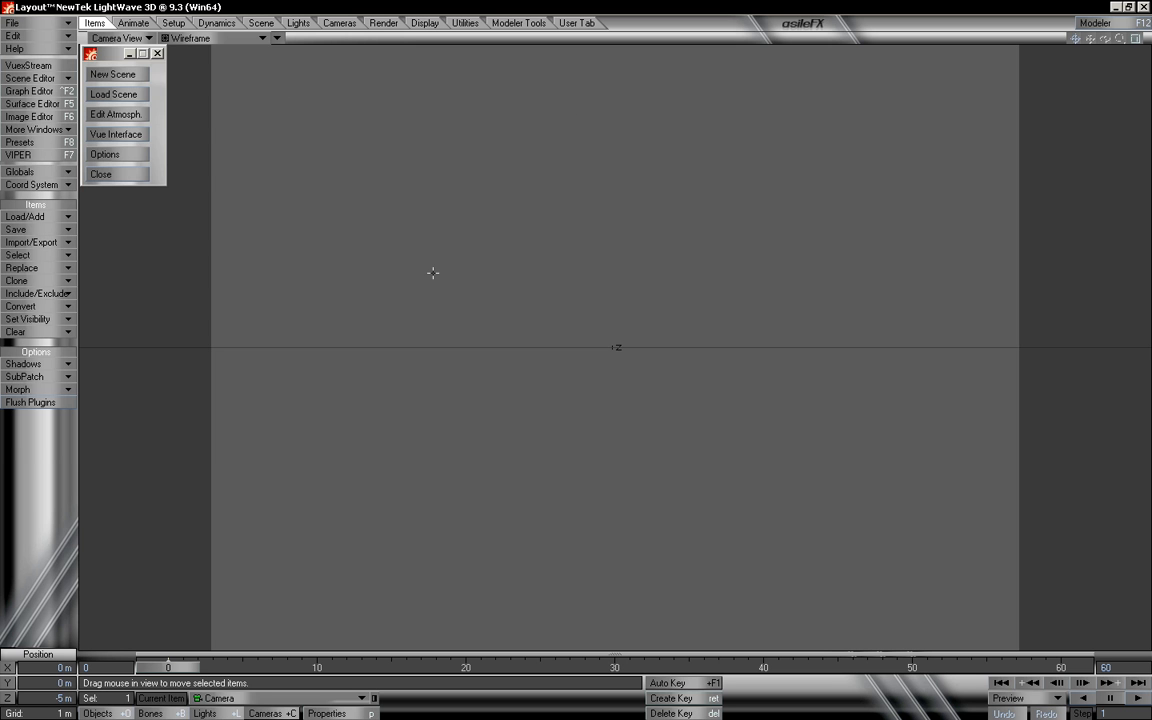
- Create a new Vue scene with the Default atmosphere, discarding LightWave's default light and camera
left_click(122, 77)
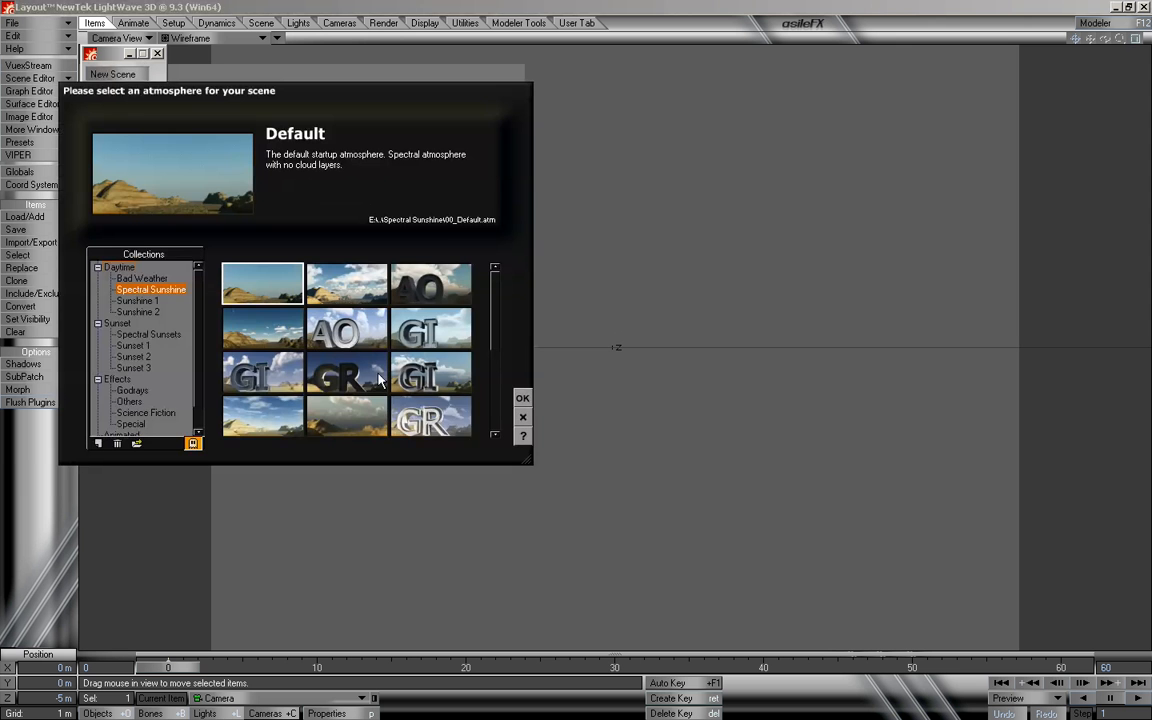
left_click(521, 398)
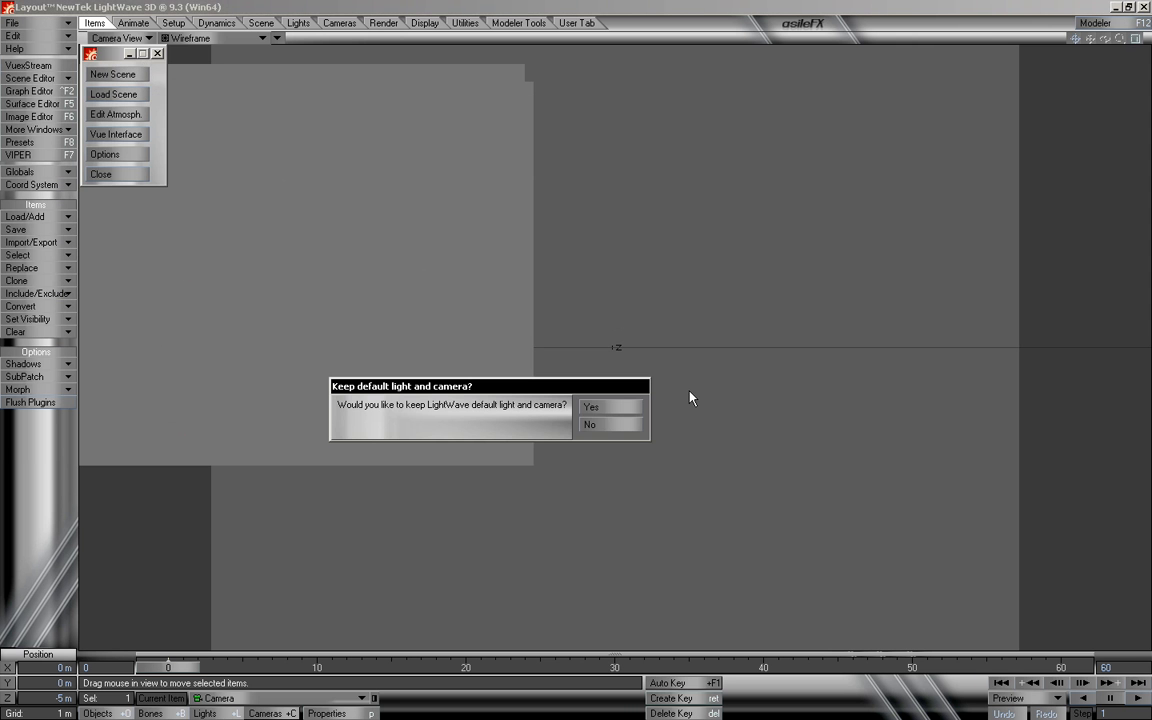
left_click(596, 424)
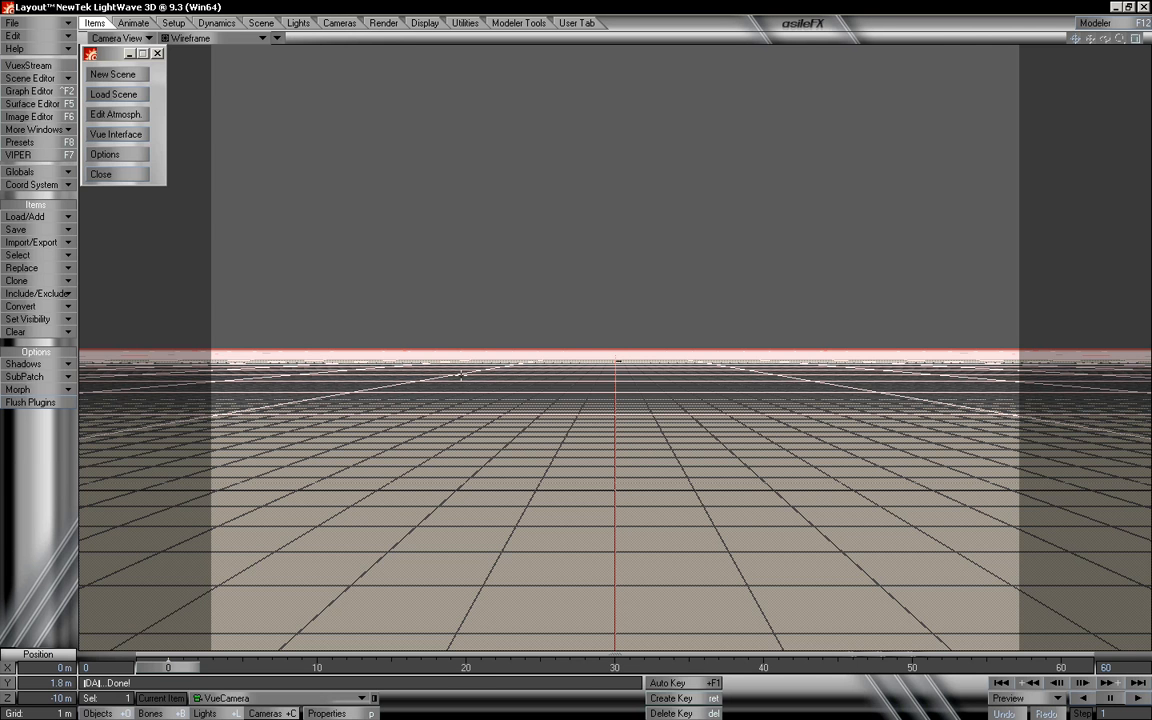
- Open the Vue interface, maximize the main camera view, and move the camera back and up to about 15.2 m high
left_click(130, 134)
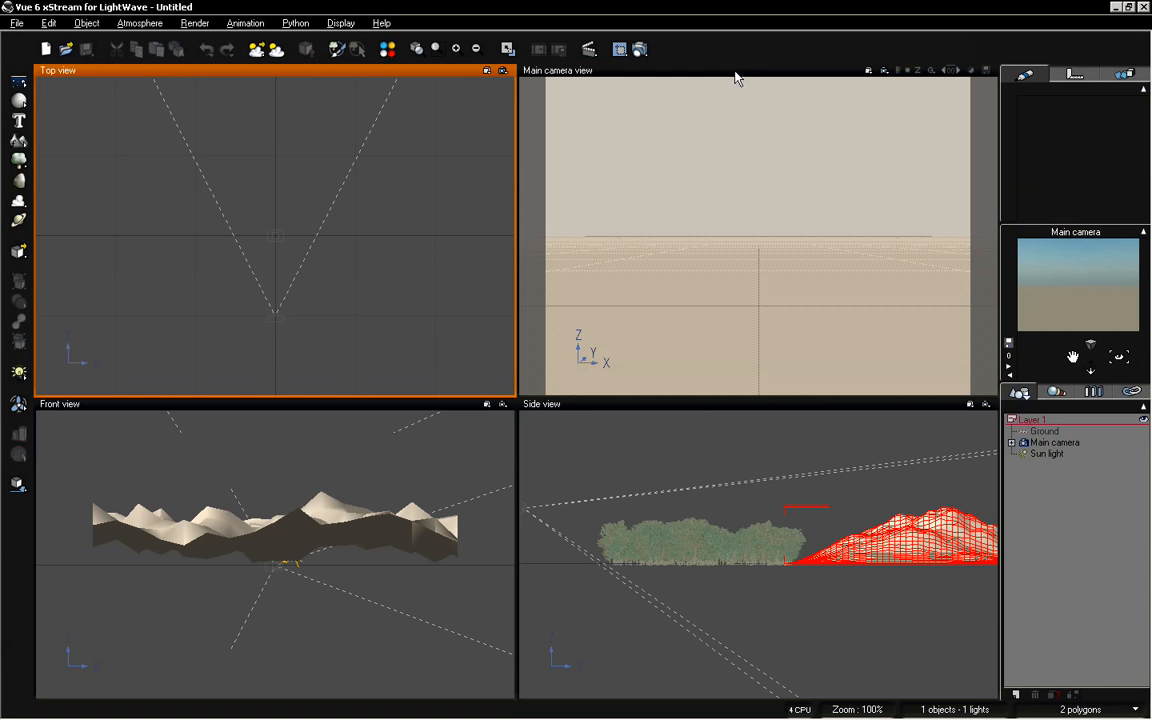
left_click(707, 500)
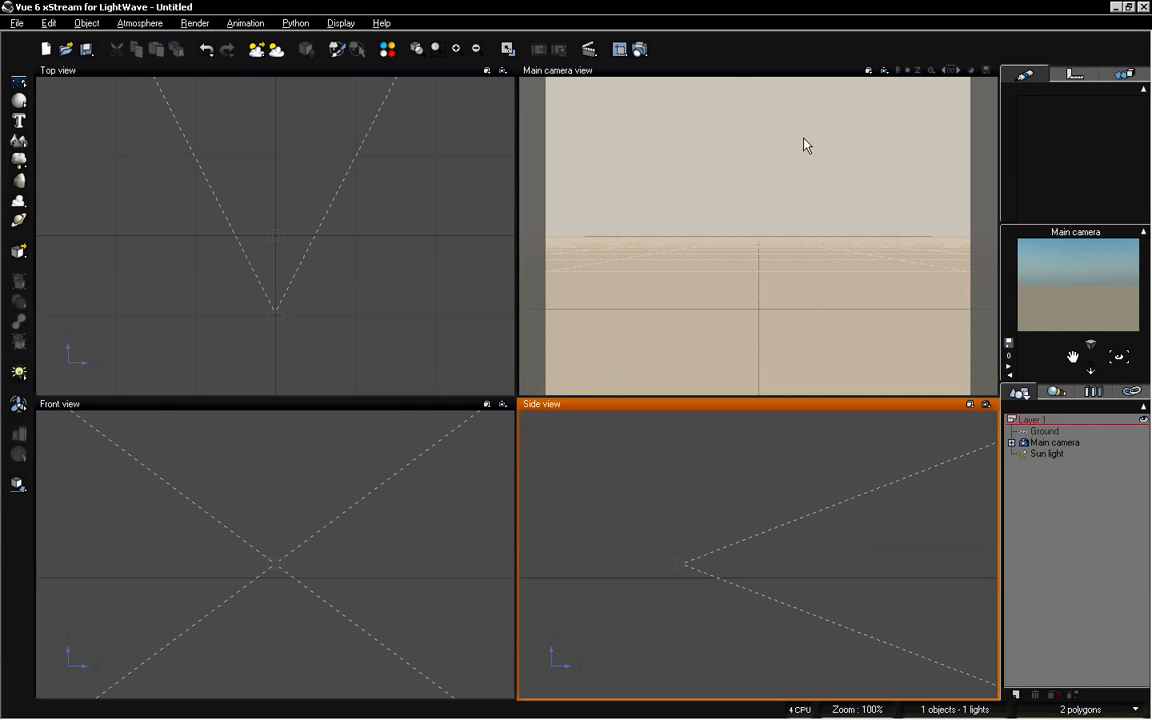
double_click(723, 71)
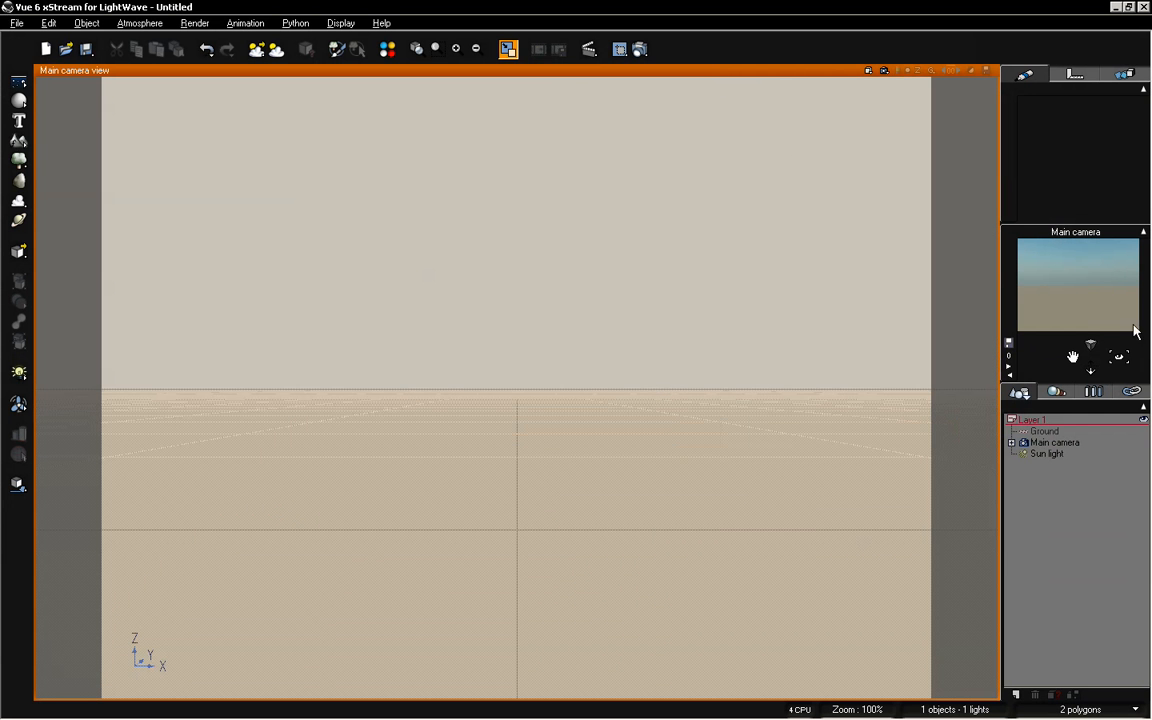
mouse_move(1088, 366)
left_mouse_down()
mouse_move(1088, 383)
mouse_move(1072, 351)
left_mouse_up()
- Switch back to LightWave and review the Vue 6 xStream settings, including preview, render quality and global scale options
key("alt+Tab")
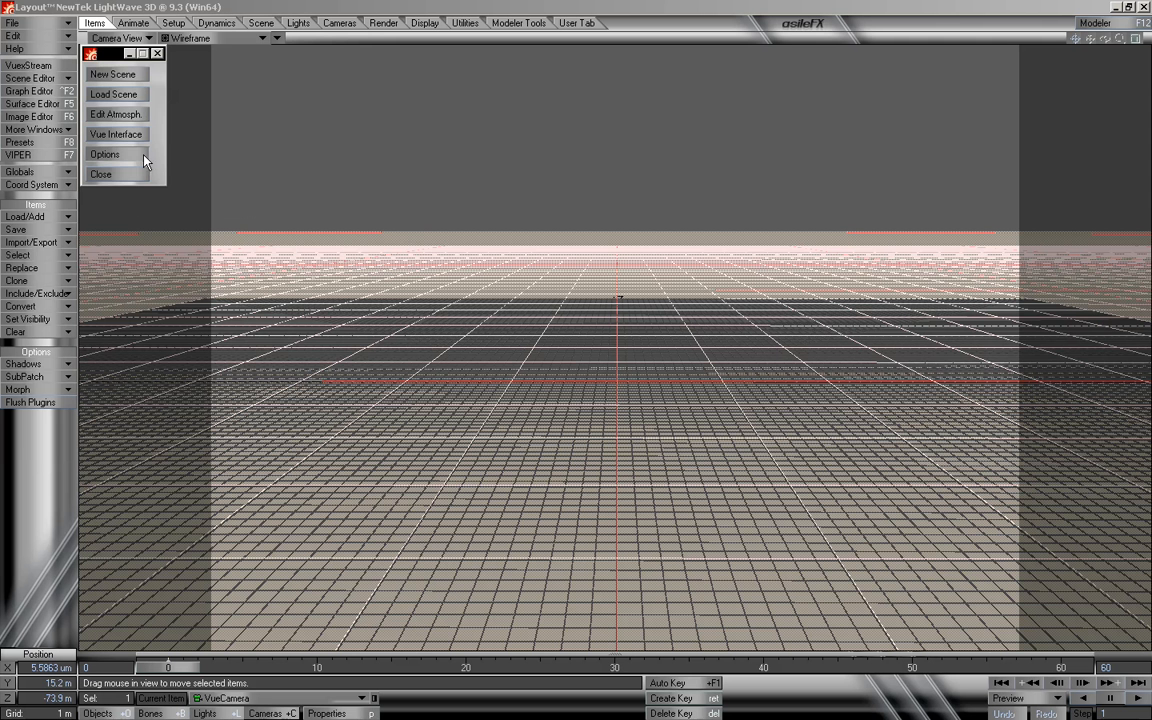
left_click(108, 153)
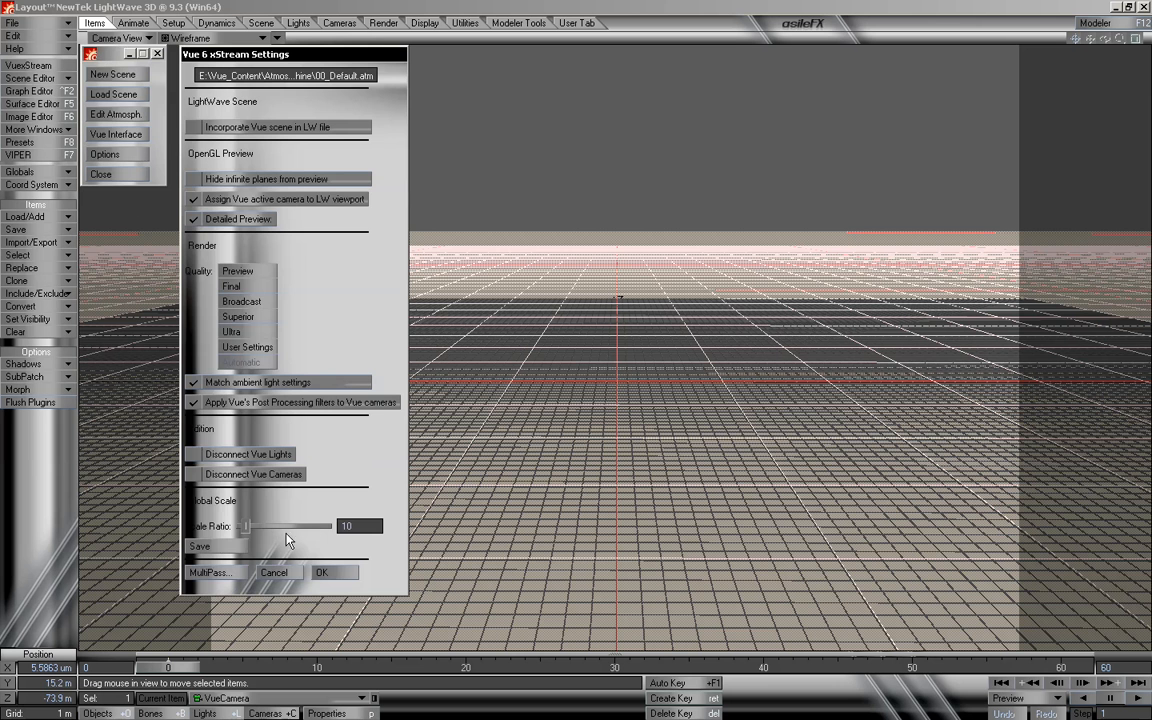
left_click(332, 572)
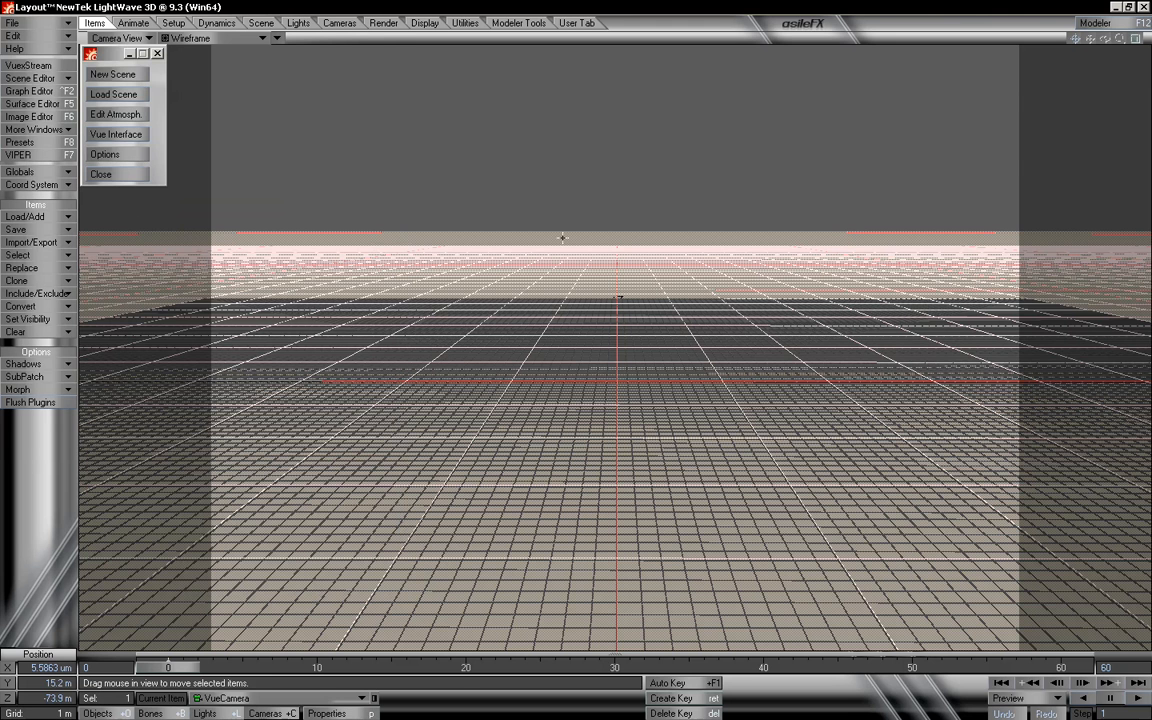
- Select VueLight and show the scene in the Perspective view with both the camera and the light in frame
left_click(210, 713)
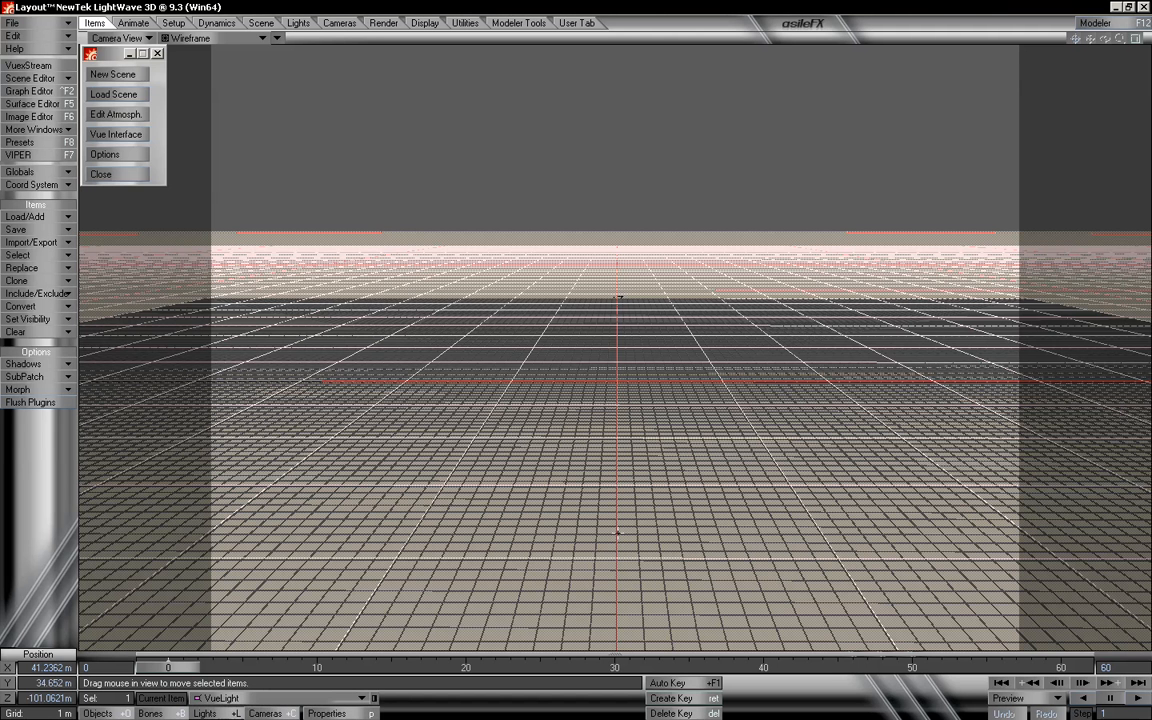
left_click(148, 38)
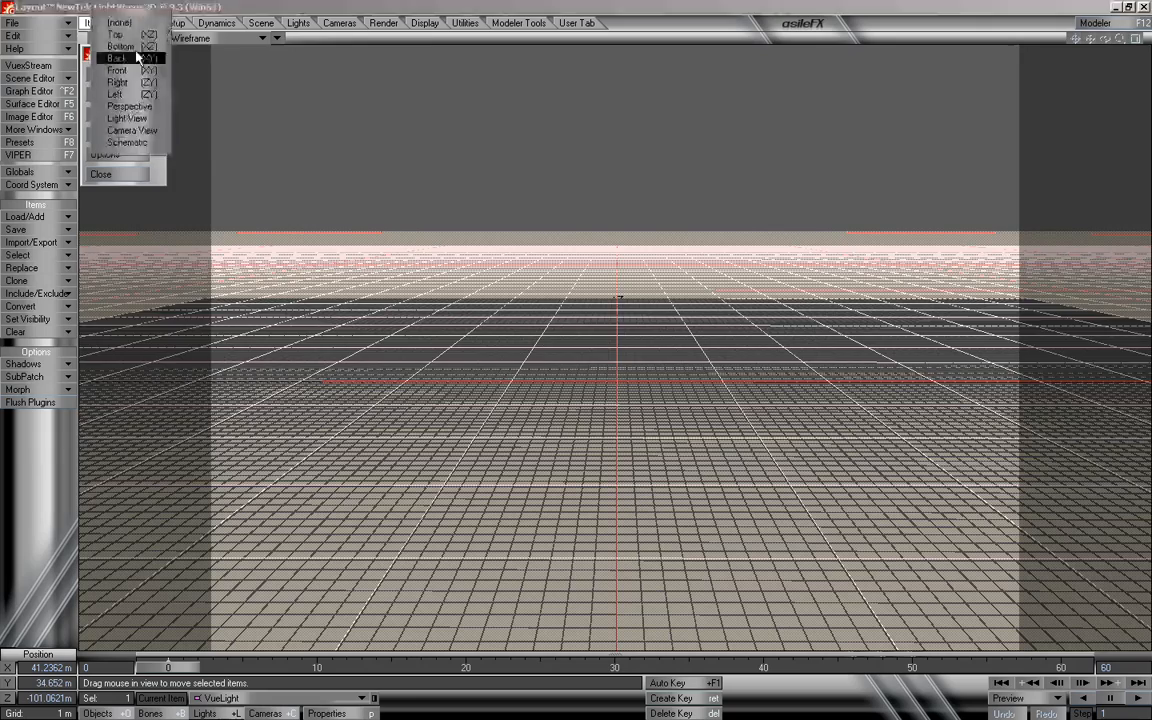
left_click(125, 100)
left_click_drag(1119, 38, 930, 38)
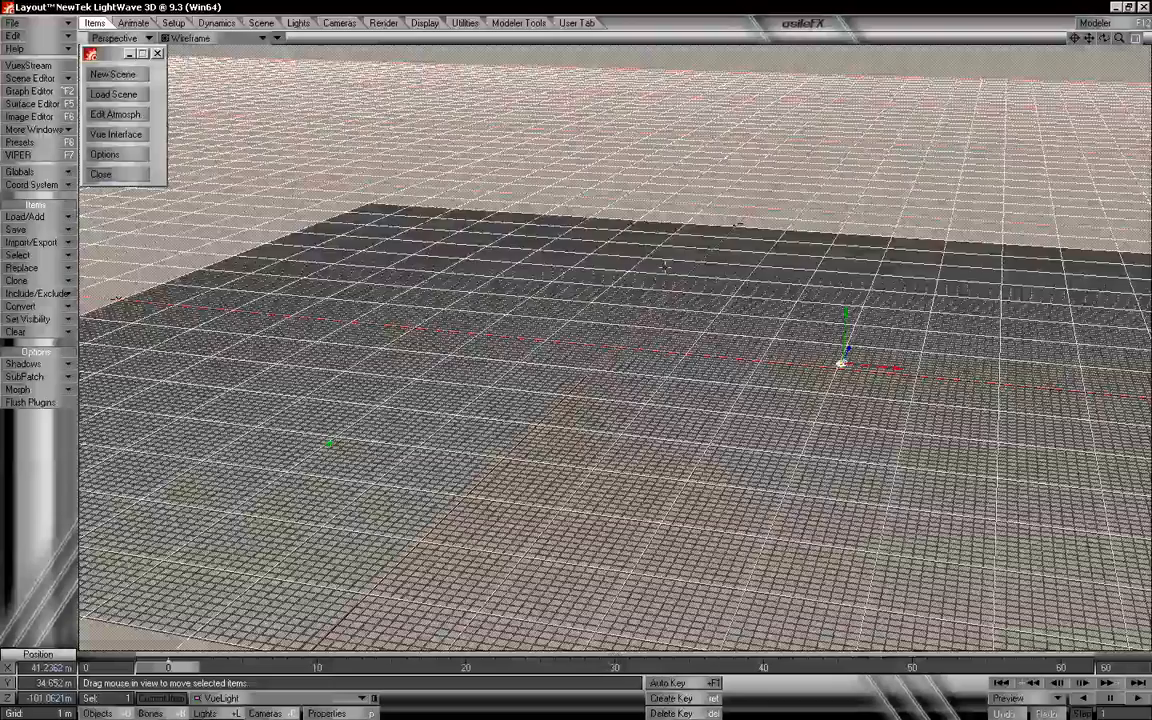
- Set the grid size to 10 m so the camera and light icons are drawn larger in the perspective view
key("bracketright")
key("bracketright")
key("bracketleft")
key("bracketleft")
key("bracketleft")
key("bracketleft")
left_click_drag(1119, 38, 1148, 39)
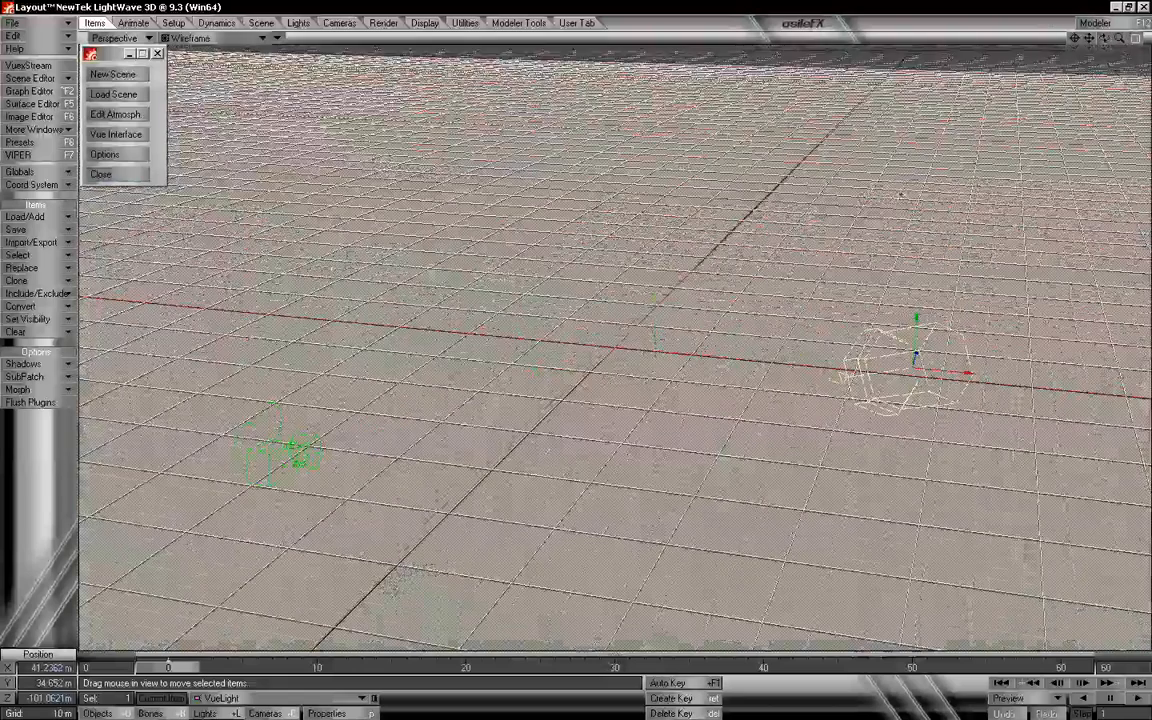
key("bracketright")
key("bracketright")
key("bracketright")
key("bracketleft")
key("bracketleft")
left_click_drag(1118, 39, 1090, 39)
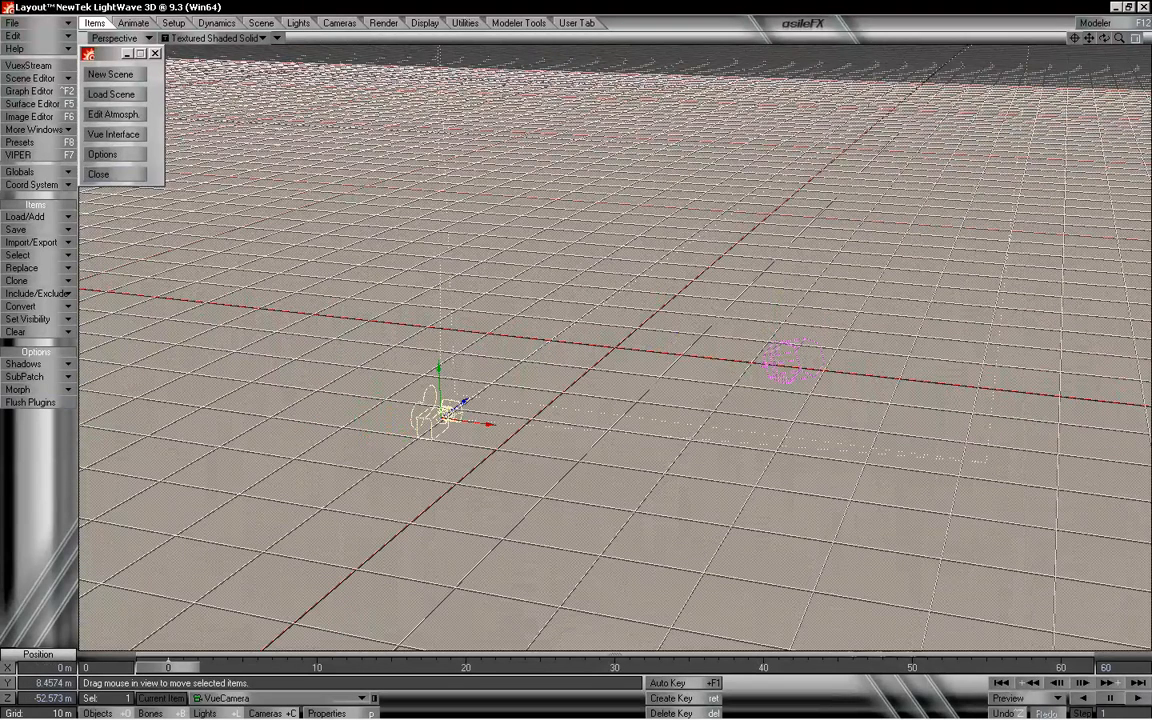
- Switch to Vue, disable Point at camera for the Sun light, and return to LightWave
left_click(790, 362)
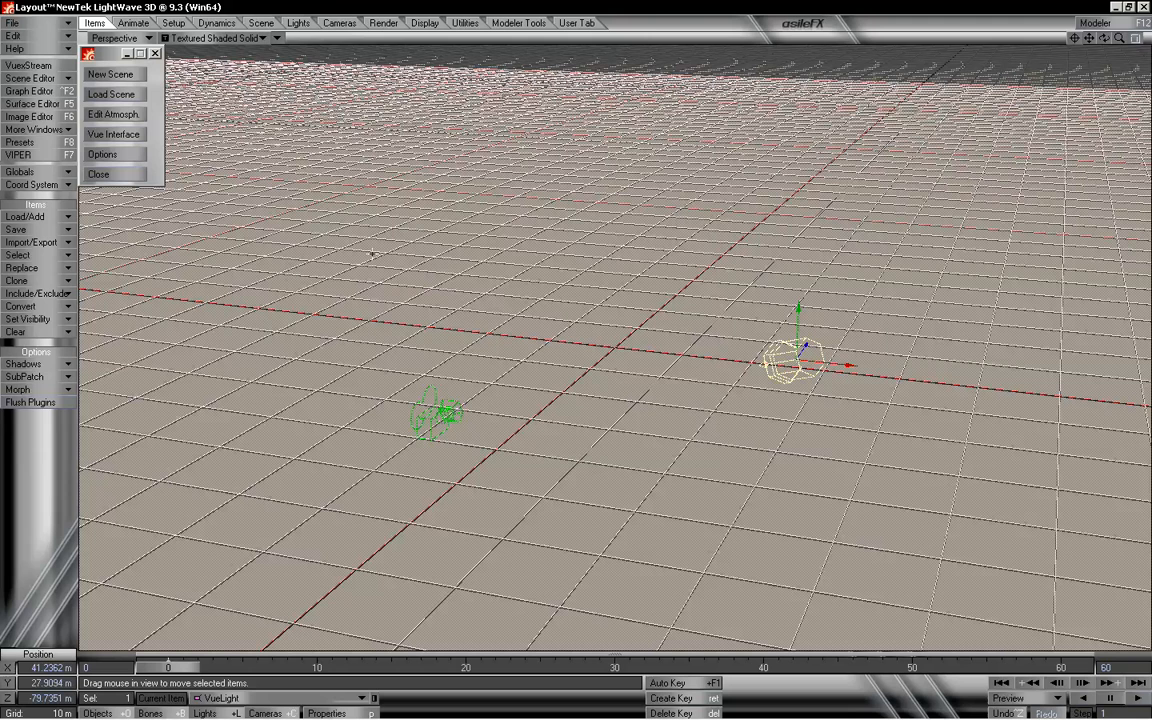
left_click(134, 134)
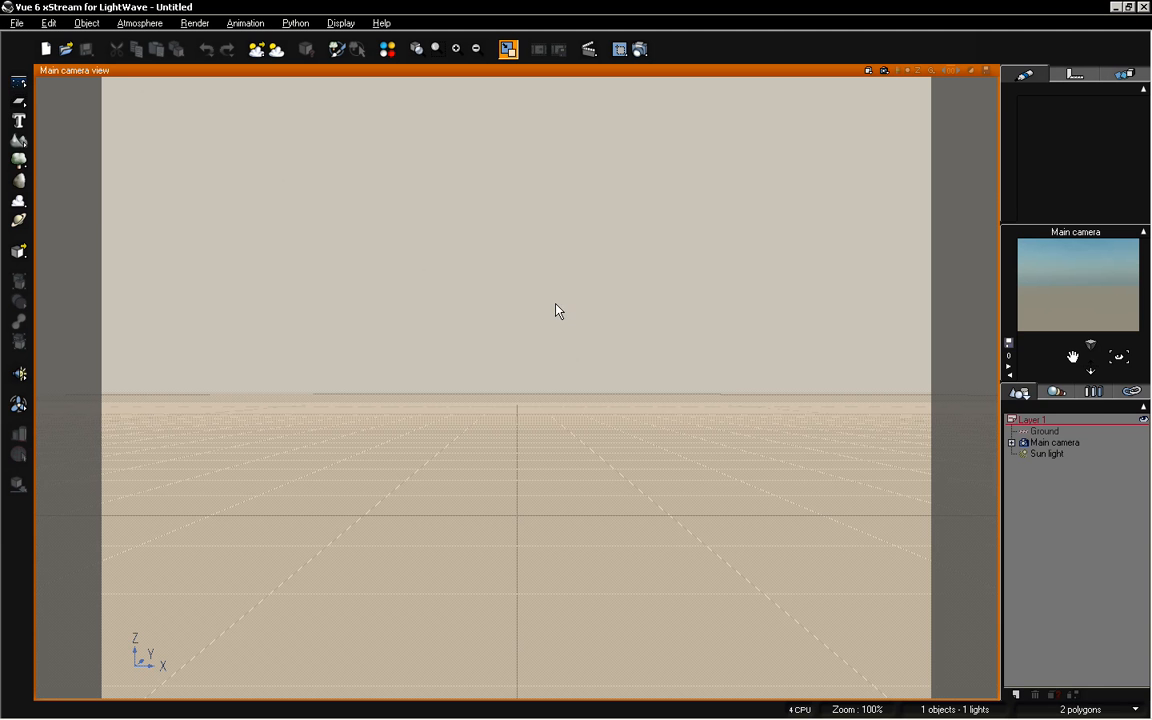
left_click(1046, 454)
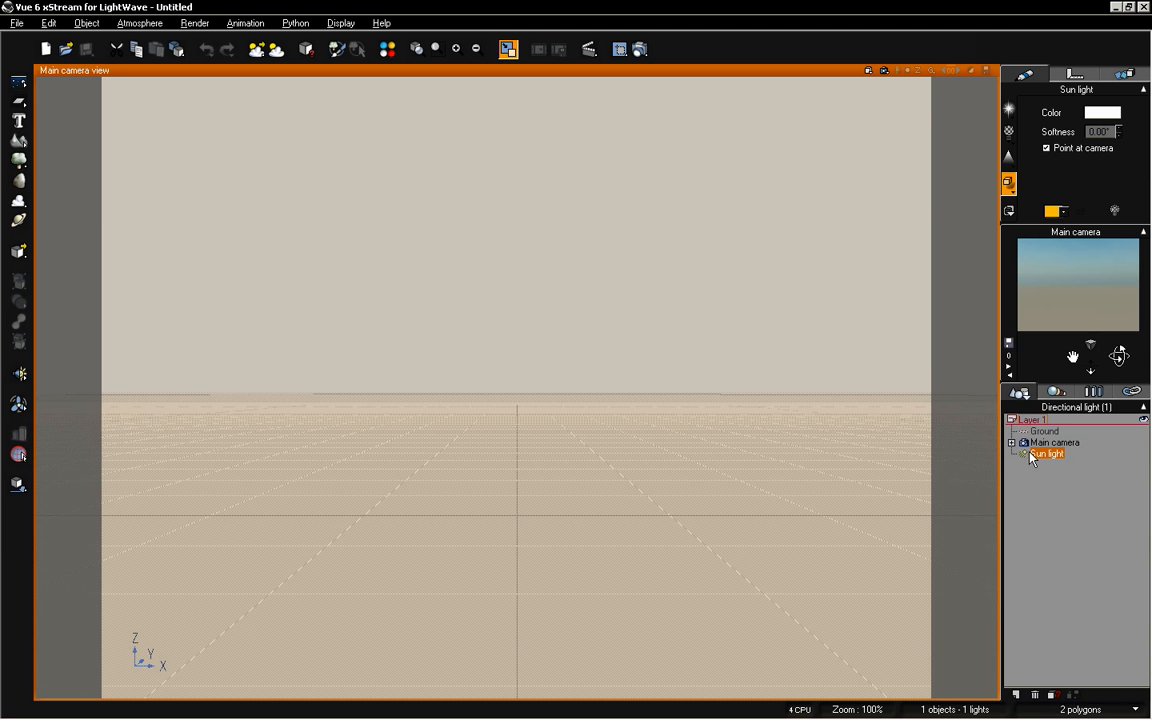
left_click(1079, 152)
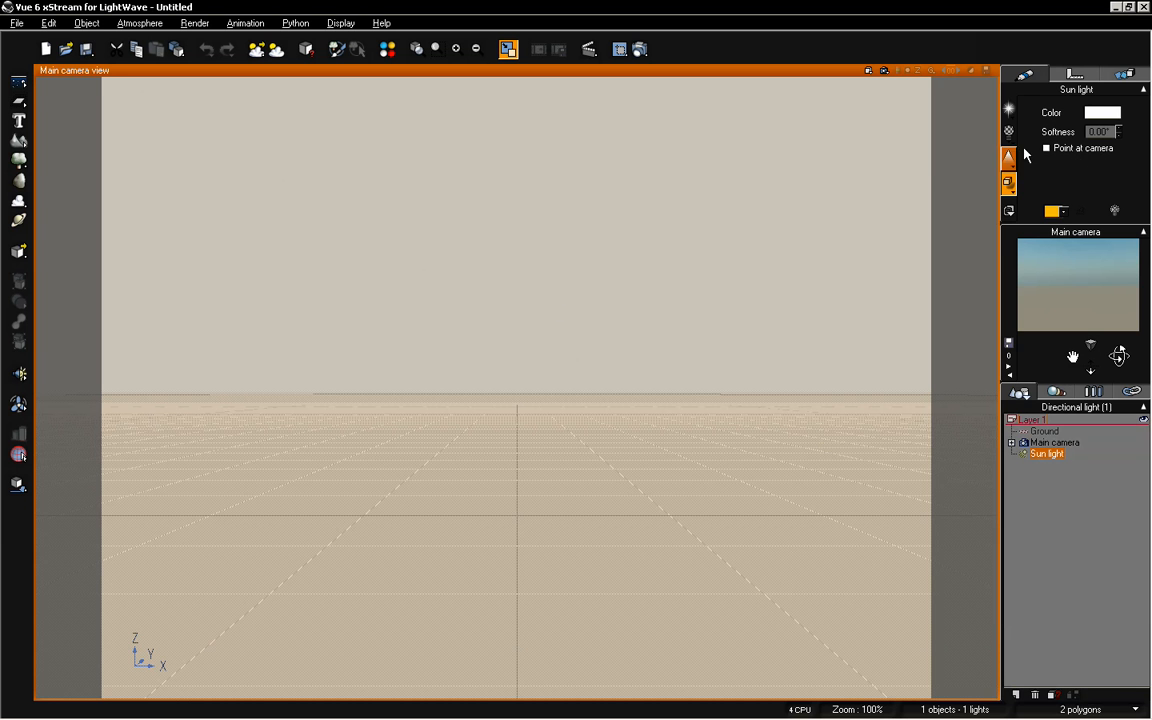
key("alt+Tab")
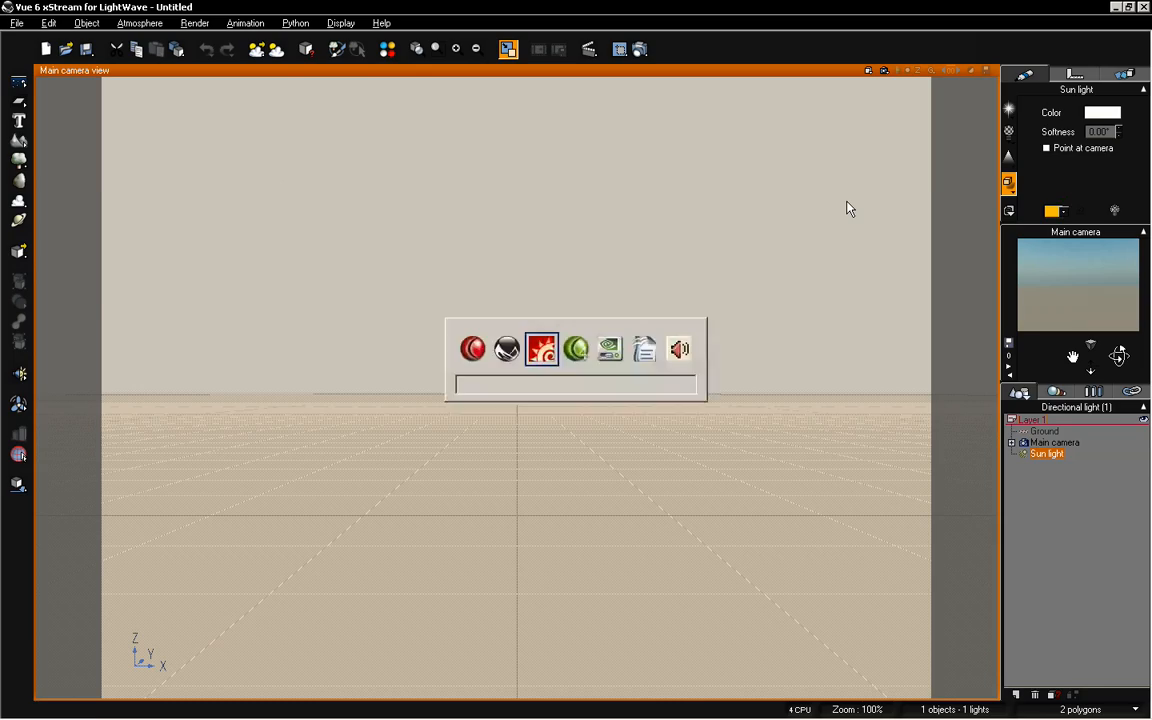
- Rotate VueLight freely in the perspective view to about heading 243.5°, pitch 42.5° and bank 330.9°
left_click(795, 356)
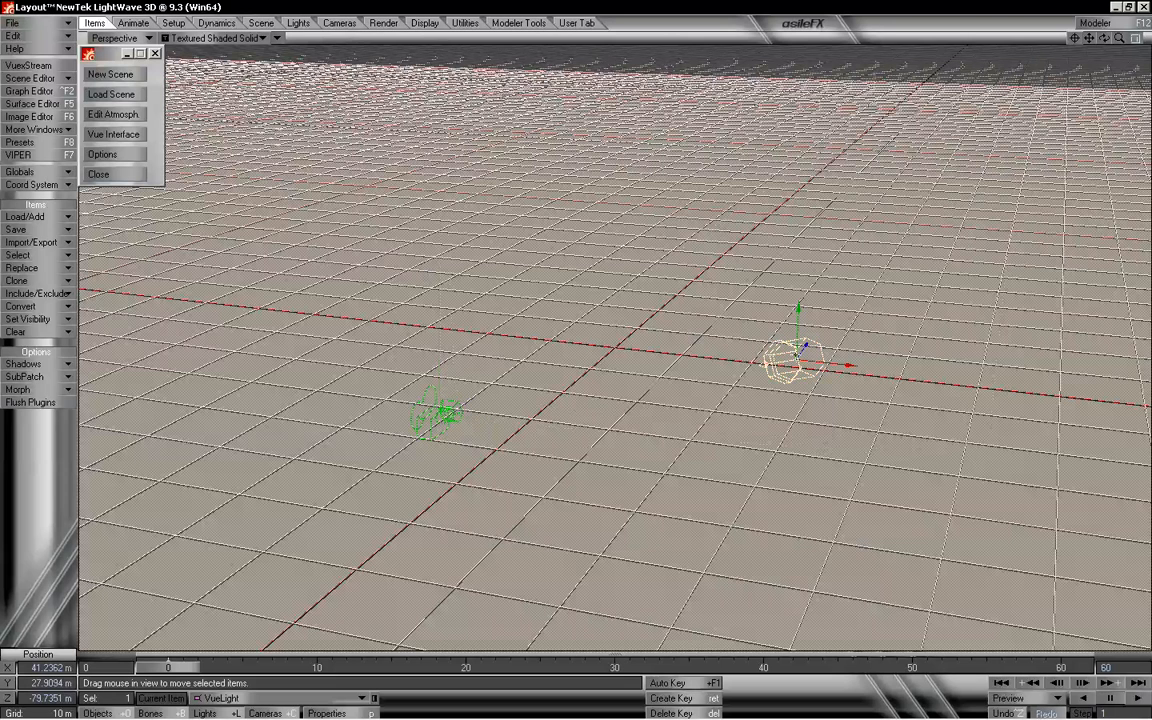
key("y")
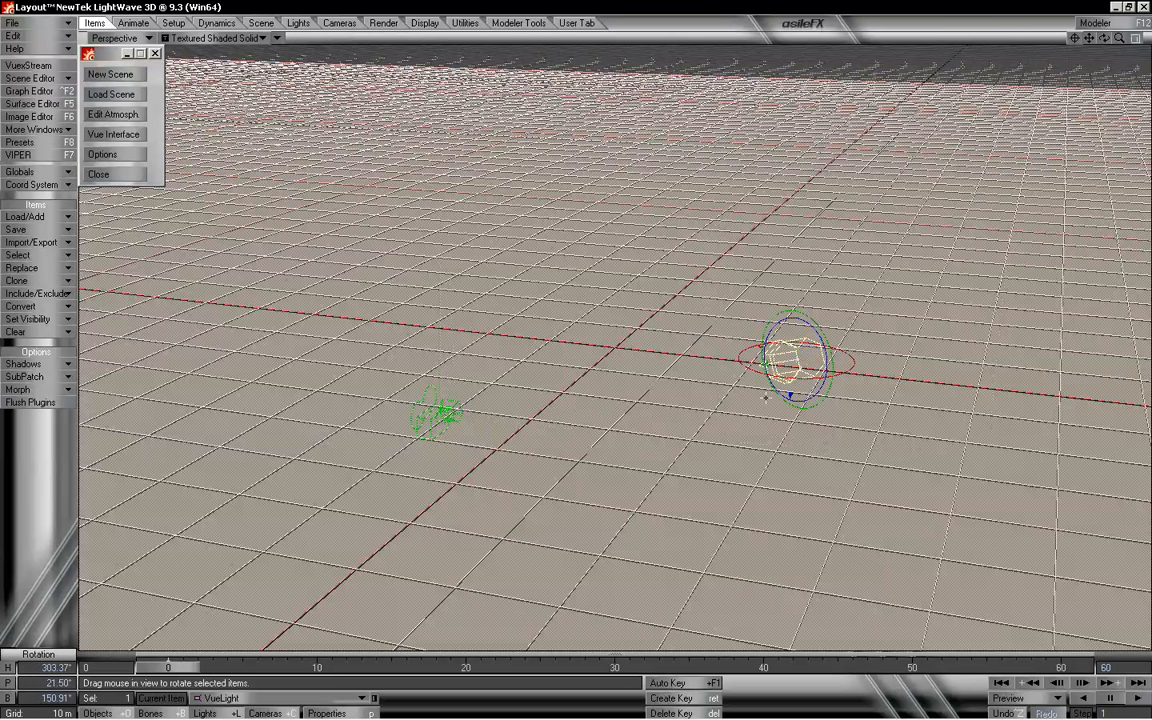
left_click_drag(645, 476, 772, 243)
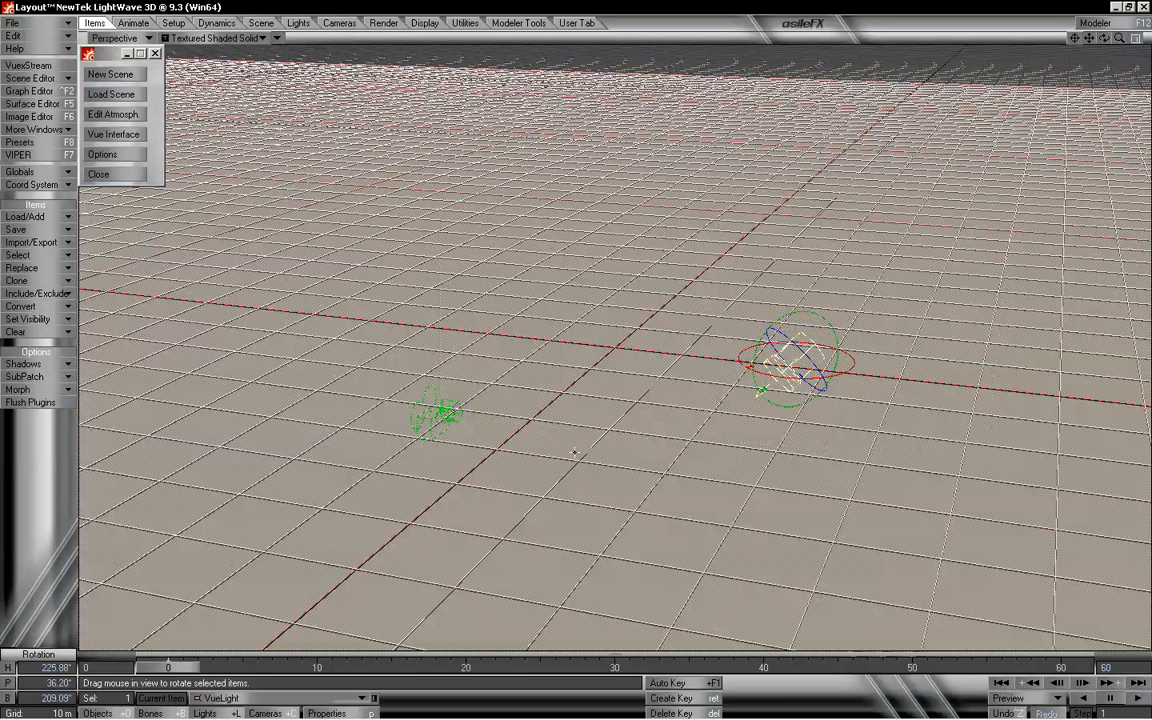
left_click_drag(629, 300, 700, 421)
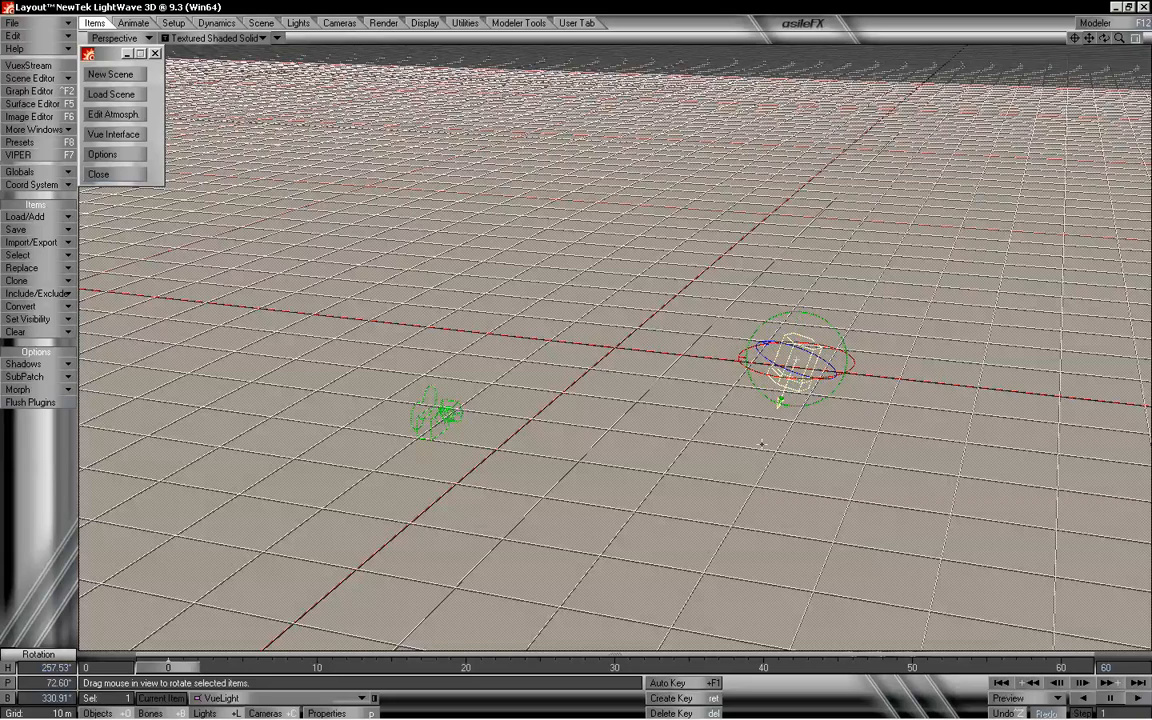
mouse_move(1105, 39)
left_mouse_down()
mouse_move(1078, 44)
mouse_move(1104, 40)
left_mouse_up()
left_click_drag(828, 369, 850, 392)
left_click_drag(1104, 38, 1104, 62)
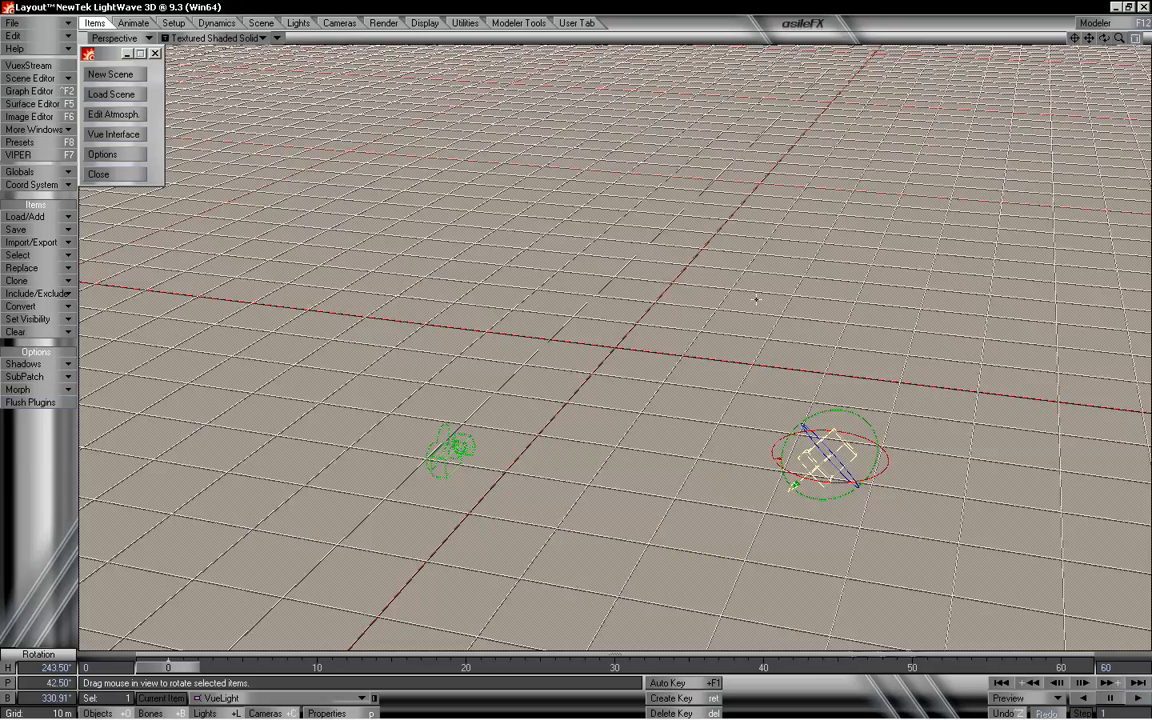
left_click_drag(1104, 38, 1104, 21)
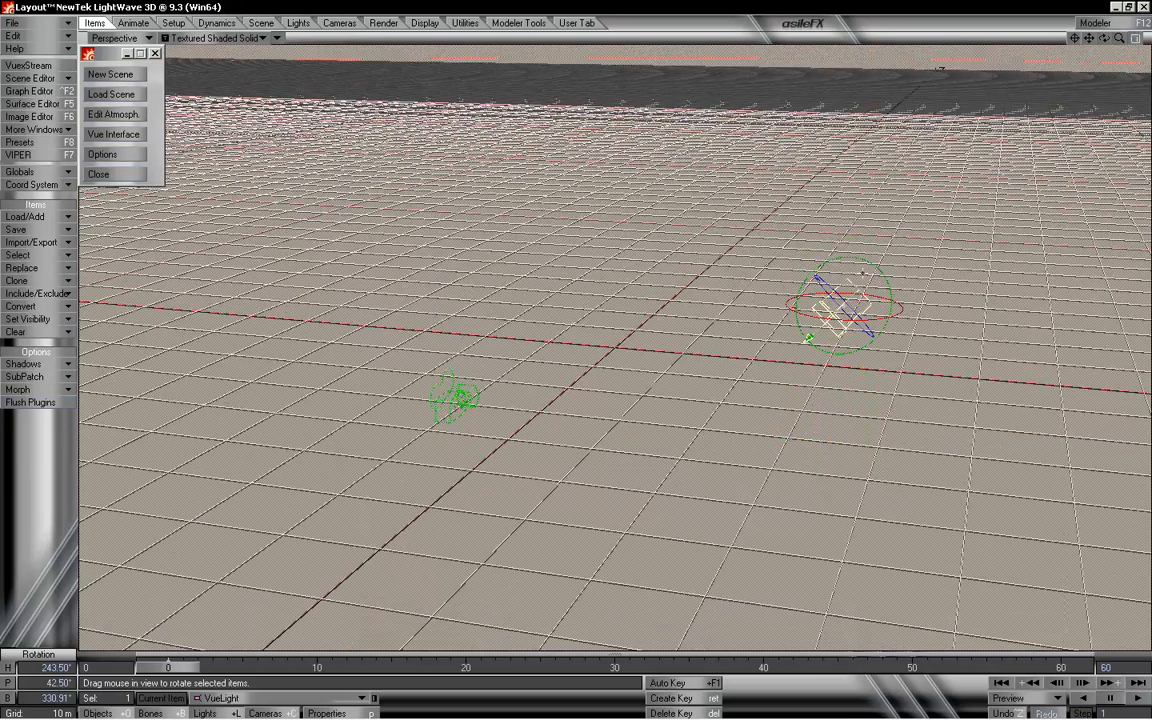
- Switch to Vue, enable Point at camera for the Sun light, and return to LightWave
left_click(112, 134)
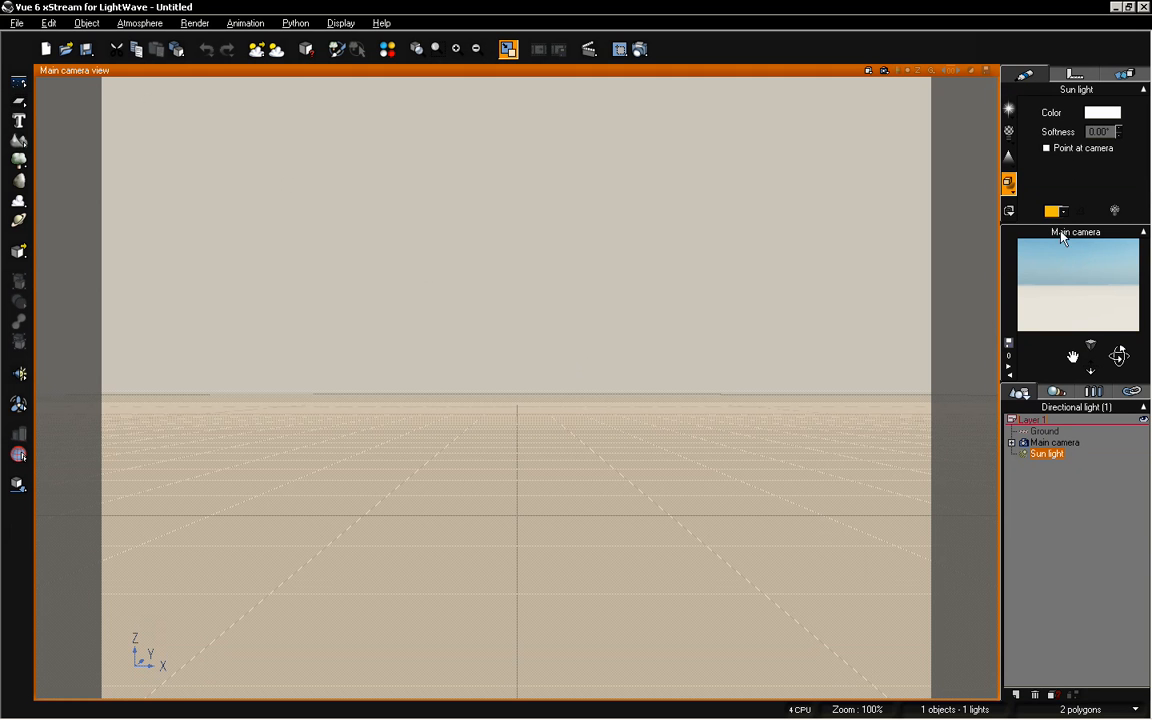
left_click(1076, 150)
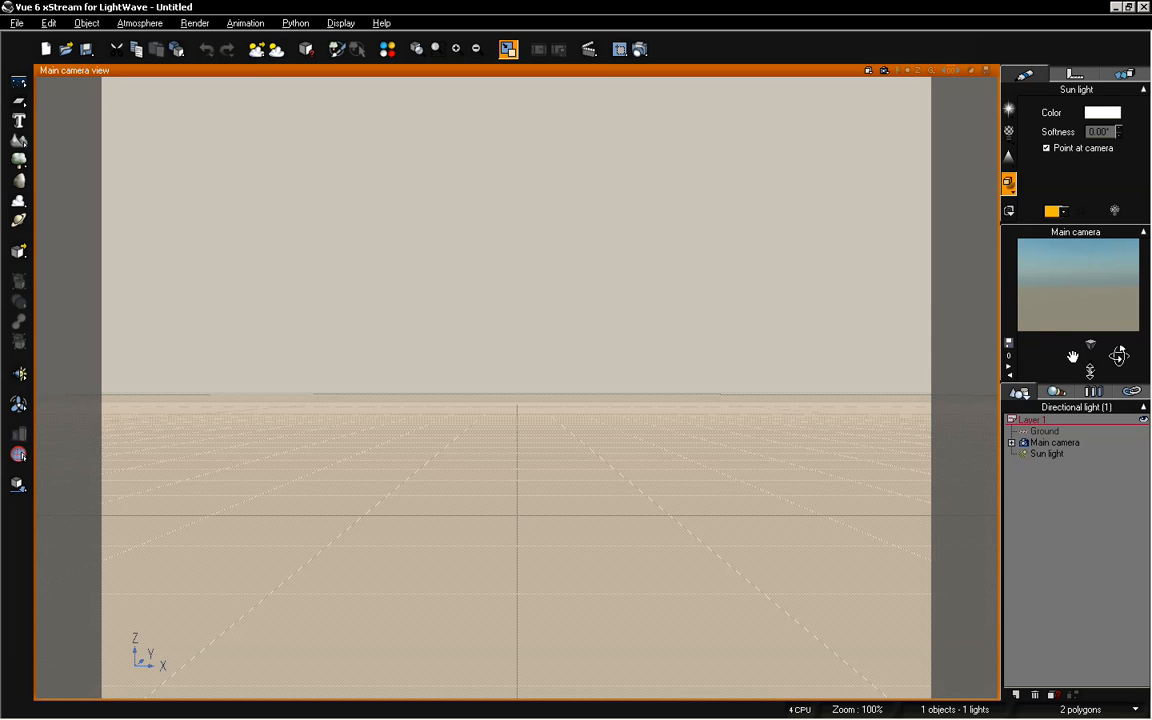
left_click_drag(1088, 365, 1088, 369)
key("alt+Tab")
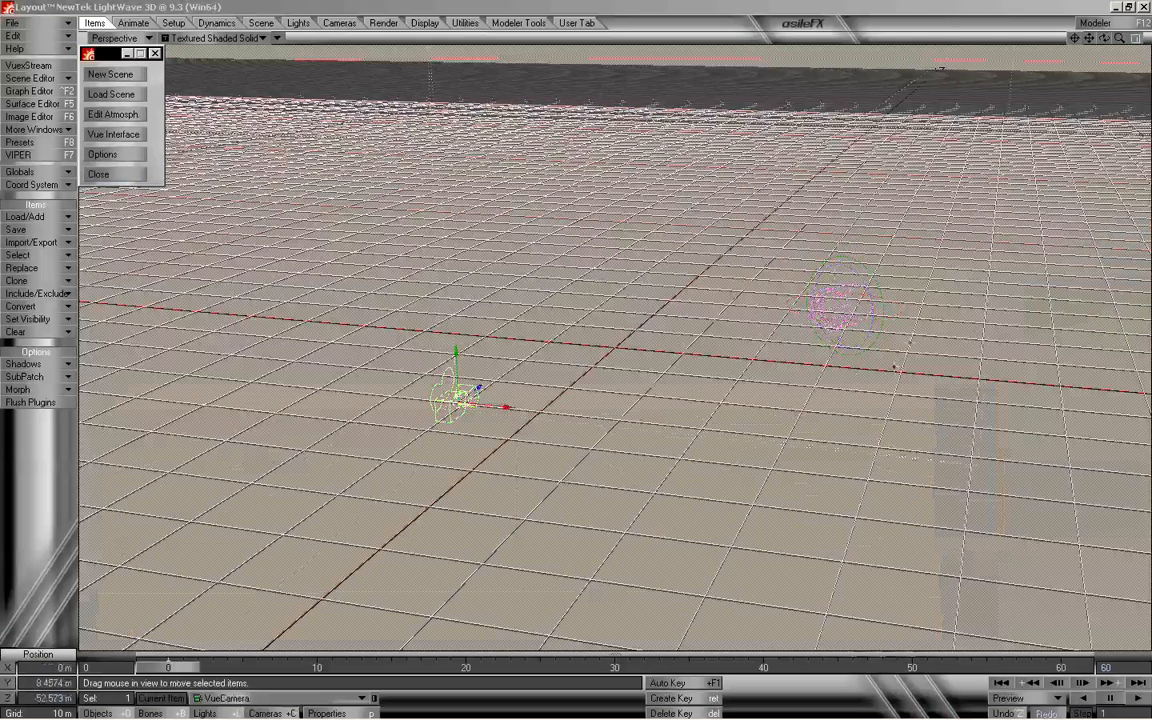
- Rotate VueLight around the camera to about heading 134.7° and pitch 33.2°, and check the lighting in Vue's camera preview
left_click_drag(1104, 38, 943, 204)
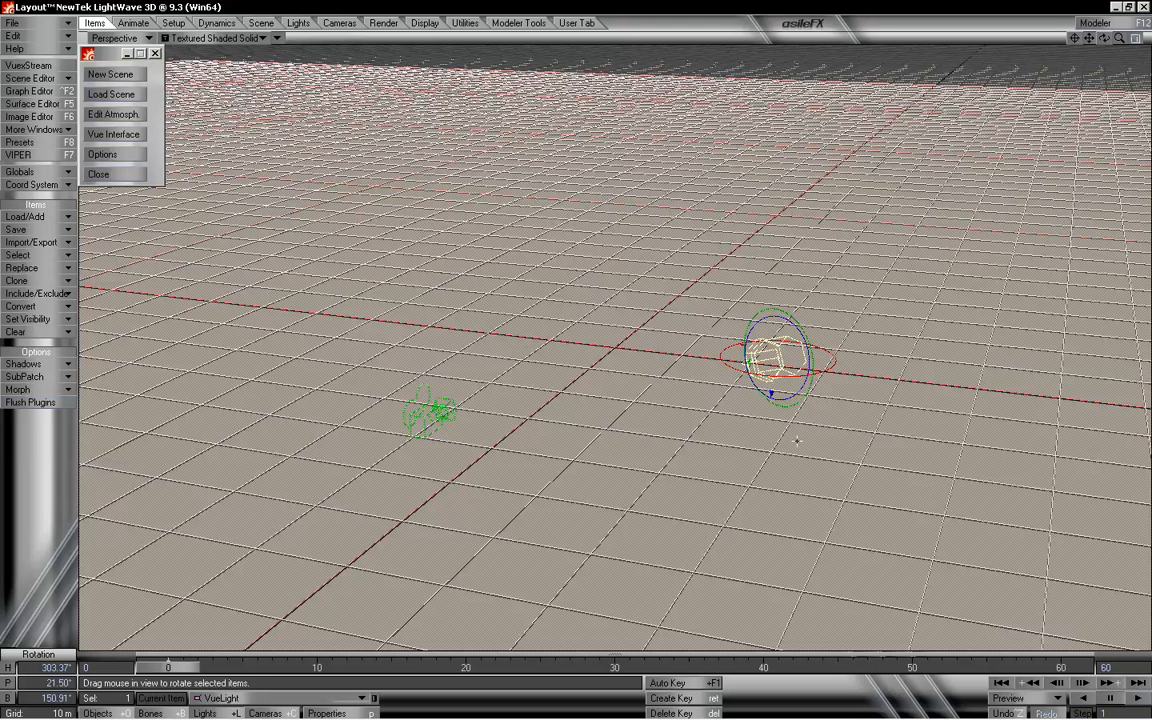
left_click_drag(672, 493, 590, 480)
left_click_drag(1121, 41, 1112, 37)
left_click_drag(905, 358, 730, 365)
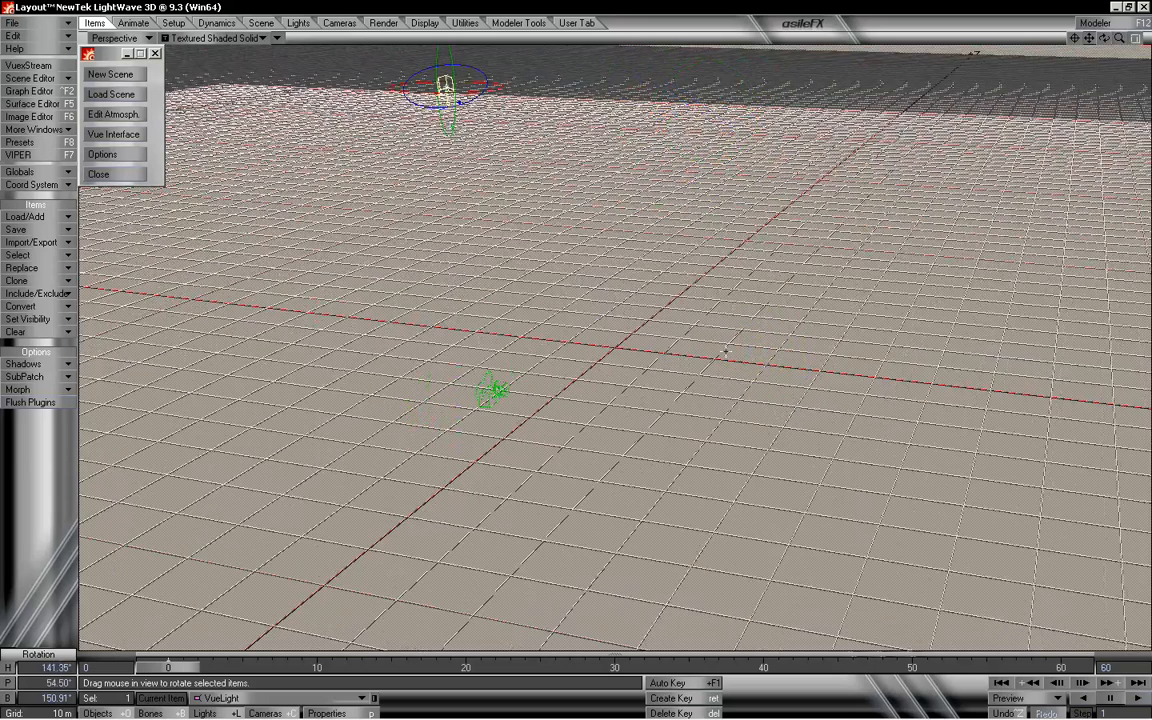
left_click_drag(1105, 38, 1102, 38)
left_click_drag(938, 278, 880, 240)
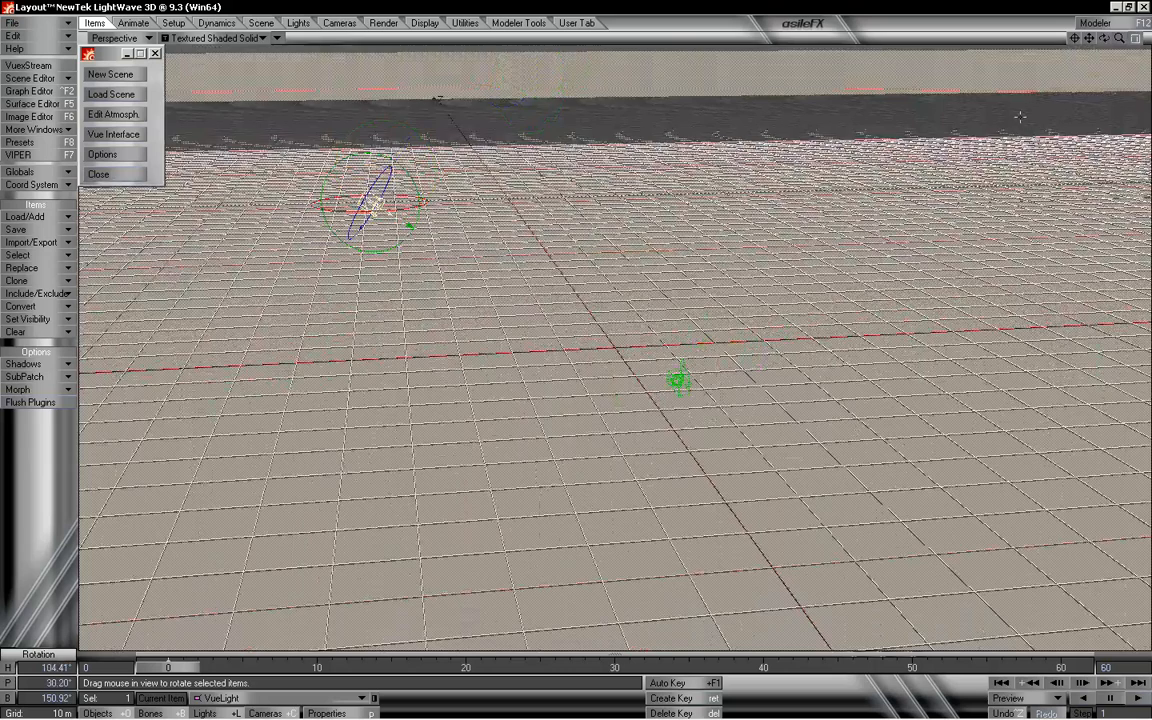
left_click_drag(1104, 38, 1104, 39)
mouse_move(612, 458)
left_mouse_down()
mouse_move(404, 470)
mouse_move(608, 459)
left_mouse_up()
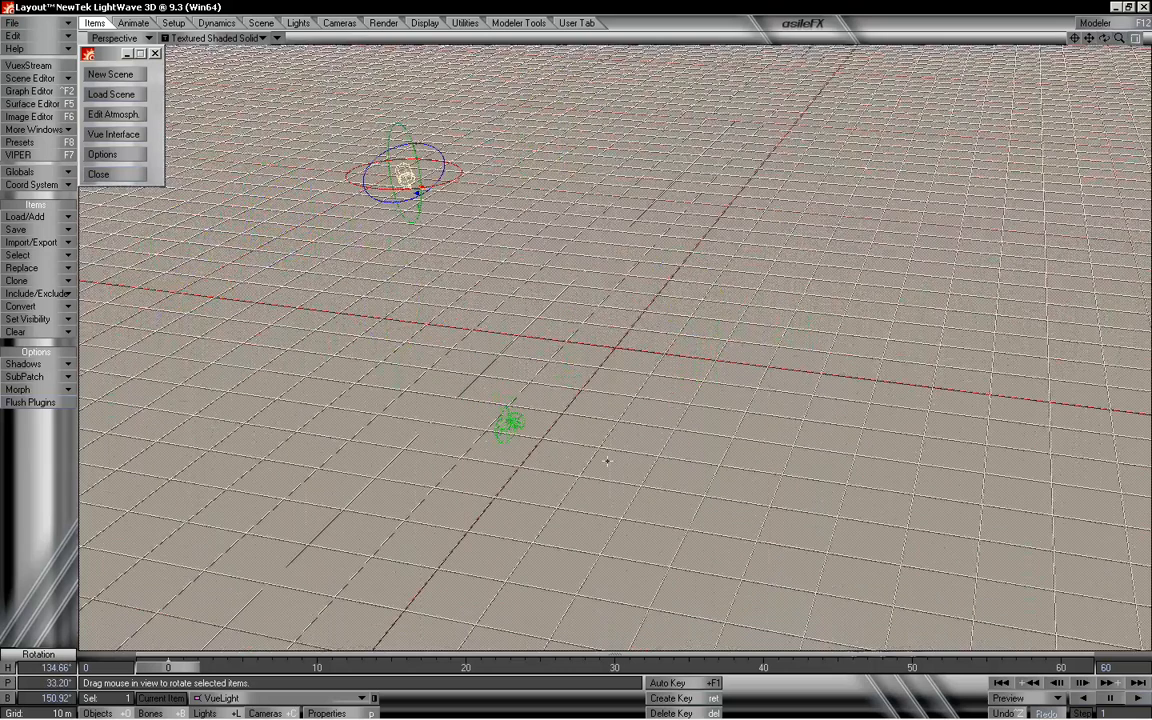
left_click_drag(1104, 39, 1104, 38)
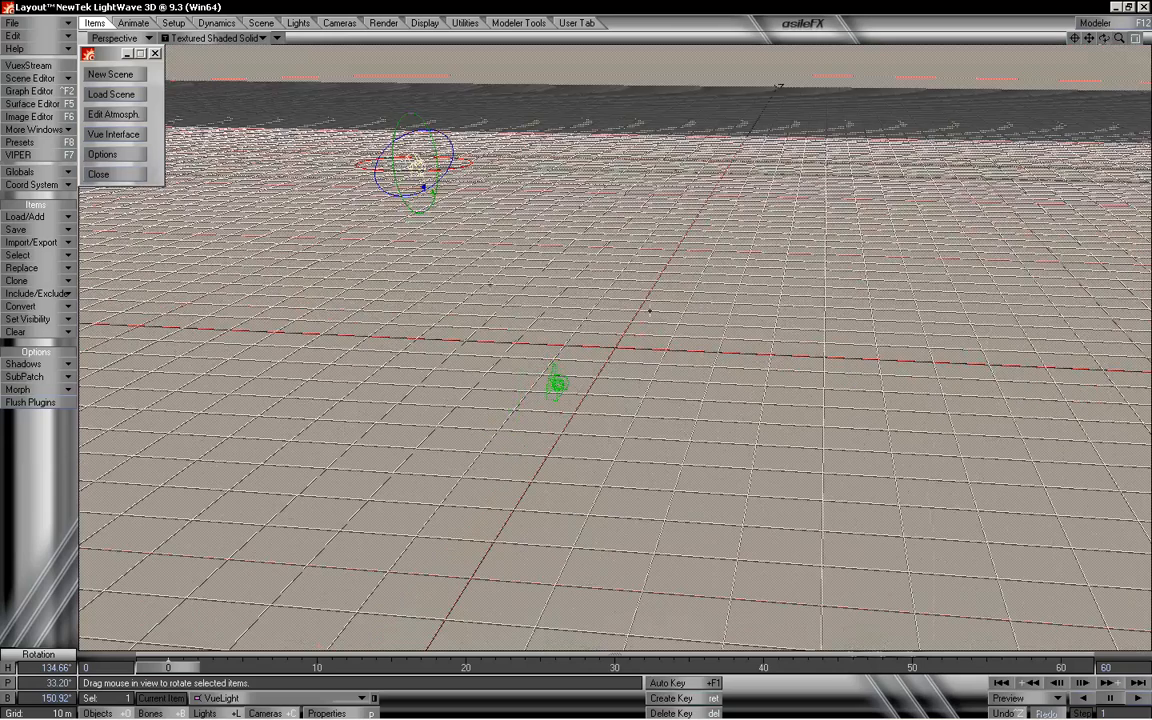
key("alt+Tab")
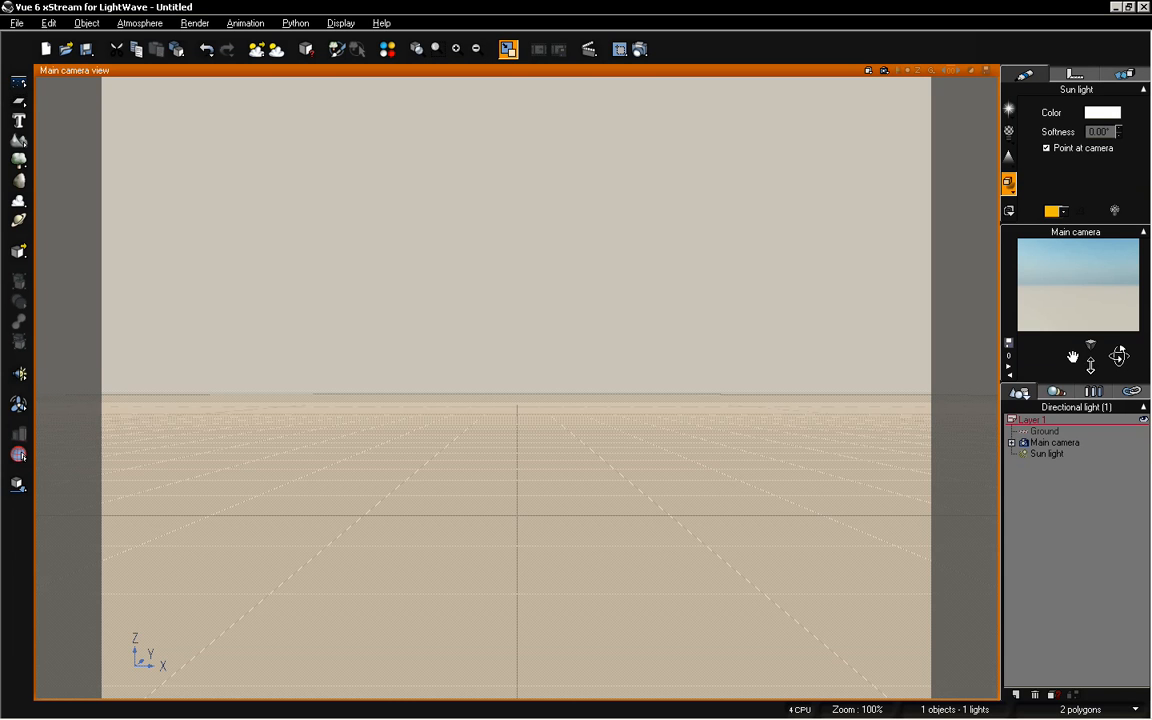
key("alt+Tab")
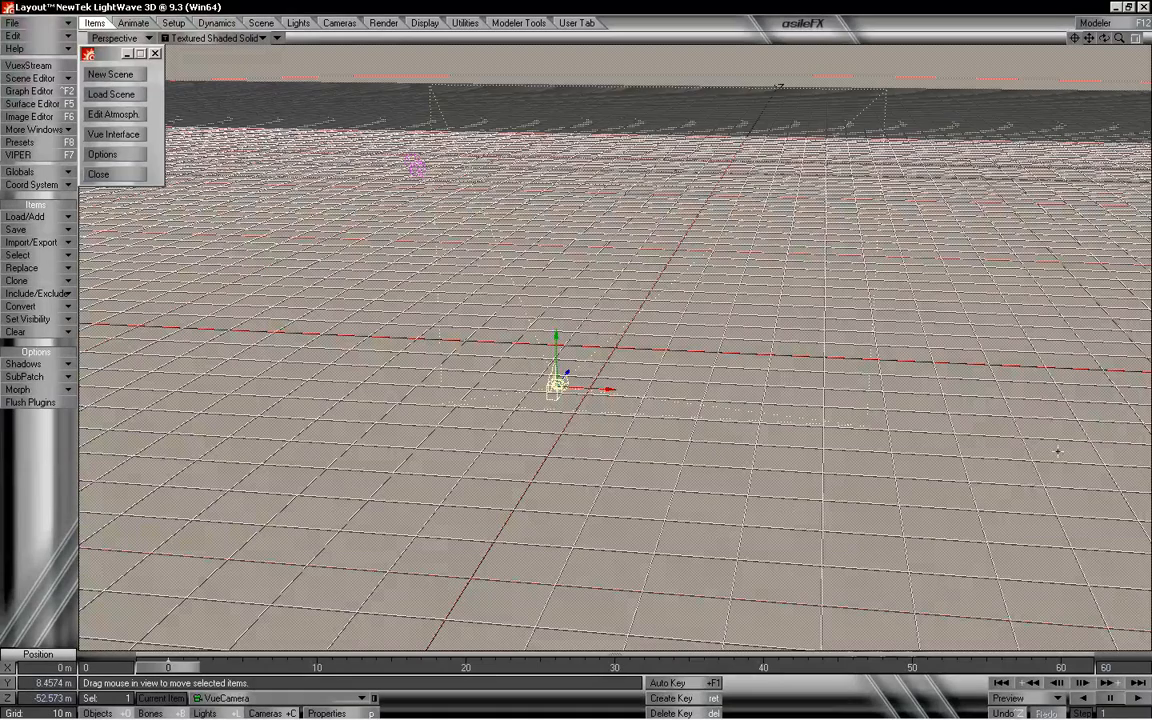
- Select VueLight and rotate it around the camera to about heading 168.7°, pitch 352.1° and bank 209.1°
key("shift+l")
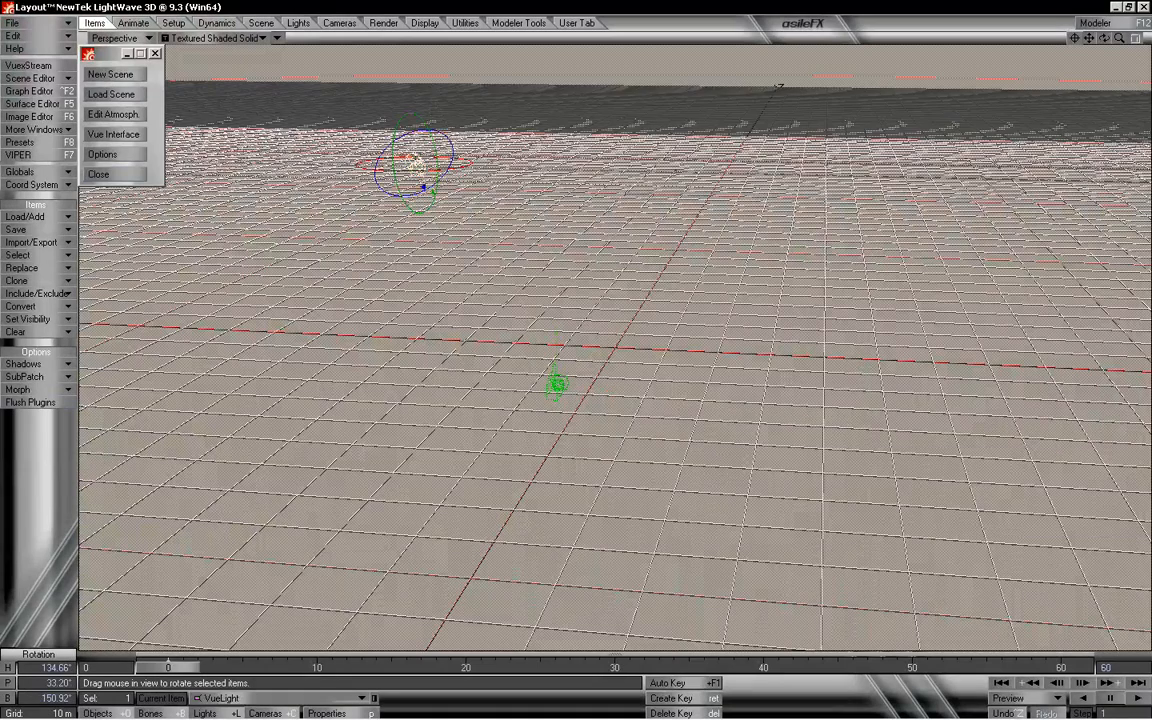
mouse_move(1104, 38)
left_mouse_down()
mouse_move(1108, 52)
mouse_move(1140, 58)
mouse_move(1107, 52)
left_mouse_up()
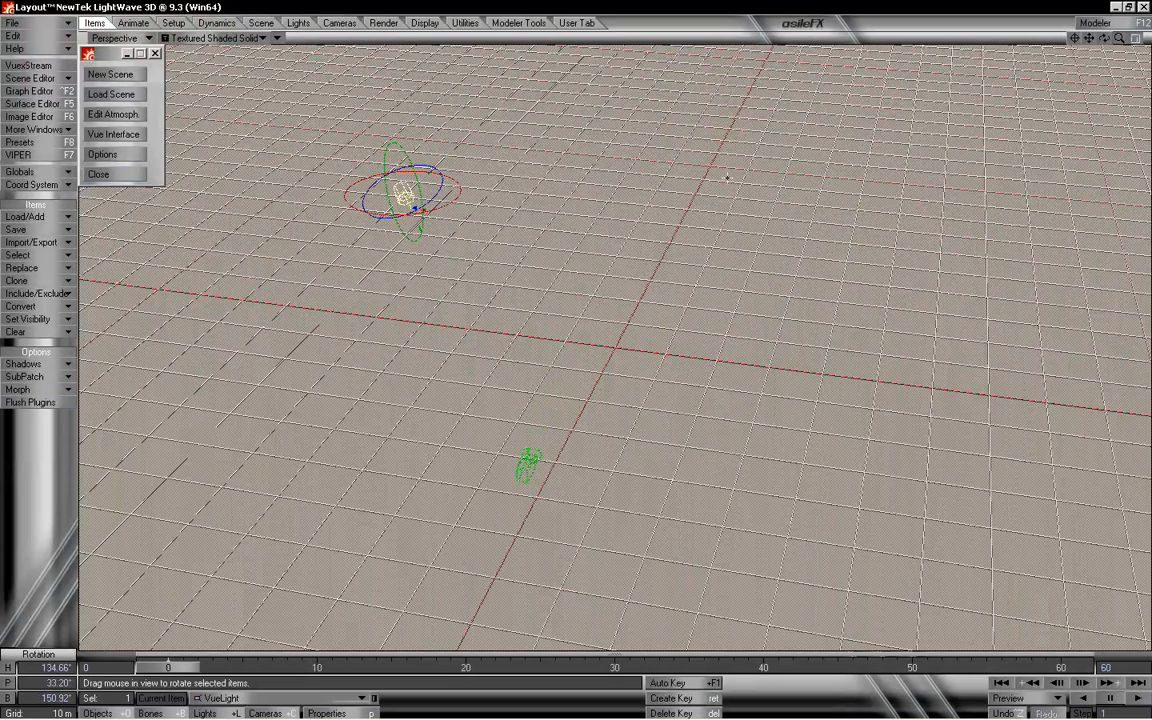
left_click_drag(1106, 41, 1107, 48)
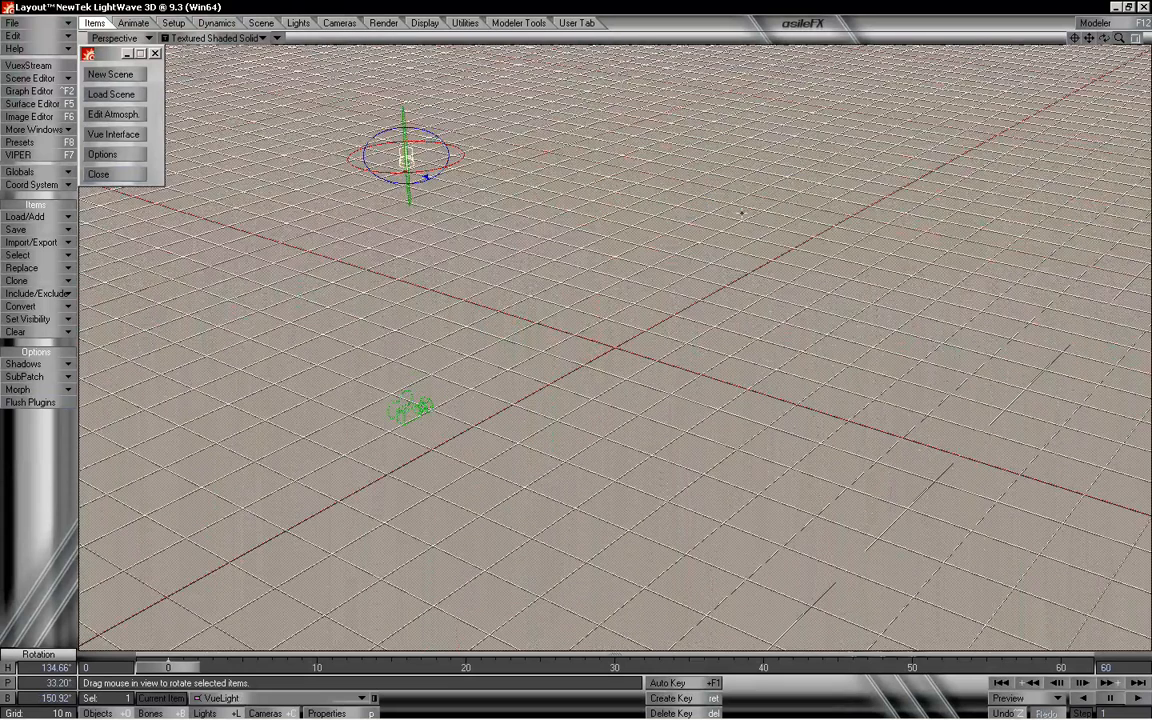
left_click_drag(476, 394, 470, 290)
left_click_drag(464, 208, 453, 407)
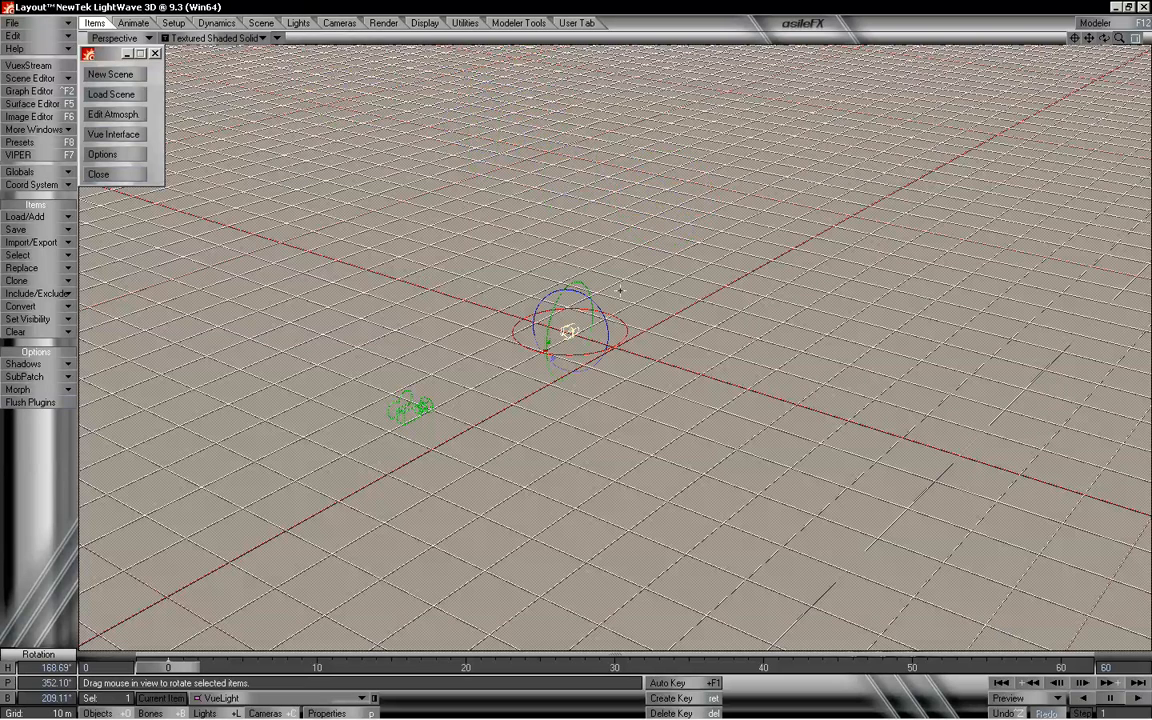
- Swing VueLight around the camera to about heading 136.4°, pitch 21.1° and bank 150.9°
mouse_move(1119, 38)
left_mouse_down()
mouse_move(1145, 47)
mouse_move(1108, 45)
left_mouse_up()
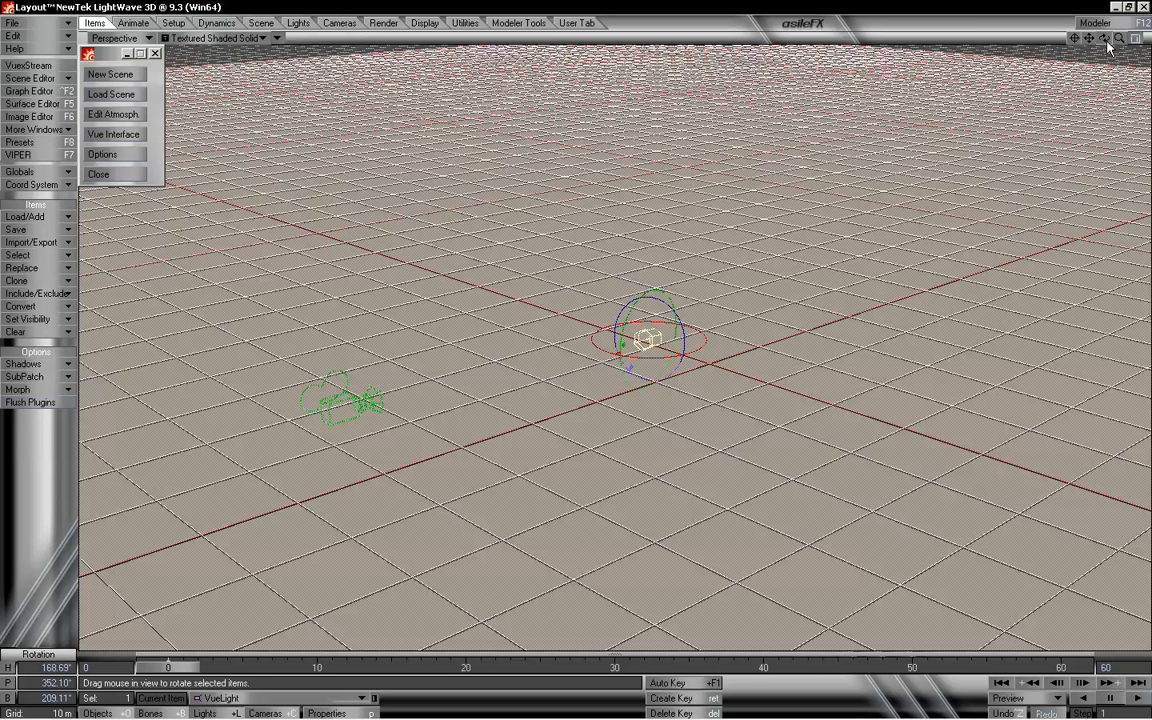
left_click_drag(1104, 40, 1106, 42)
left_click_drag(900, 225, 700, 352)
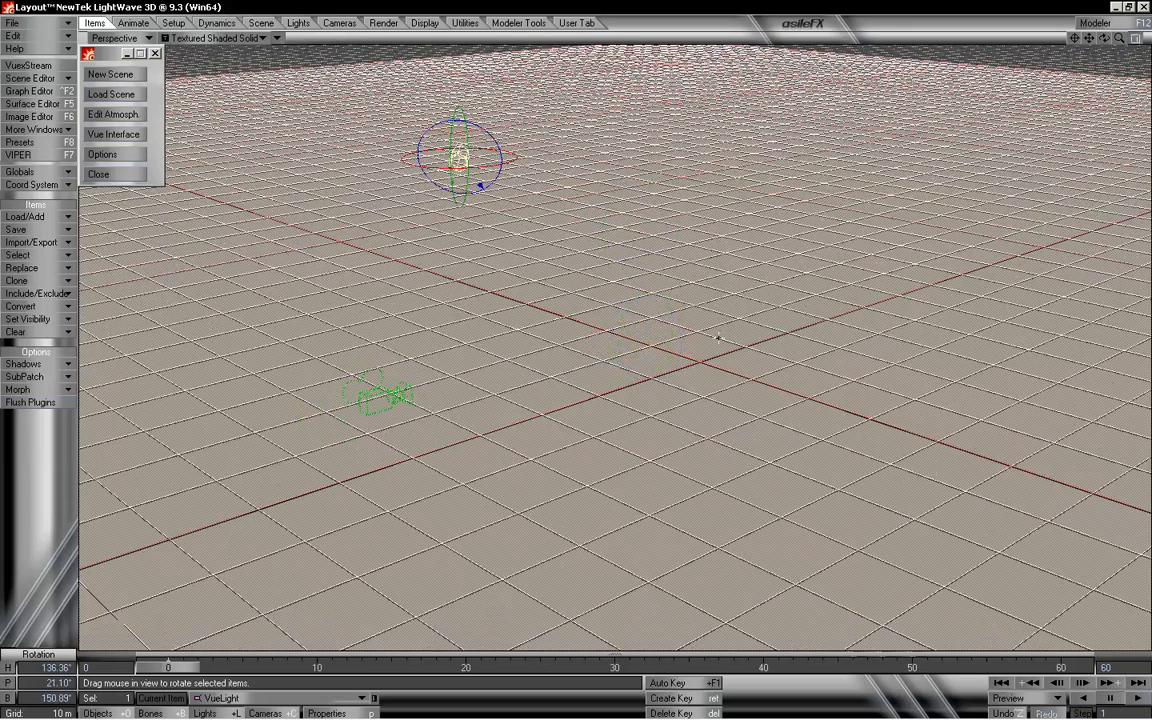
left_click_drag(1106, 40, 1105, 41)
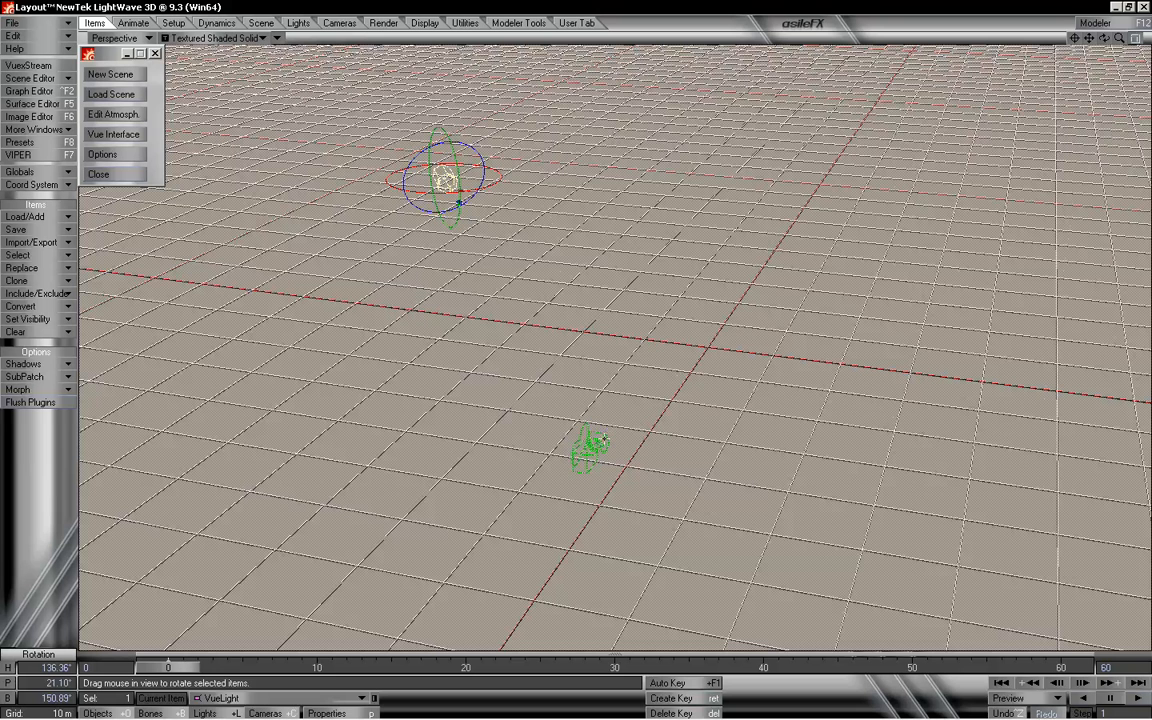
- Select VueCamera and move it forward along Z to about -49.13 m
left_click(600, 441)
mouse_move(590, 445)
left_mouse_down()
mouse_move(617, 321)
mouse_move(689, 314)
mouse_move(527, 527)
mouse_move(665, 350)
mouse_move(579, 463)
mouse_move(590, 445)
left_mouse_up()
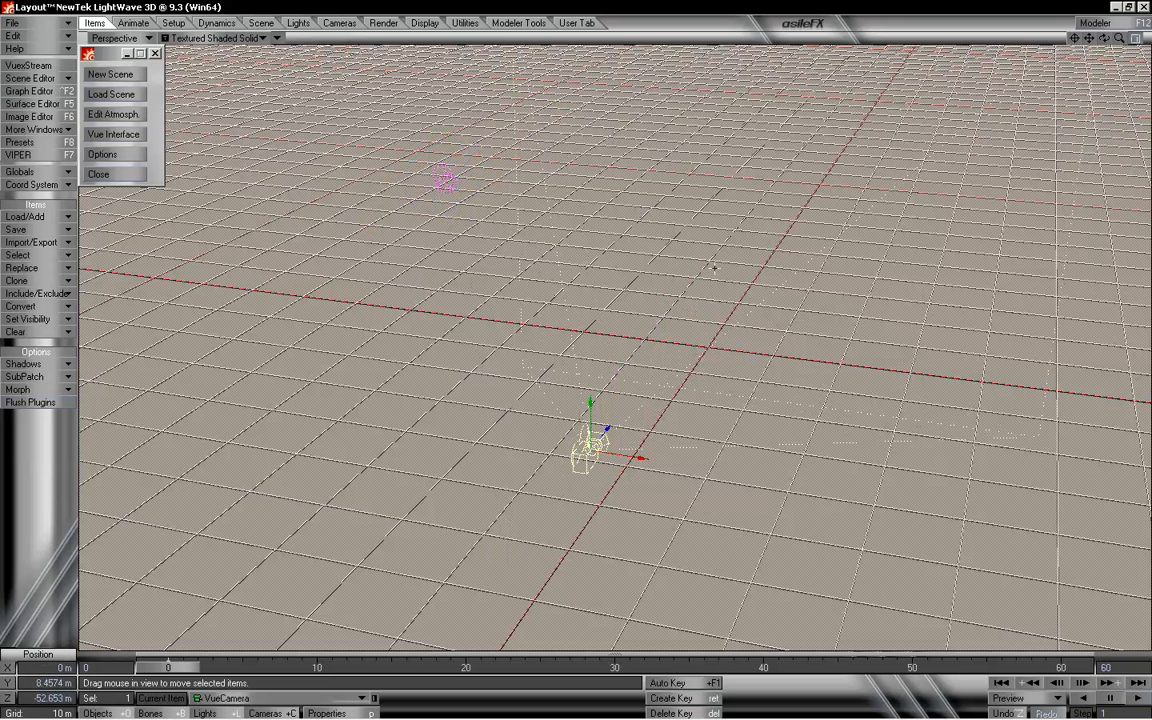
left_click(444, 176)
key("y")
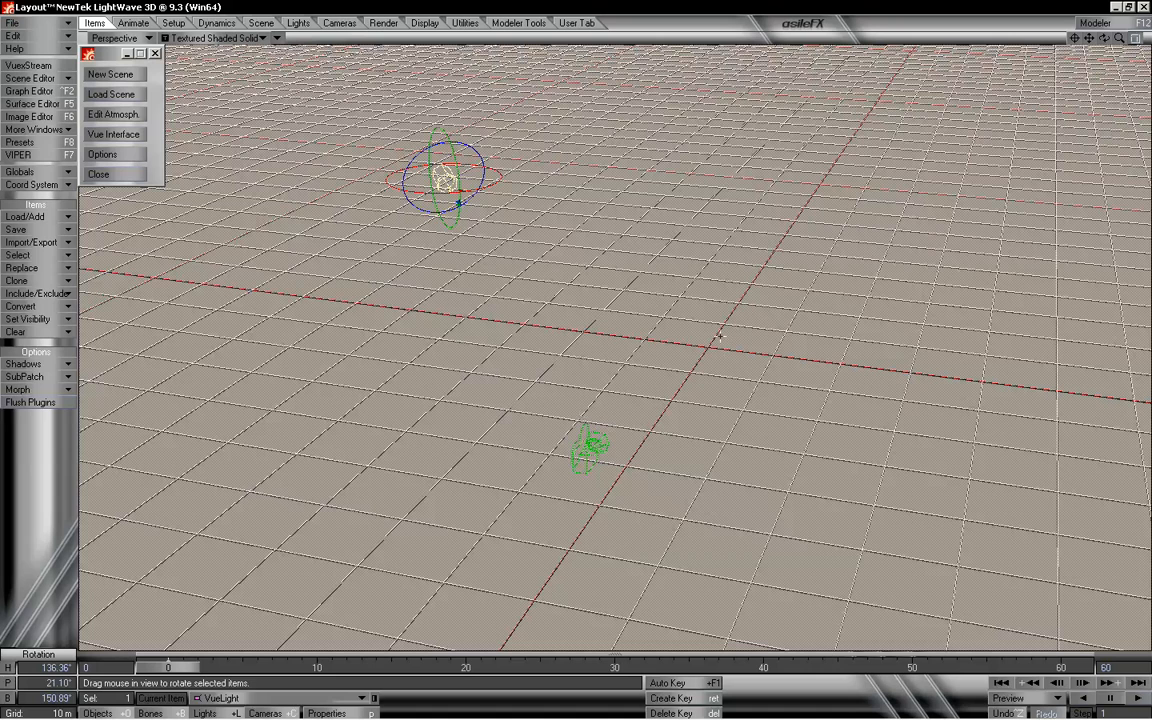
mouse_move(1119, 38)
left_mouse_down()
mouse_move(1136, 38)
mouse_move(1108, 28)
mouse_move(1122, 22)
mouse_move(1114, 46)
left_mouse_up()
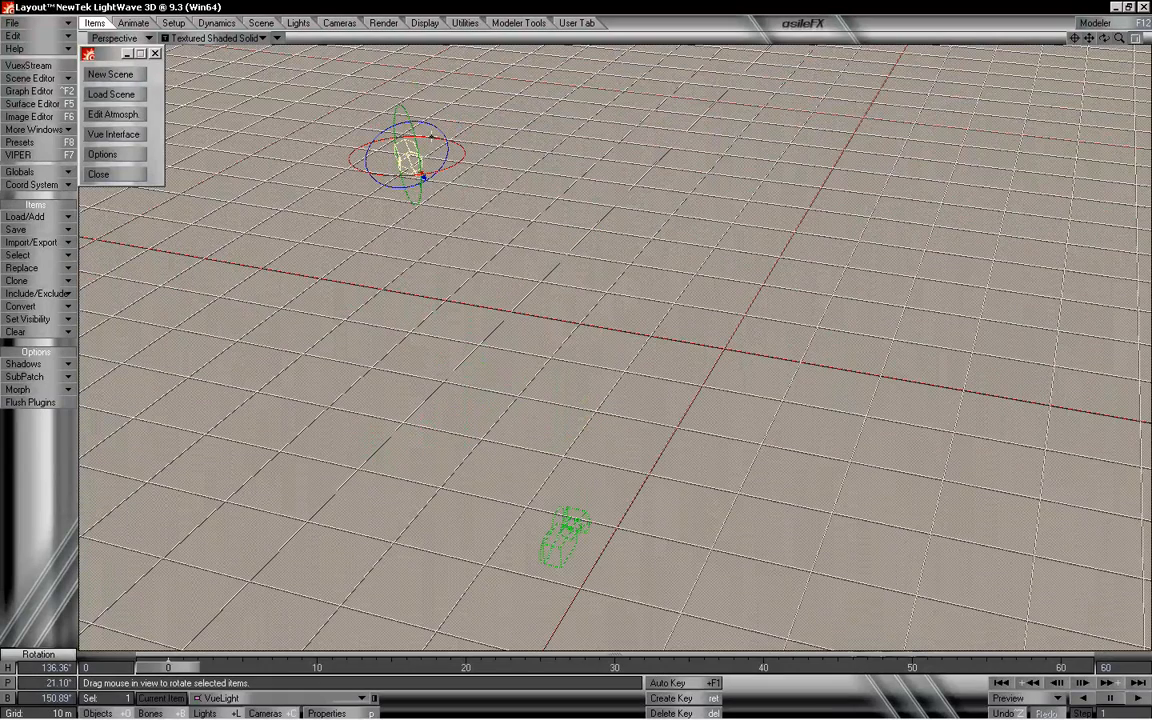
left_click(570, 525)
mouse_move(590, 507)
left_mouse_down()
mouse_move(747, 259)
mouse_move(600, 500)
left_mouse_up()
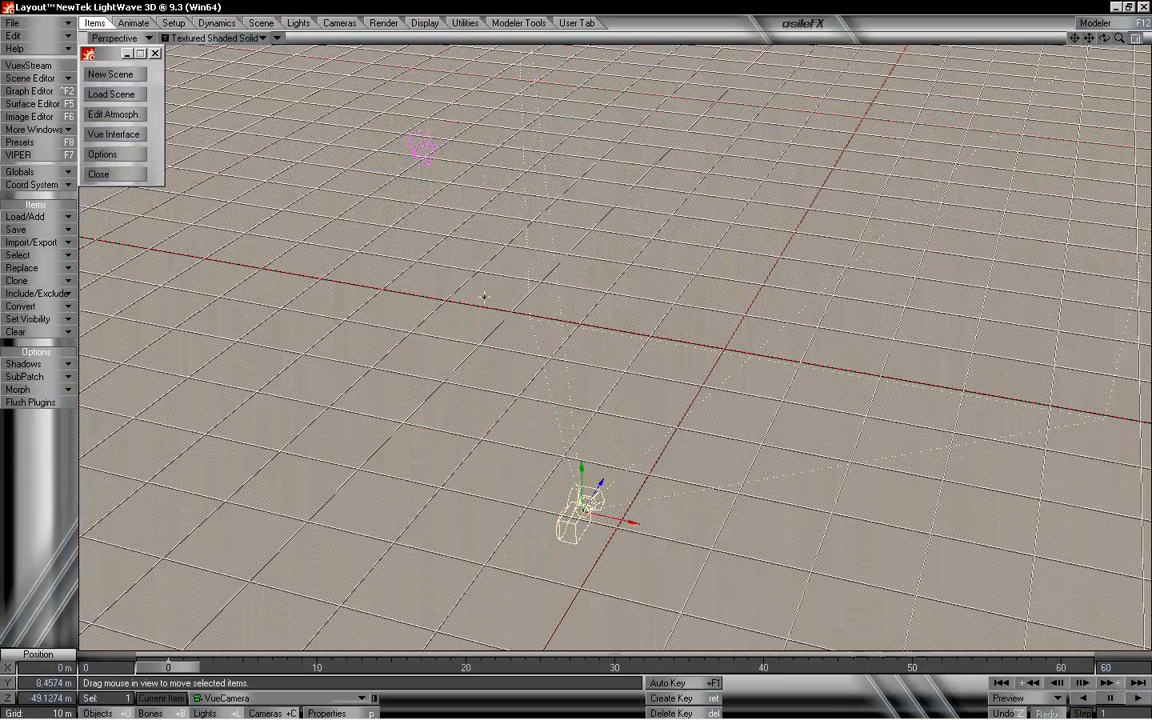
- Reselect VueLight and rotate it to about heading 312.9°, pitch 88.8° and bank 29.1°
left_click(420, 148)
key("y")
left_click_drag(540, 353, 509, 304)
left_click_drag(1118, 40, 1006, 62)
left_click_drag(775, 103, 779, 95)
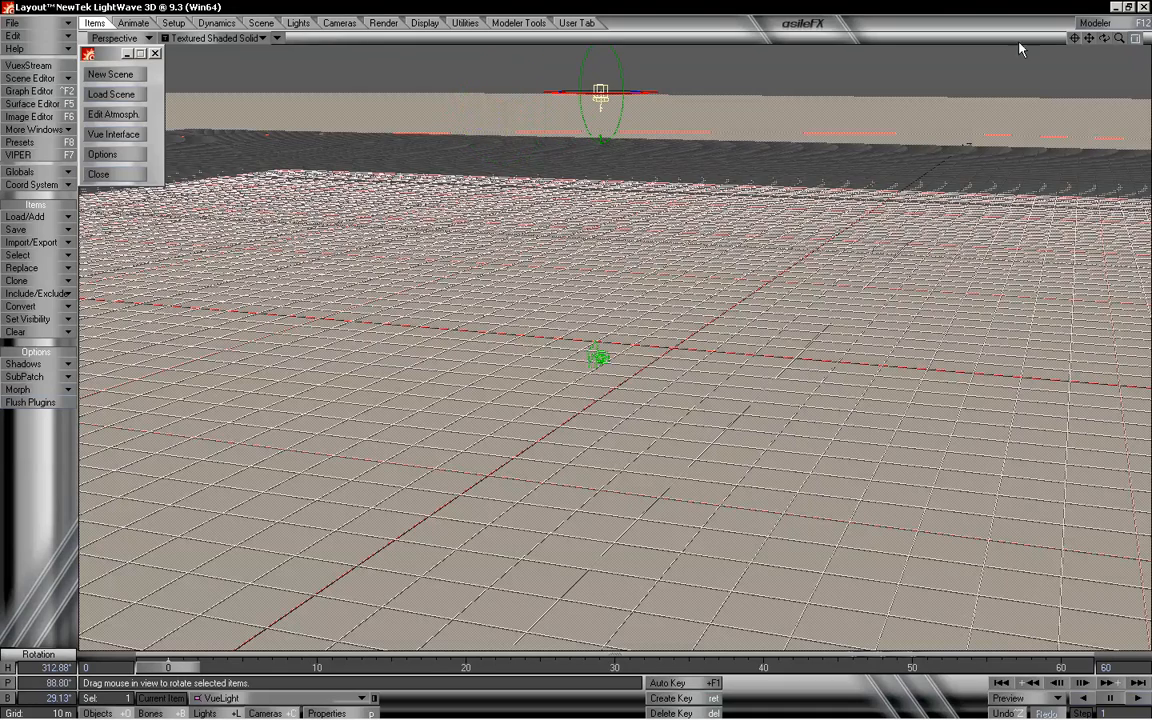
left_click_drag(1104, 38, 1051, 72)
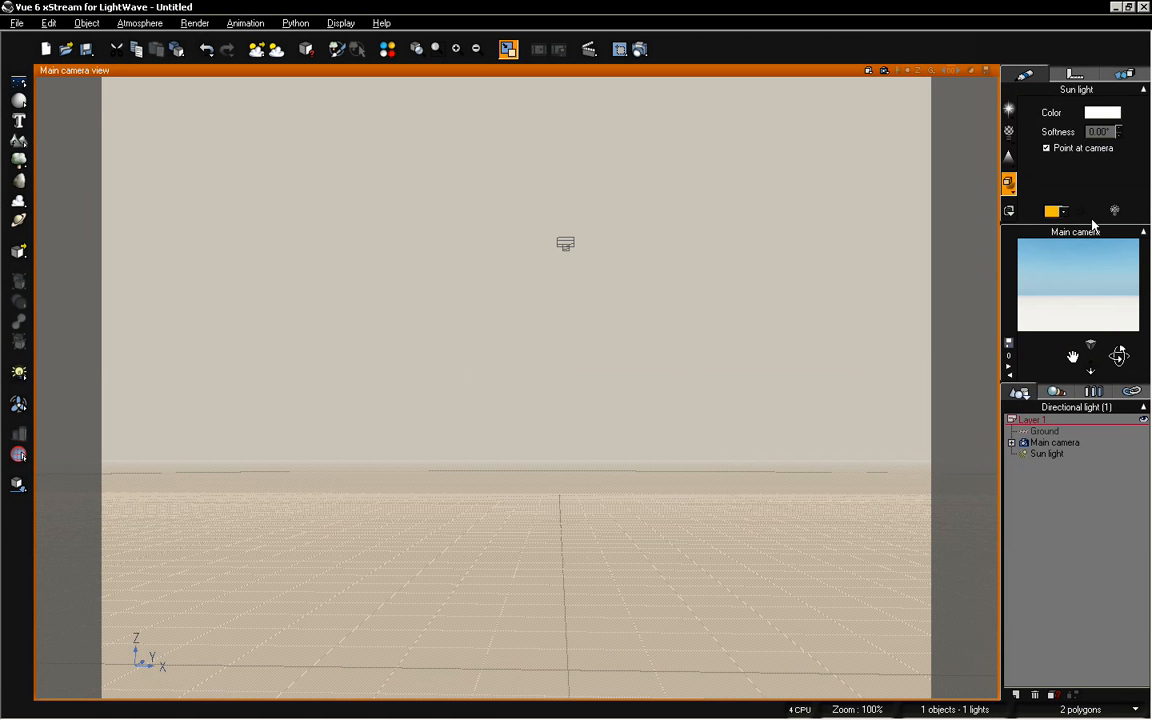
- In Vue, select the Sun light, aim the main camera up and back down, and pan it to a new position
left_click_drag(1071, 341, 1071, 300)
left_click_drag(1126, 356, 1119, 393)
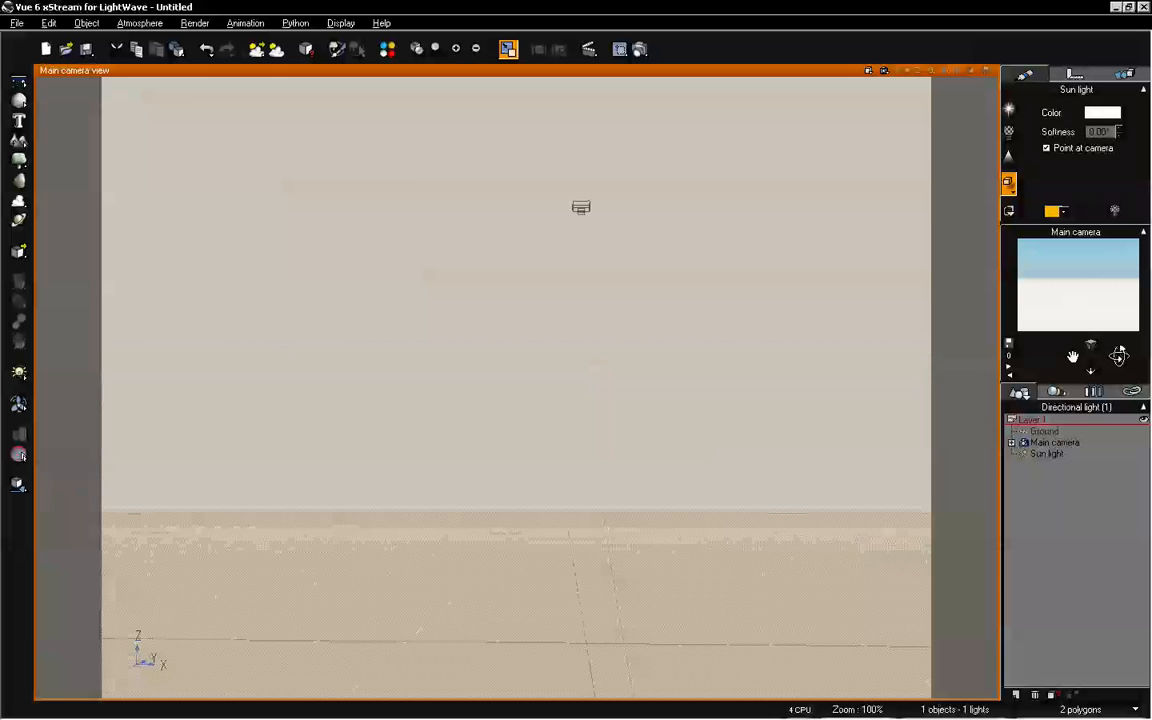
left_click(1056, 455)
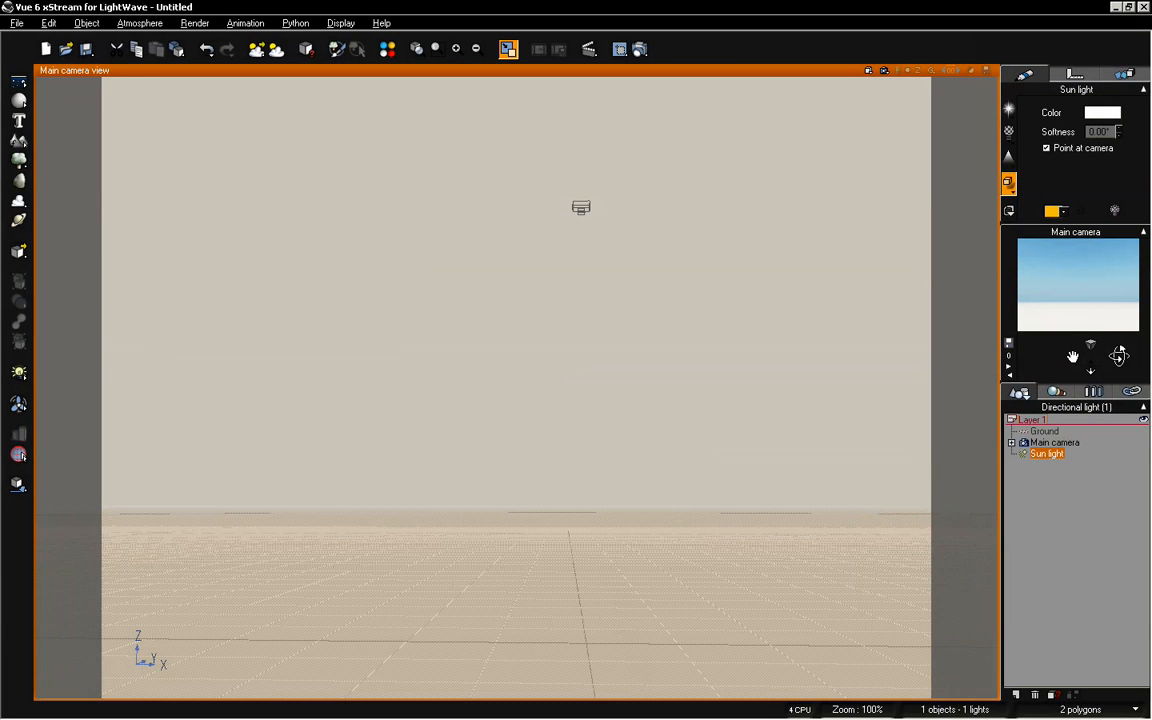
right_click_drag(440, 336, 461, 459)
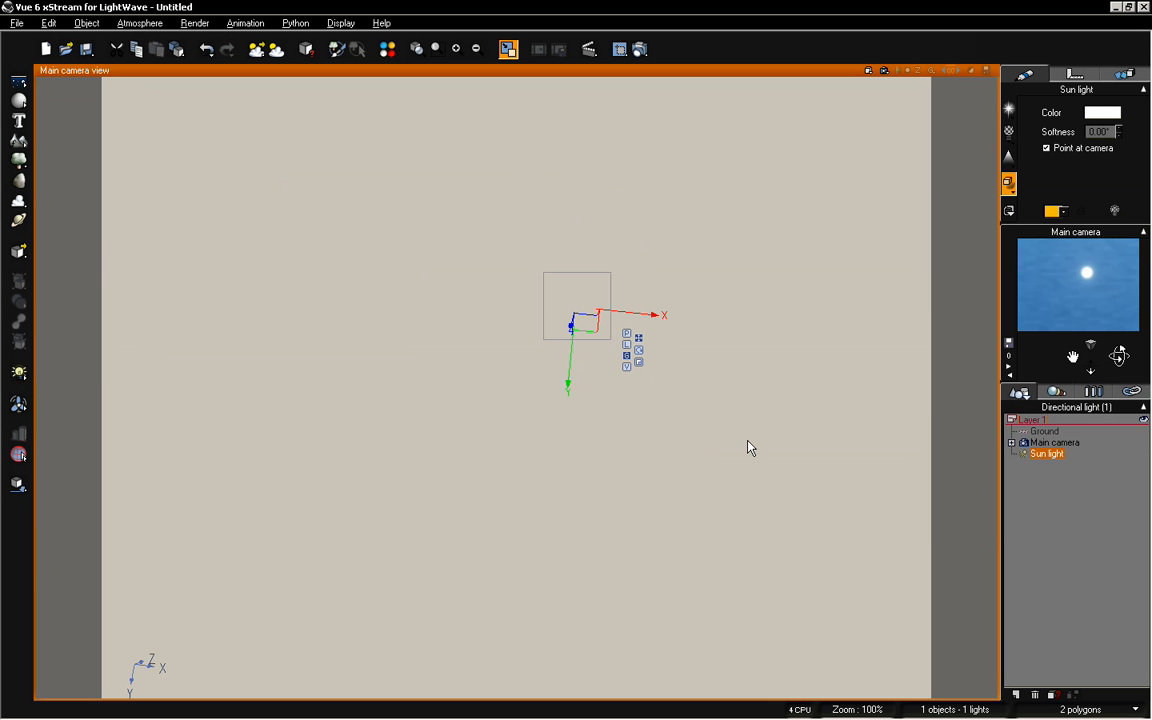
left_click_drag(1119, 356, 1119, 262)
left_click_drag(1074, 354, 1121, 400)
- Return to LightWave, look through VueCamera, and restore the perspective view
key("alt+Tab")
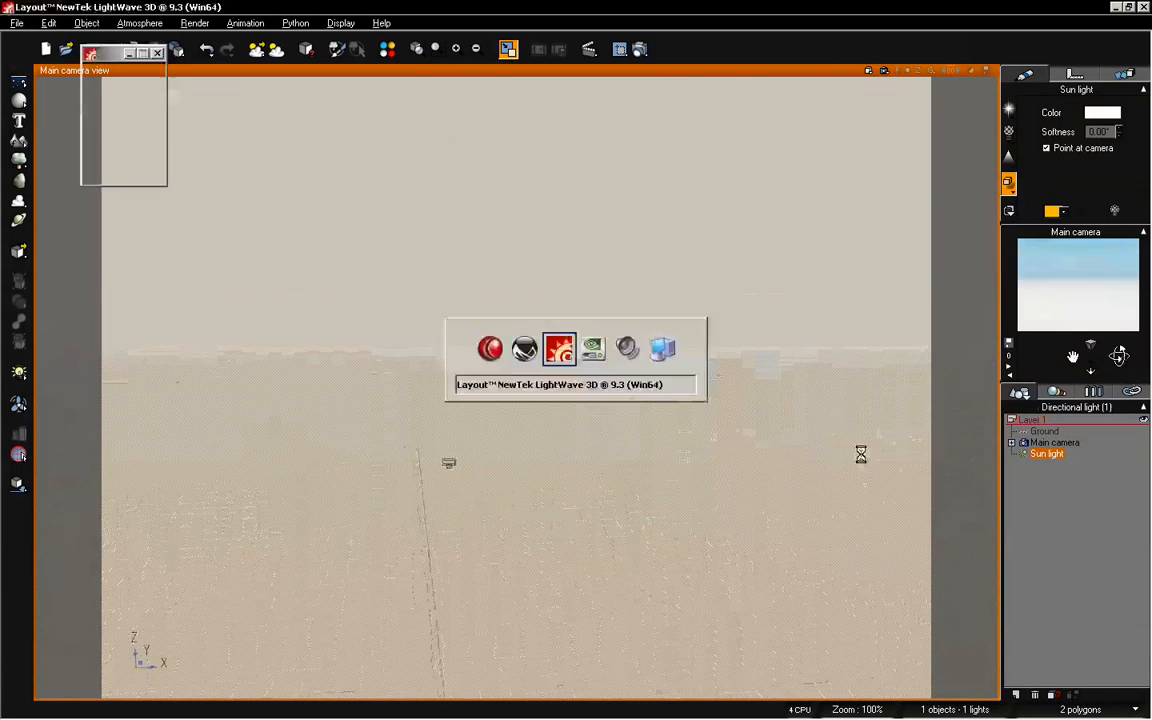
left_click(135, 38)
left_click(140, 68)
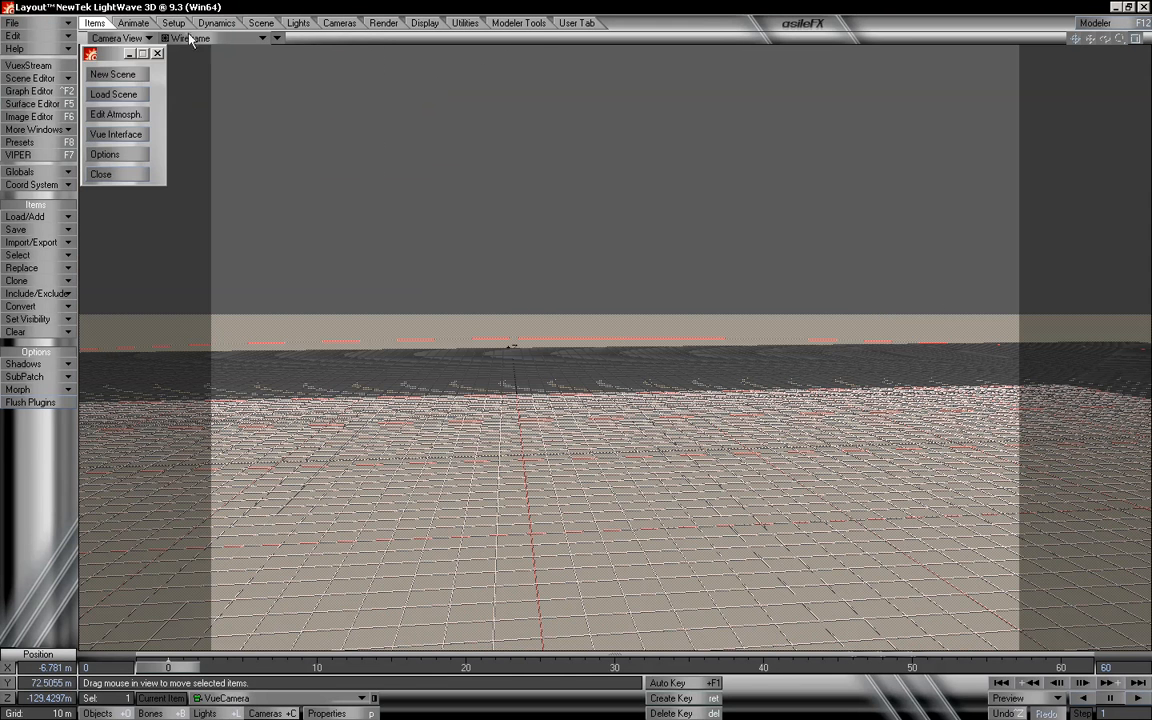
left_click(117, 38)
left_click(116, 103)
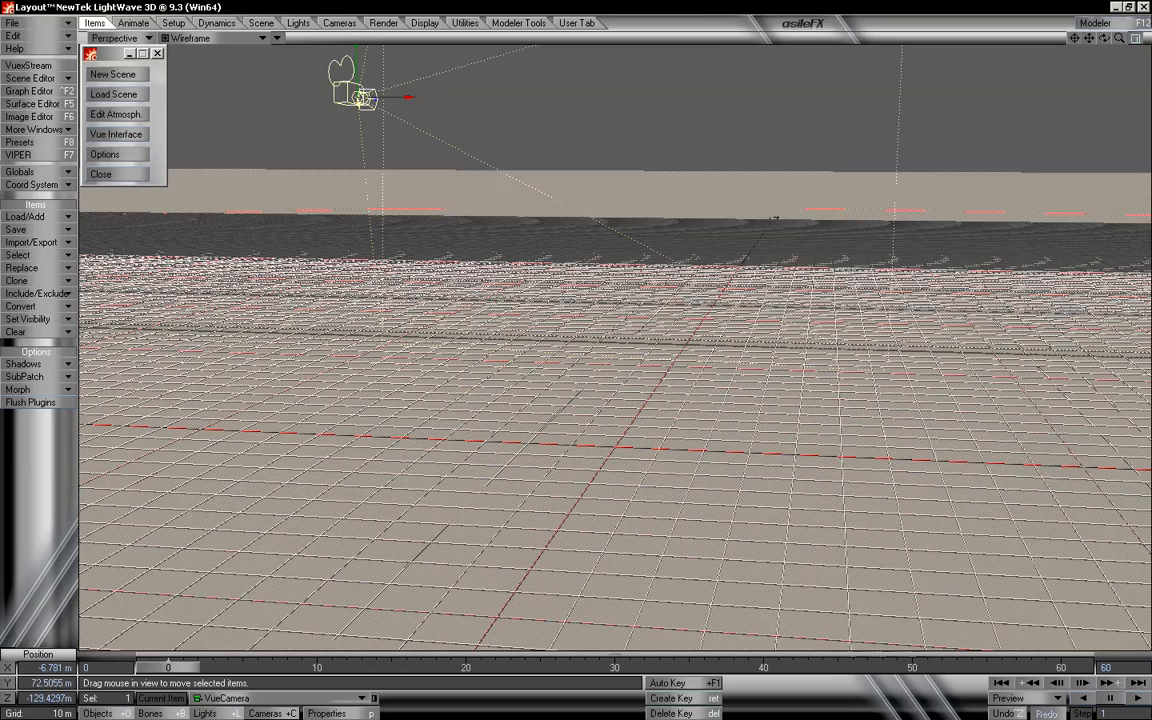
- Set the grid size to 20 m and select VueLight in the perspective view
left_click_drag(1119, 38, 1097, 47)
key("bracketleft")
key("bracketleft")
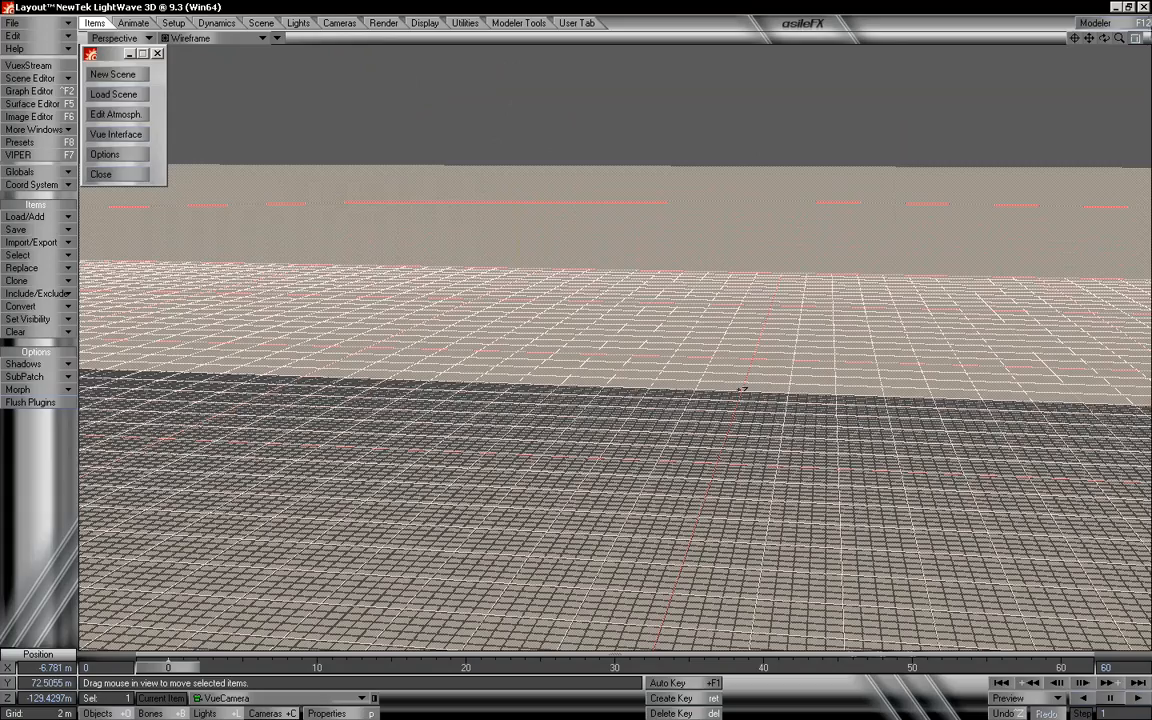
left_click_drag(1119, 38, 1090, 44)
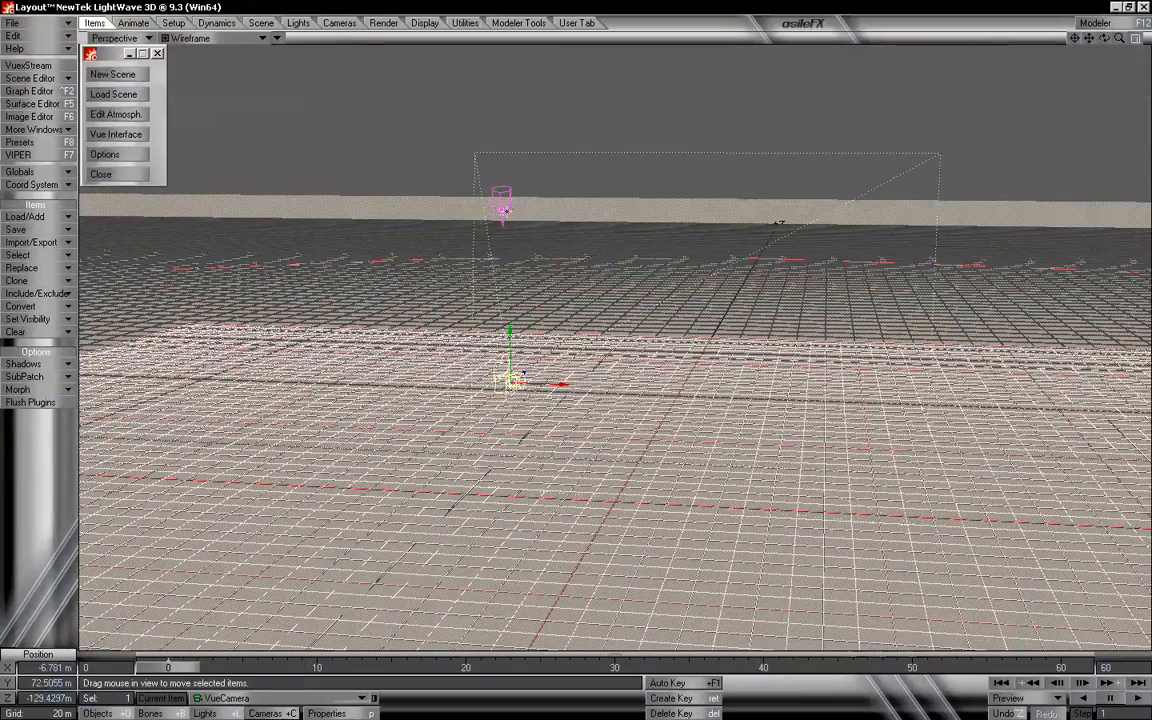
left_click(502, 214)
left_click_drag(1105, 39, 1104, 38)
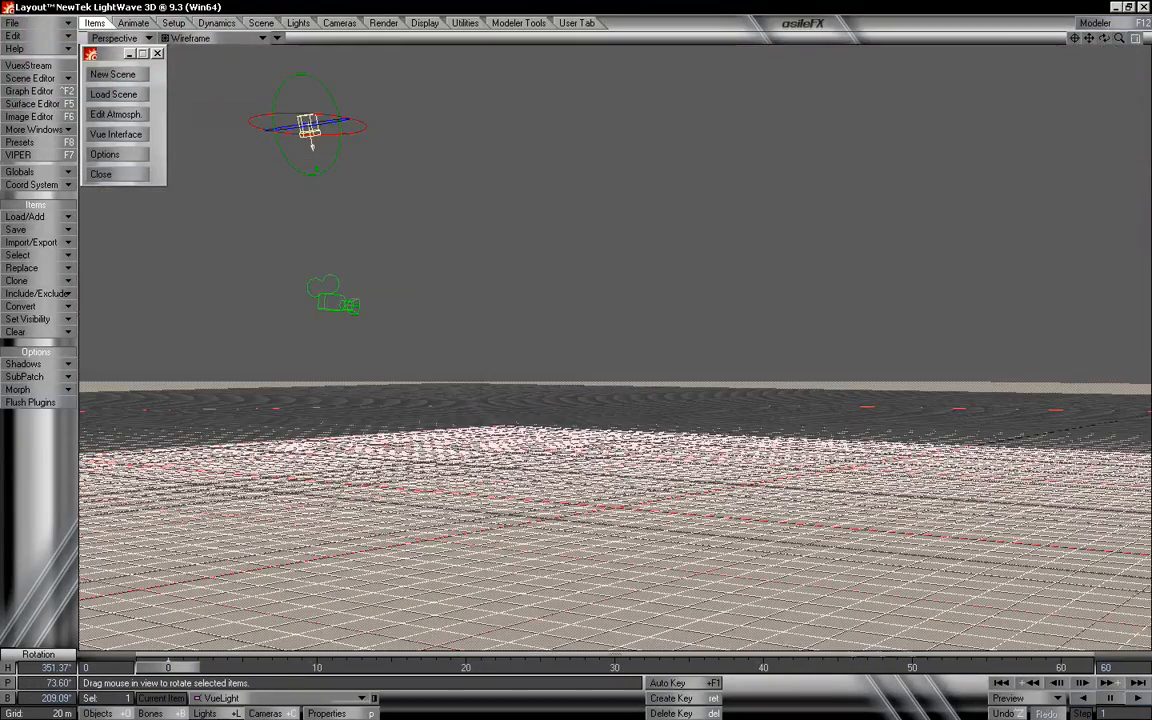
- Rotate VueLight above the camera to about heading 351.3°, pitch 126.3° and bank 209.1°
left_click_drag(275, 102, 270, 106)
left_click_drag(298, 150, 322, 480)
left_click_drag(287, 183, 325, 169)
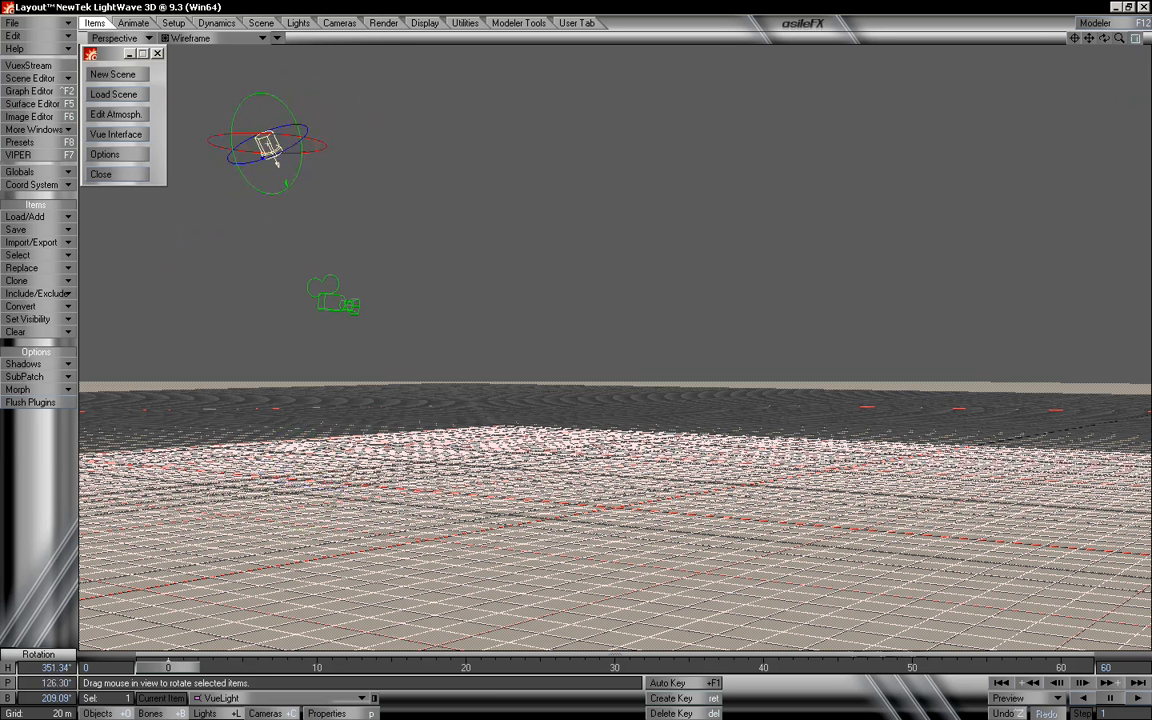
- Rotate VueLight to the front of the camera, at about heading 264.5°, pitch 20.6° and bank 150.9°
left_click_drag(322, 125, 273, 105)
left_click_drag(395, 271, 376, 107)
left_click_drag(307, 145, 570, 122)
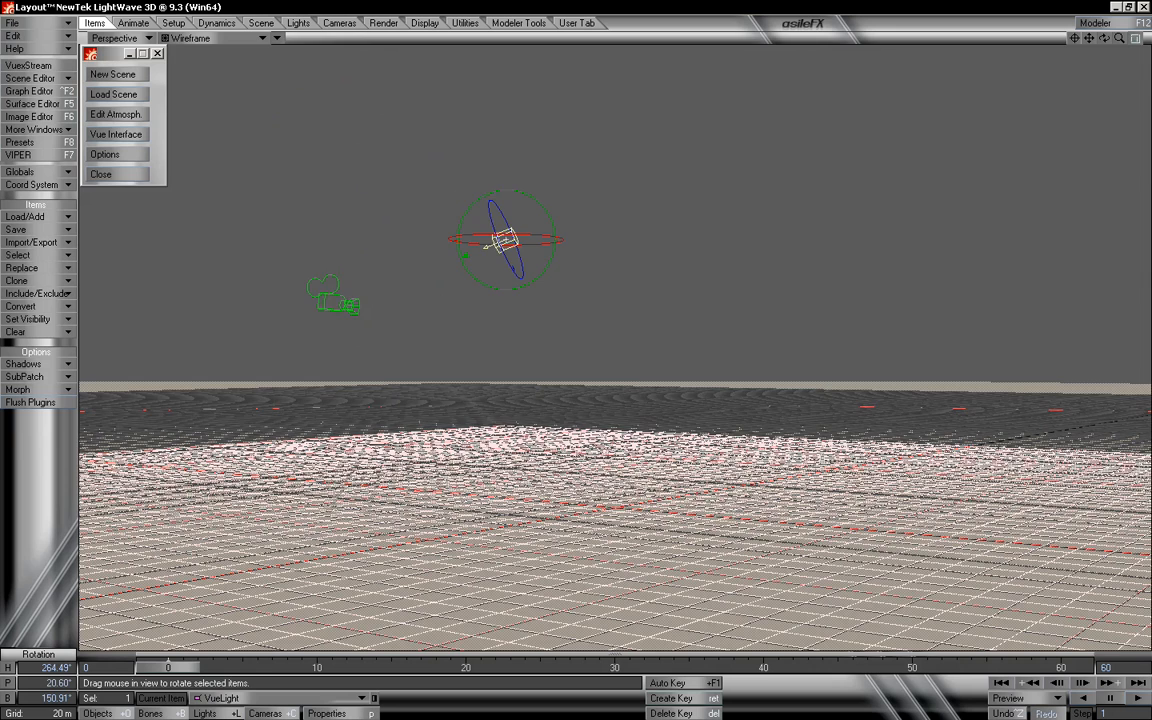
- Rotate VueLight around the camera to about heading 197.7° and pitch 16.8°, and inspect it from several angles
left_click_drag(1104, 40, 1075, 70)
left_click_drag(704, 510, 728, 511)
left_click_drag(580, 305, 533, 348)
left_click_drag(695, 542, 715, 502)
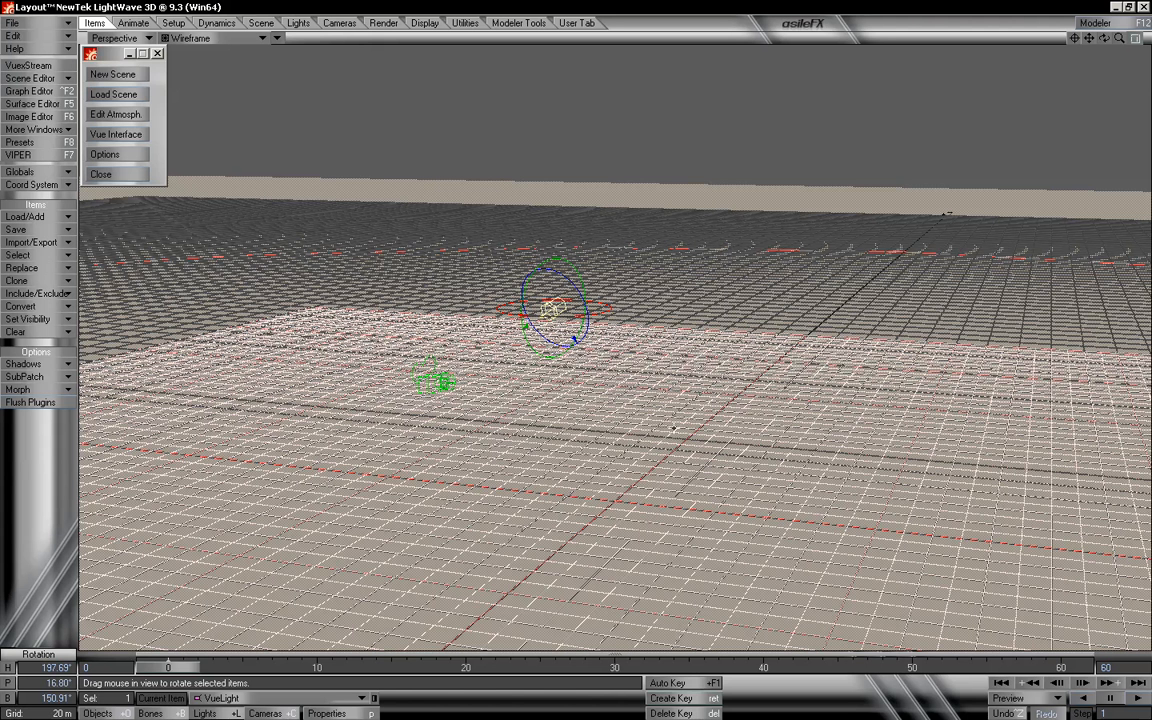
left_click_drag(1104, 39, 1100, 84)
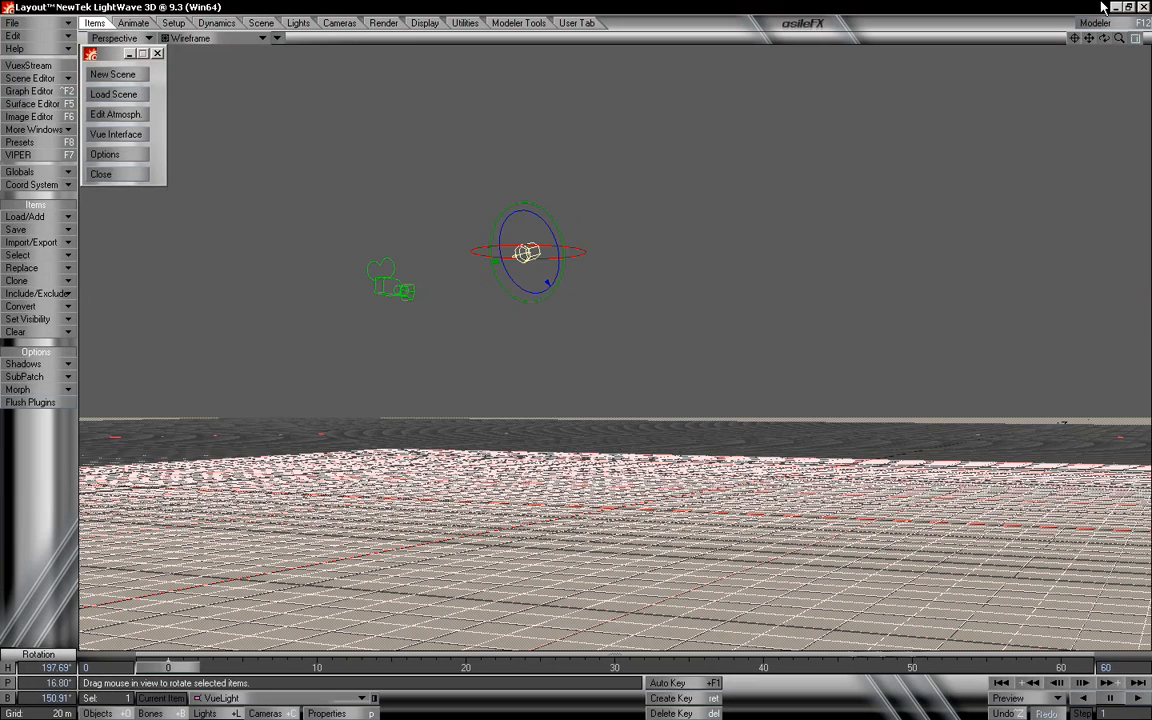
left_click_drag(1118, 38, 1105, 37)
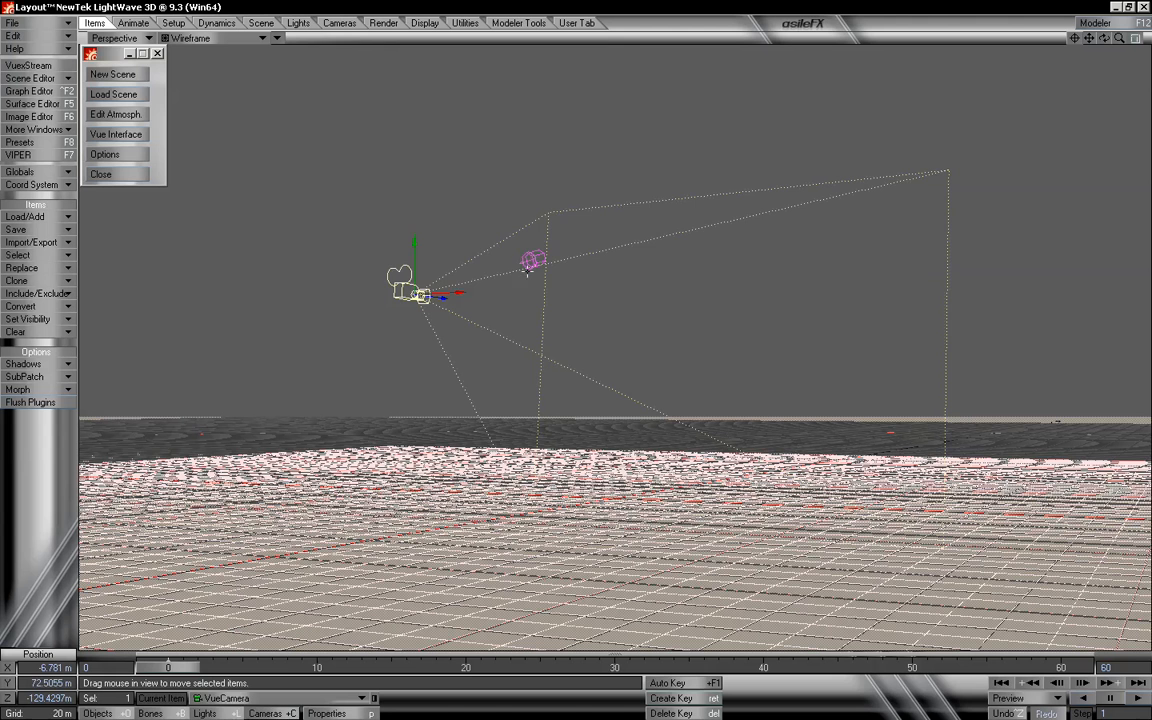
- Reselect VueLight and rotate it around the camera to about heading 290.1°, pitch 12.8° and bank 209.1°
key("shift+l")
left_click_drag(666, 195, 700, 175)
left_click_drag(1092, 39, 1117, 58)
left_click_drag(1107, 425, 1110, 350)
left_click_drag(1104, 38, 1106, 95)
left_click(557, 240)
left_click_drag(557, 240, 92, 490)
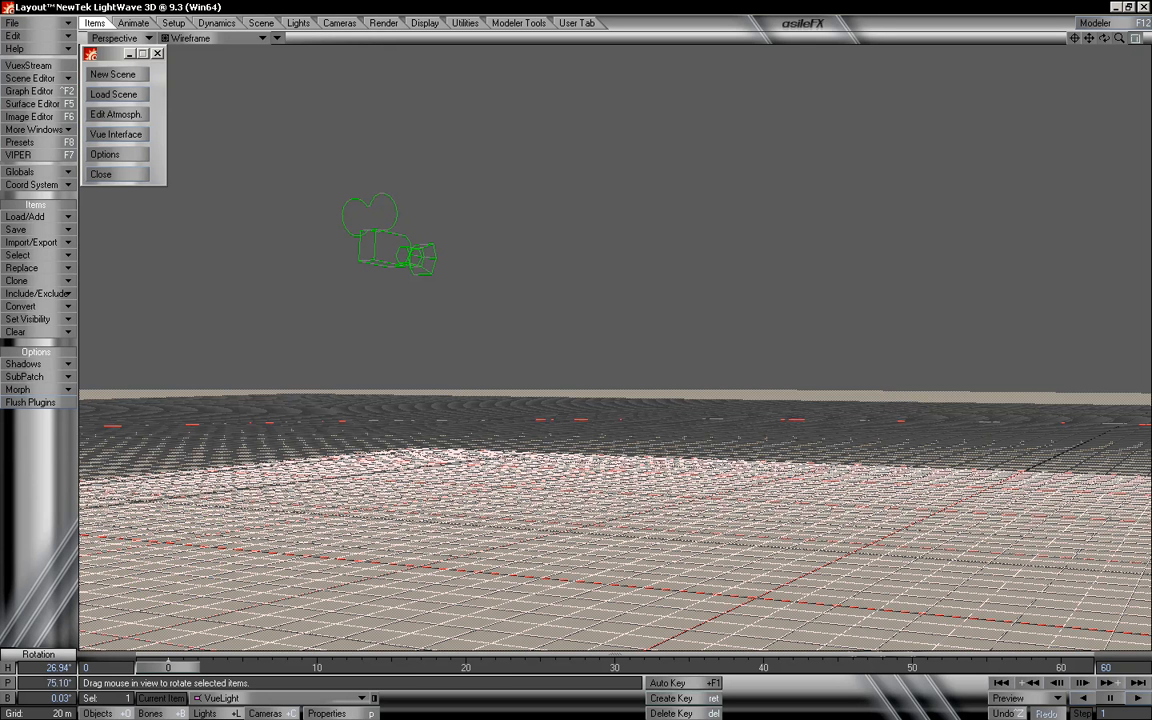
left_click_drag(540, 248, 543, 248)
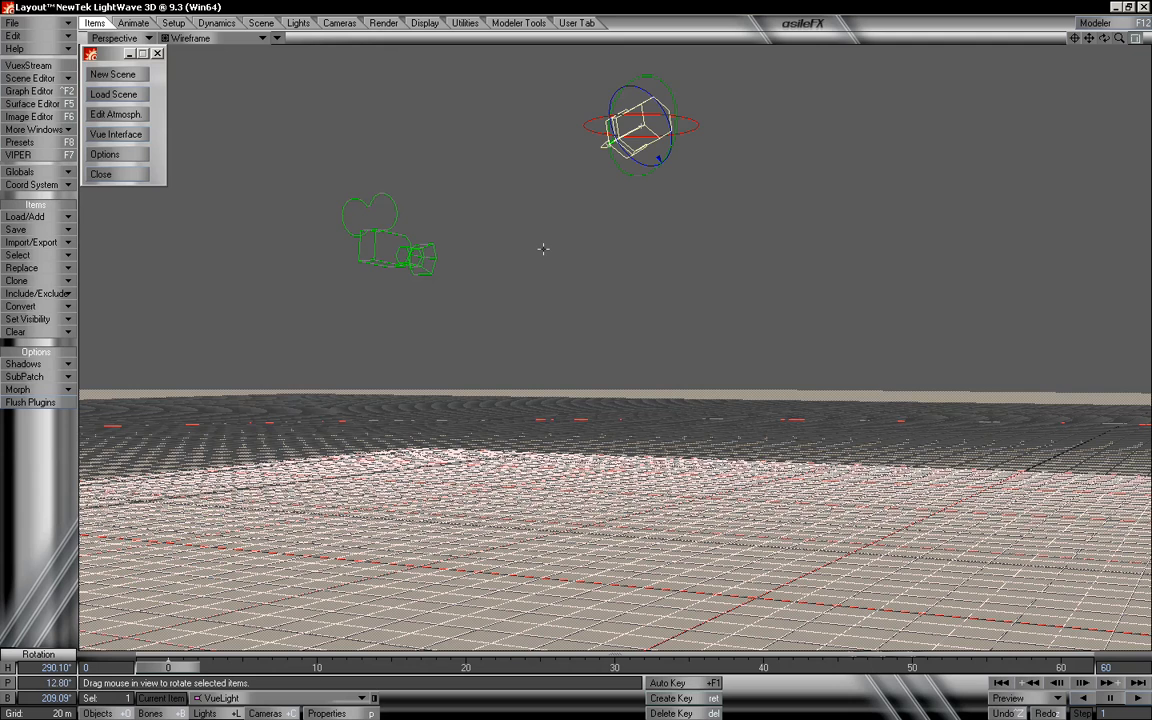
- Examine VueLight's placement relative to the camera and check the sun in Vue's camera preview, returning to LightWave
mouse_move(1119, 38)
left_mouse_down()
mouse_move(1096, 39)
mouse_move(1105, 60)
mouse_move(1105, 41)
left_mouse_up()
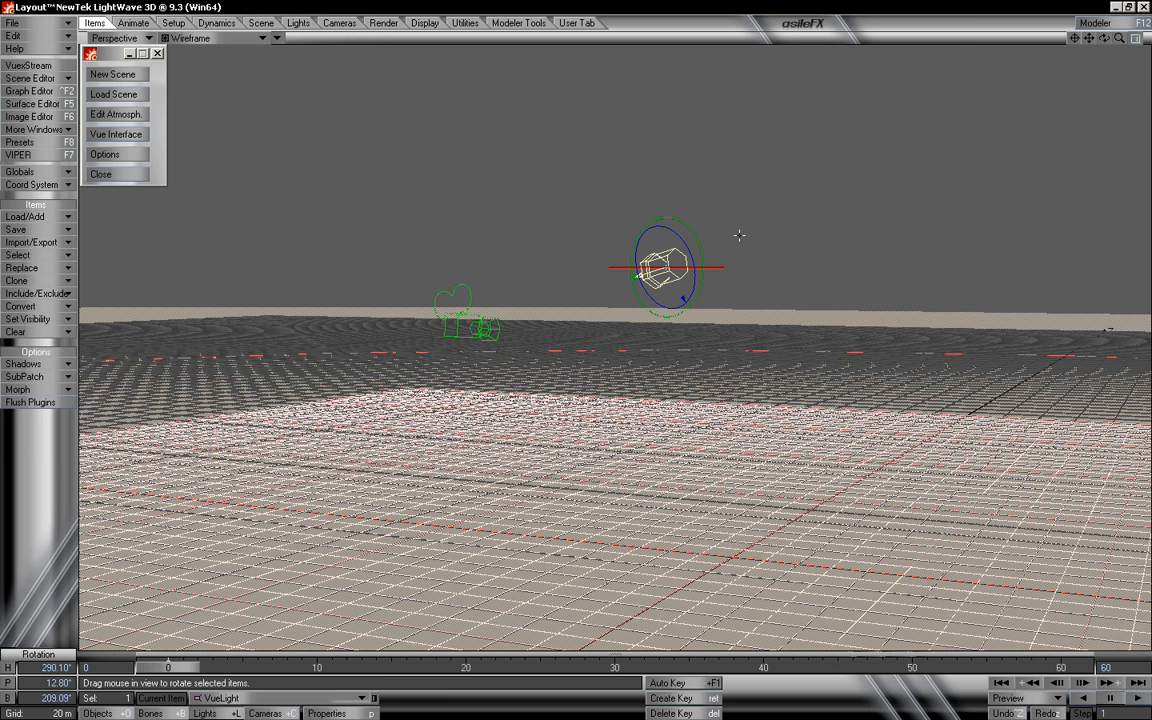
left_click_drag(1104, 39, 1080, 80)
left_click_drag(900, 408, 557, 412)
key("alt+Tab")
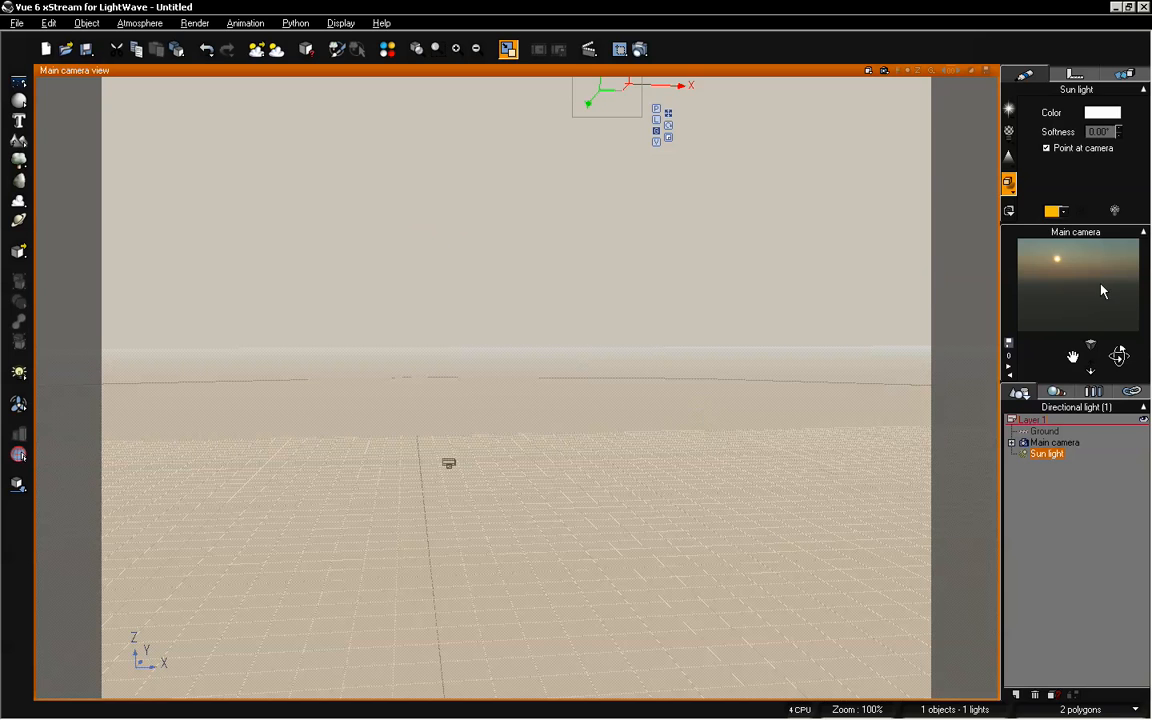
key("alt+Tab")
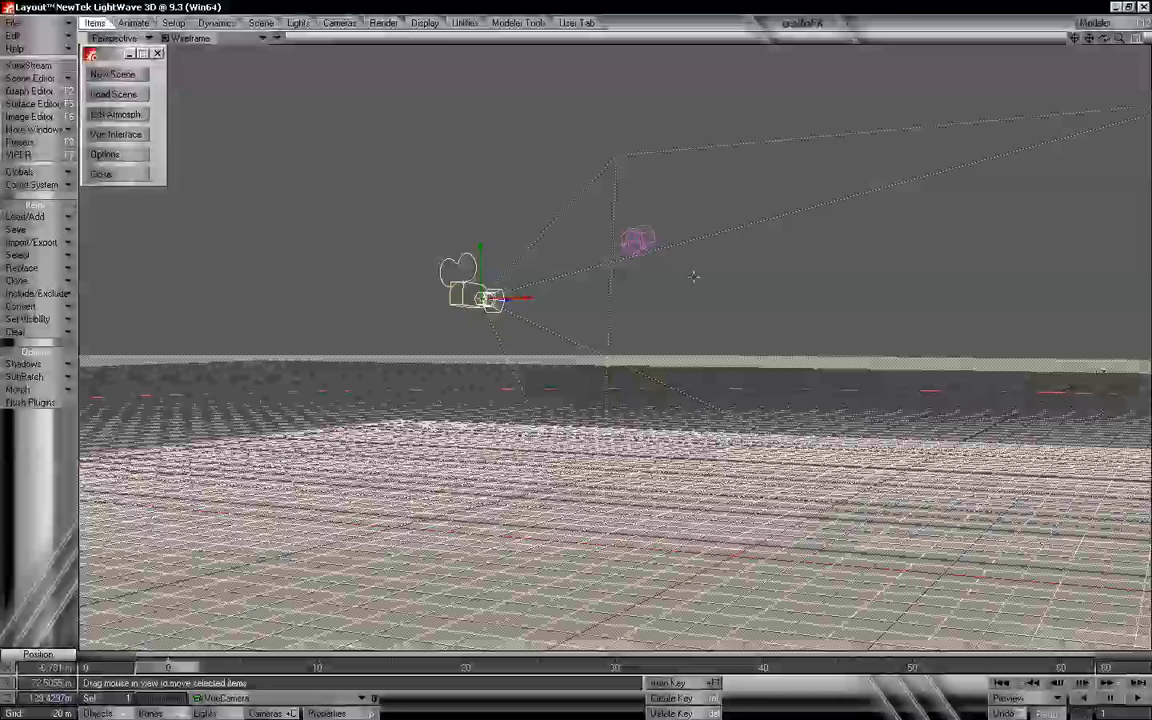
- Switch to Vue, turn off Point at camera for the Sun light, and return to LightWave
key("alt+Tab")
left_click(1080, 148)
key("alt+Tab")
- Select VueLight and rotate it in place to about heading 114.7°, pitch 84.5° and bank 209.1°
left_click(630, 236)
key("y")
left_click_drag(763, 256, 1146, 383)
left_click_drag(752, 228, 810, 240)
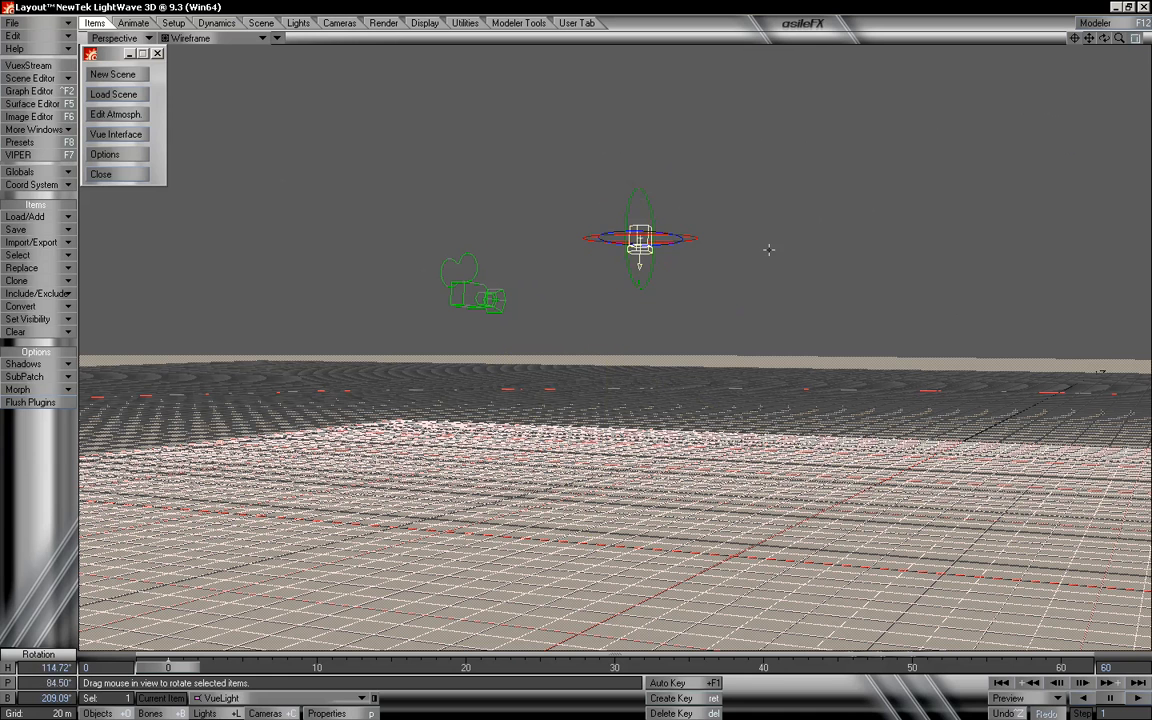
- Switch to Vue and select the Sun light to check its new direction
key("alt+Tab")
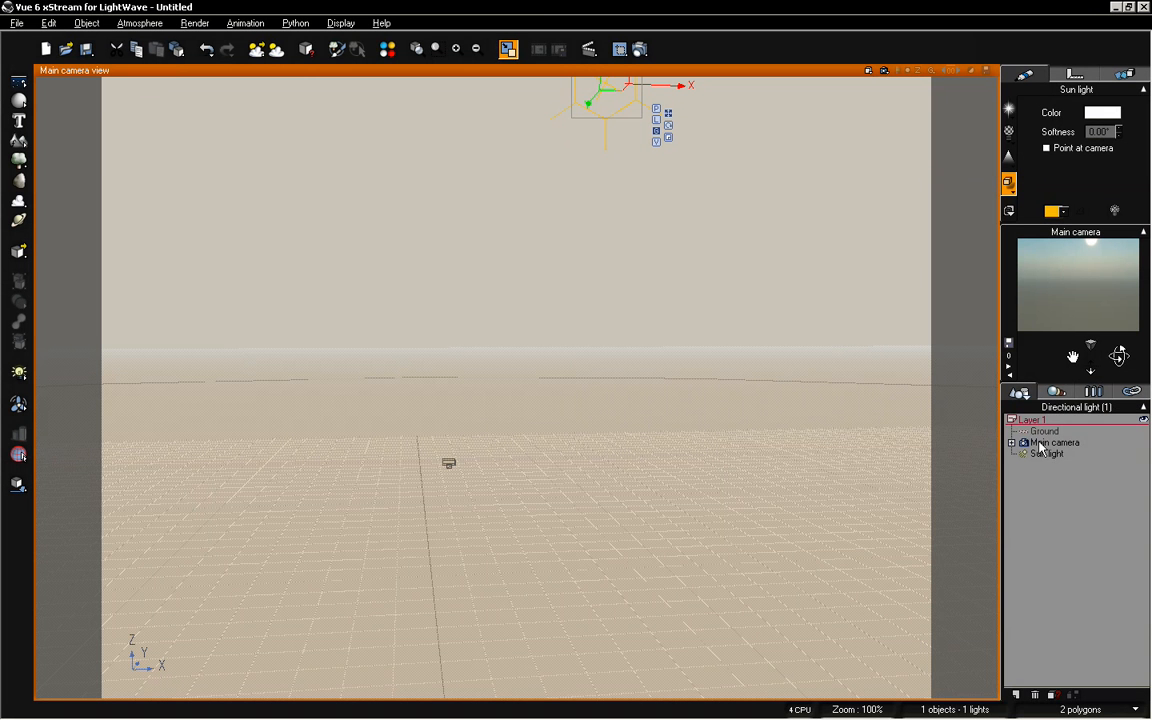
left_click(1048, 456)
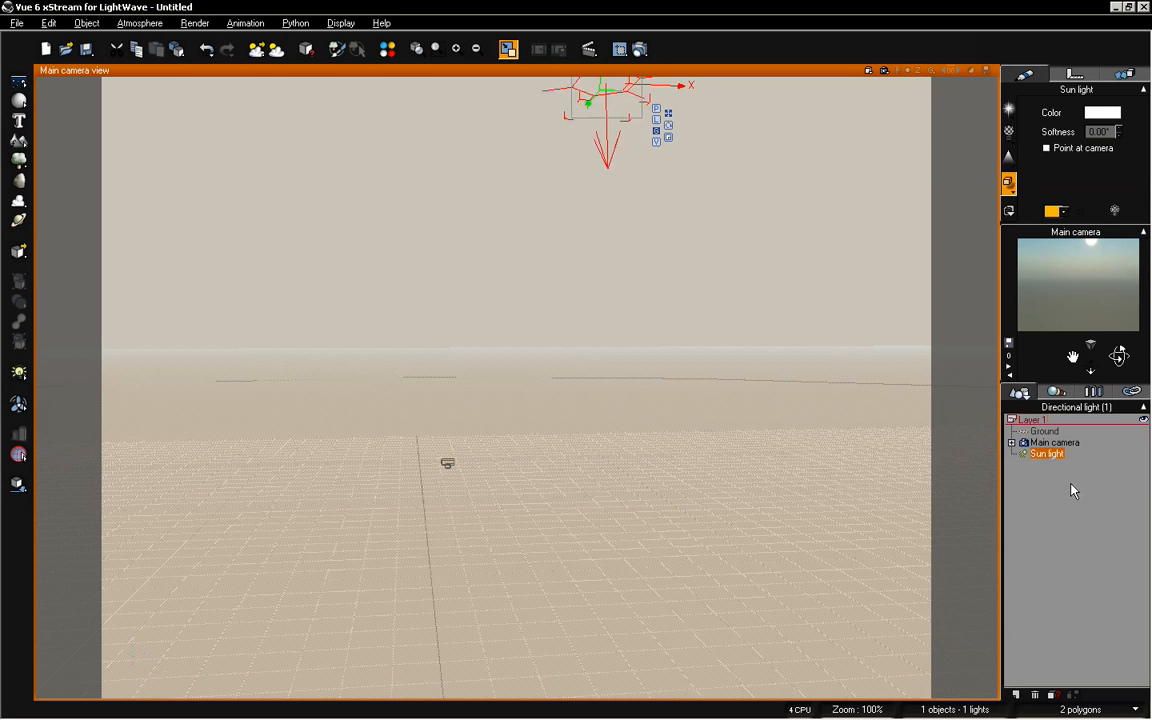
- Tilt the main camera view upward and move the Sun light around the view with Point at camera off
left_click(977, 408)
right_click_drag(609, 107, 596, 207)
left_click(598, 193)
mouse_move(1119, 356)
left_mouse_down()
mouse_move(1119, 270)
mouse_move(1117, 388)
mouse_move(1118, 352)
left_mouse_up()
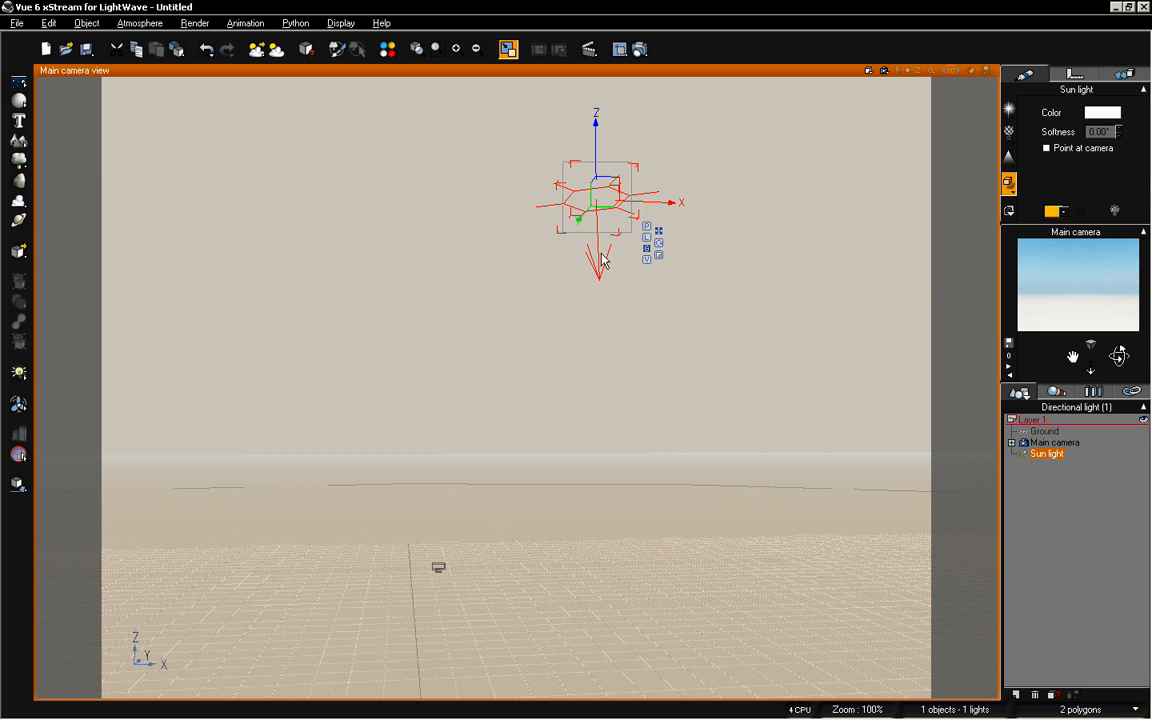
left_click_drag(577, 207, 457, 443)
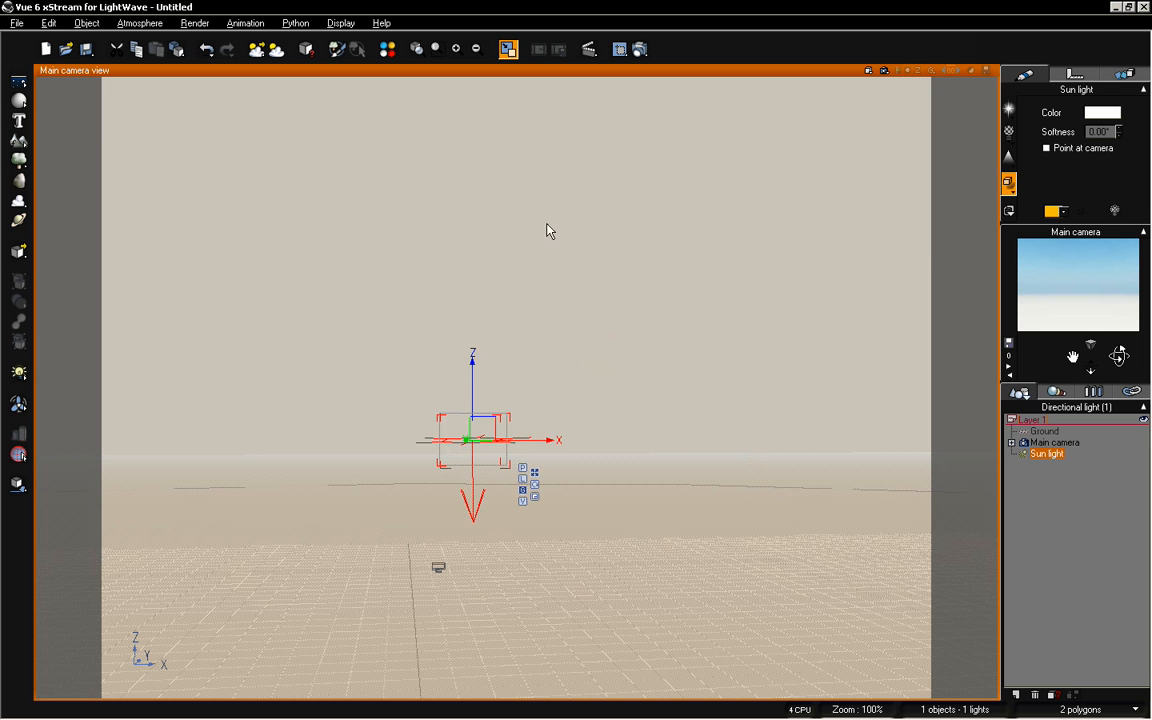
left_click_drag(446, 437, 451, 262)
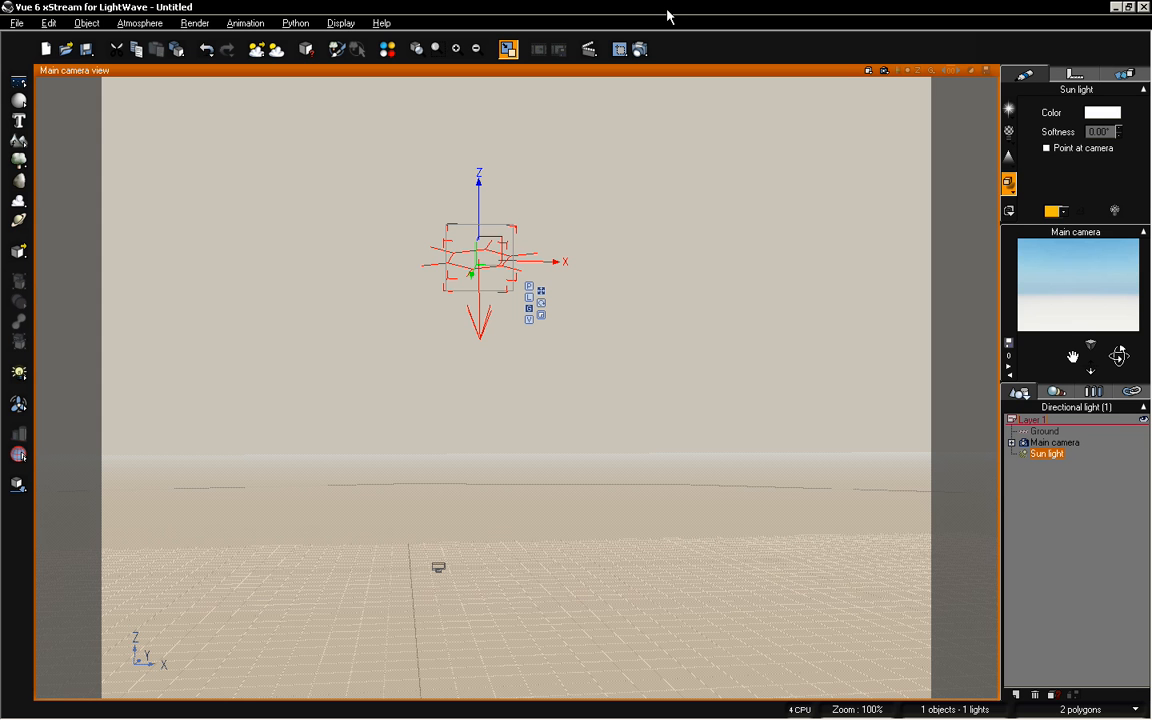
- Turn on Point at camera, shift the Sun light left in the view, and compare VueLight with VueCamera in LightWave, returning to Vue
left_click(1053, 148)
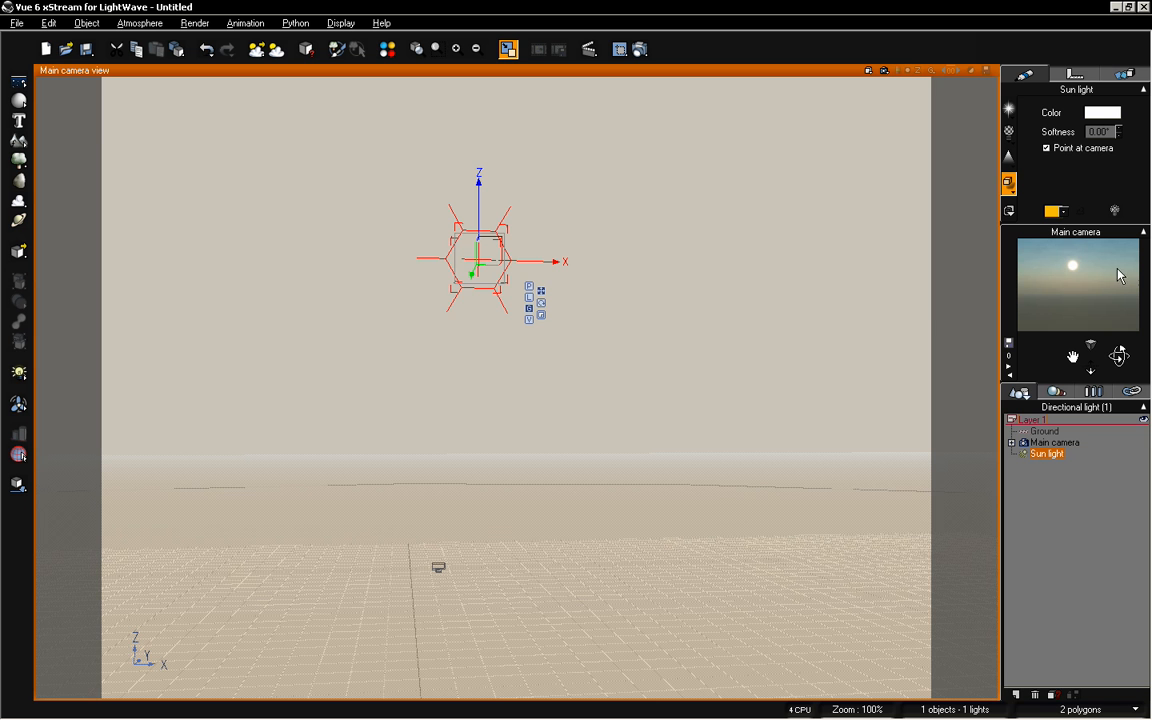
left_click_drag(480, 275, 381, 271)
key("alt+Tab")
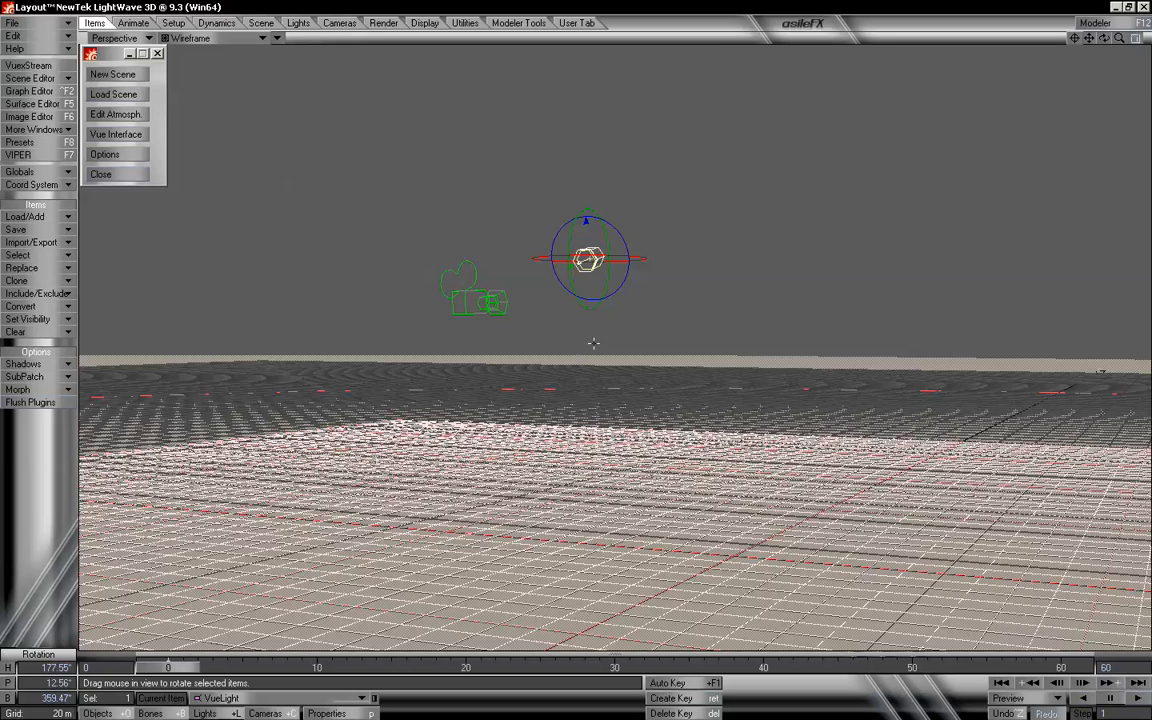
key("shift+c")
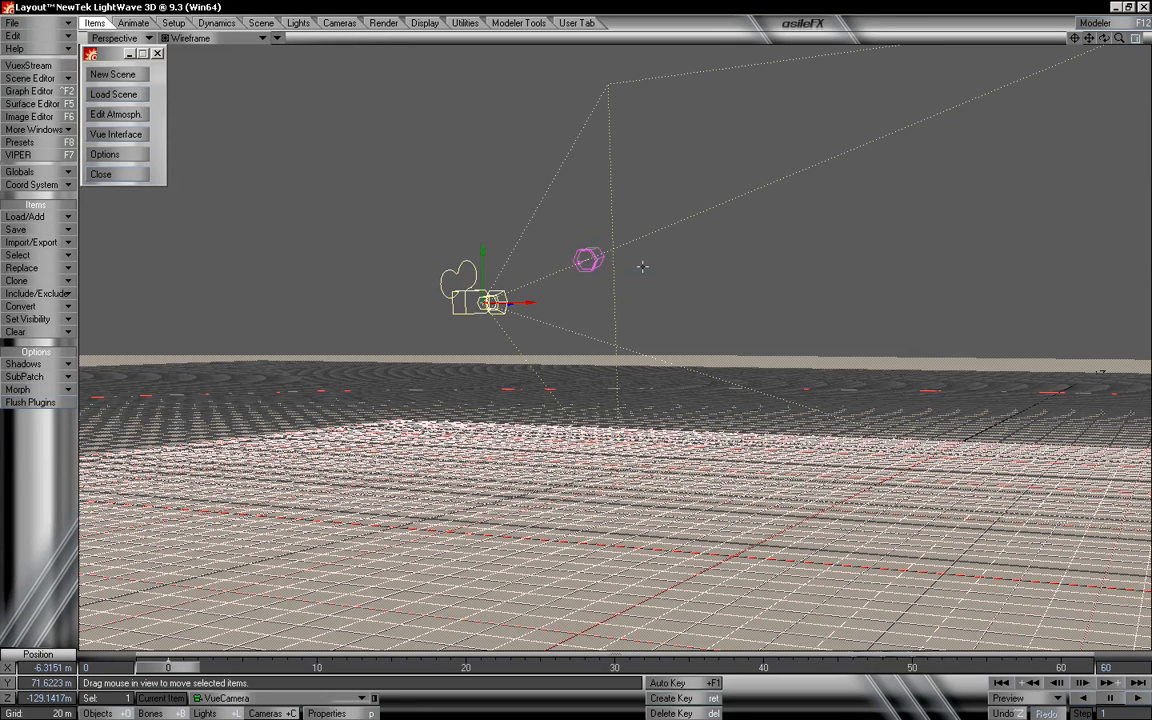
key("alt+Tab")
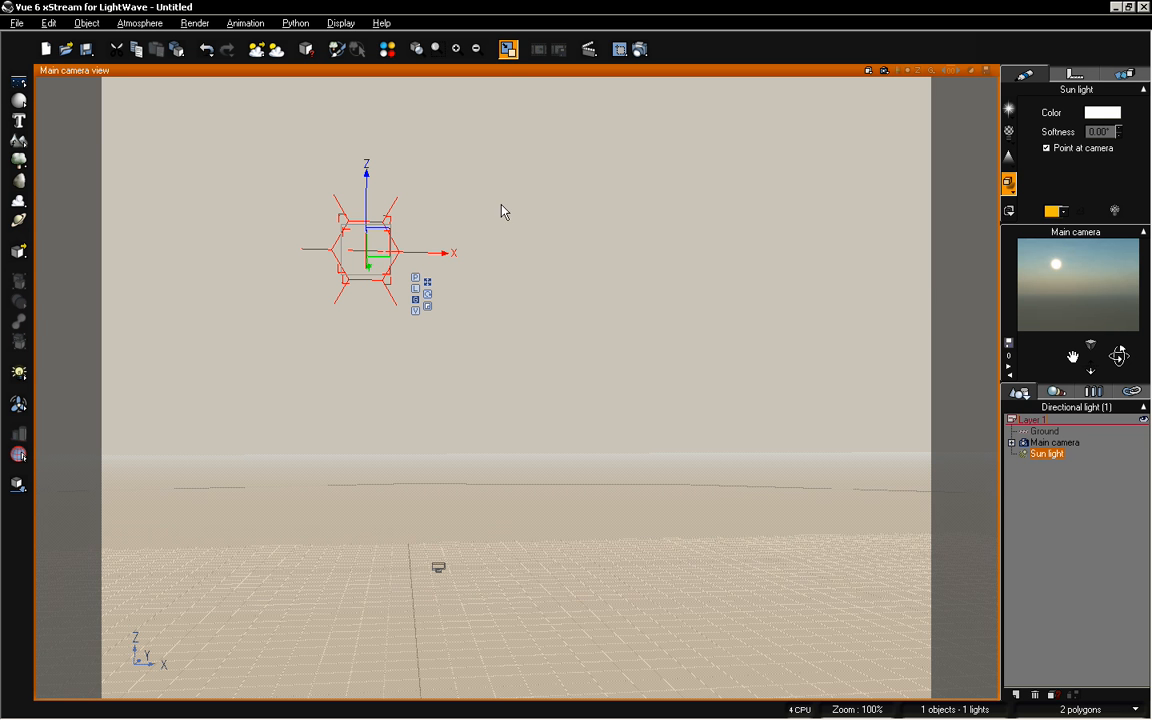
- Move the Sun light to the right side of the camera view and check VueLight in LightWave, returning to Vue
left_click_drag(355, 249, 732, 336)
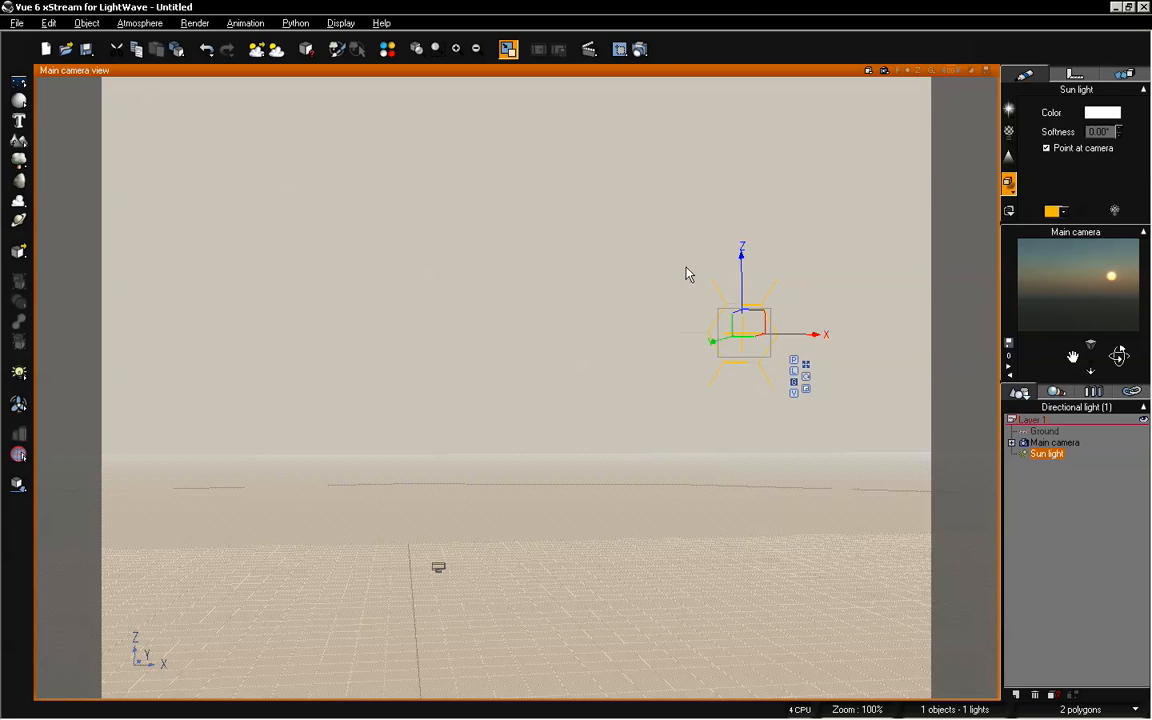
key("alt+Tab")
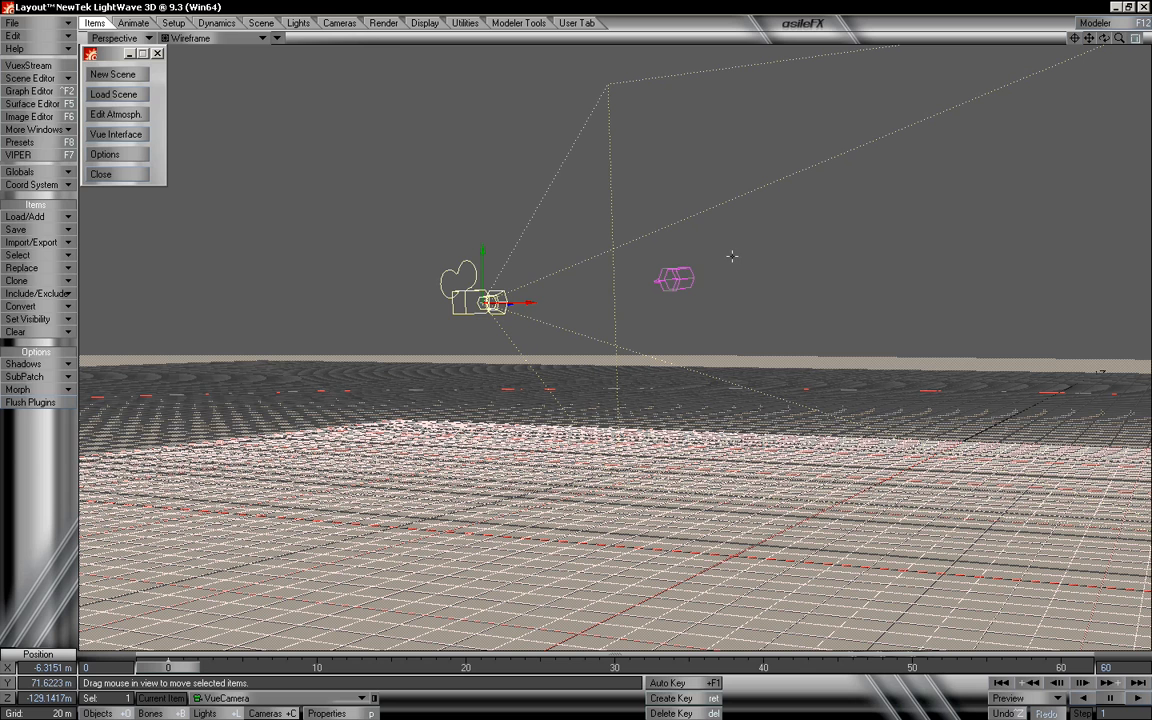
key("alt+Tab")
- Turn off Point at camera, move the Sun light to the view's left side, and check VueLight in LightWave, returning to Vue
left_click(1077, 150)
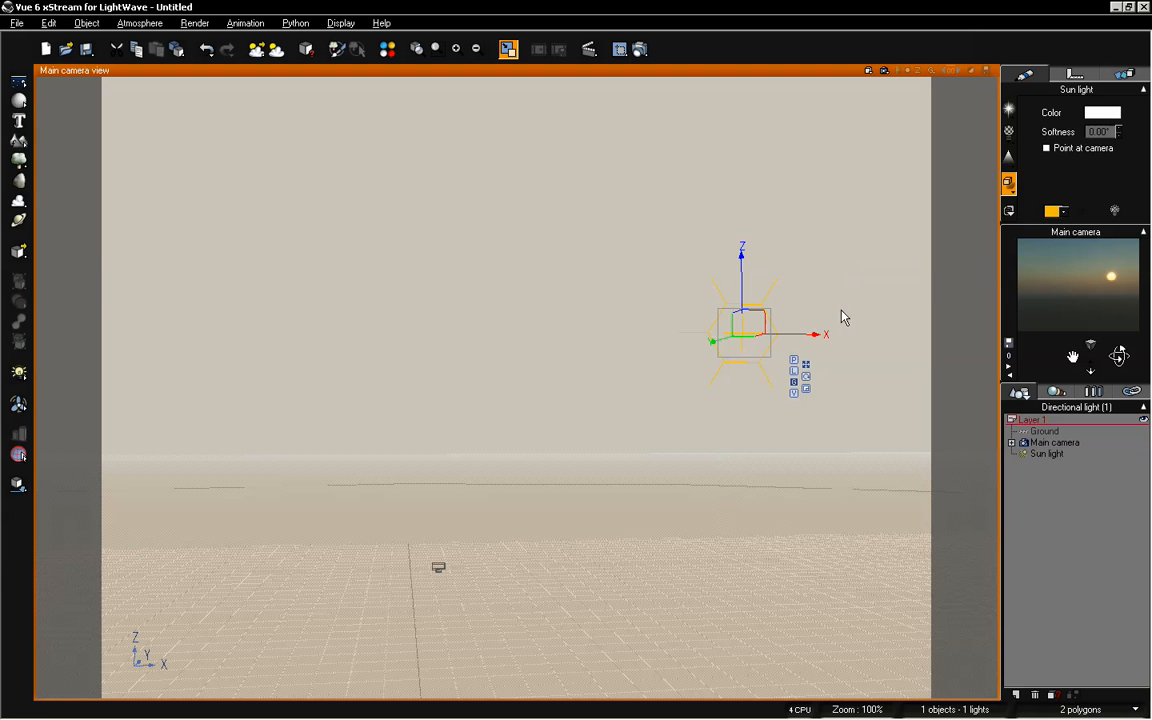
left_click_drag(745, 342, 288, 262)
key("alt+Tab")
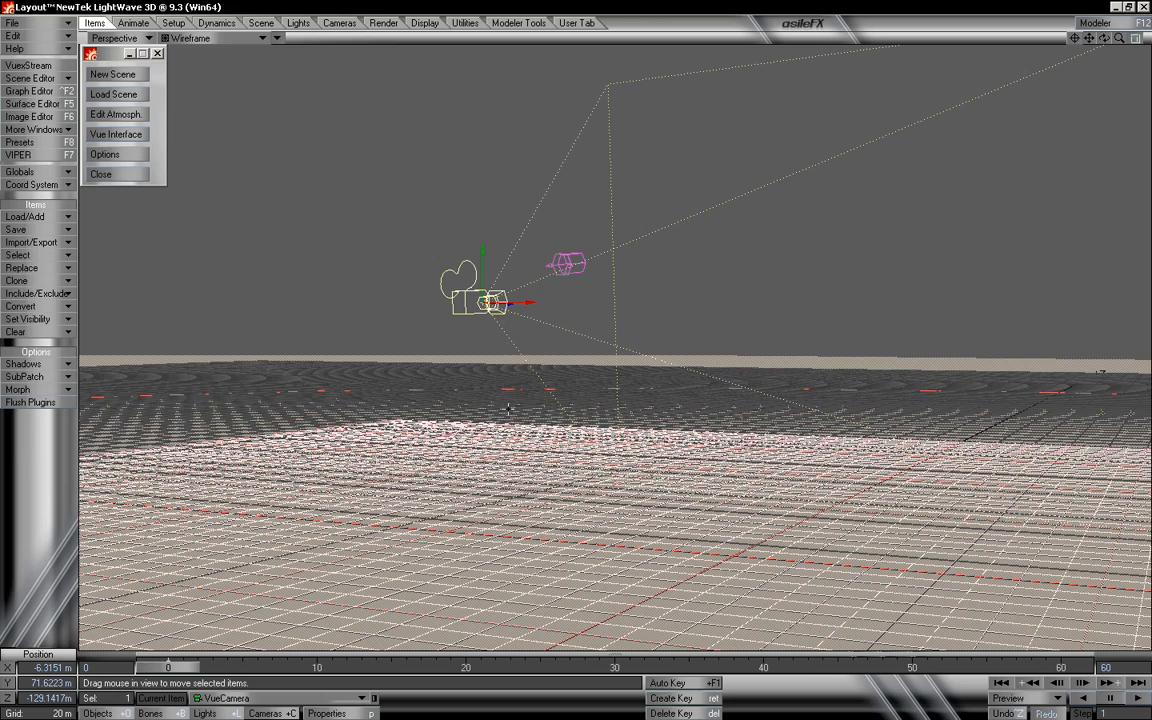
left_click_drag(1104, 40, 1033, 134)
key("alt+Tab")
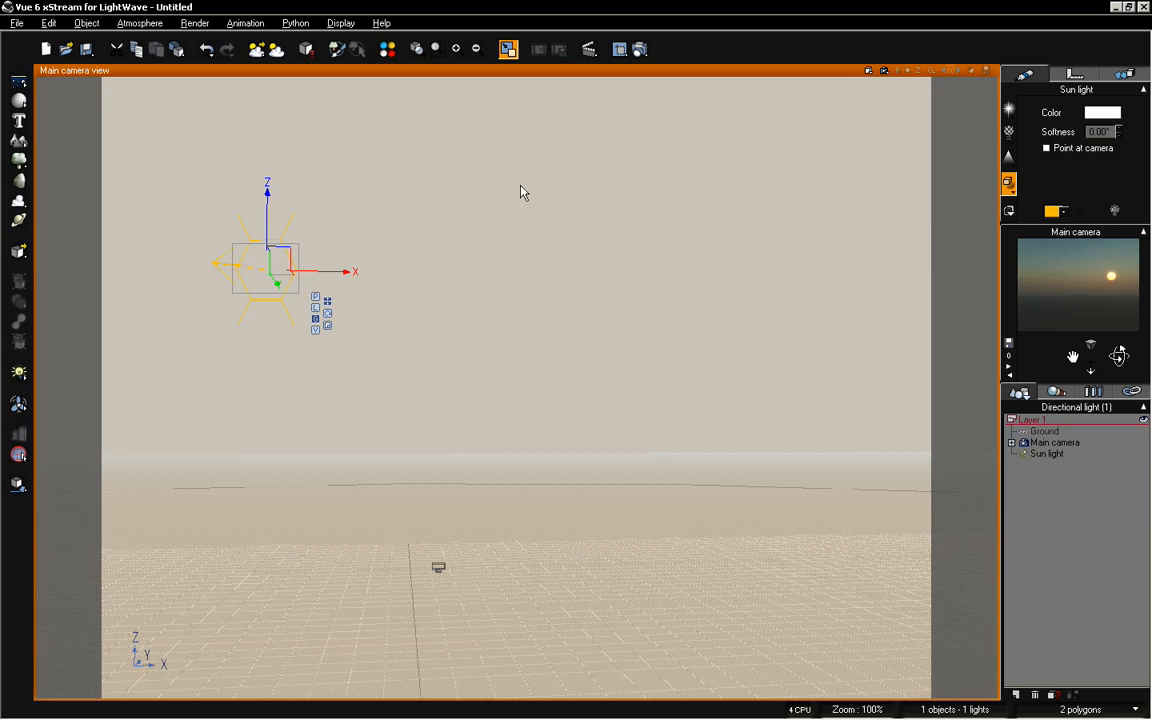
- Reselect the Sun light, turn Point at camera back on, and move the light up into the right half of the sky
left_click(790, 312)
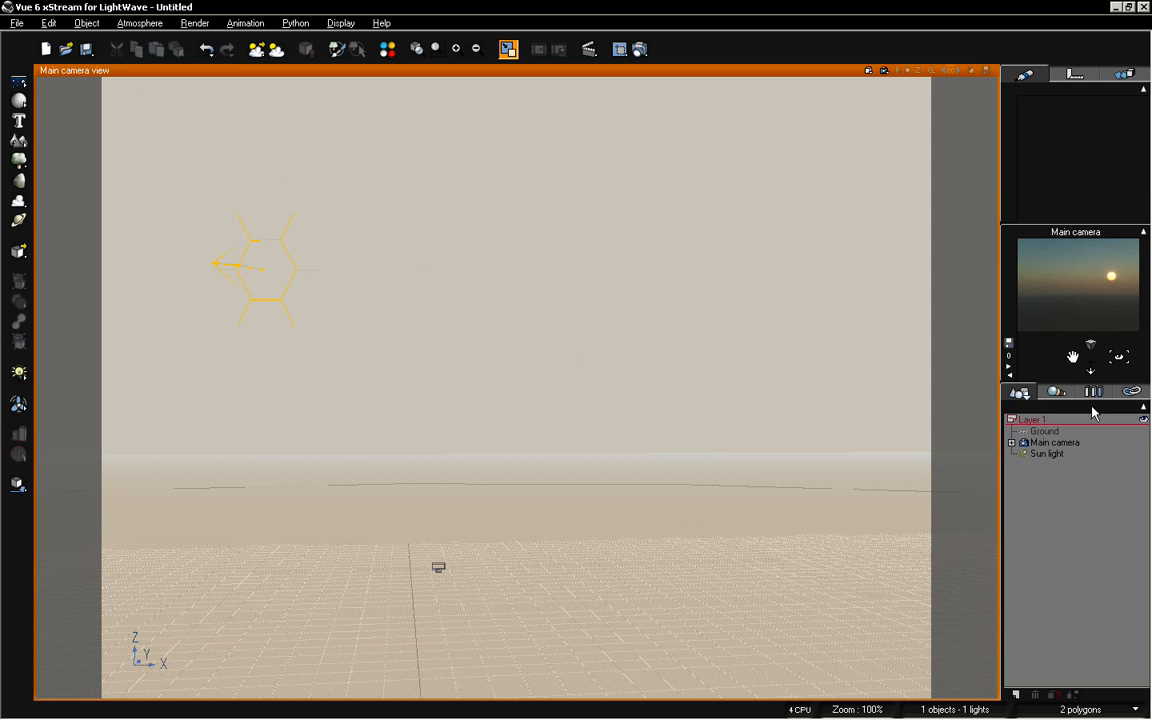
left_click(1047, 455)
left_click(1046, 148)
left_click_drag(279, 262, 654, 187)
left_click(1068, 495)
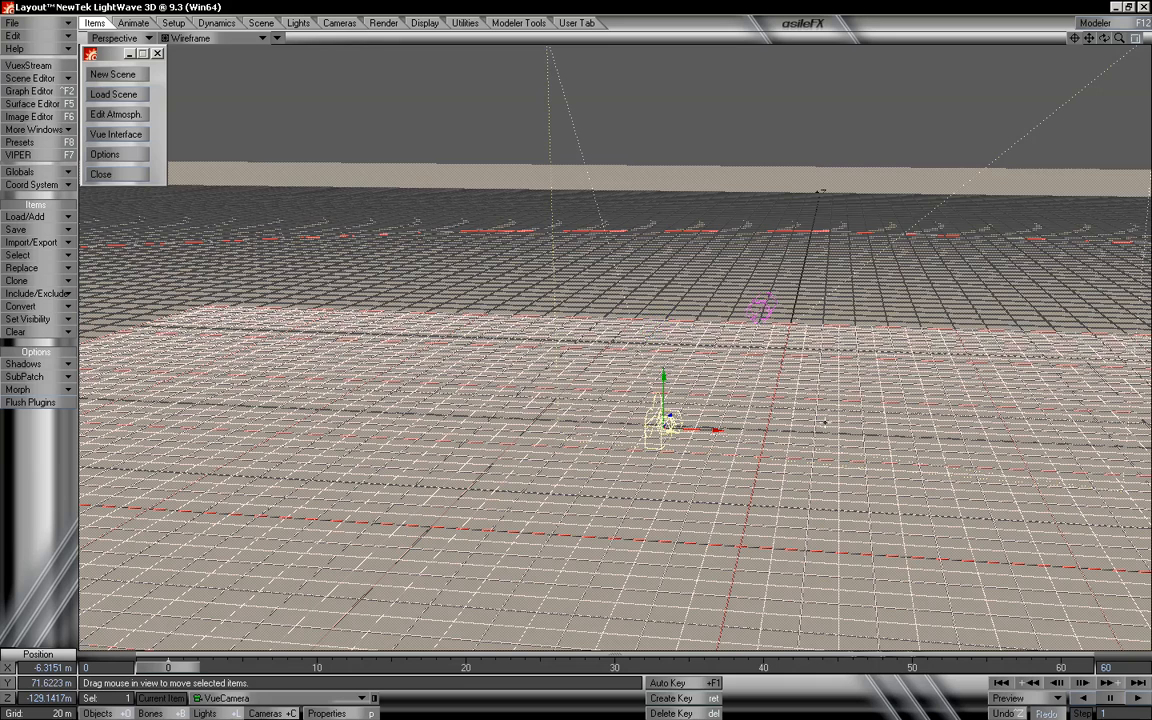
- Select VueLight in LightWave and open its light properties to check the available settings
mouse_move(1104, 38)
left_mouse_down()
mouse_move(1104, 10)
mouse_move(1098, 40)
left_mouse_up()
left_click(752, 236)
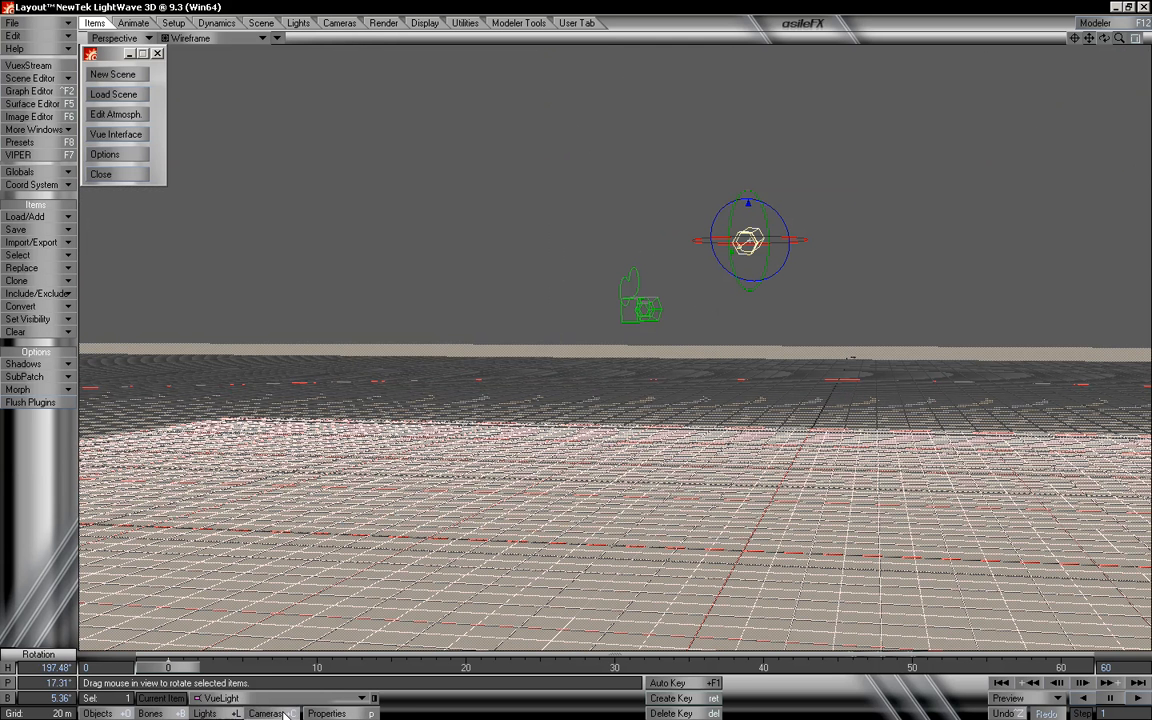
key("p")
left_click_drag(595, 80, 435, 55)
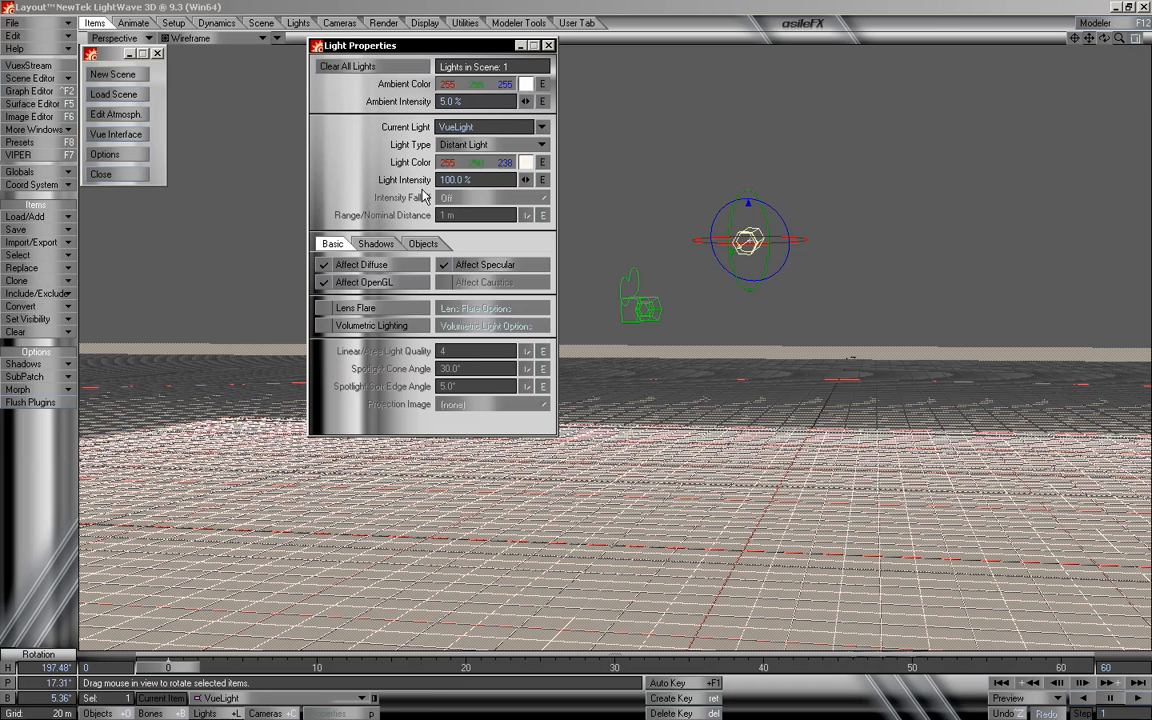
- Switch to Vue and examine the Sun light's parameters for its color and animation options
key("alt+Tab")
key("alt+Tab")
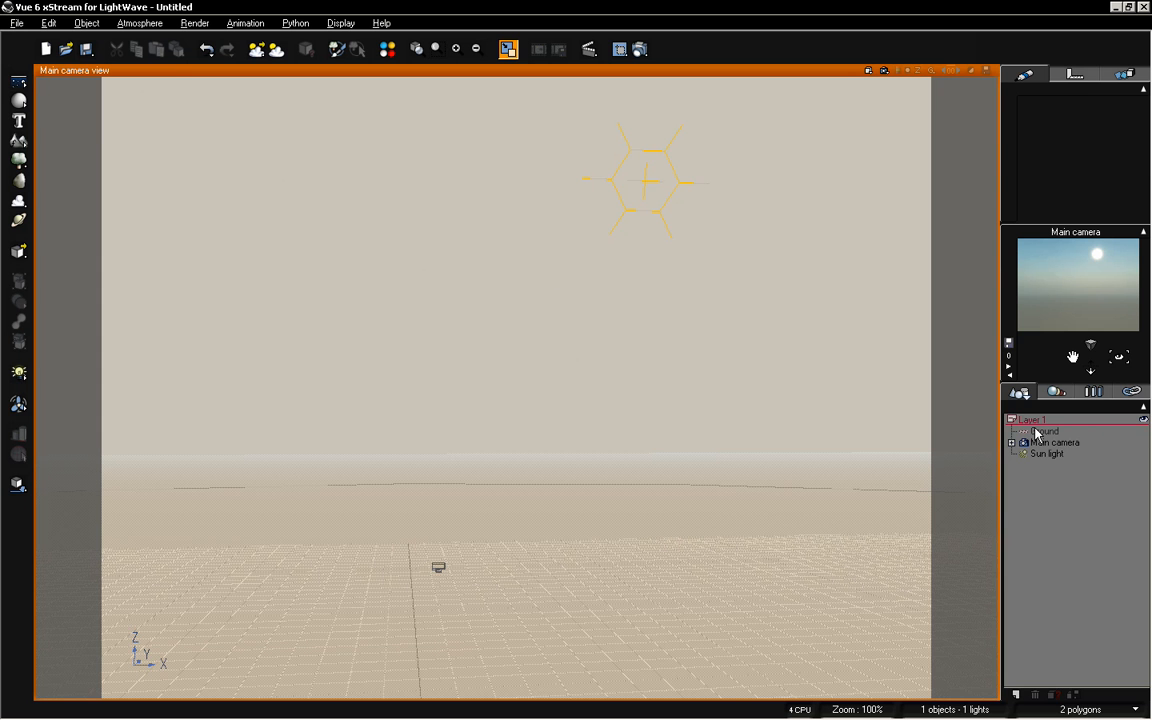
left_click(1050, 456)
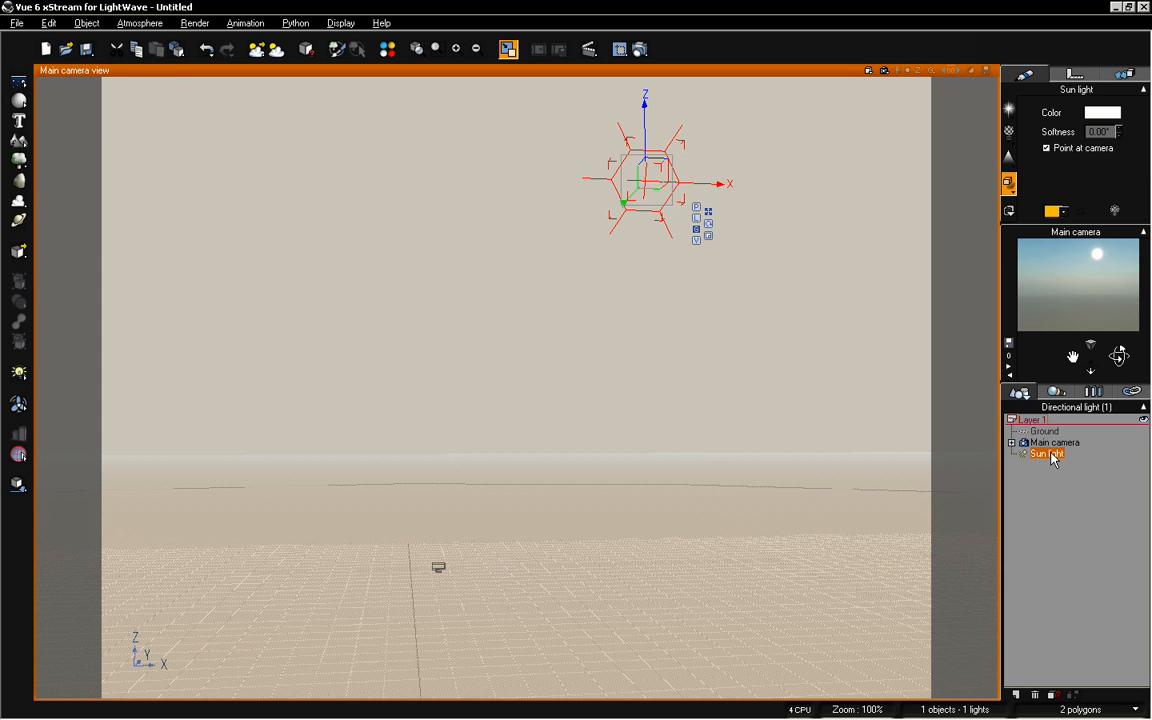
left_click(1075, 74)
left_click(1108, 77)
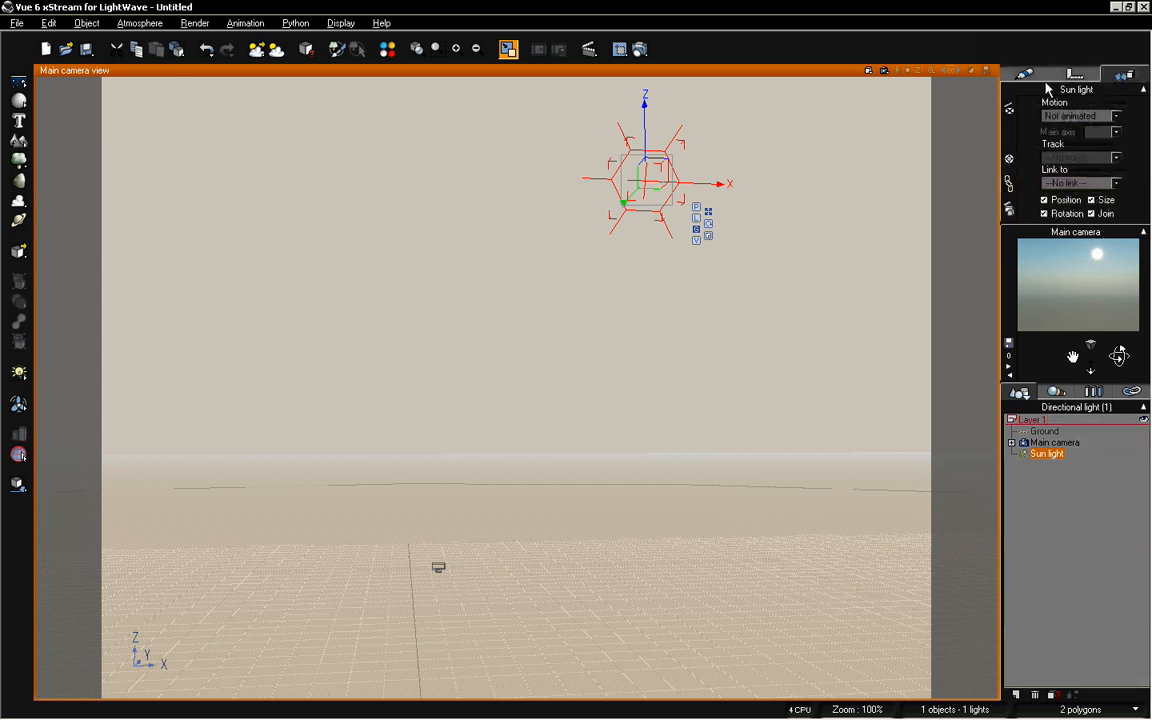
left_click(1025, 76)
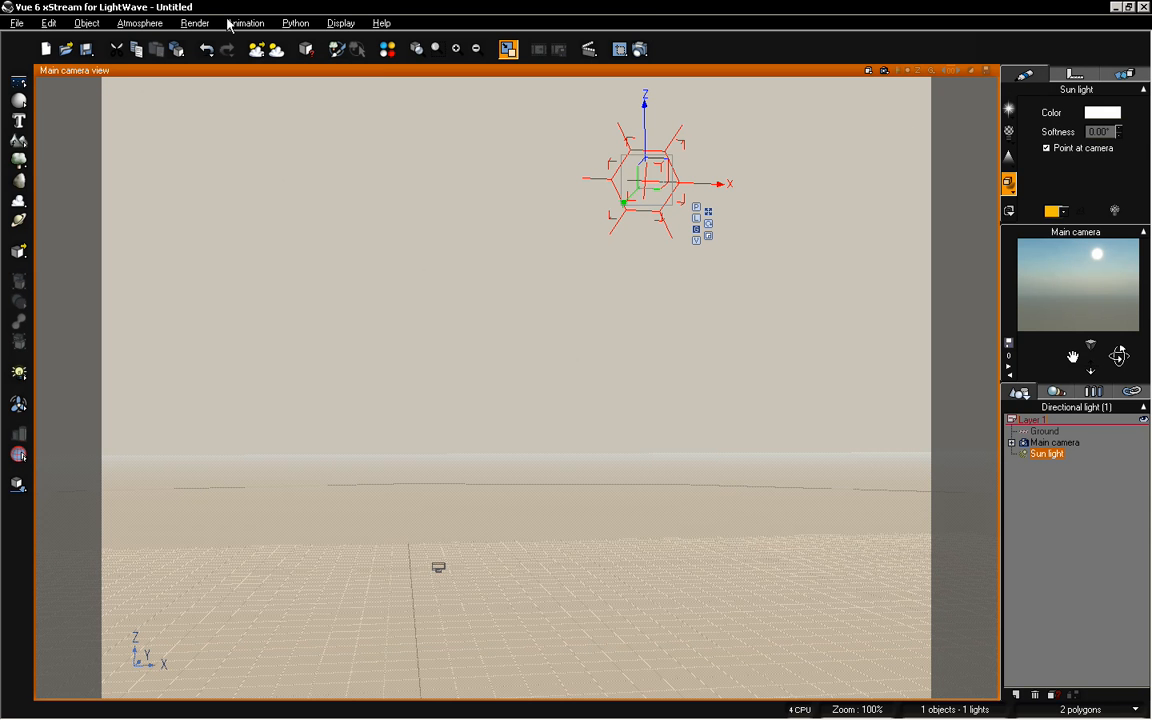
- Set the atmosphere's light color to blue with RGB 46, 105, 176 in the Atmosphere Editor
left_click(156, 31)
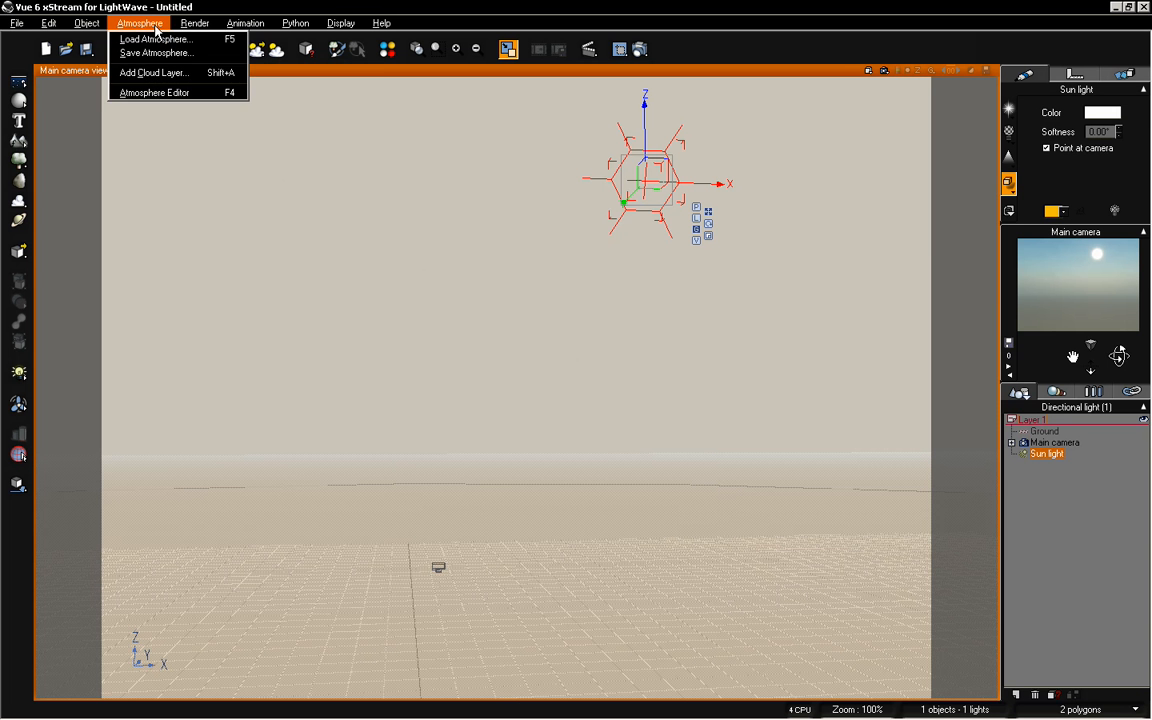
left_click(153, 91)
left_click_drag(376, 126, 343, 73)
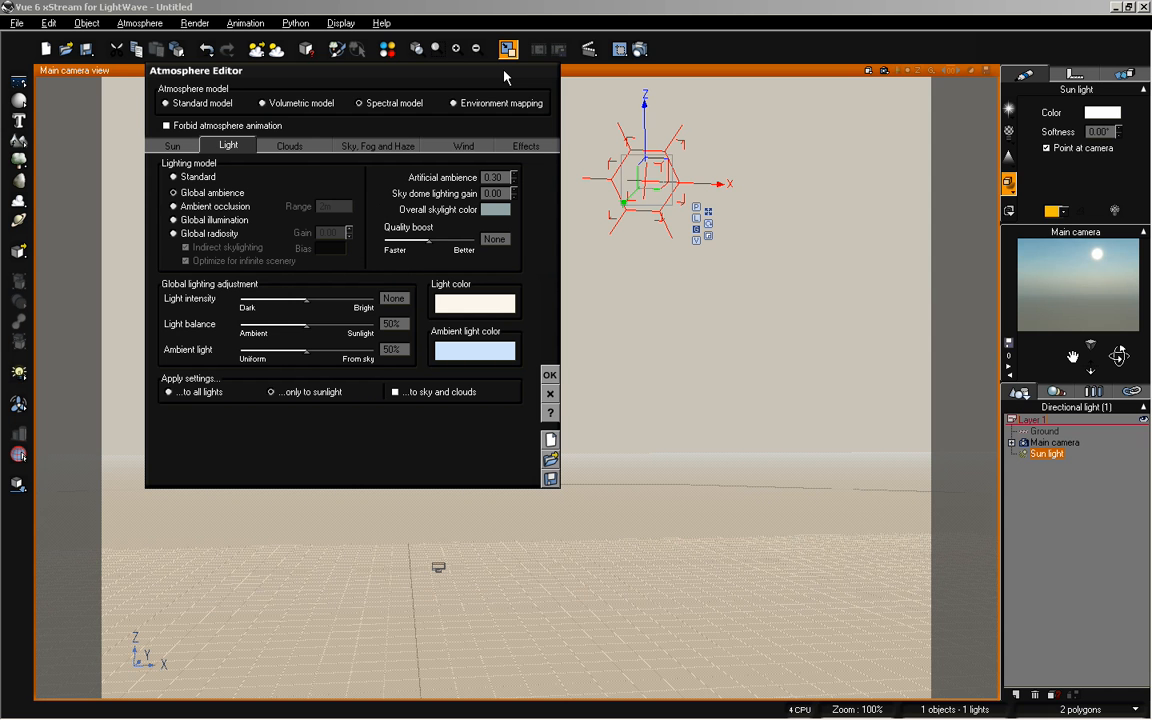
left_click(503, 314)
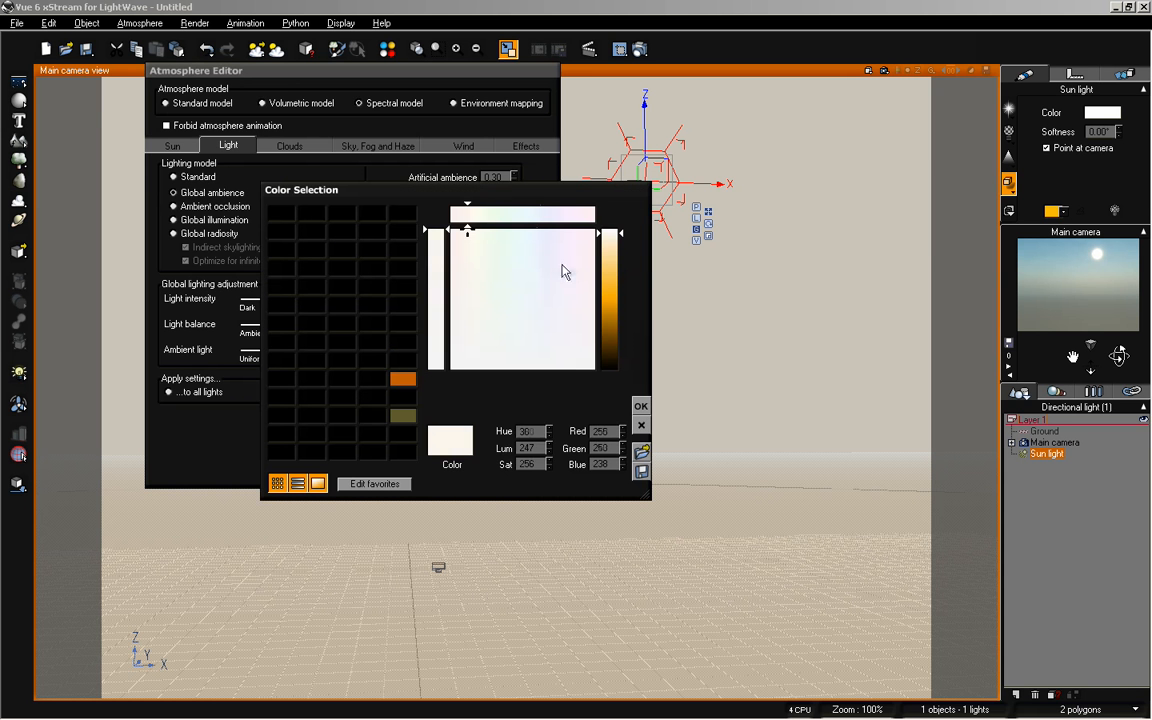
left_click(536, 290)
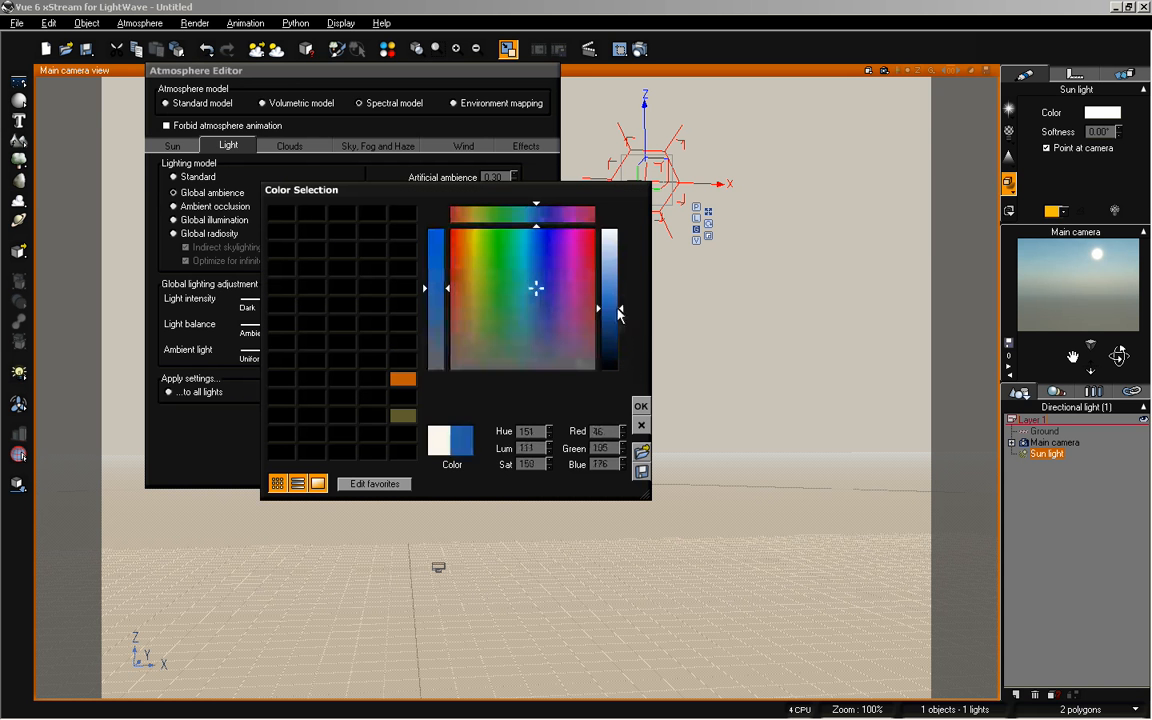
left_click(640, 409)
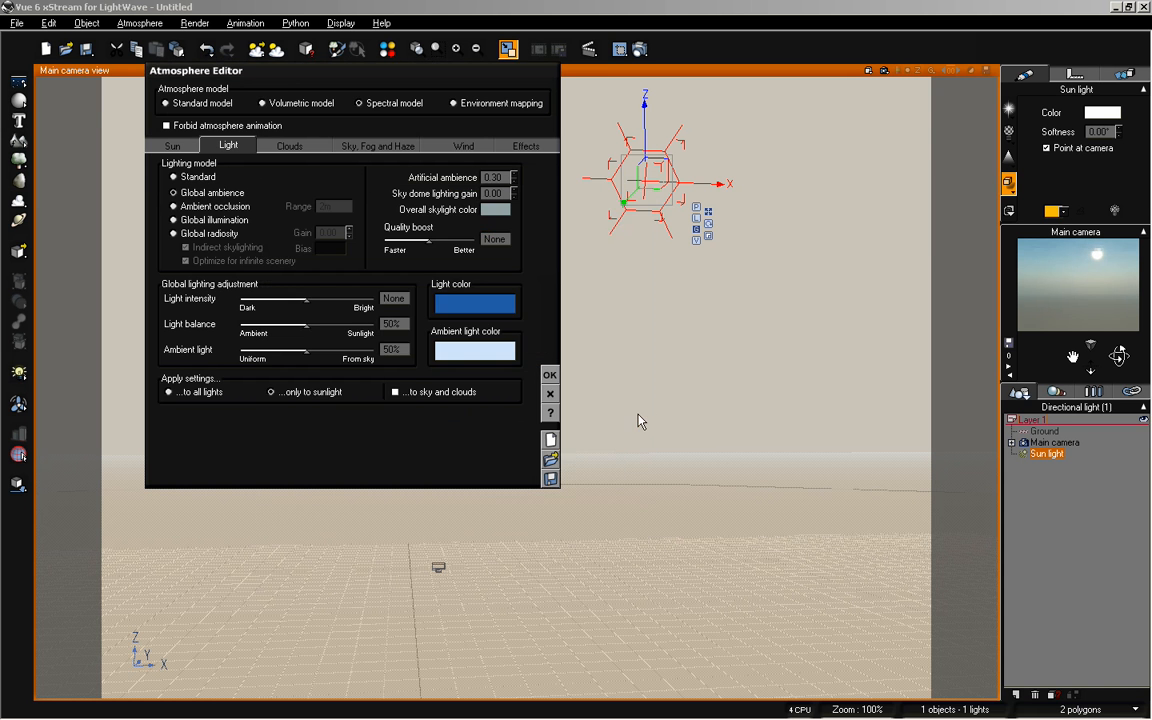
left_click(550, 375)
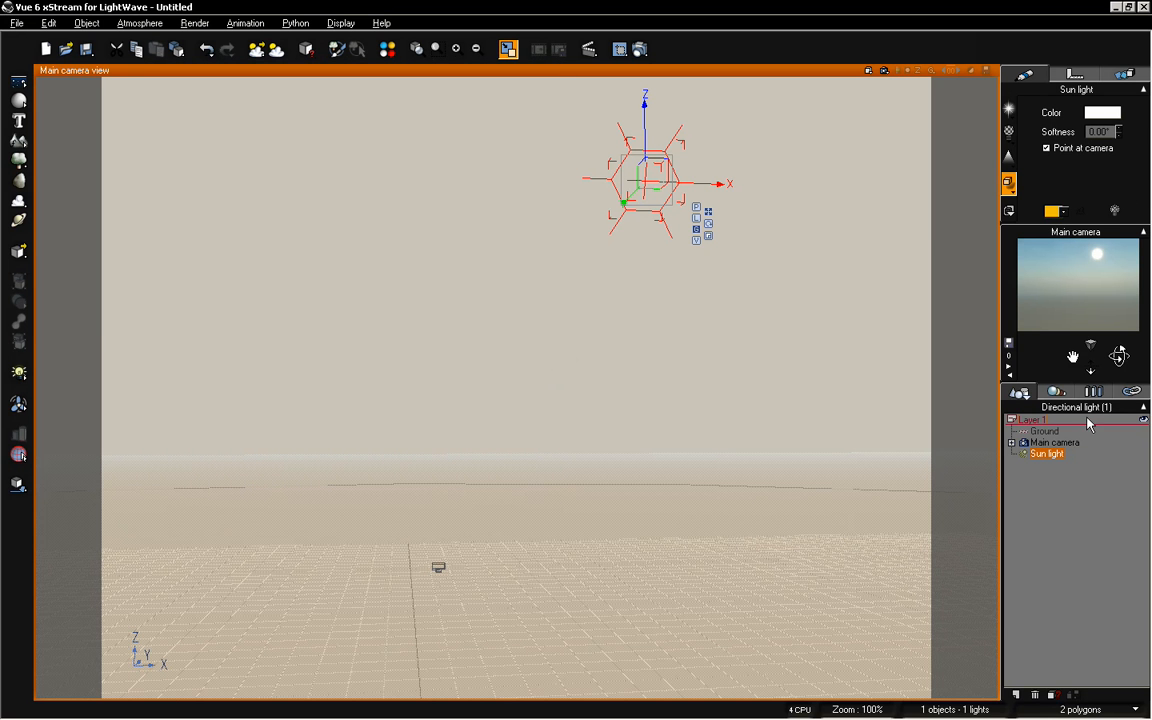
- Move the main camera slightly and recheck the light color in the Atmosphere Editor
left_click_drag(1087, 366, 1089, 364)
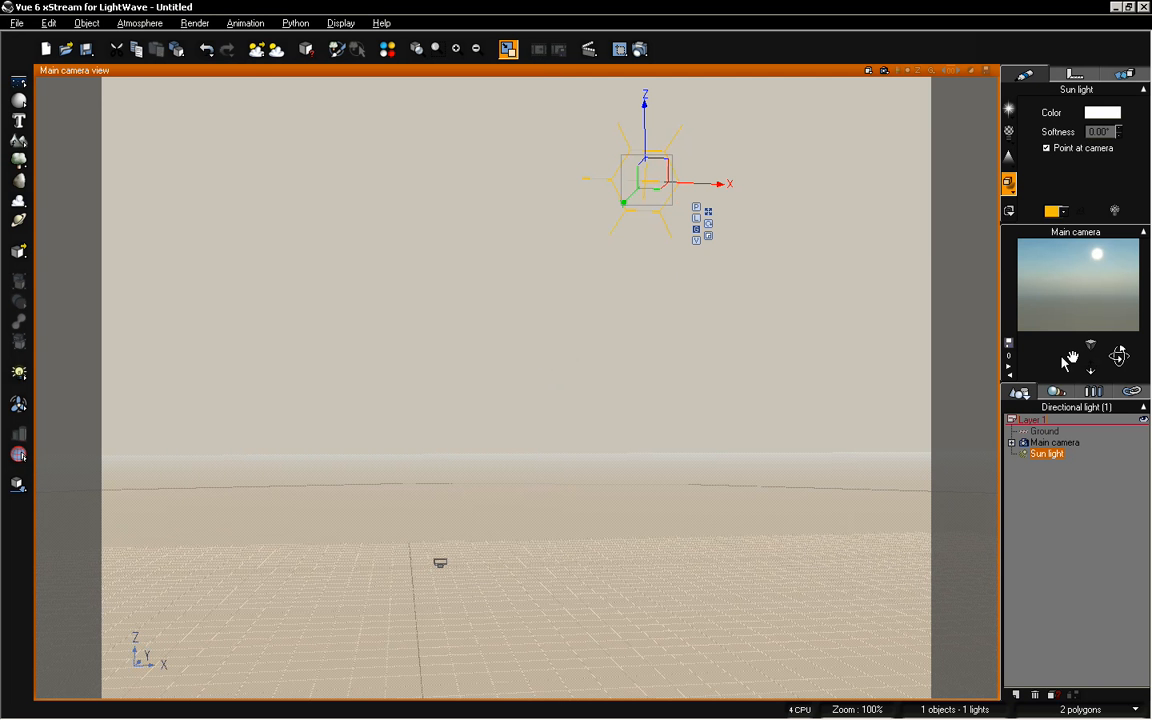
left_click(140, 22)
left_click(152, 94)
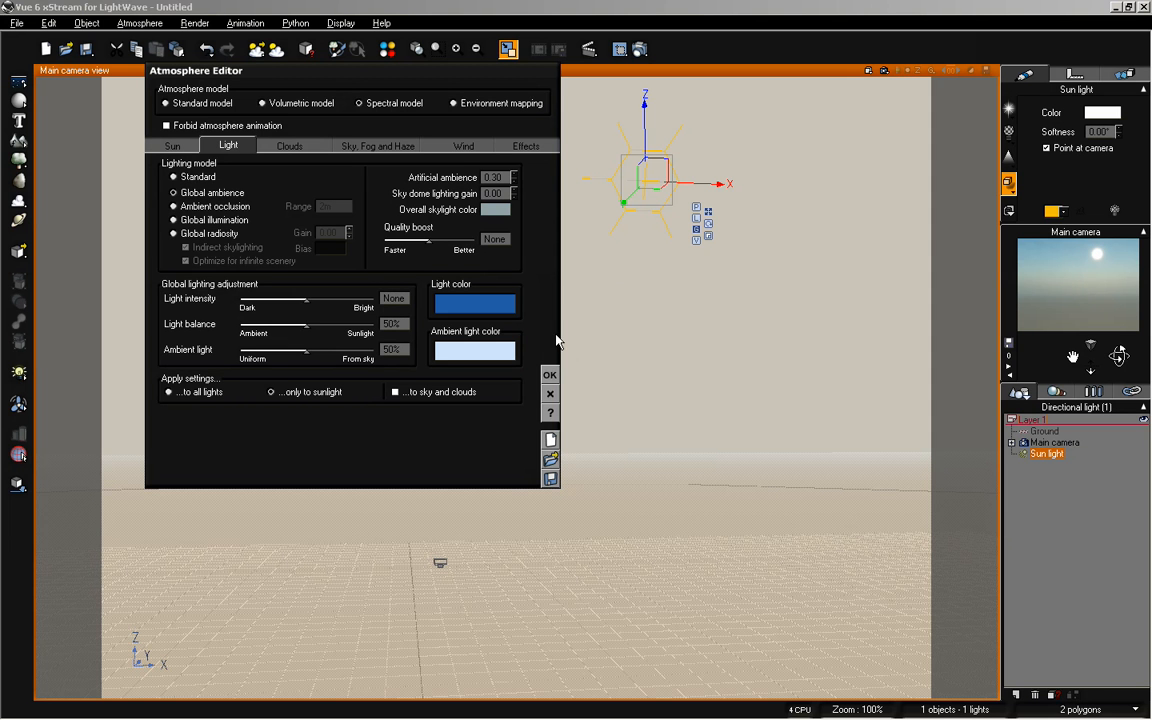
left_click(549, 375)
- Switch to LightWave and inspect VueLight's color in its light properties, returning to Vue
key("alt+Tab")
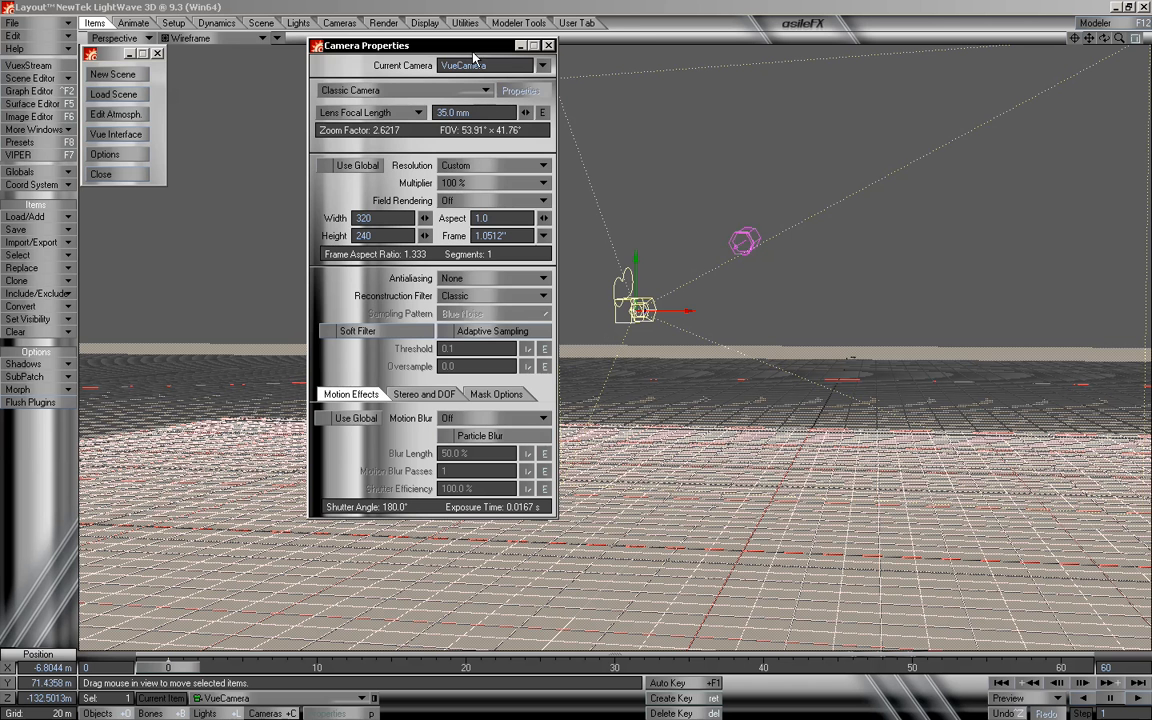
key("shift+l")
key("p")
key("p")
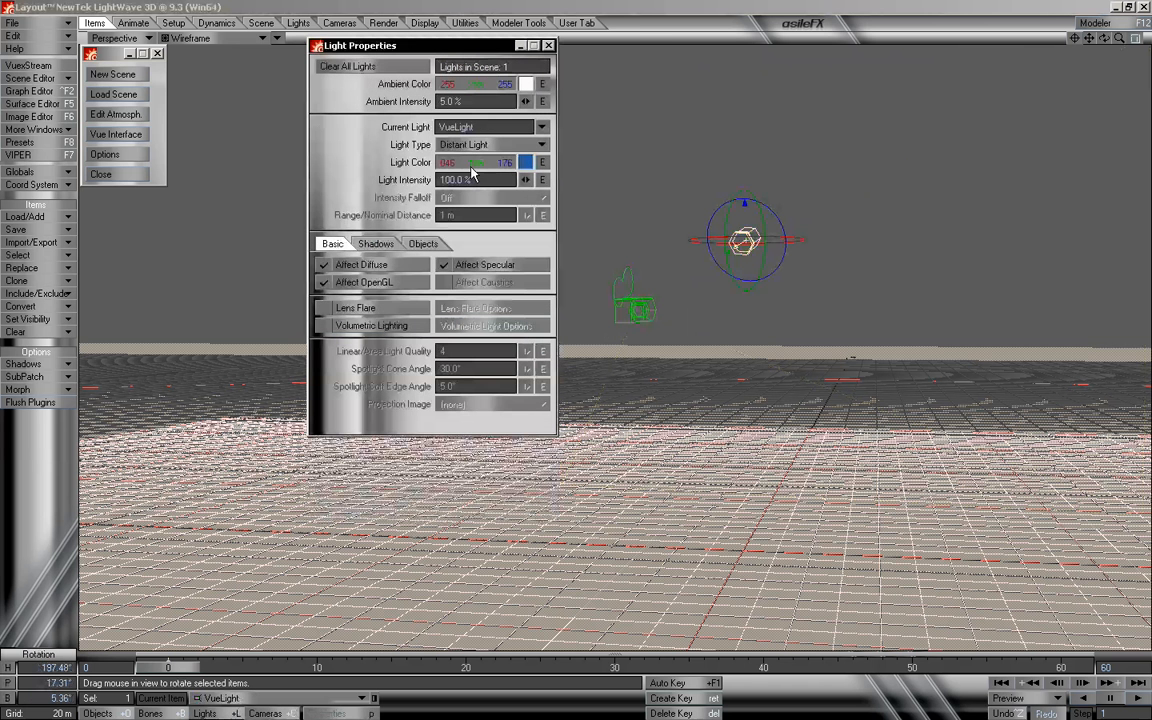
left_click_drag(415, 48, 280, 55)
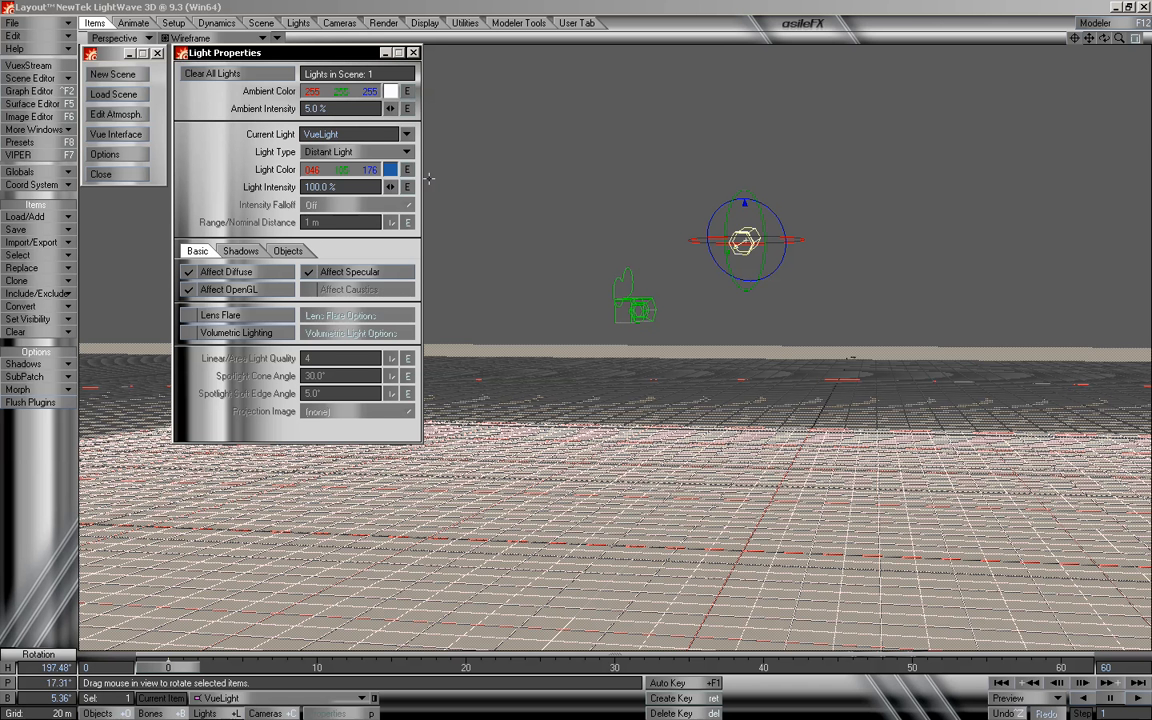
key("alt+Tab")
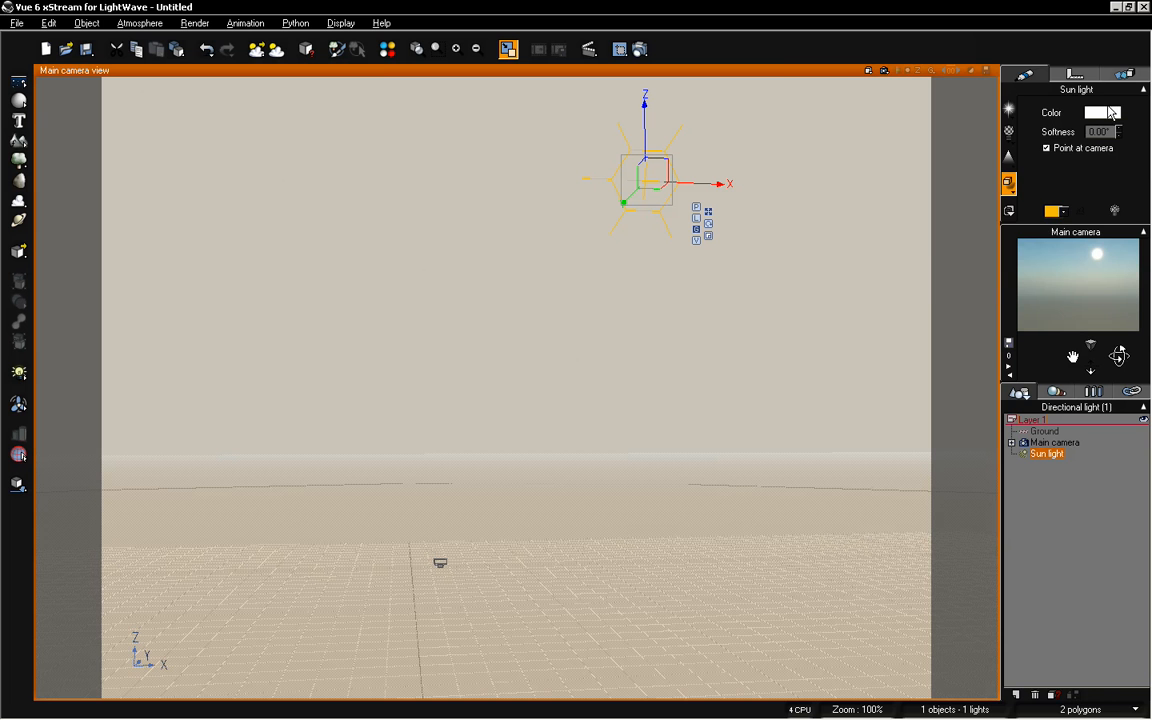
- Try a blue color for the Sun light
left_click(1102, 113)
left_click_drag(1064, 121, 1093, 118)
left_click(1093, 112)
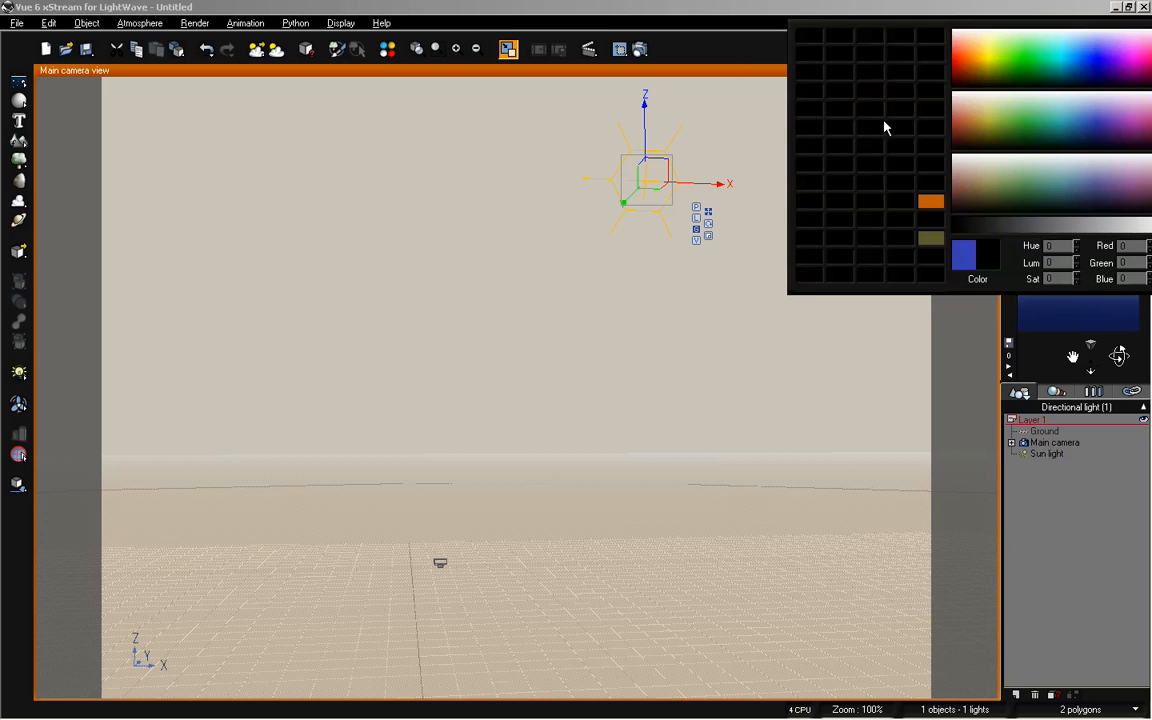
left_click(952, 97)
- Set the Sun light's color to pure white with RGB 255, 255, 255
right_click(1104, 116)
left_click(1050, 114)
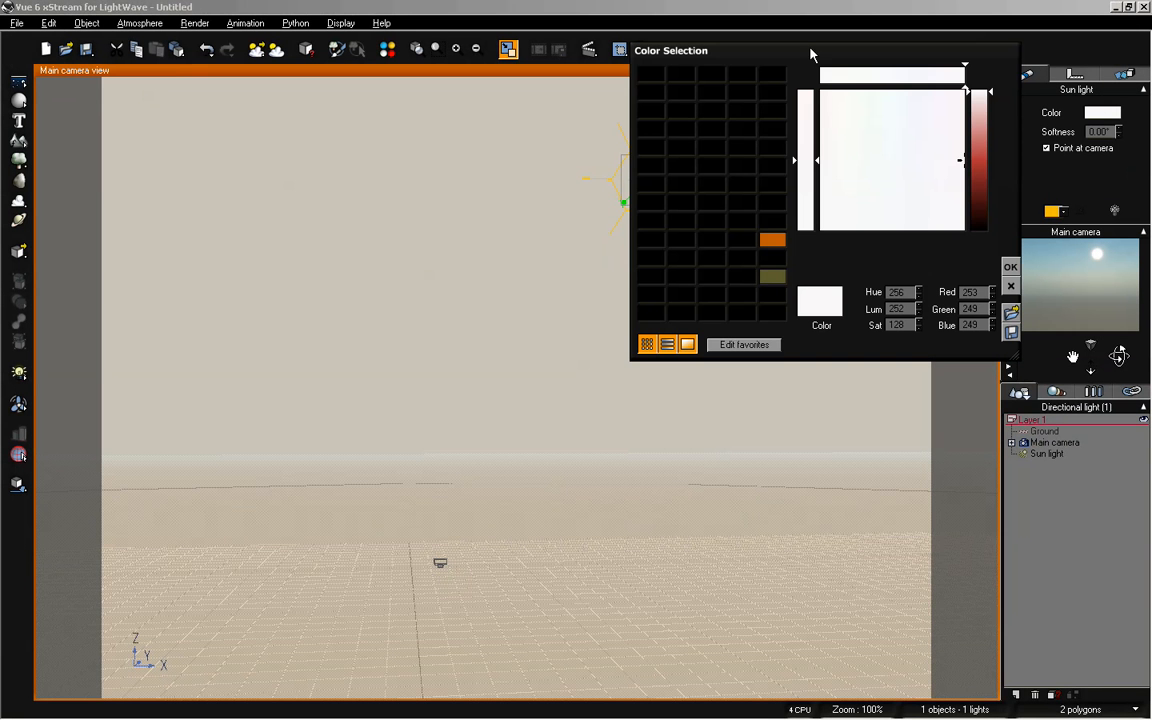
left_click_drag(863, 188, 773, 272)
left_click(977, 292)
type("255")
left_click(977, 311)
type("255")
left_click(975, 325)
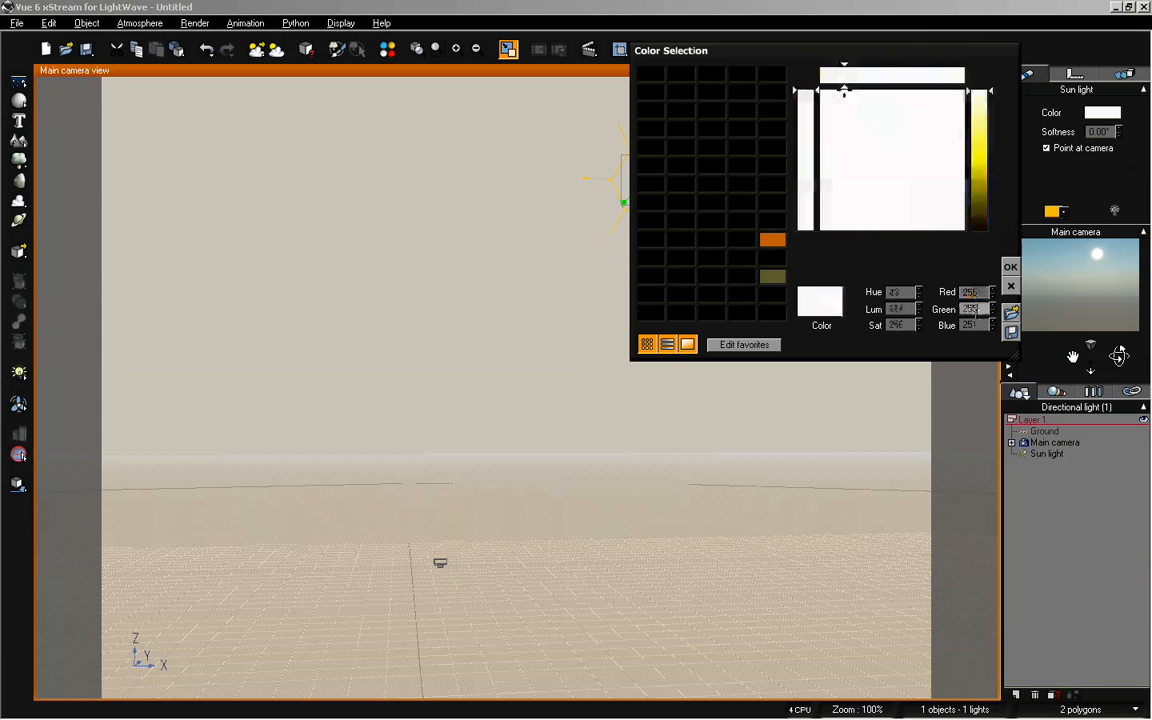
type("255")
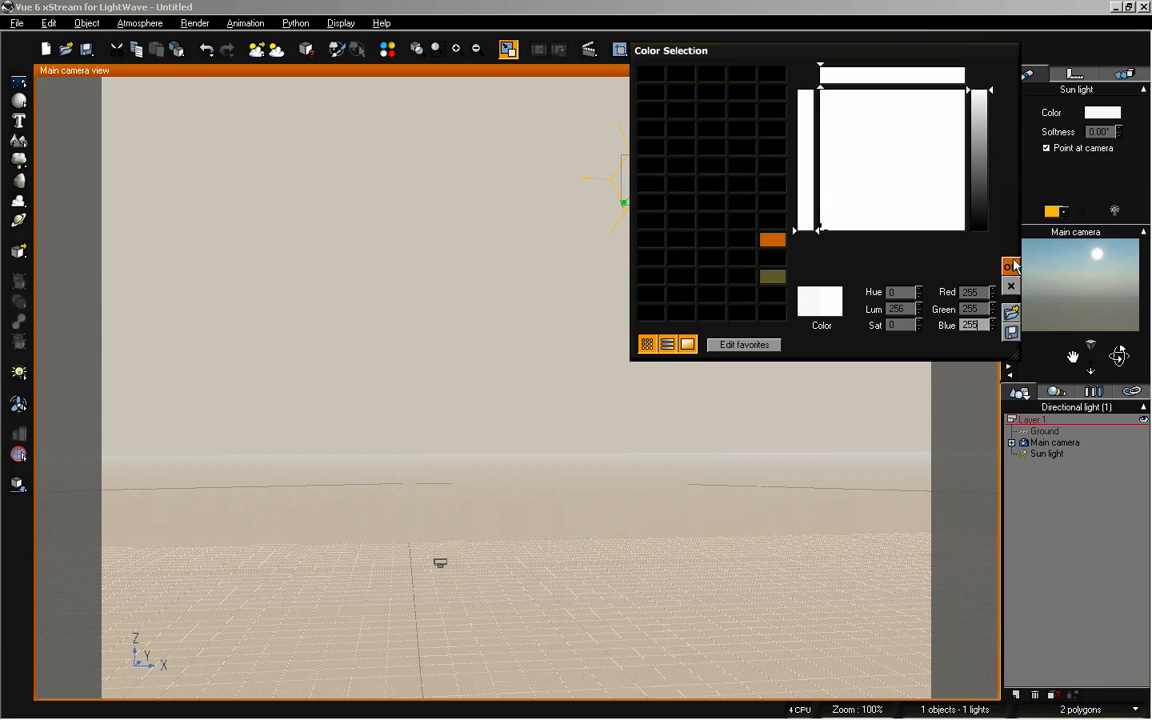
left_click(1011, 268)
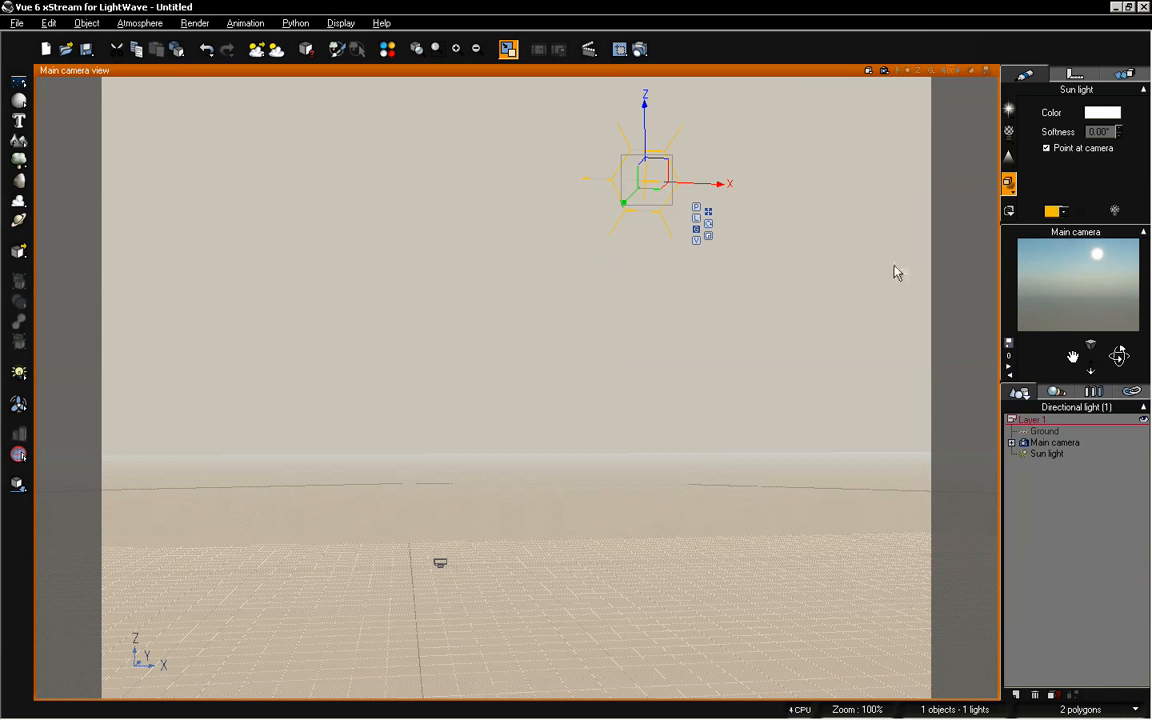
- Switch to LightWave, check VueLight's color in the Light Properties and close them
key("alt+Tab")
key("shift+c")
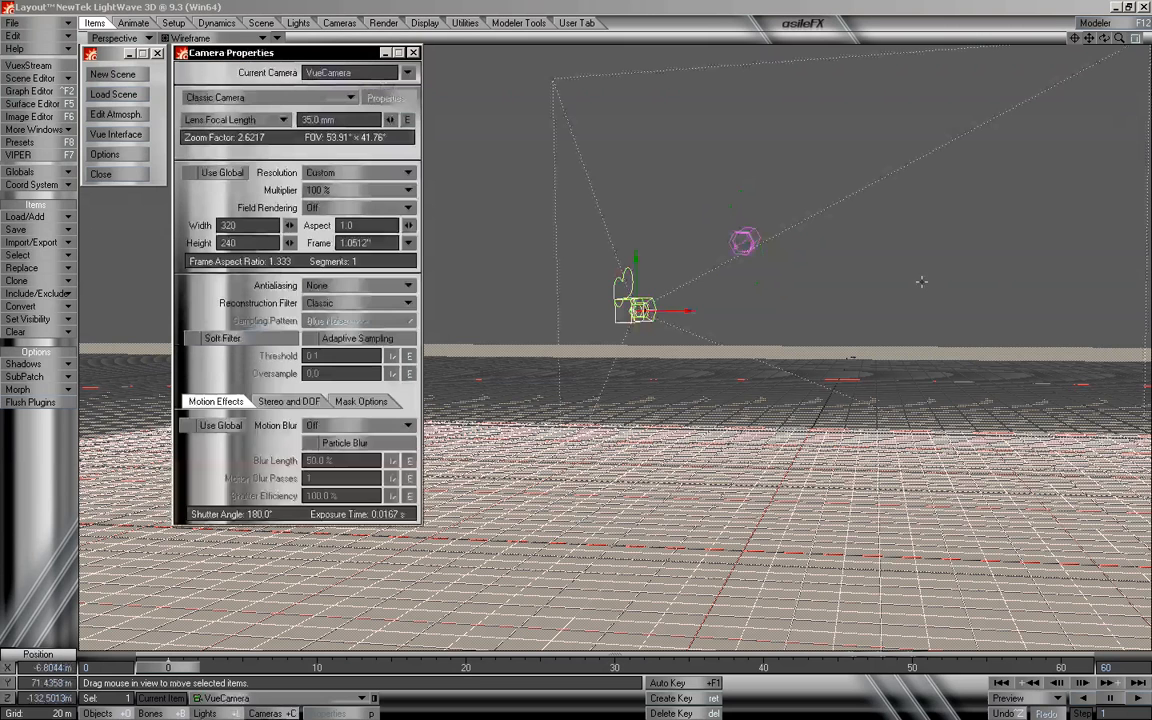
key("shift+l")
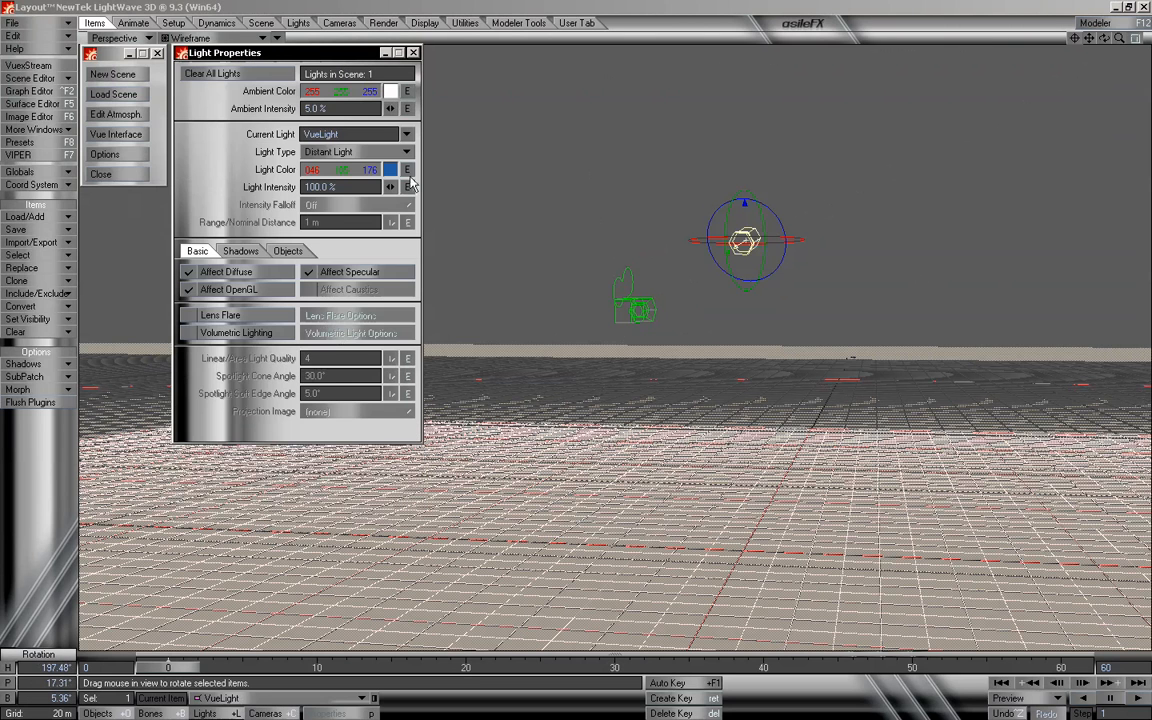
left_click(413, 52)
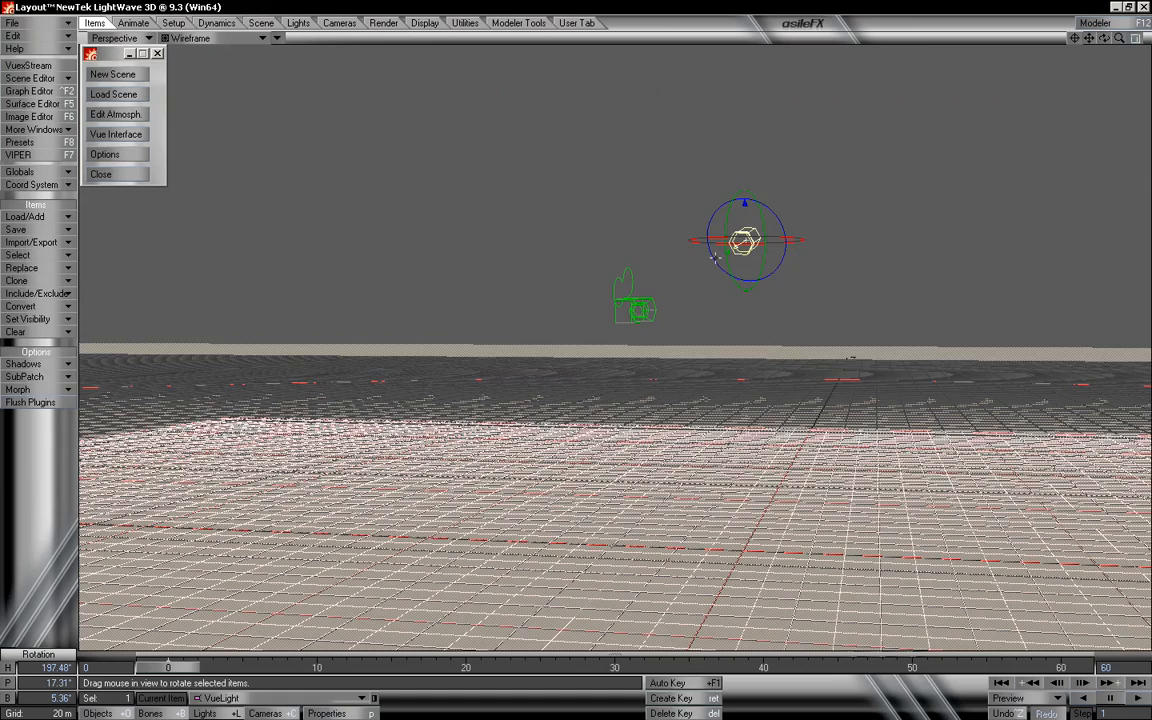
- Display the sphere in Shaded Solid mode in the Perspective viewport and look at its lit side
mouse_move(1090, 39)
left_mouse_down()
mouse_move(1110, 39)
mouse_move(1050, 40)
mouse_move(1104, 52)
mouse_move(1088, 40)
mouse_move(1100, 52)
mouse_move(1098, 39)
left_mouse_up()
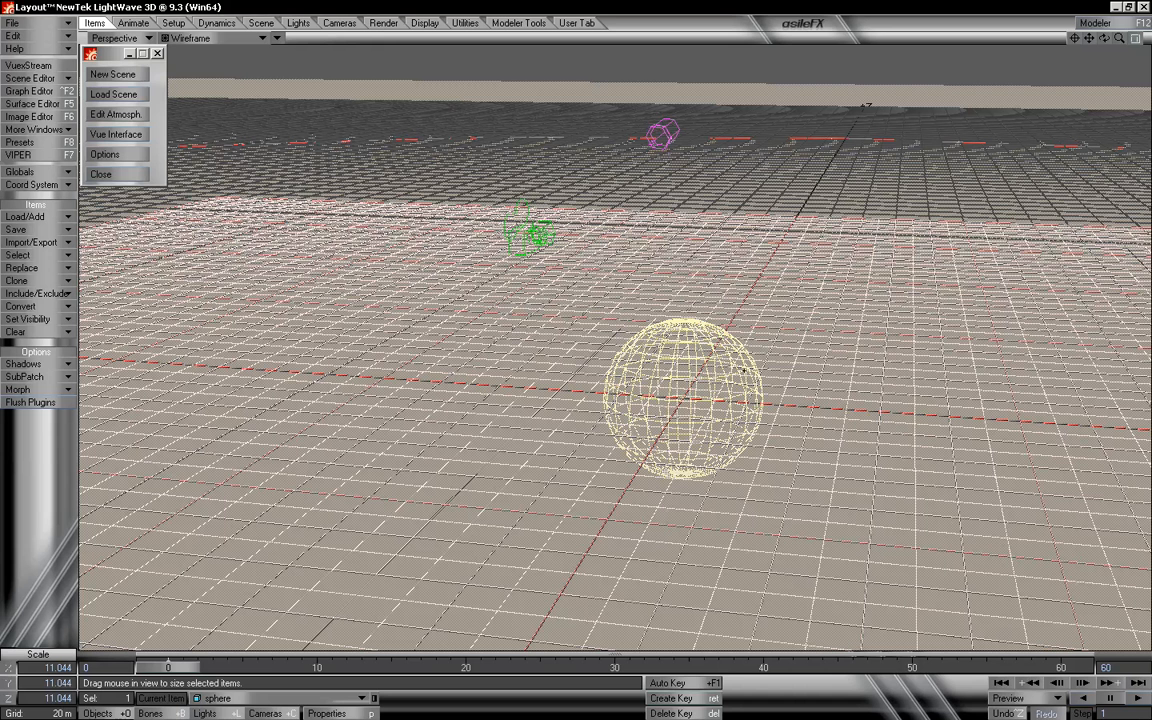
left_click(186, 38)
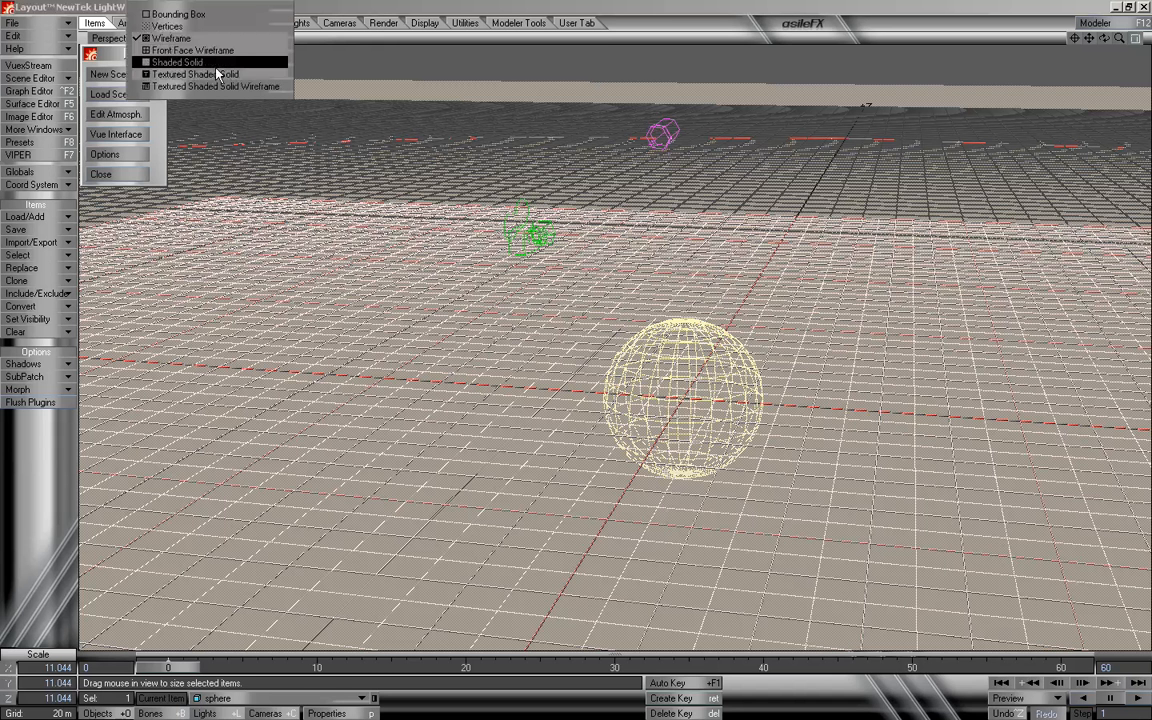
left_click(216, 66)
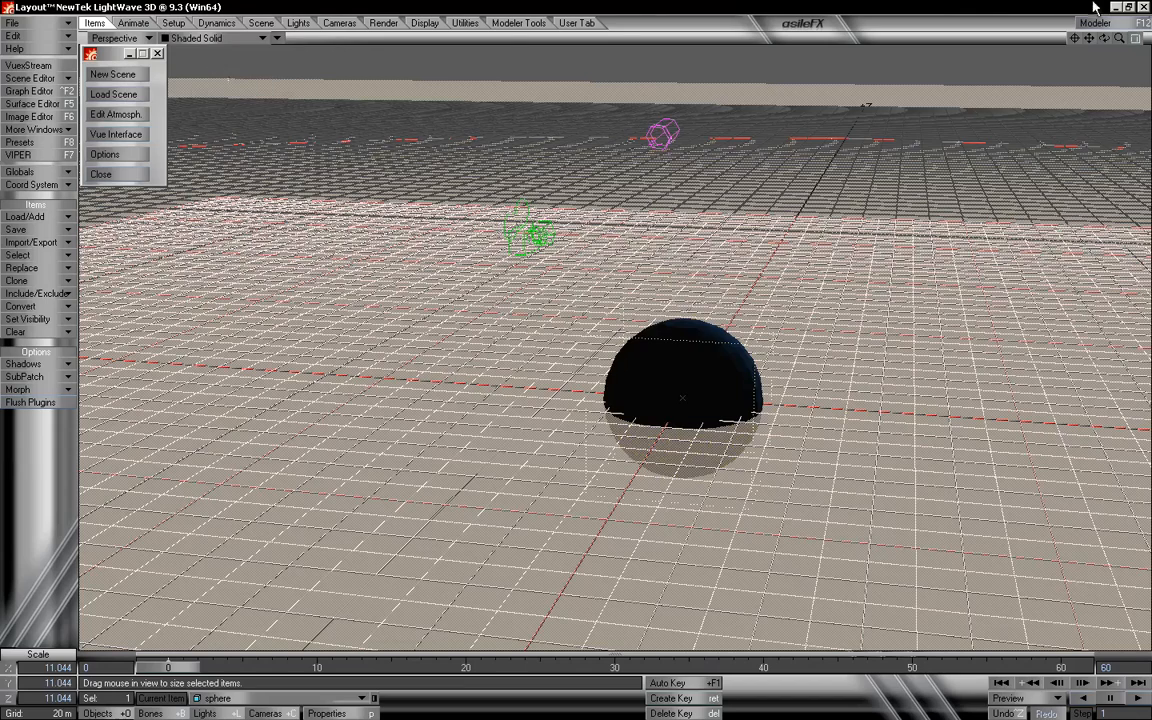
mouse_move(1104, 38)
left_mouse_down()
mouse_move(1064, 39)
mouse_move(1036, 70)
left_mouse_up()
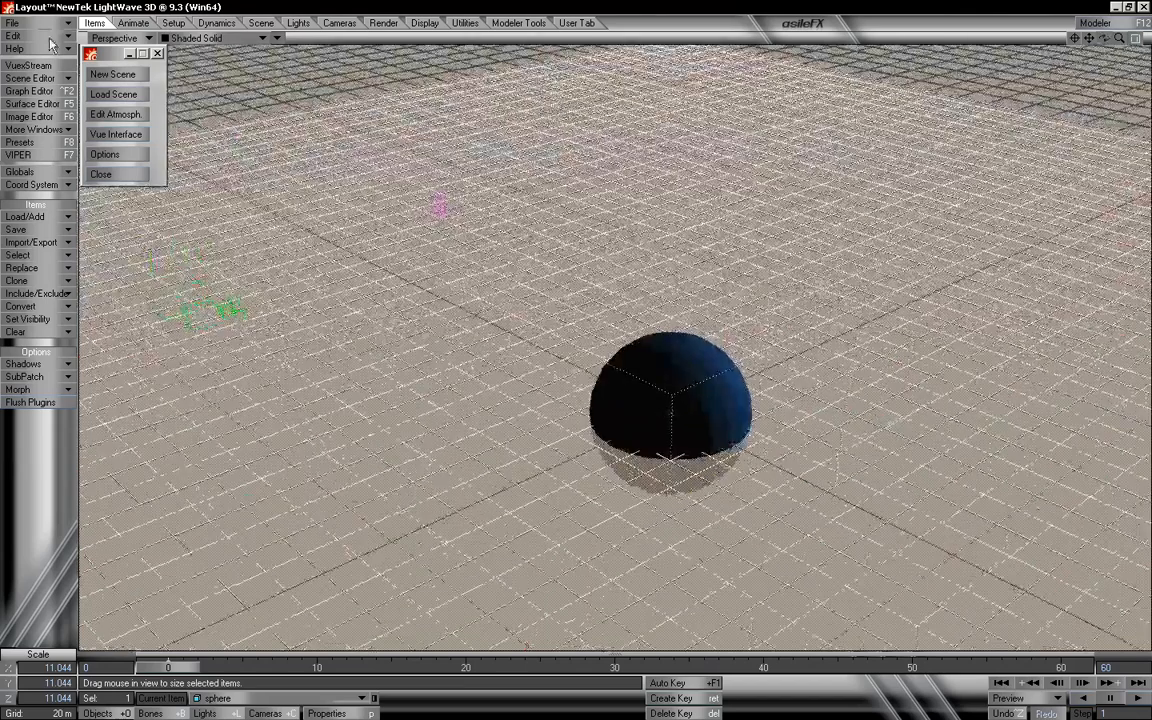
- Switch the viewport to Camera View and move and rotate VueCamera until the sphere is framed near the center
left_click(121, 39)
left_click(137, 63)
key("shift+c")
key("y")
left_click_drag(633, 355, 620, 314)
key("t")
key("y")
key("t")
left_click_drag(585, 365, 578, 375)
mouse_move(578, 375)
right_mouse_down()
mouse_move(571, 345)
mouse_move(571, 378)
right_mouse_up()
key("y")
left_click_drag(571, 378, 545, 335)
key("t")
right_click_drag(545, 335, 547, 400)
left_click_drag(547, 400, 578, 352)
key("y")
- Raise the sphere above the ground to a Y position of about 22.5 m
left_click(693, 352)
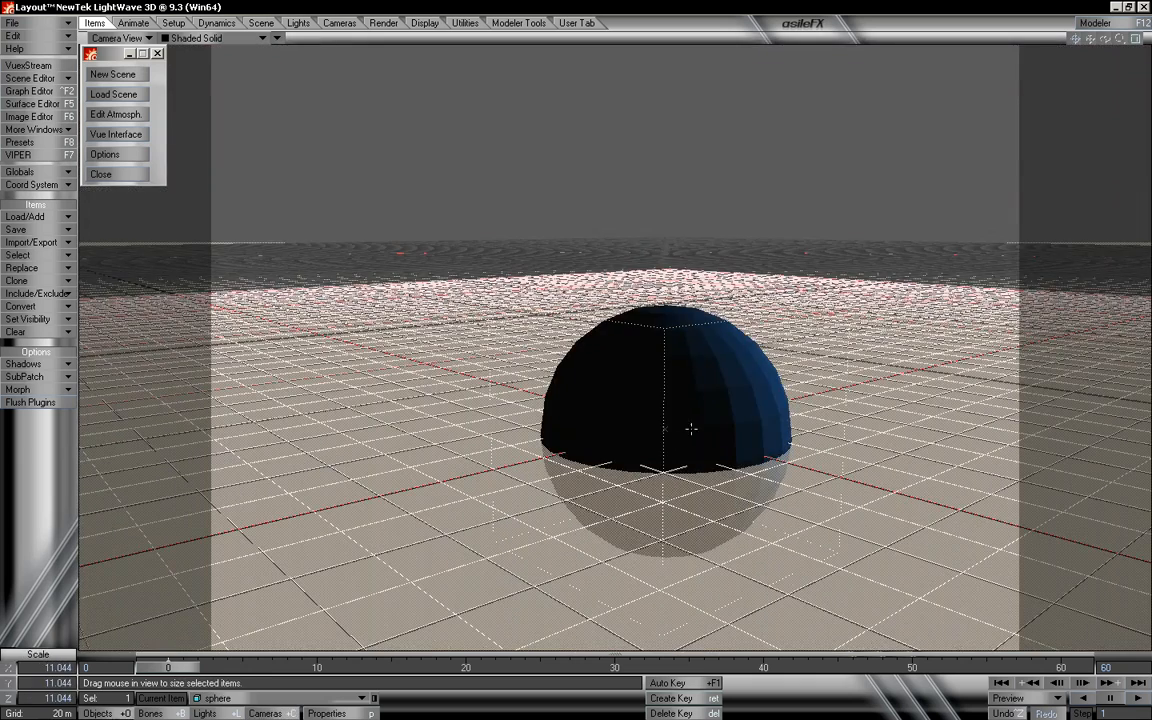
key("t")
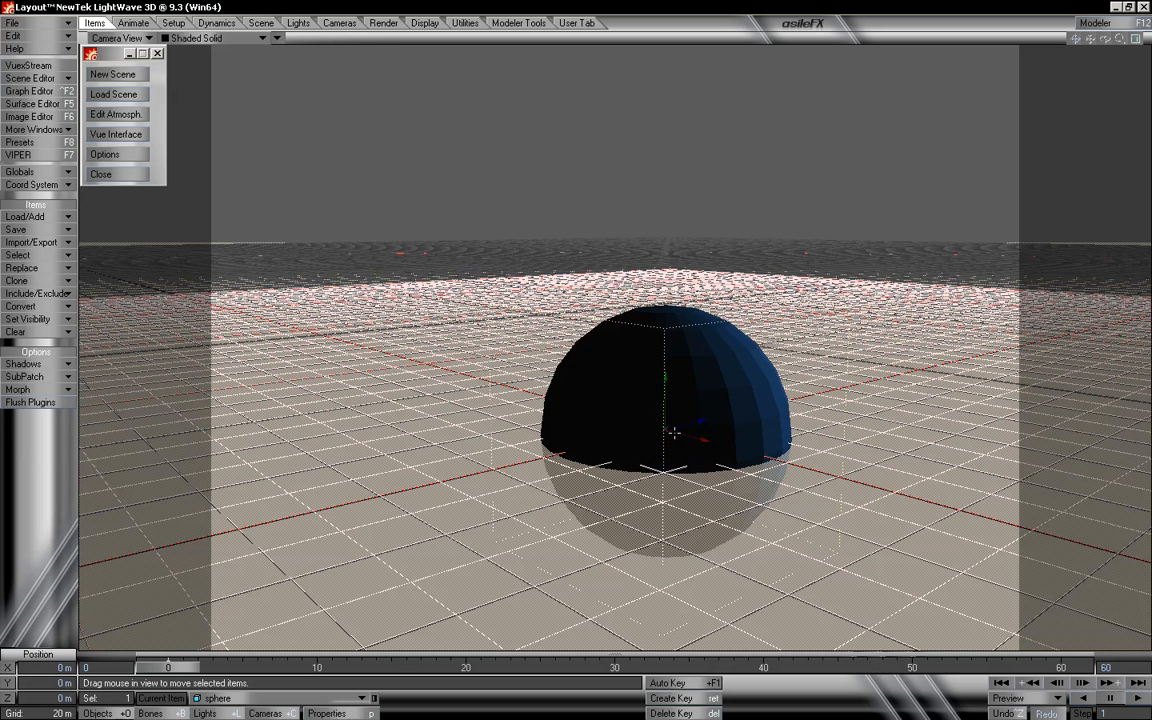
right_click_drag(672, 430, 675, 331)
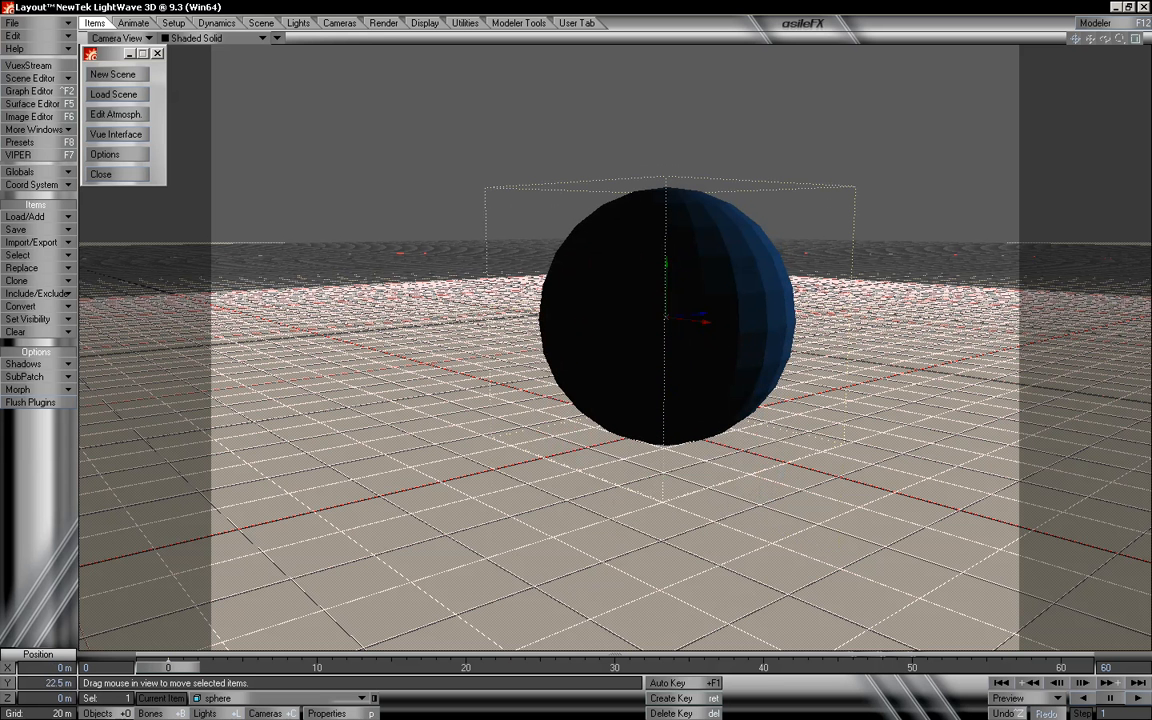
- Turn VueCamera's heading so the sphere stays in frame, and try banking the camera, undoing the bank
key("shift+c")
key("y")
left_click_drag(640, 400, 815, 395)
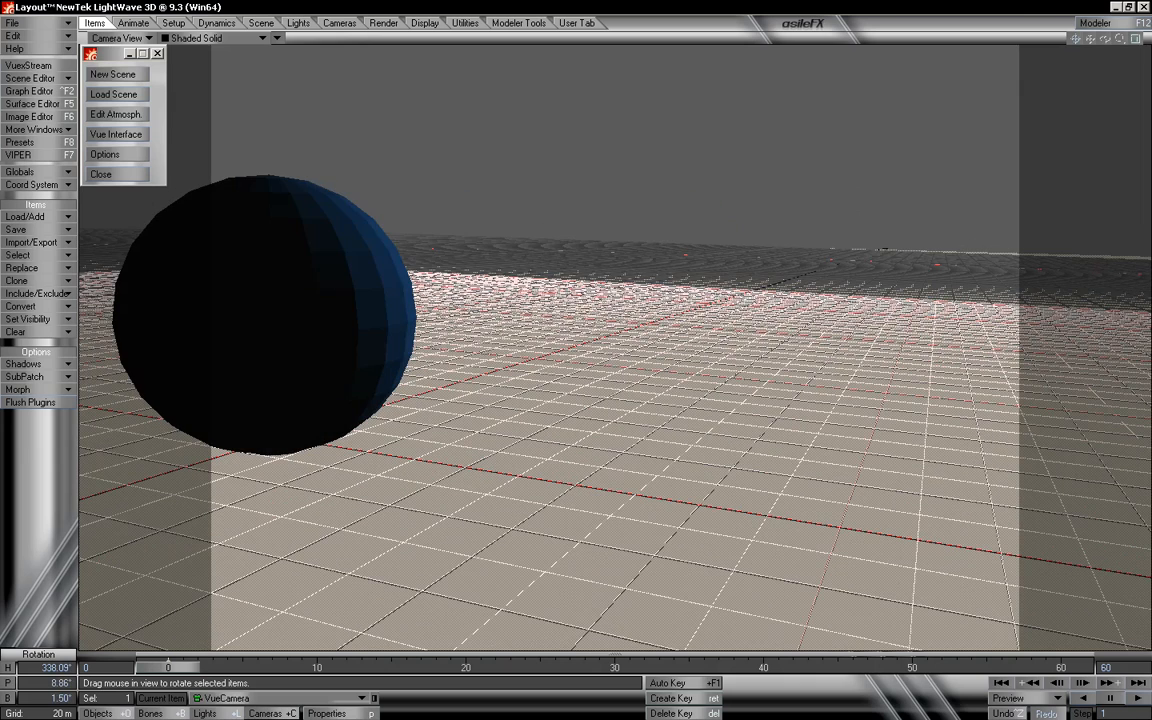
left_click_drag(815, 395, 520, 420)
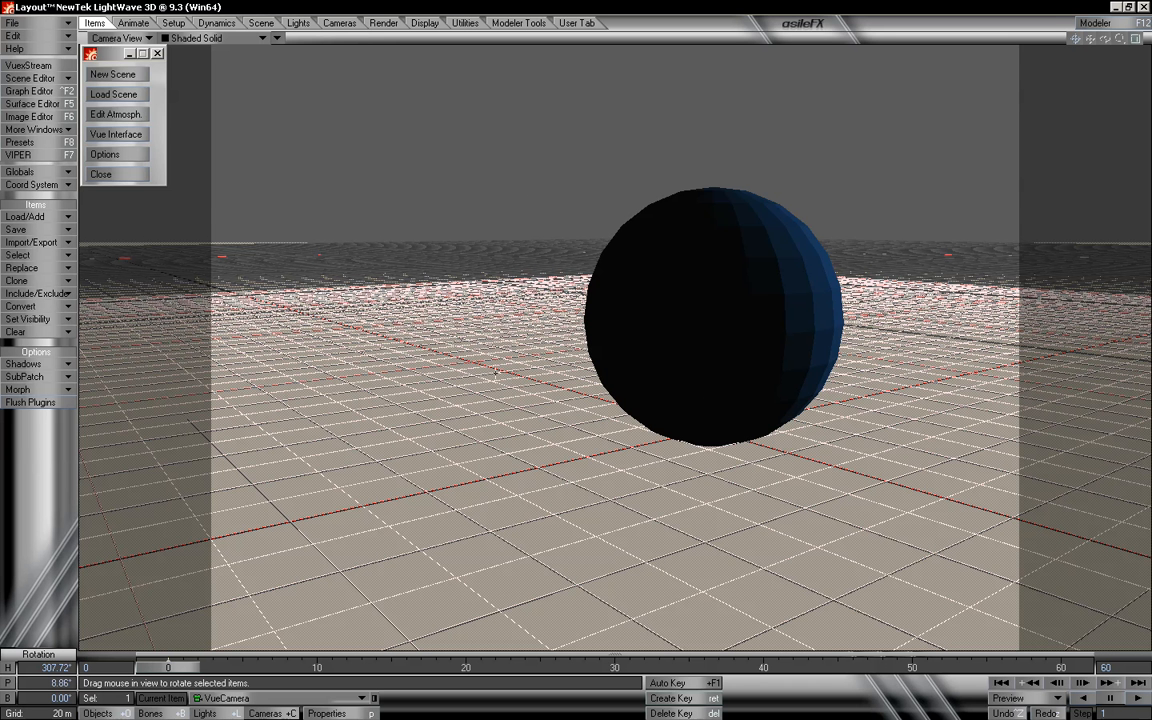
right_click_drag(440, 332, 490, 368)
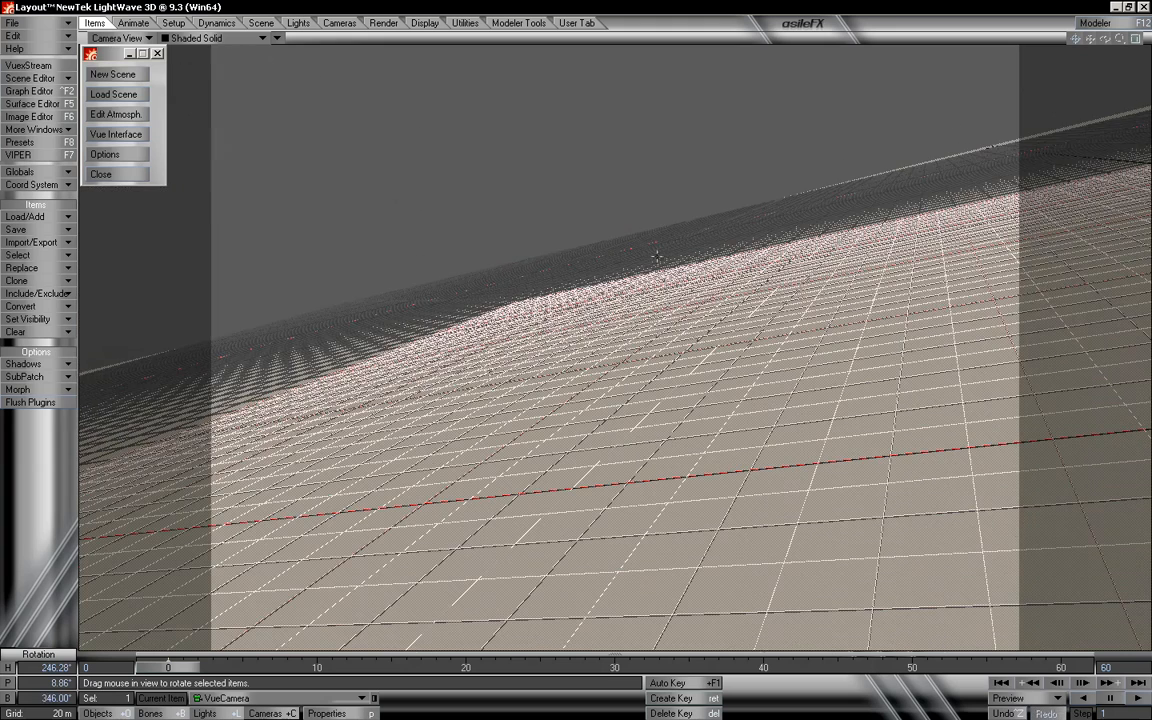
key("ctrl+z")
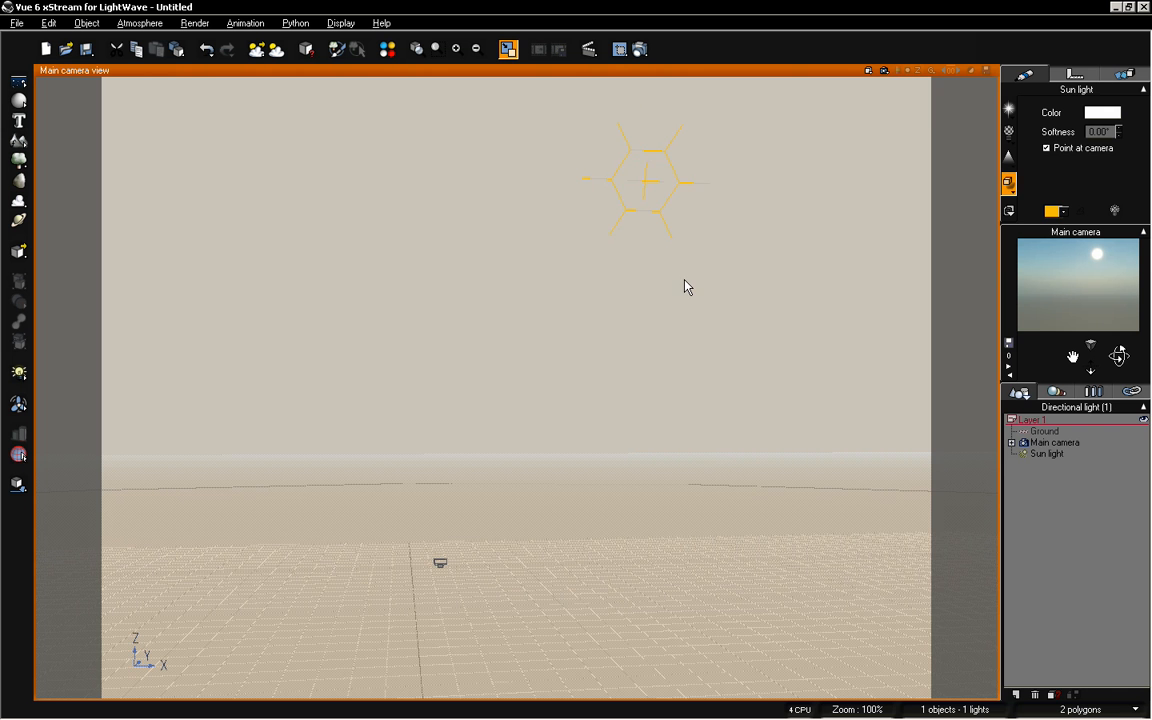
- In Vue, select the Main camera and disable its Always keep level option
left_click(1042, 463)
left_click(1011, 442)
left_click(1055, 442)
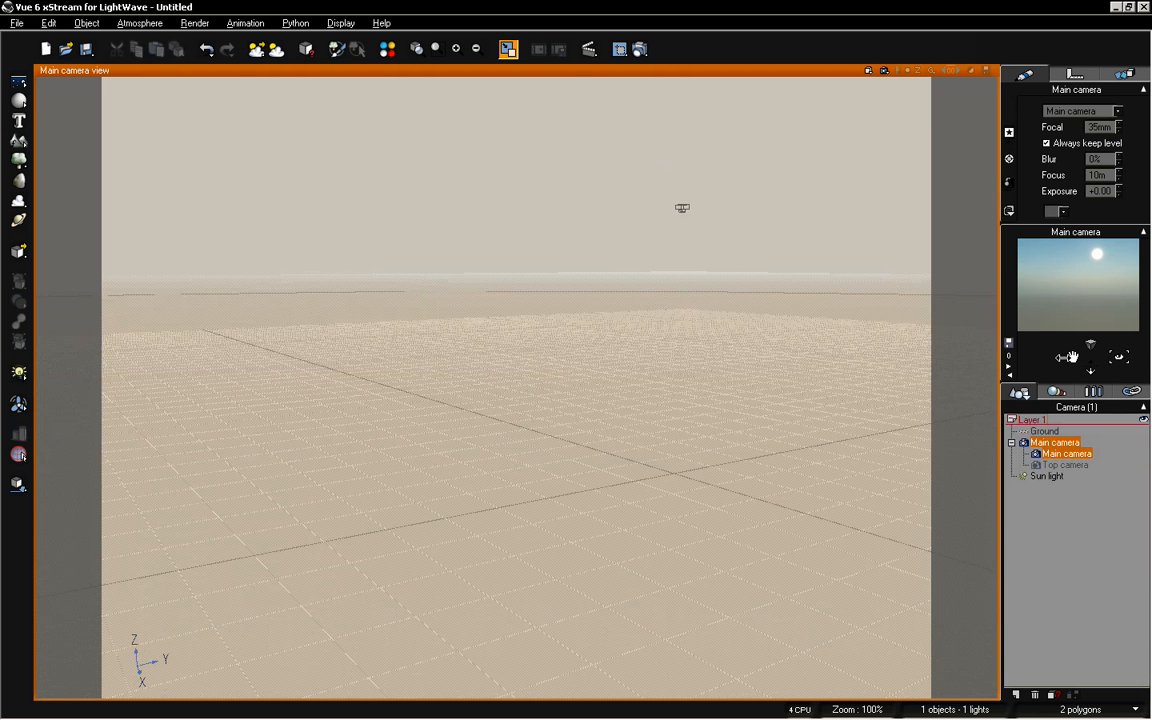
left_click(1046, 144)
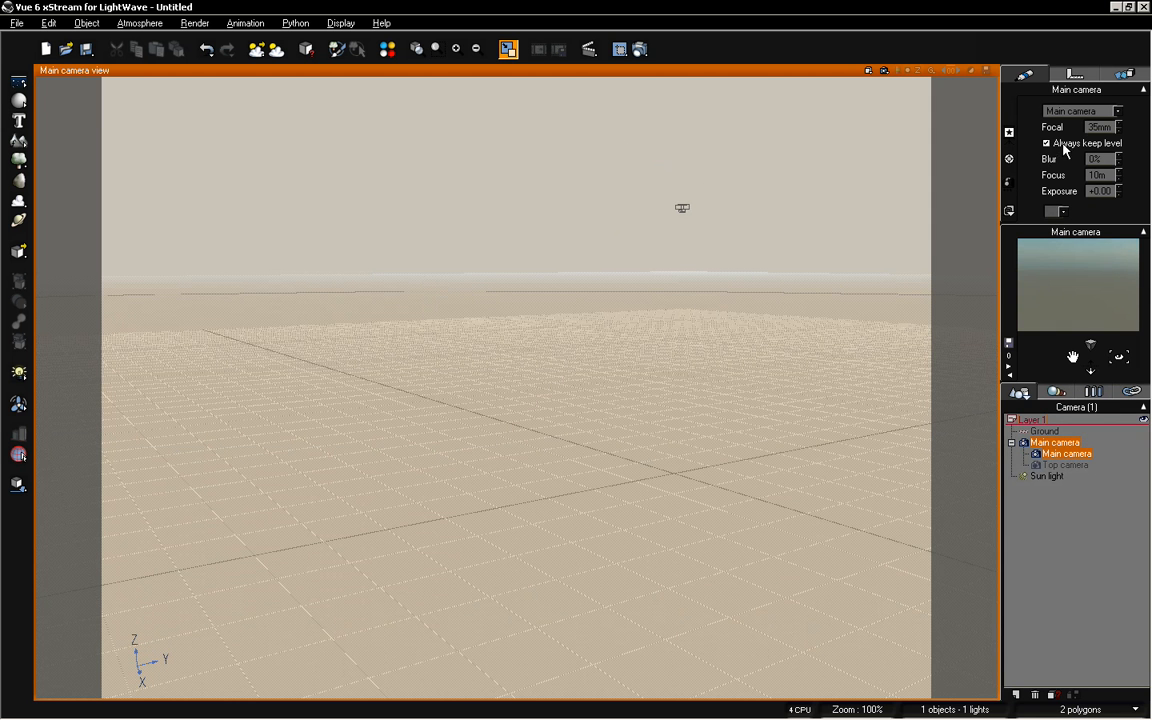
- Switch to LightWave, undo a small trial rotation of VueCamera, and show the camera and sphere in Perspective view
key("alt+Tab")
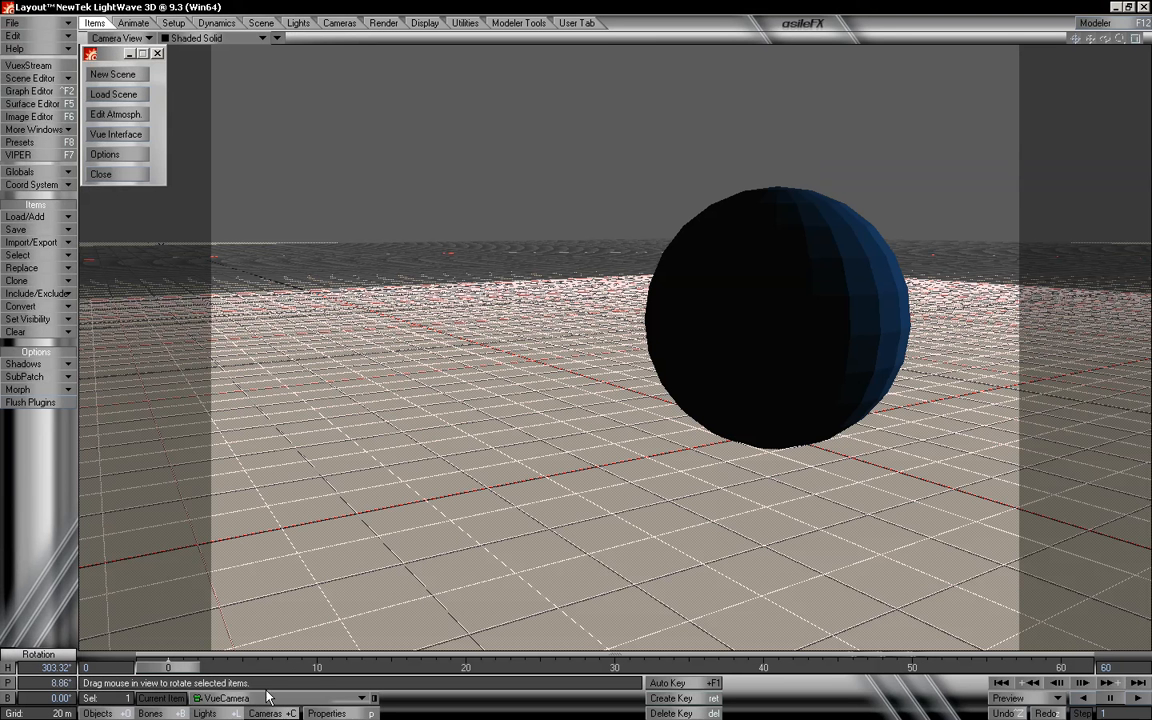
left_click(279, 702)
left_click(279, 702)
mouse_move(484, 248)
left_mouse_down()
mouse_move(562, 254)
mouse_move(510, 262)
mouse_move(497, 250)
left_mouse_up()
key("ctrl+z")
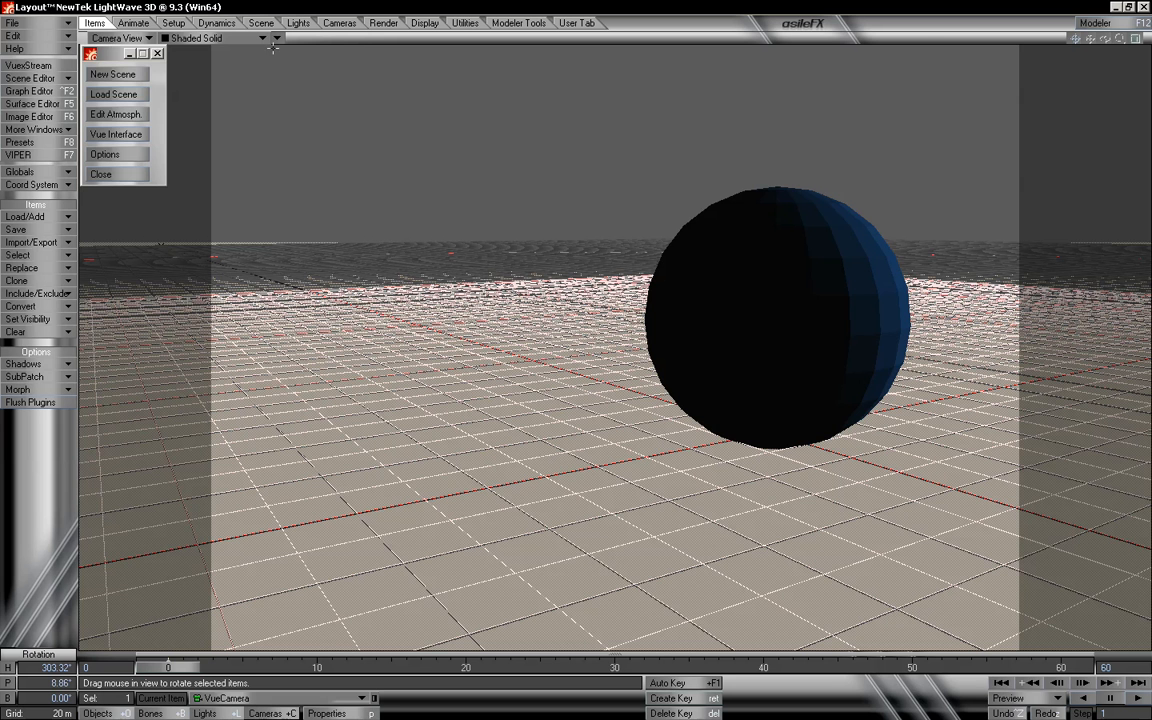
left_click(130, 38)
left_click(145, 100)
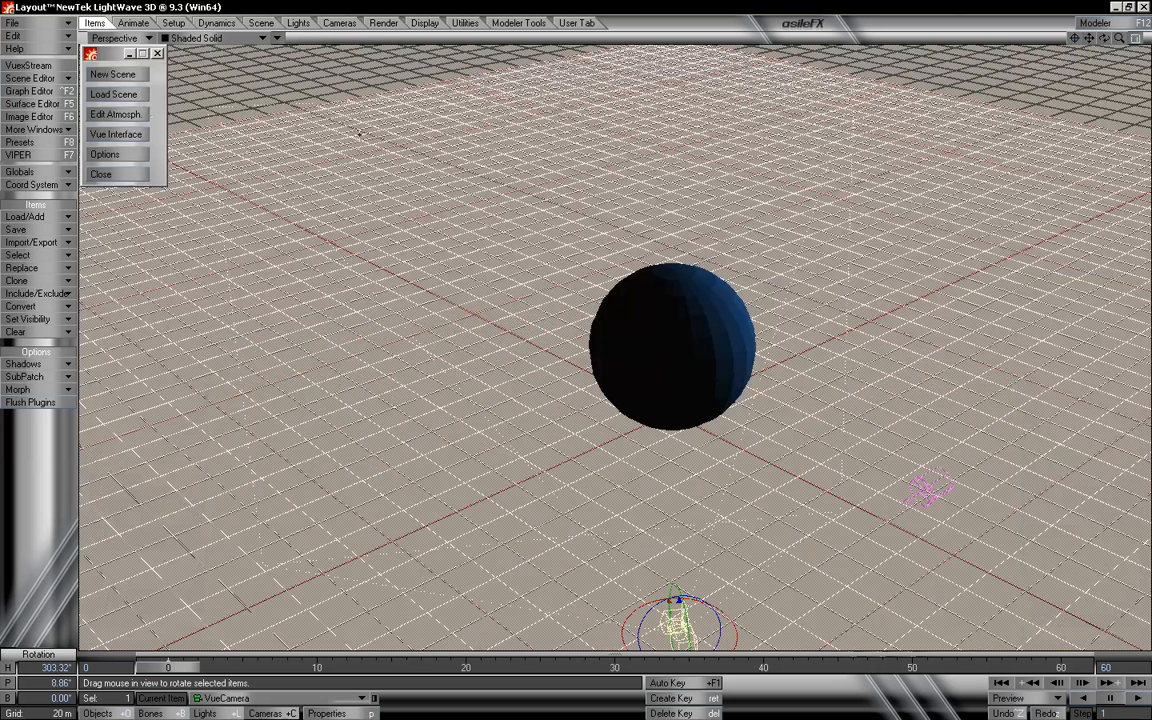
mouse_move(1104, 38)
left_mouse_down()
mouse_move(1104, 18)
mouse_move(1104, 34)
left_mouse_up()
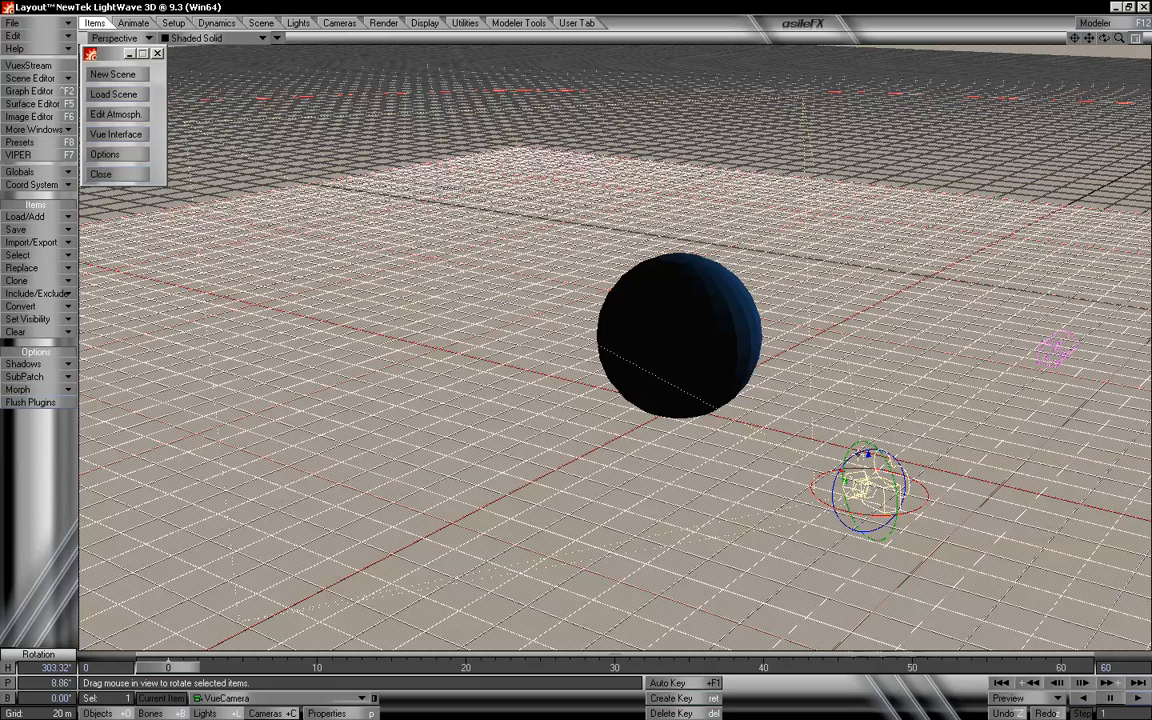
- Try rotating VueCamera around its individual axes in the Perspective view, undoing the rotations
left_click_drag(868, 515, 830, 510)
mouse_move(905, 470)
left_mouse_down()
mouse_move(900, 520)
mouse_move(911, 492)
left_mouse_up()
left_click_drag(850, 513, 890, 515)
key("ctrl+z")
key("ctrl+z")
key("ctrl+z")
- Reselect VueCamera and try turning its heading and pitch to face away from the sphere, undoing the changes
key("shift+l")
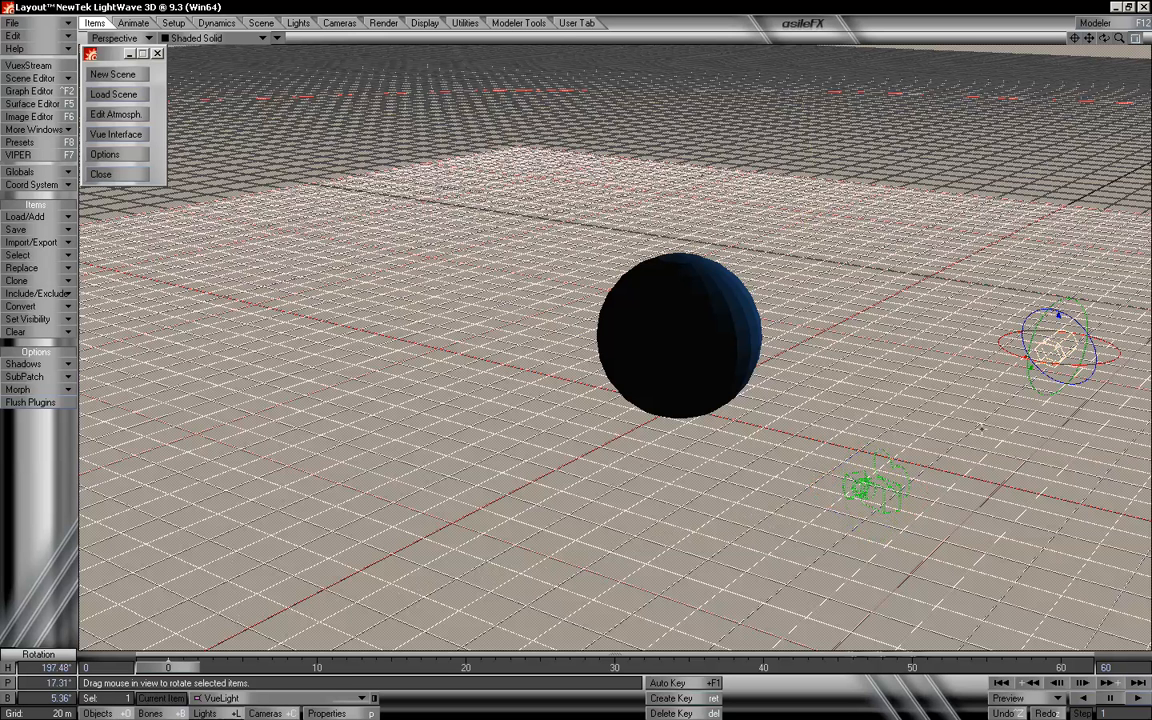
key("shift+c")
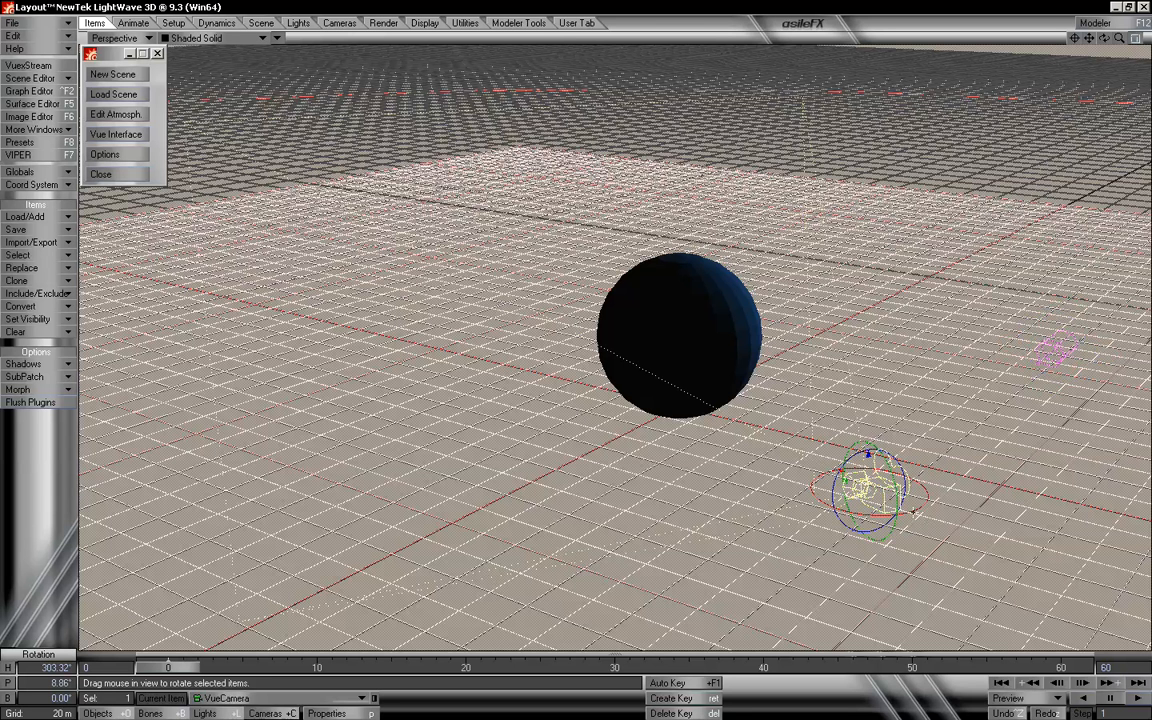
left_click_drag(868, 515, 895, 530)
key("ctrl+z")
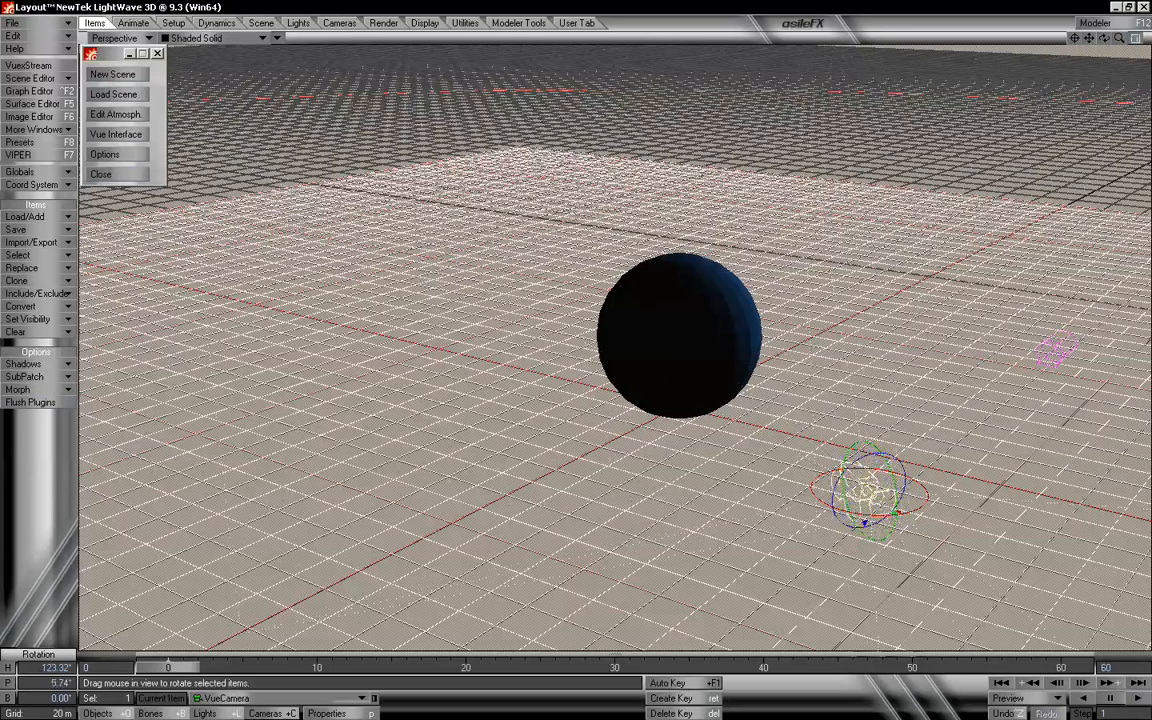
left_click_drag(868, 490, 868, 590)
left_click_drag(784, 455, 785, 441)
key("ctrl+z")
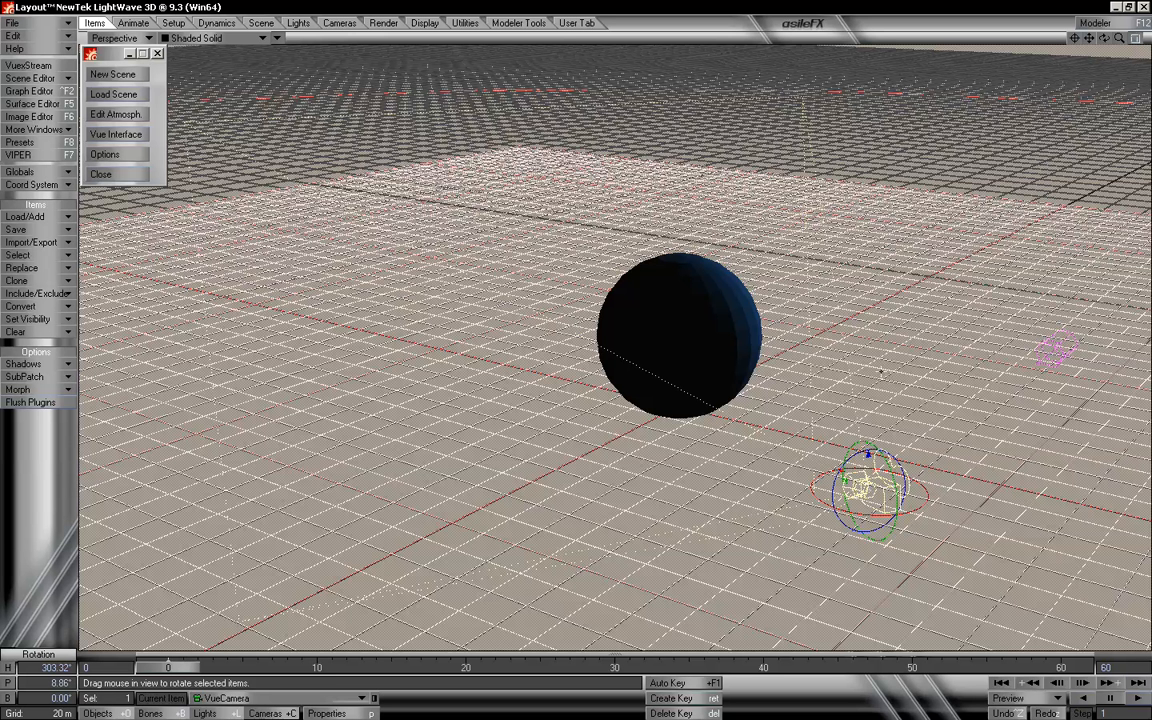
- Set VueCamera's bank rotation to 335°
left_click_drag(1086, 36, 1042, 26)
left_click_drag(1119, 39, 1140, 39)
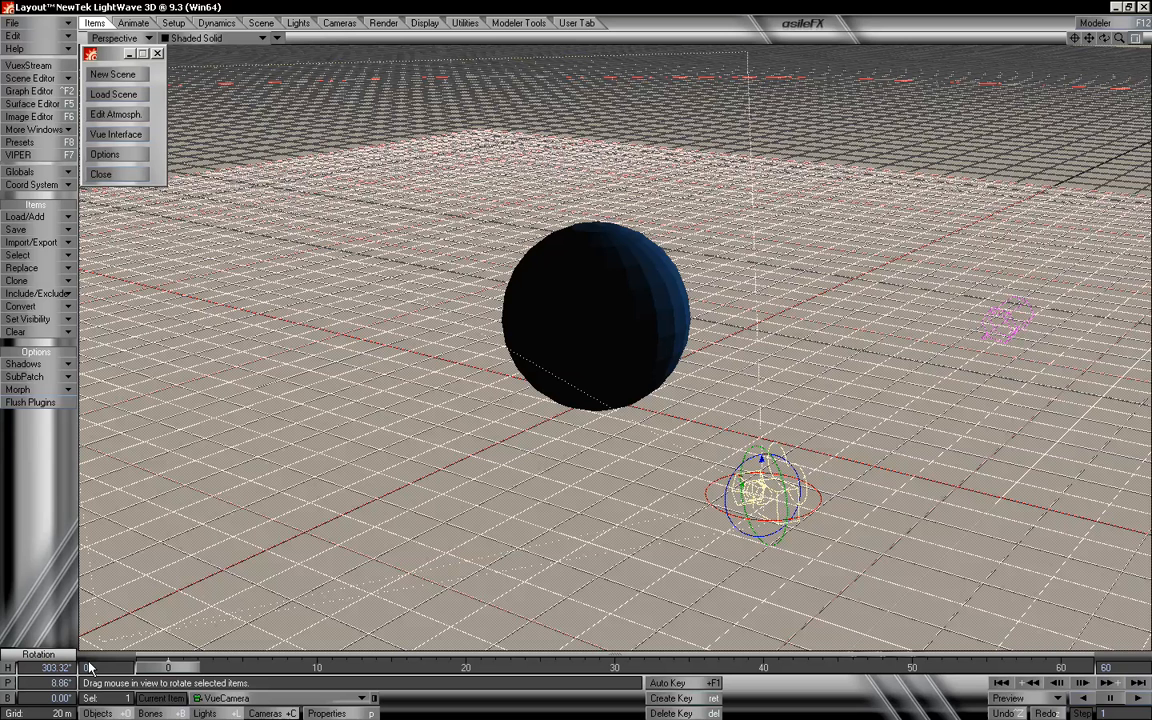
left_click(62, 698)
type("25")
key("Return")
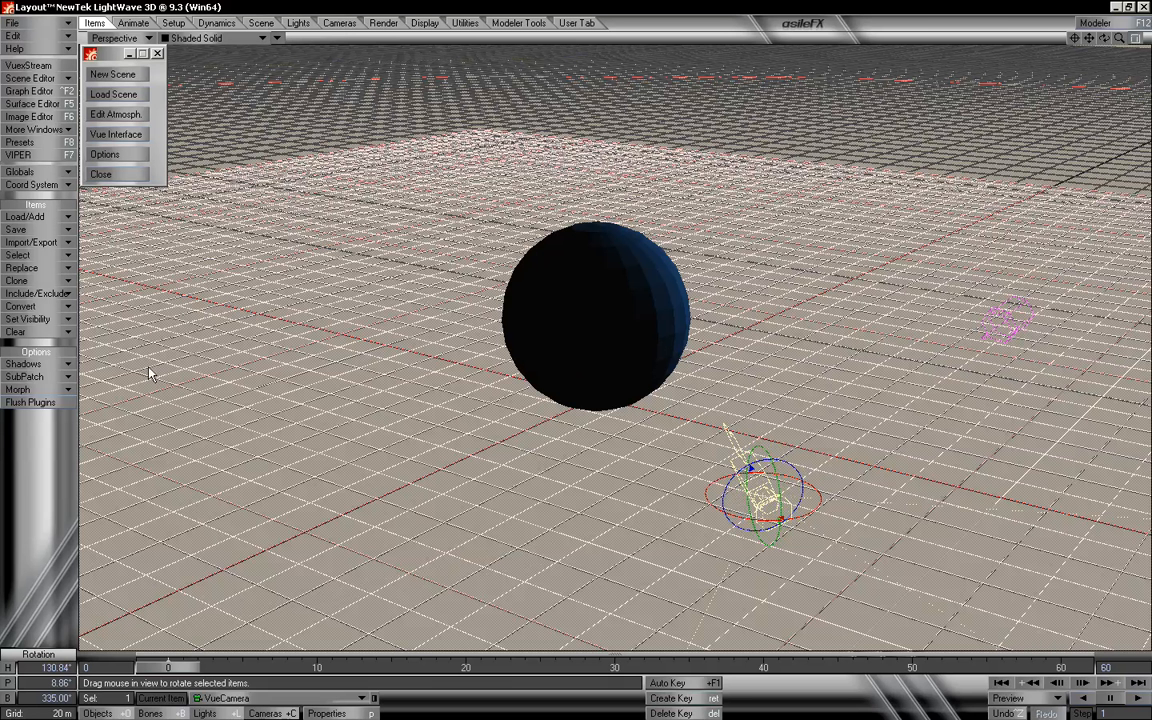
- Reset VueCamera's bank to 0° and turn its heading to about 307.5°
left_click(55, 698)
type("0")
key("Return")
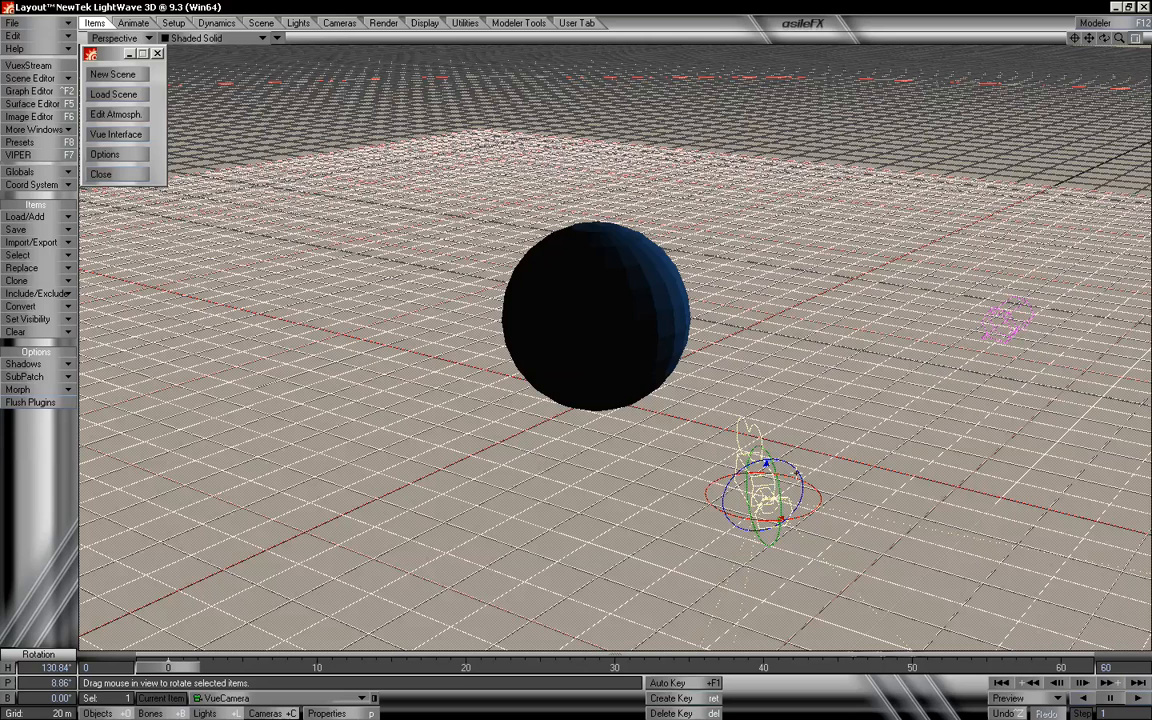
left_click_drag(765, 520, 945, 520)
- Show the Camera View in LightWave, switch to Vue and reselect the Main camera to refresh its view
left_click(137, 39)
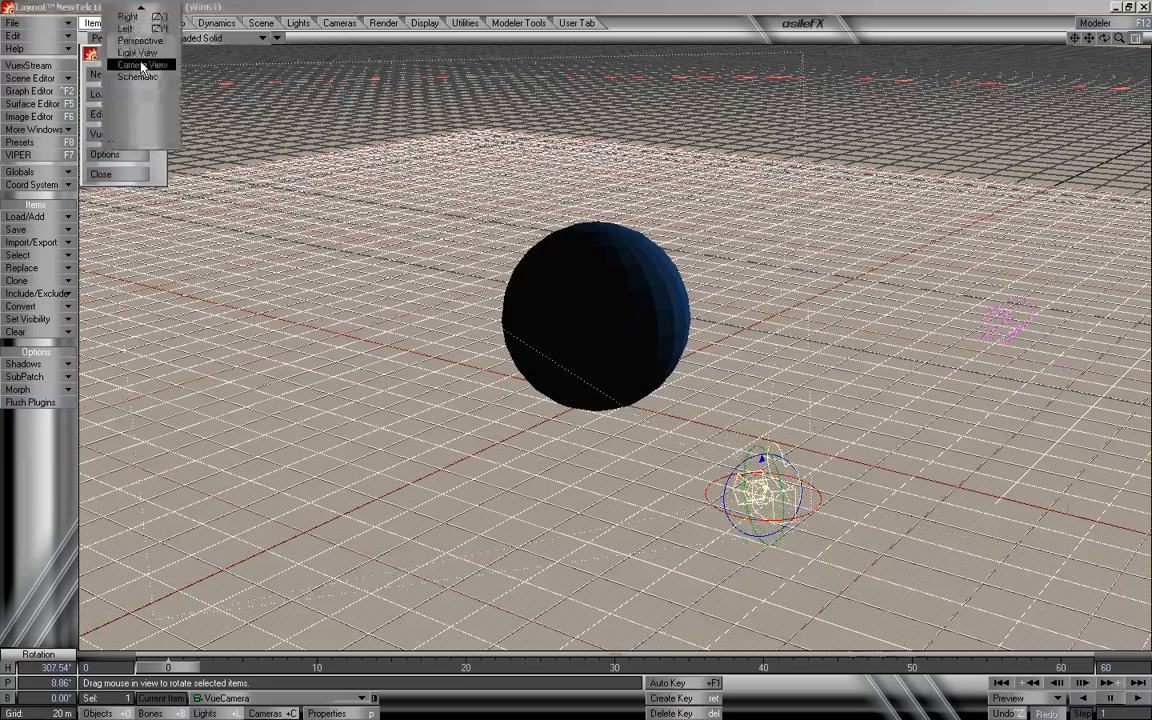
left_click(143, 65)
key("alt+Tab")
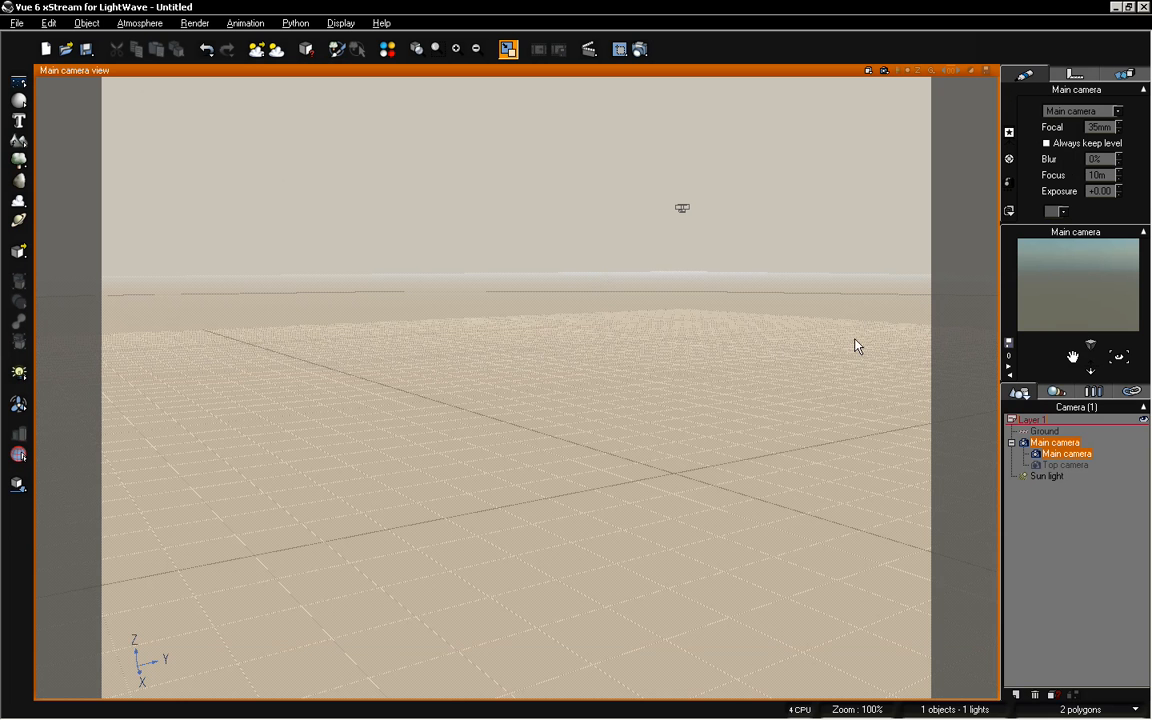
left_click(1057, 458)
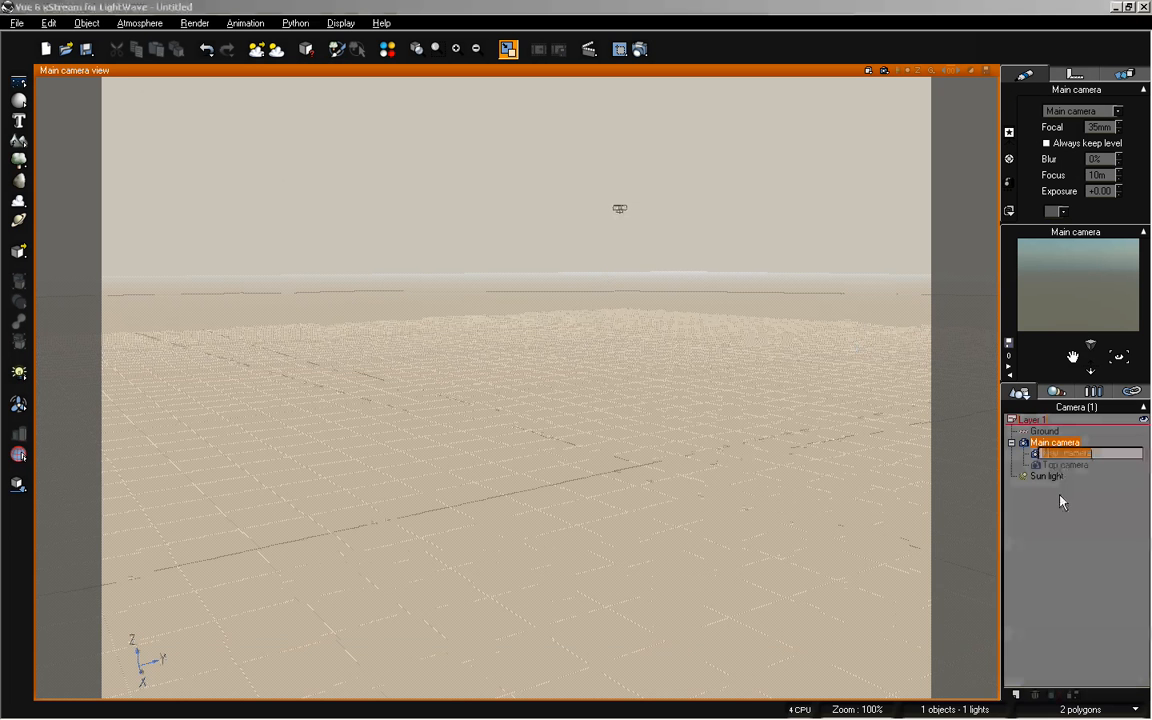
left_click(1059, 497)
left_click(1051, 451)
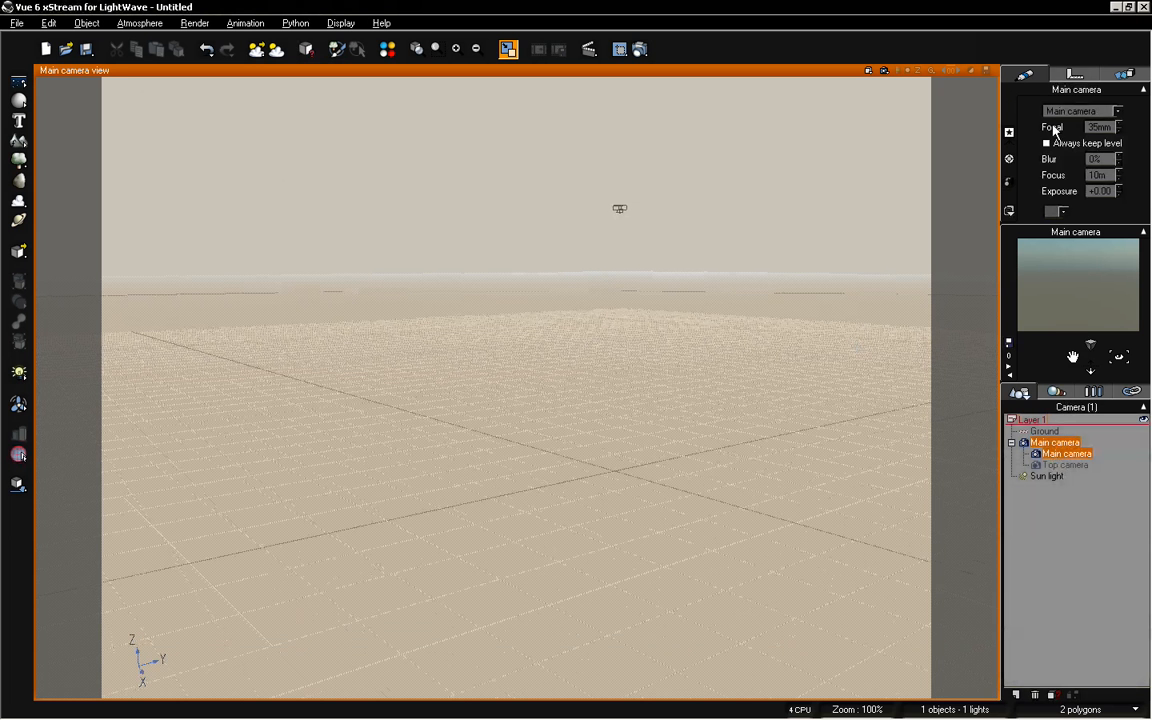
- Show the Main camera's orientation values in Vue and roll the camera to about 46.3°
left_click(1075, 74)
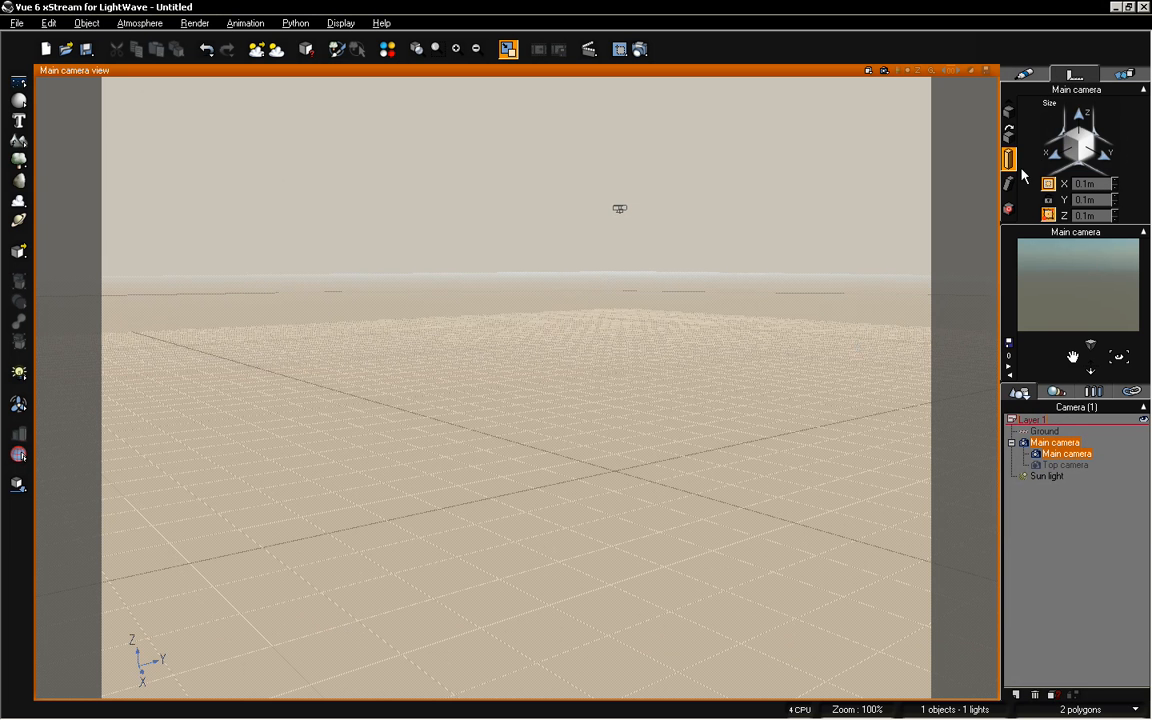
left_click(1008, 133)
left_click_drag(620, 208, 620, 308)
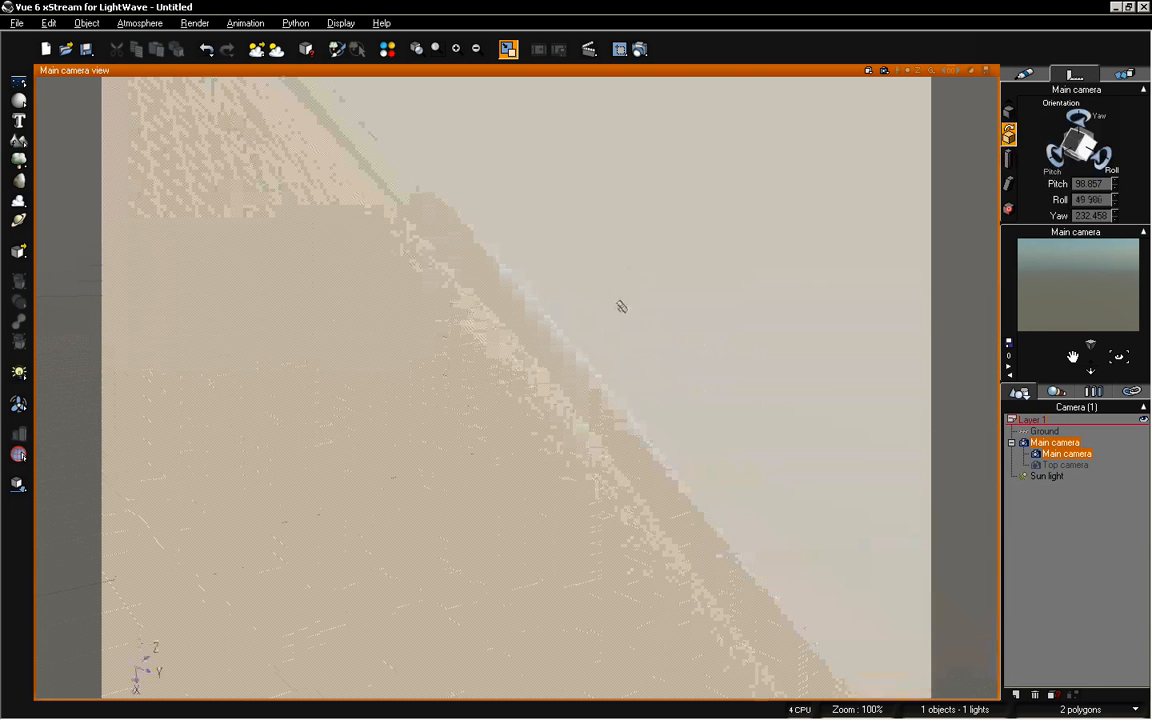
left_click_drag(1082, 172, 1077, 175)
- Compare the rolled camera in LightWave and Vue, then examine VueCamera in LightWave's orbited Perspective view
key("alt+Tab")
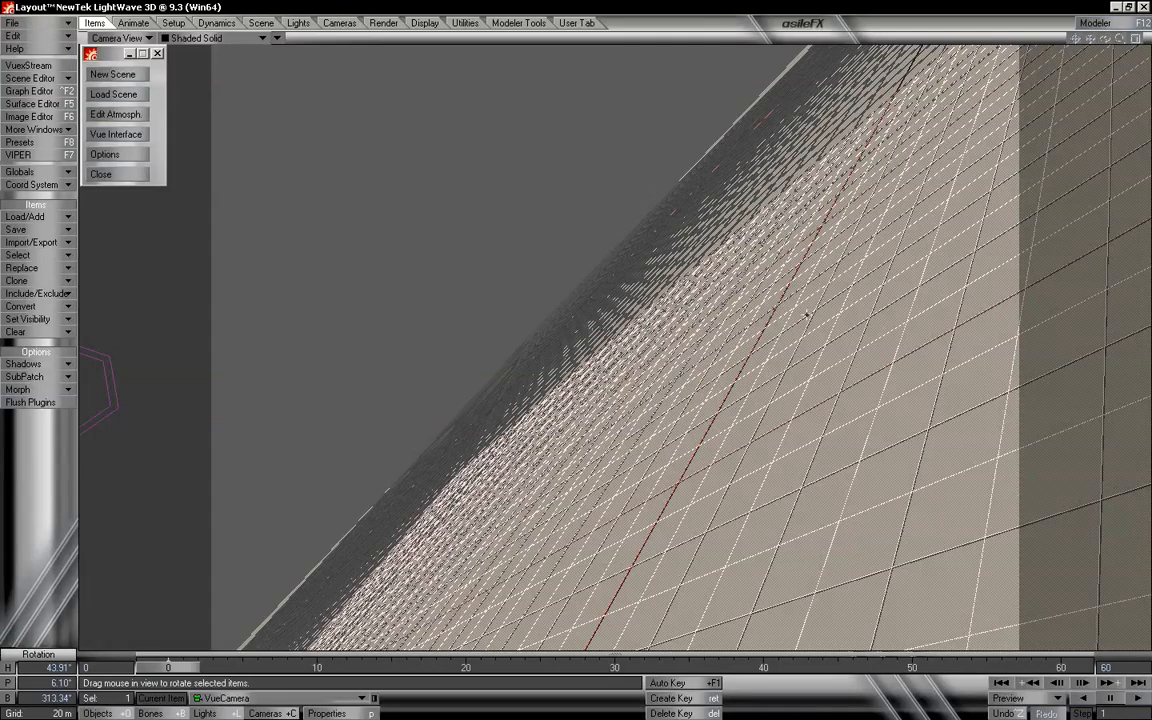
key("alt+Tab")
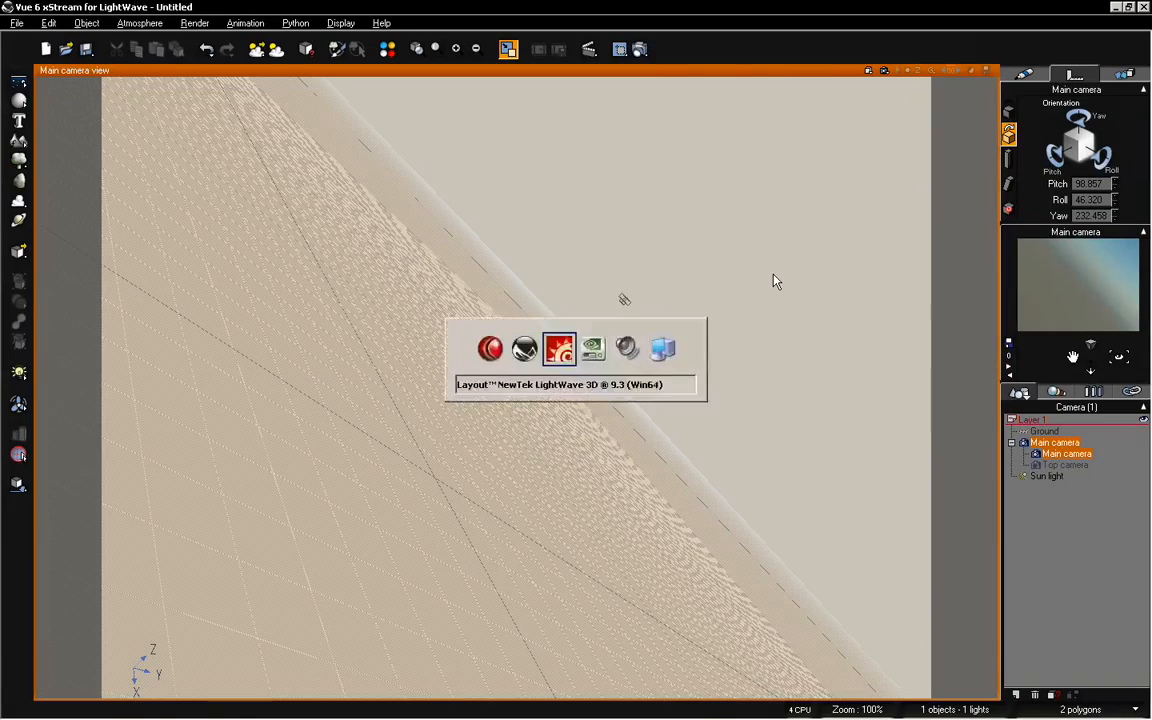
key("alt+Tab")
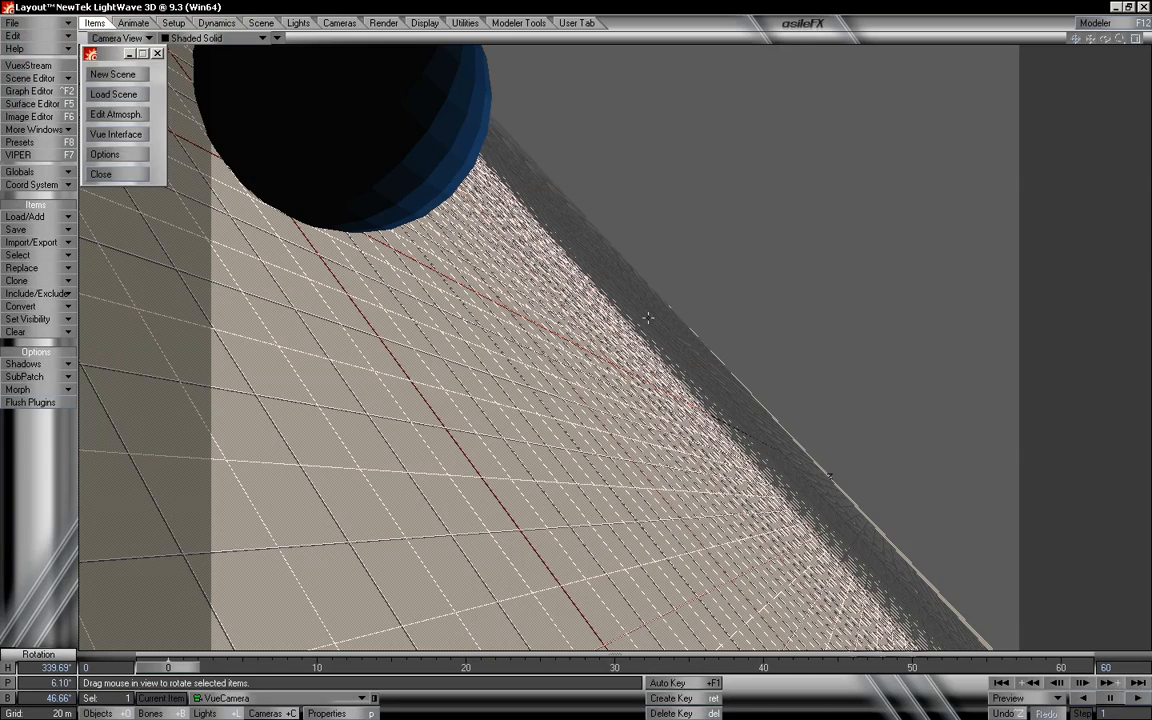
key("alt+Tab")
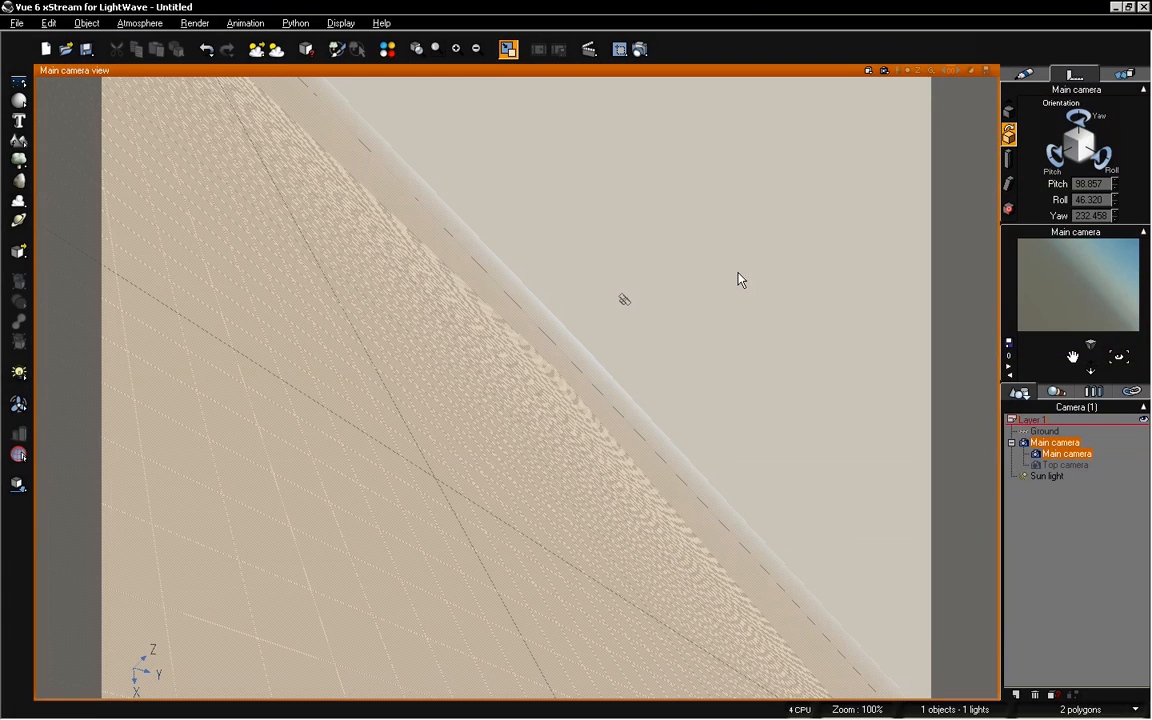
key("alt+Tab")
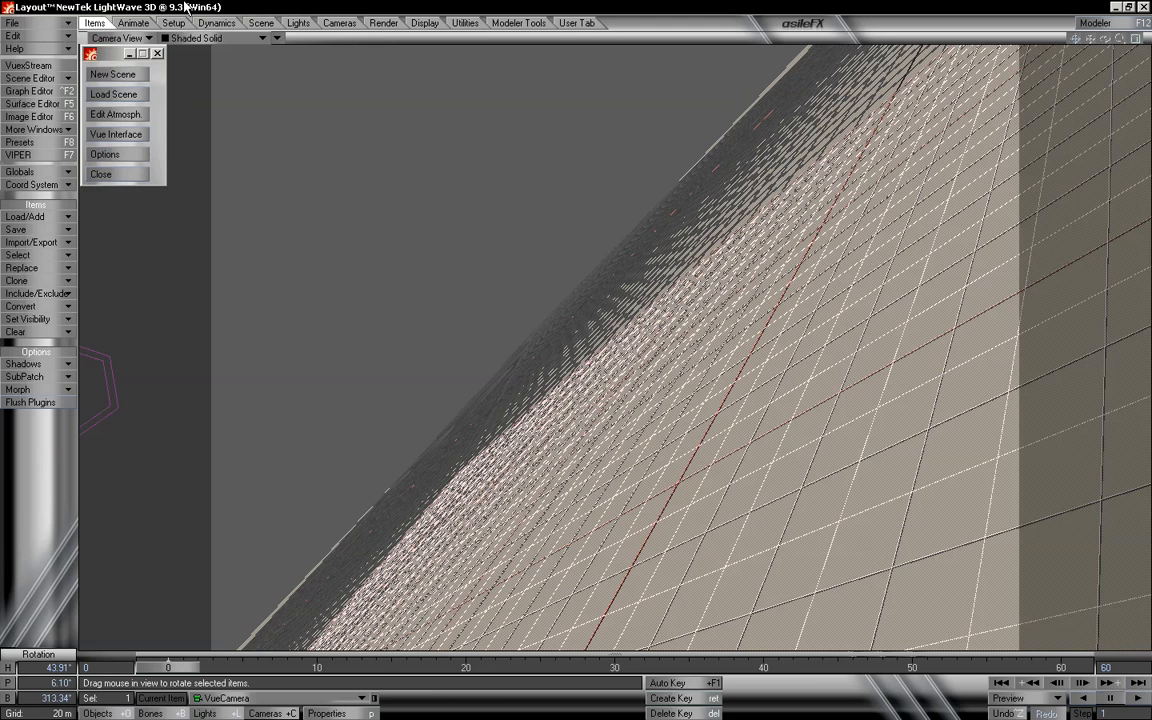
left_click(117, 38)
left_click(140, 108)
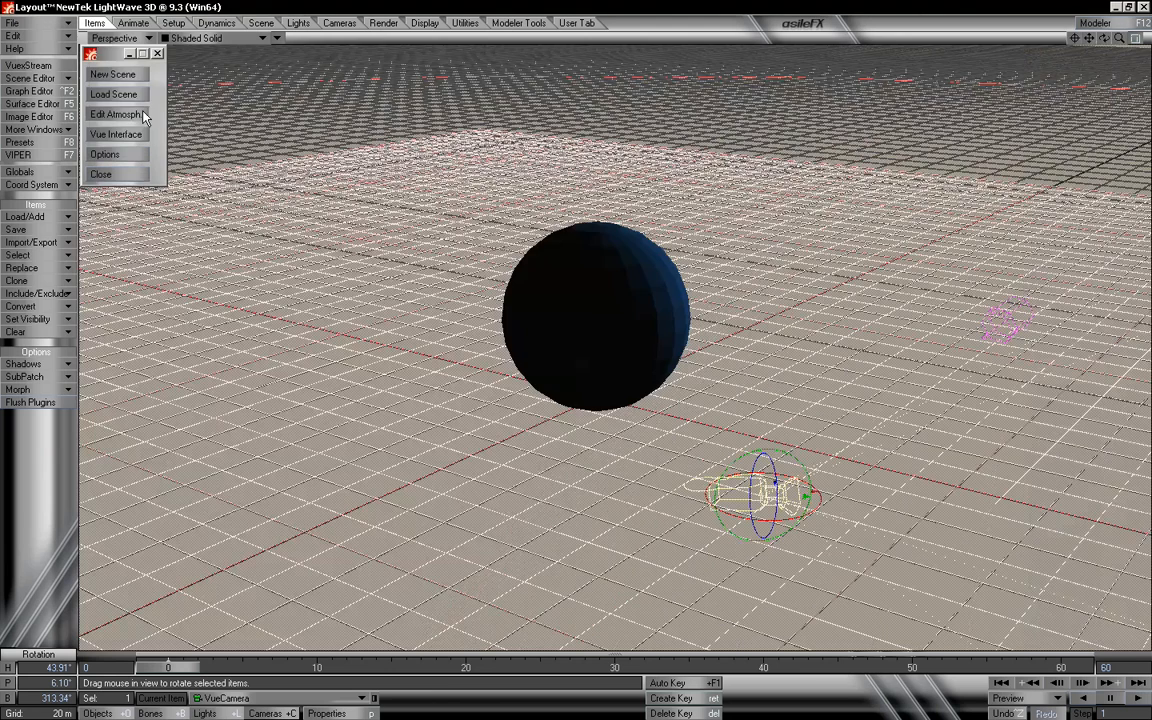
left_click_drag(1104, 38, 885, 100)
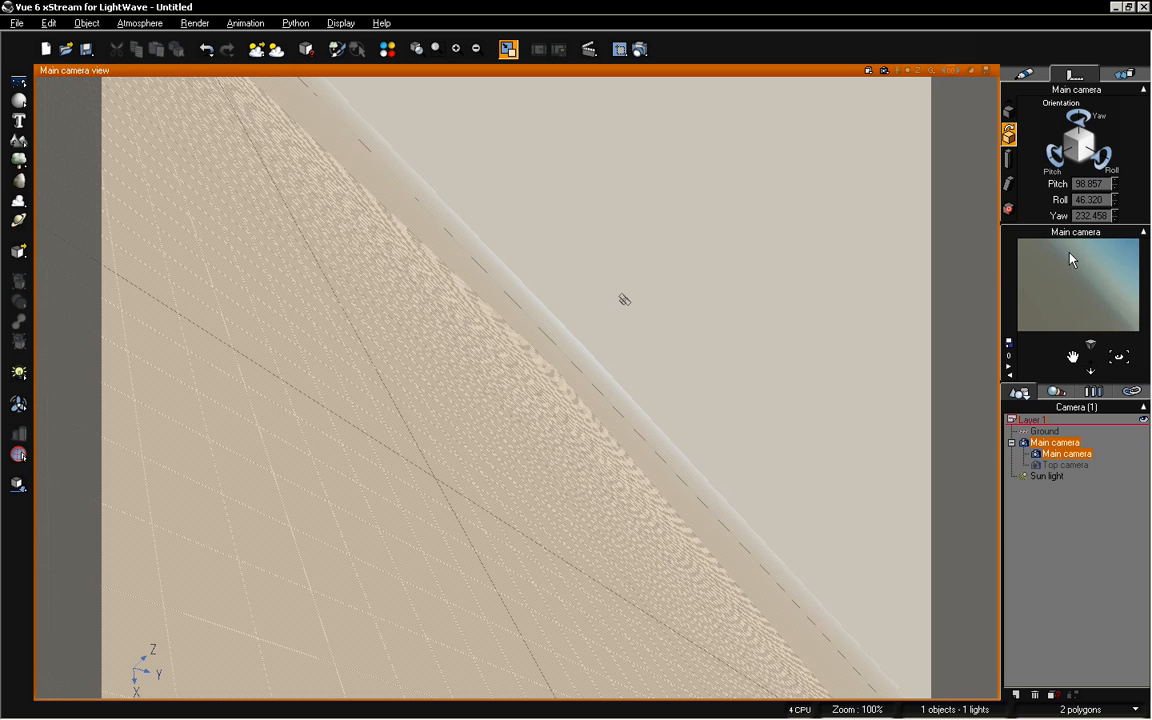
- In Vue, turn the Main camera to a yaw of about 129.7° and reset its roll to 0
left_click_drag(1072, 260, 1092, 358)
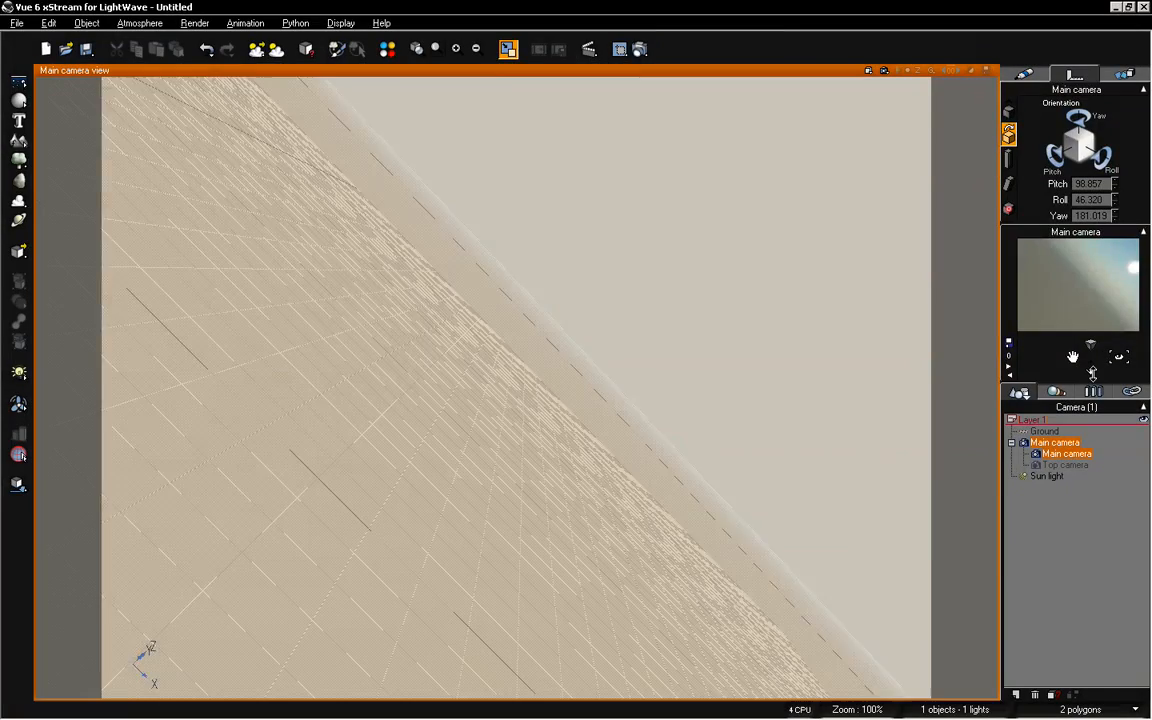
key("alt+Tab")
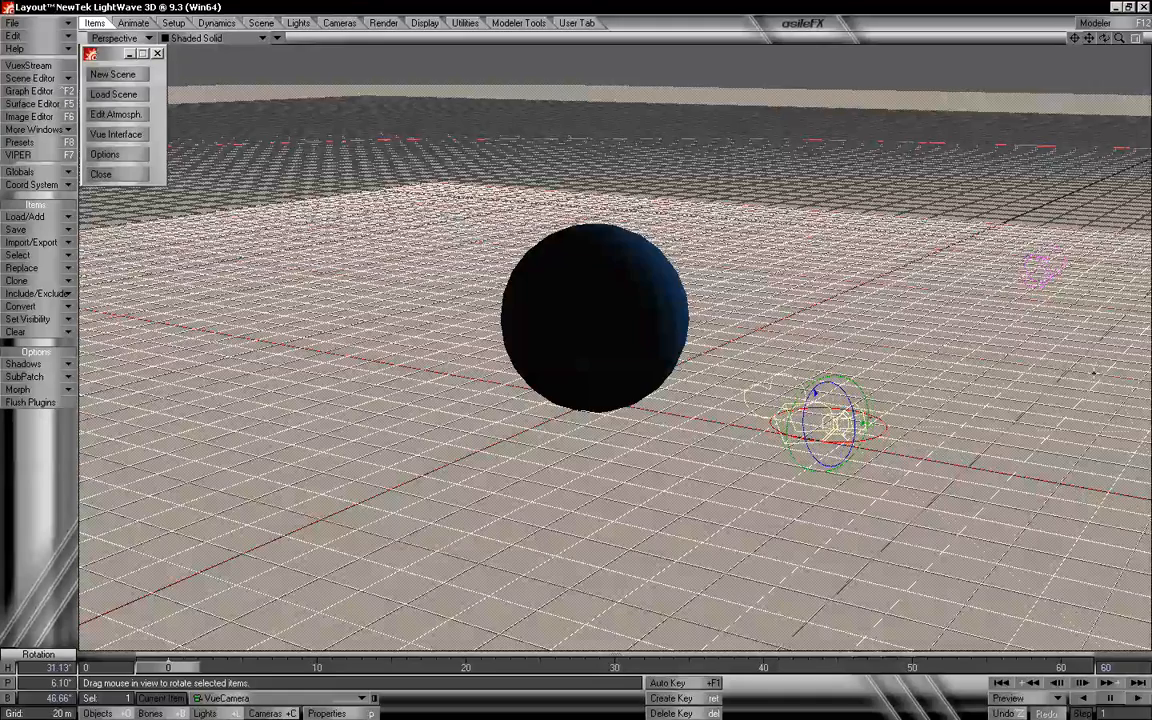
key("alt+Tab")
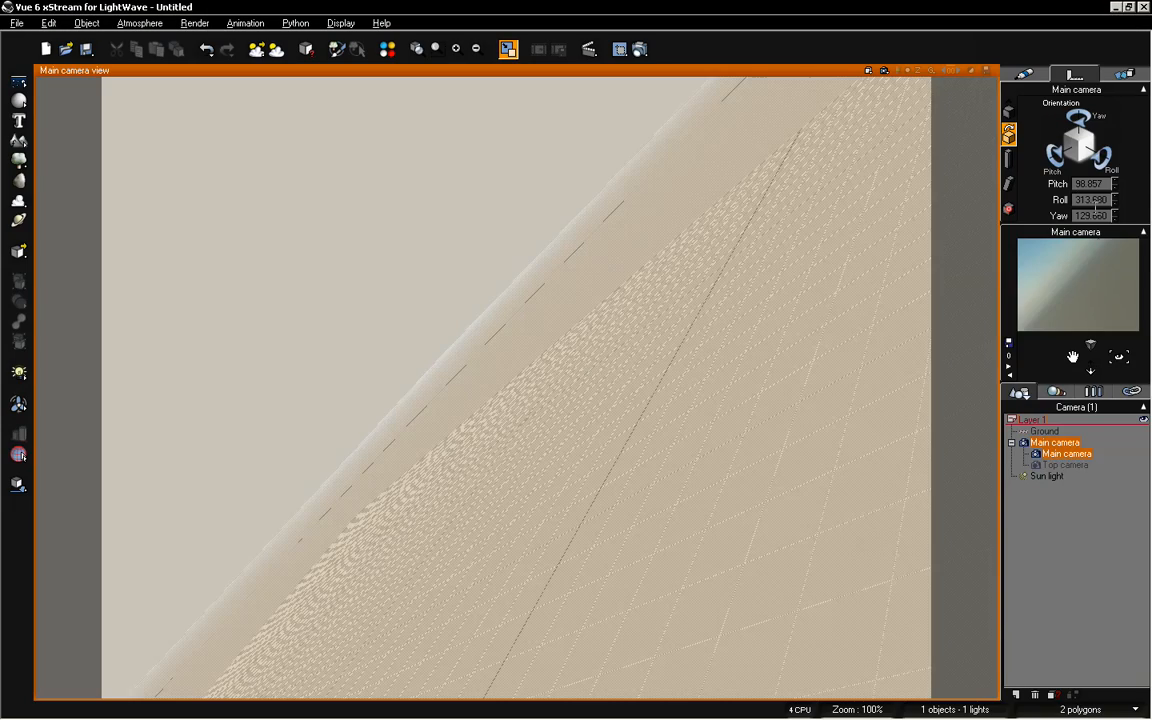
type("0")
key("Return")
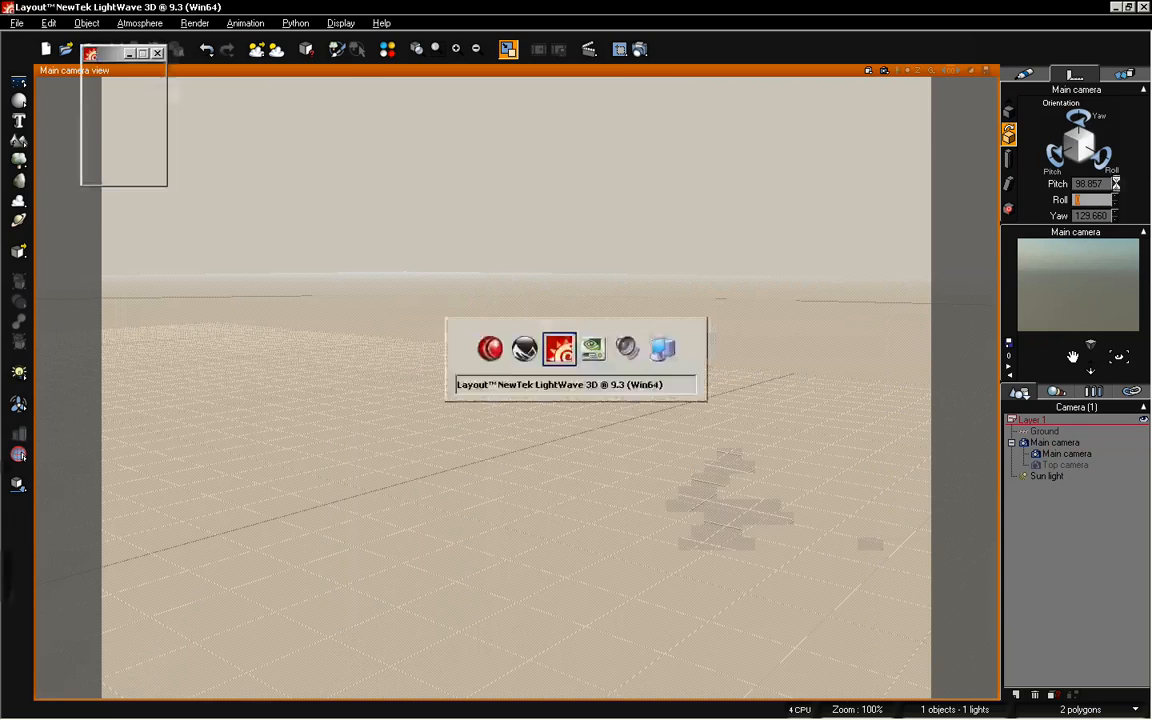
- Switch to LightWave's Camera View and move and rotate VueCamera to bring the sphere into frame
key("alt+Tab")
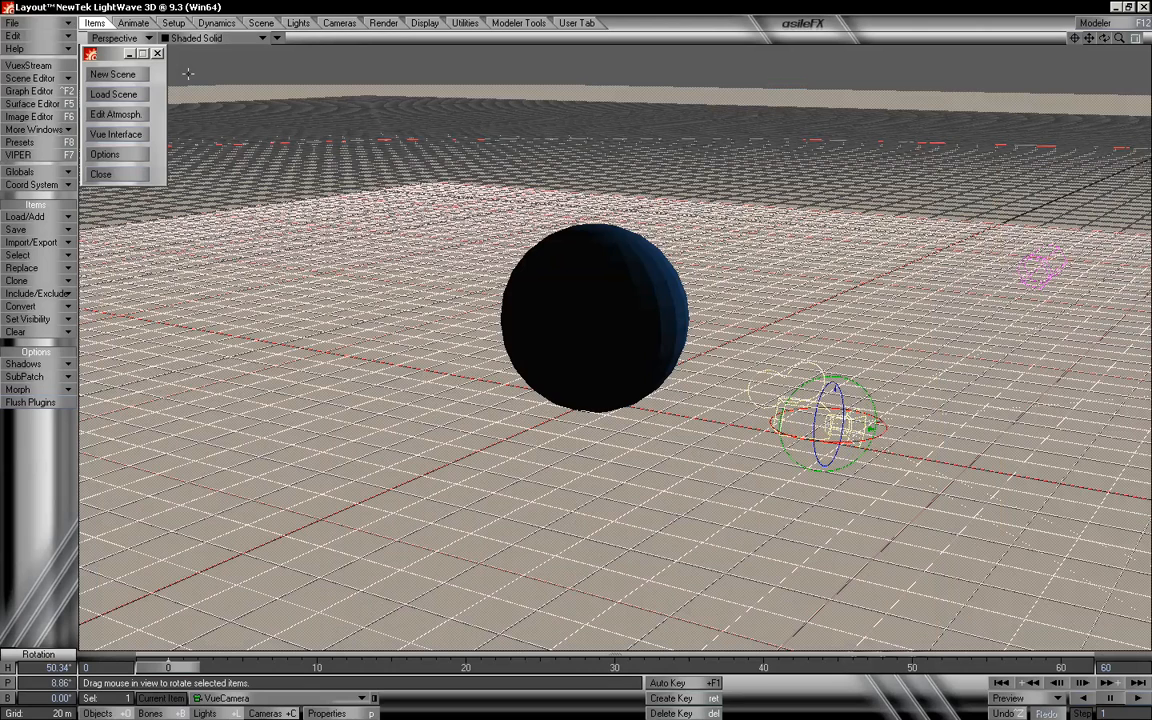
left_click(112, 38)
left_click(117, 63)
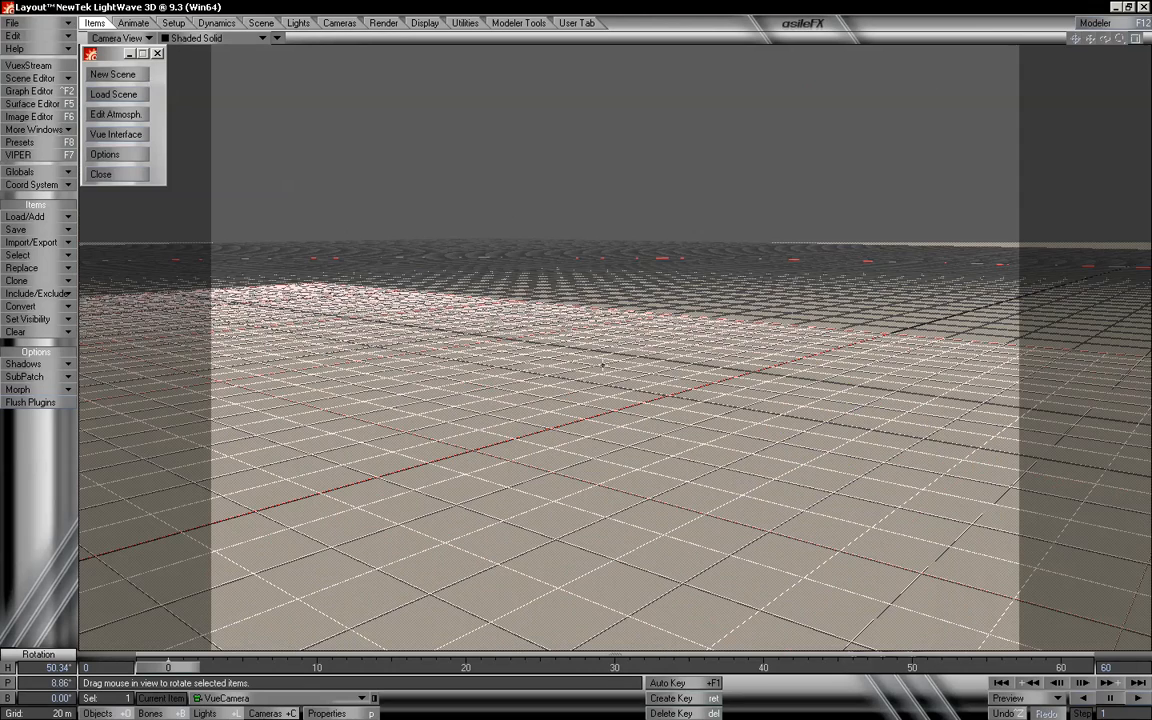
left_click_drag(565, 330, 340, 328)
key("t")
mouse_move(680, 445)
left_mouse_down()
mouse_move(639, 404)
mouse_move(671, 436)
left_mouse_up()
right_click_drag(671, 436, 671, 398)
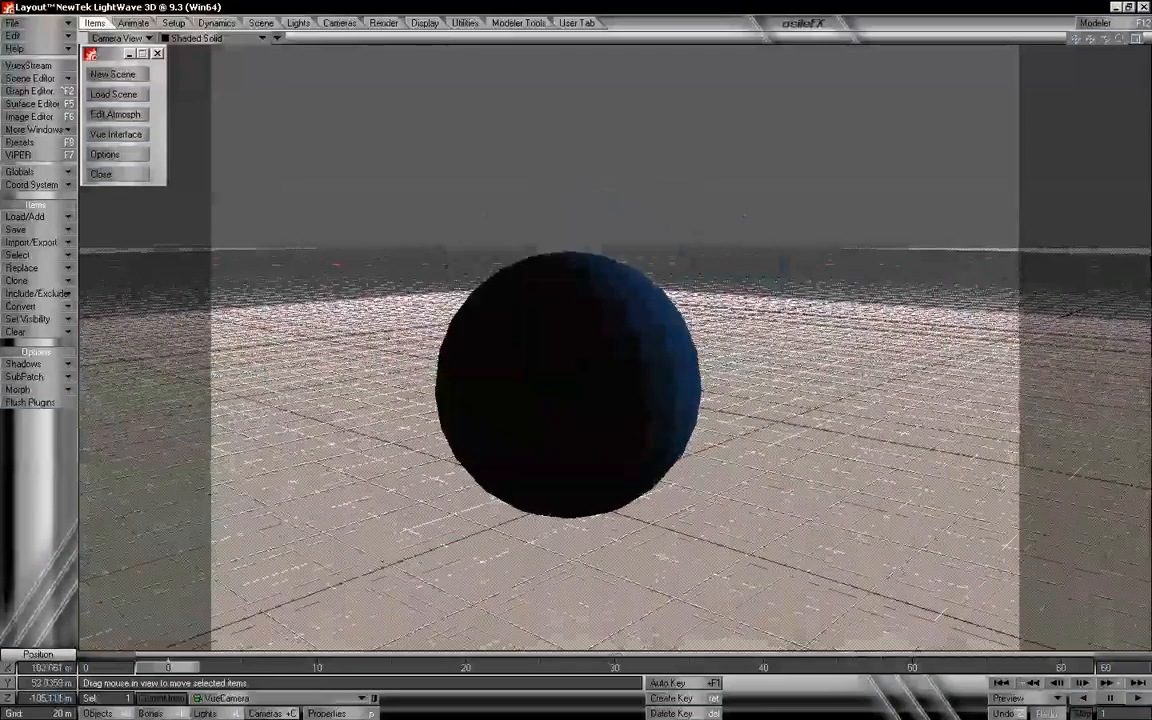
key("y")
left_click_drag(671, 398, 429, 272)
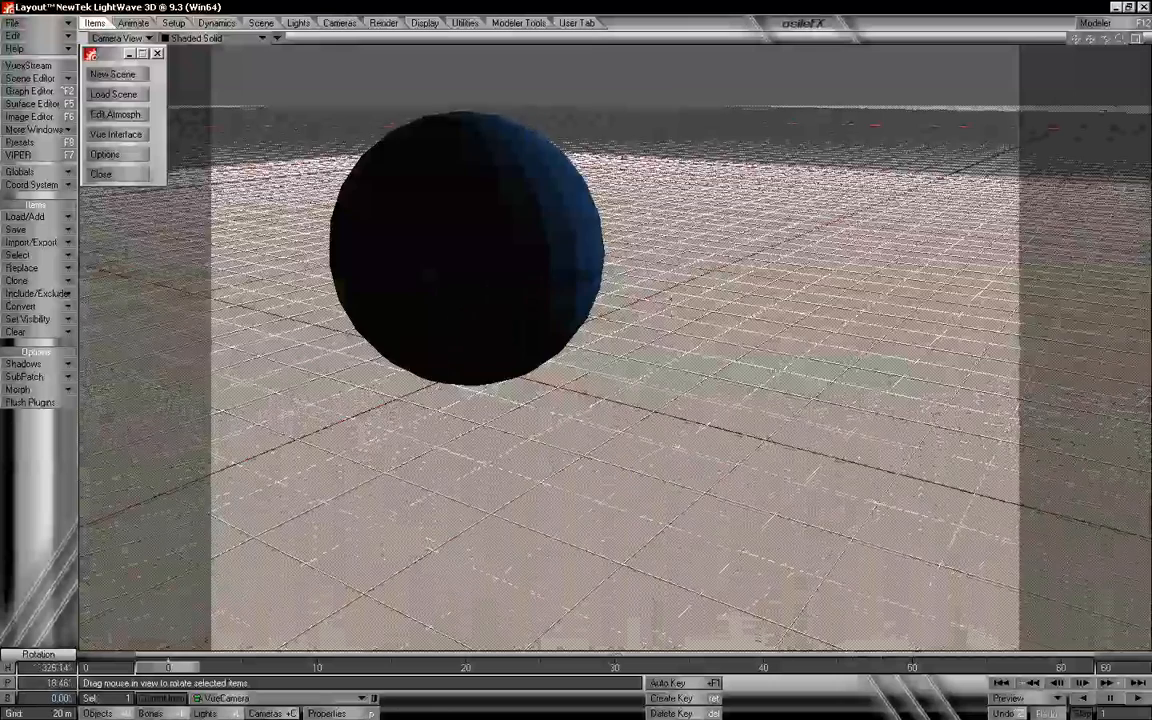
right_click_drag(676, 362, 676, 306)
left_click_drag(676, 306, 692, 344)
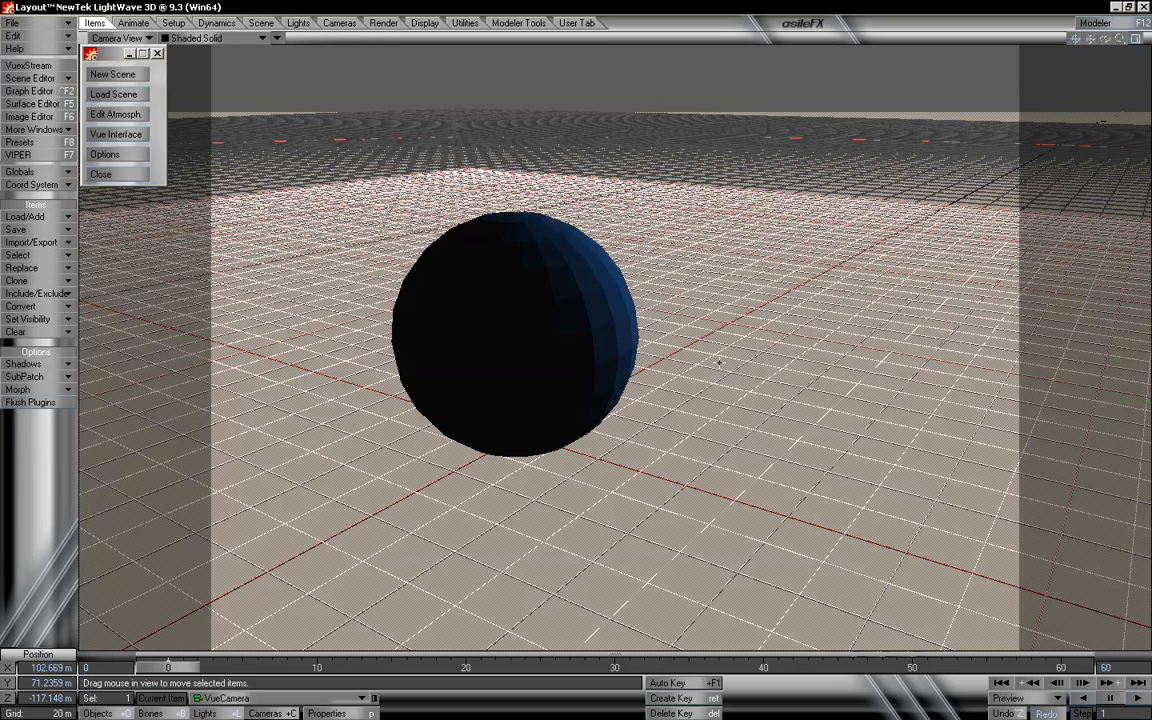
- Move and turn VueCamera around the sphere to frame more of its lit side near the view's centre
left_click_drag(498, 154, 671, 417)
right_click_drag(671, 417, 671, 262)
left_click_drag(671, 262, 544, 120)
right_click_drag(544, 120, 544, 208)
key("y")
left_click_drag(544, 208, 651, 333)
key("t")
left_click_drag(578, 273, 605, 410)
key("y")
key("t")
key("y")
key("t")
right_click_drag(605, 410, 615, 350)
left_click_drag(615, 350, 635, 295)
right_click_drag(635, 295, 619, 333)
- Select the sphere and set its surface color to a lighter 239, 239, 239 in the Surface Editor
left_click(626, 305)
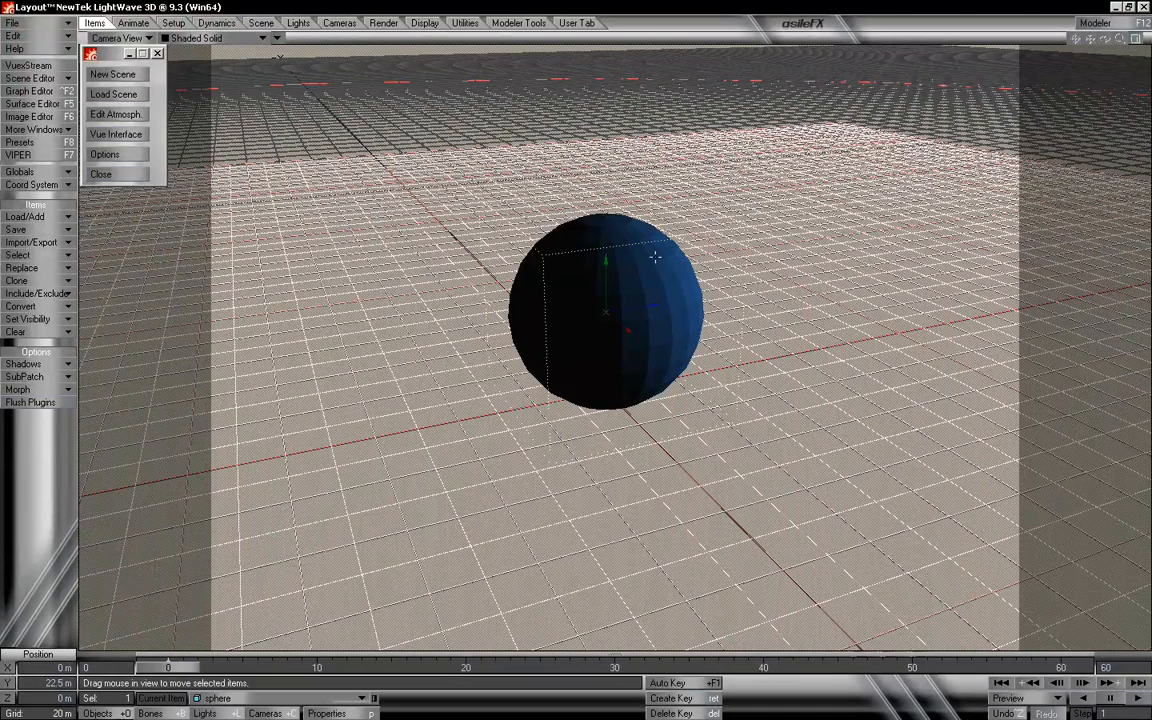
left_click(30, 103)
left_click_drag(355, 193, 350, 117)
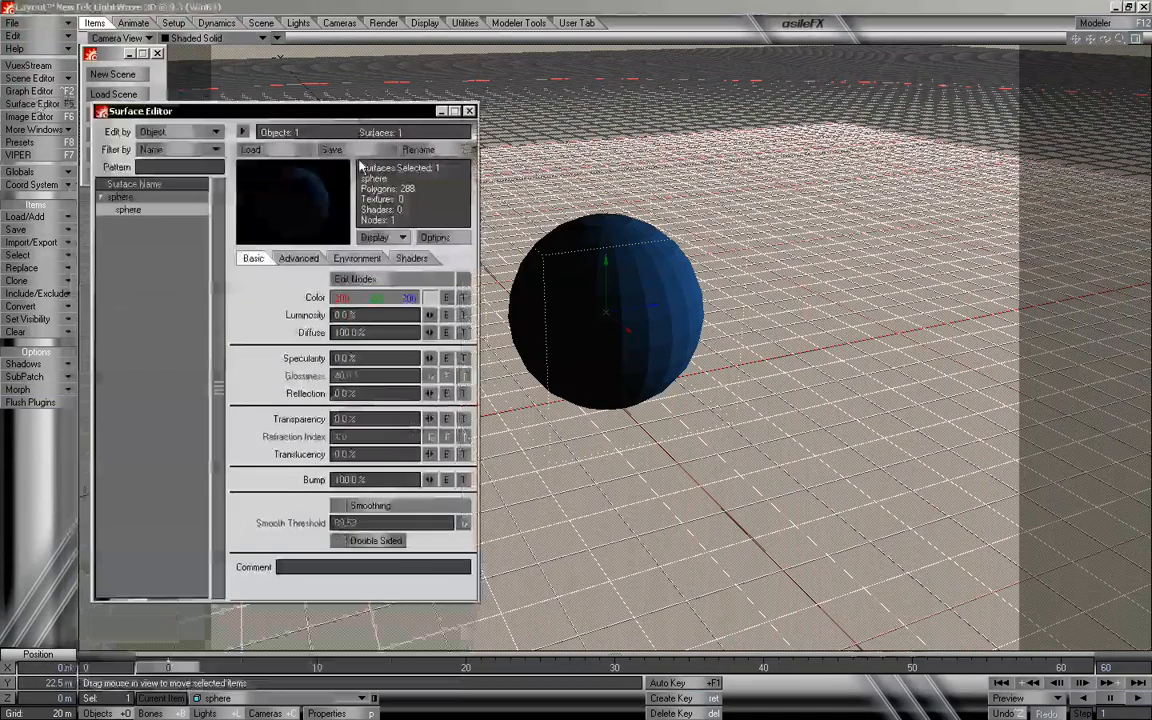
left_click(431, 297)
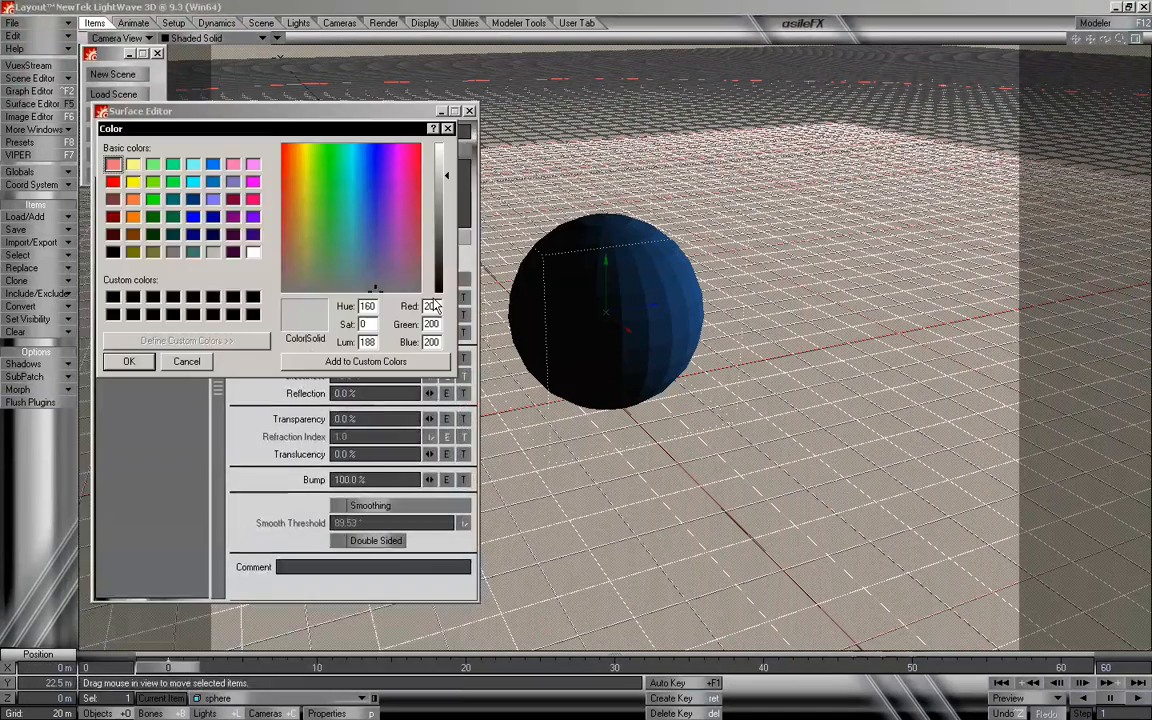
left_click(441, 154)
left_click(130, 361)
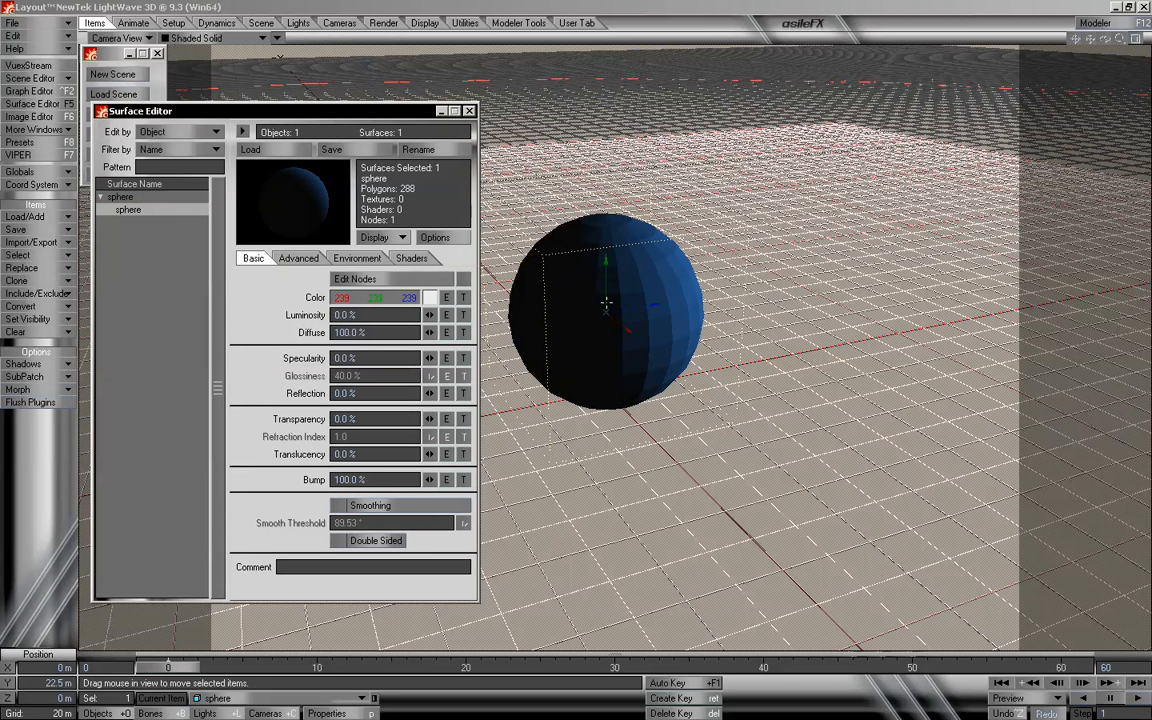
- Enable smoothing on the sphere's surface, raise its specularity and close the Surface Editor
left_click(413, 504)
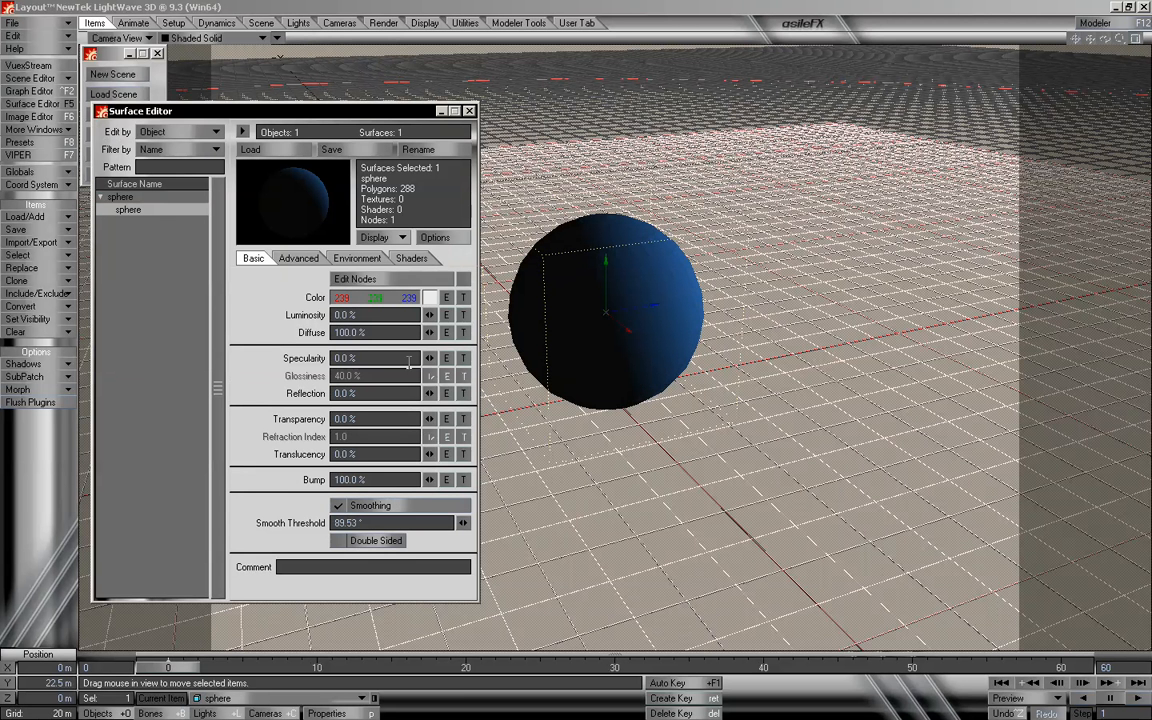
mouse_move(437, 362)
left_mouse_down()
mouse_move(392, 328)
mouse_move(435, 380)
mouse_move(440, 355)
left_mouse_up()
left_click(469, 110)
- Reselect VueCamera and move it closer to the sphere, to about X 158.2, Y 86.6, Z -38.5 m
key("shift+c")
left_click_drag(590, 345, 602, 286)
right_click_drag(602, 286, 602, 342)
left_click_drag(602, 342, 662, 314)
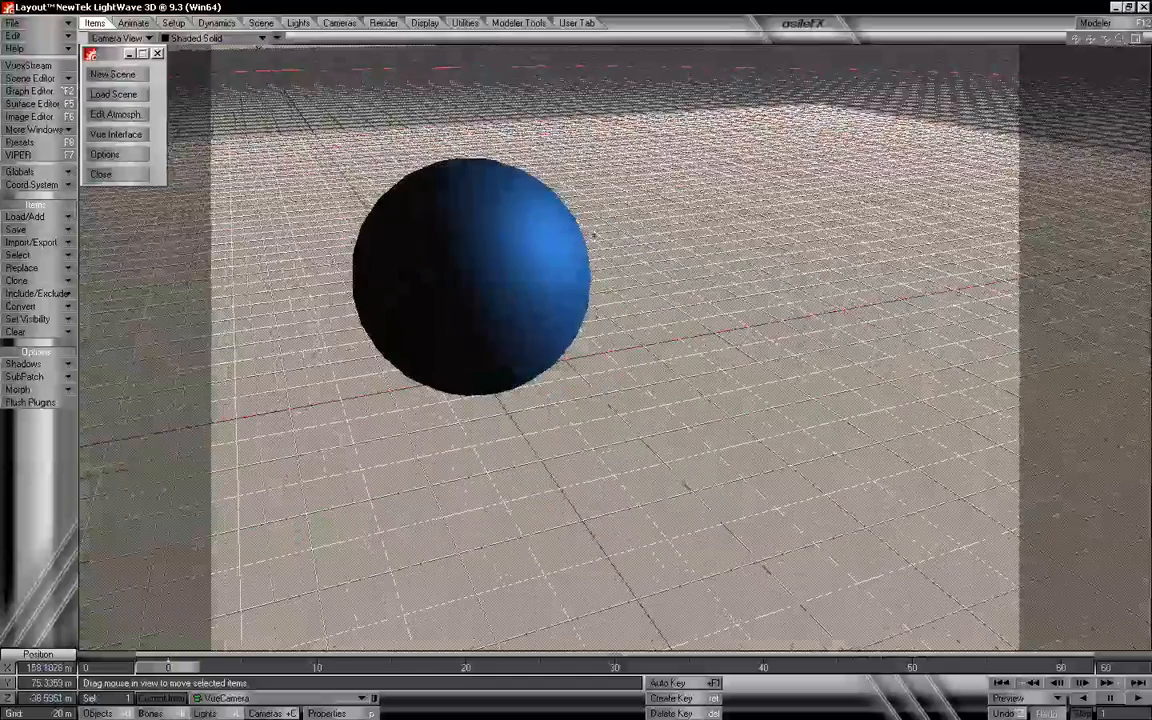
right_click_drag(652, 362, 650, 331)
- Switch to Vue, refresh the Main camera view and inspect the picture size and aspect ratio in Render Options
key("alt+Tab")
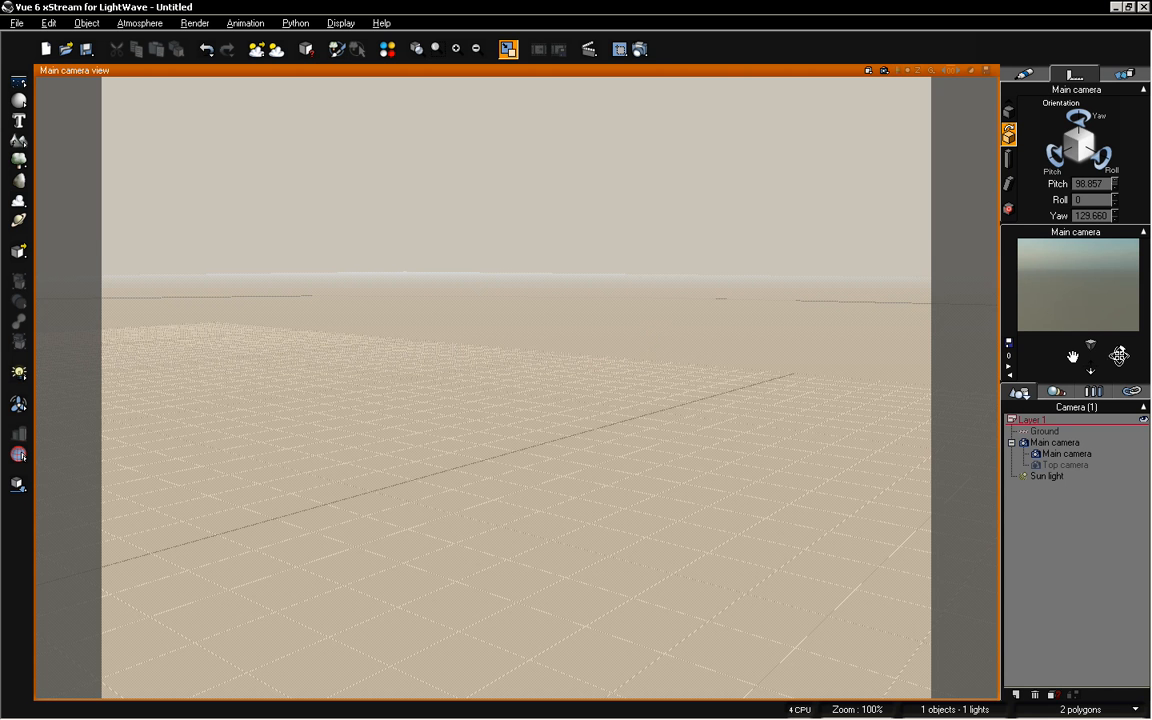
left_click(1094, 367)
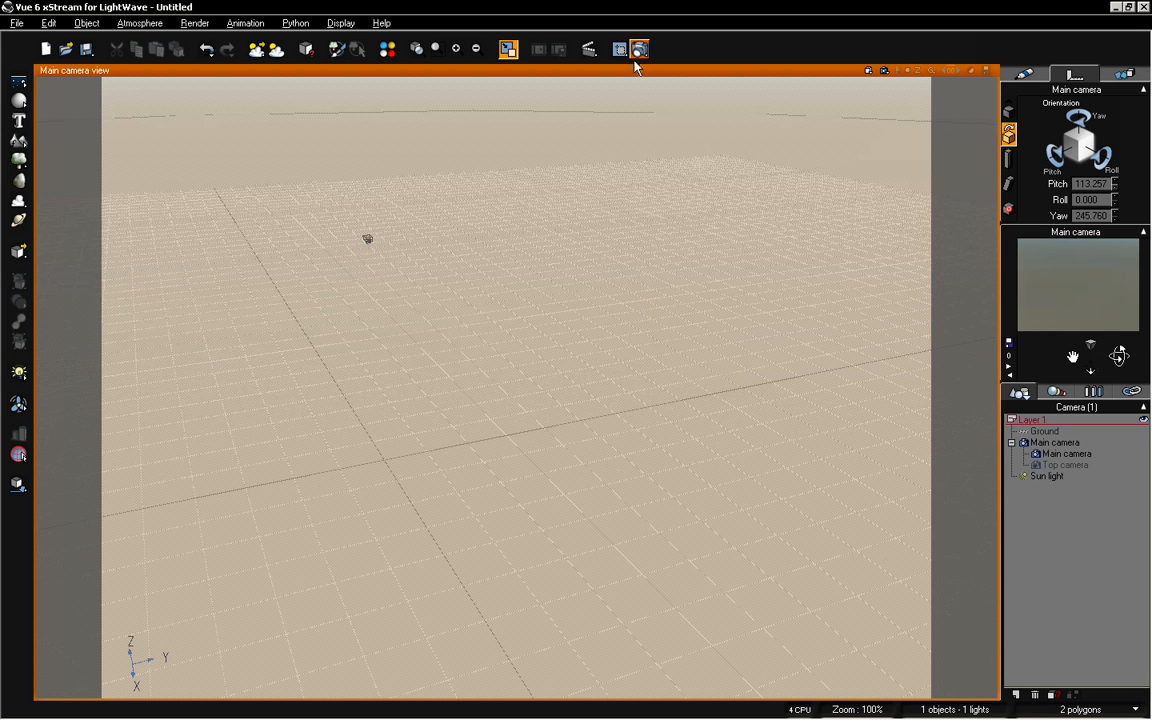
left_click(587, 48)
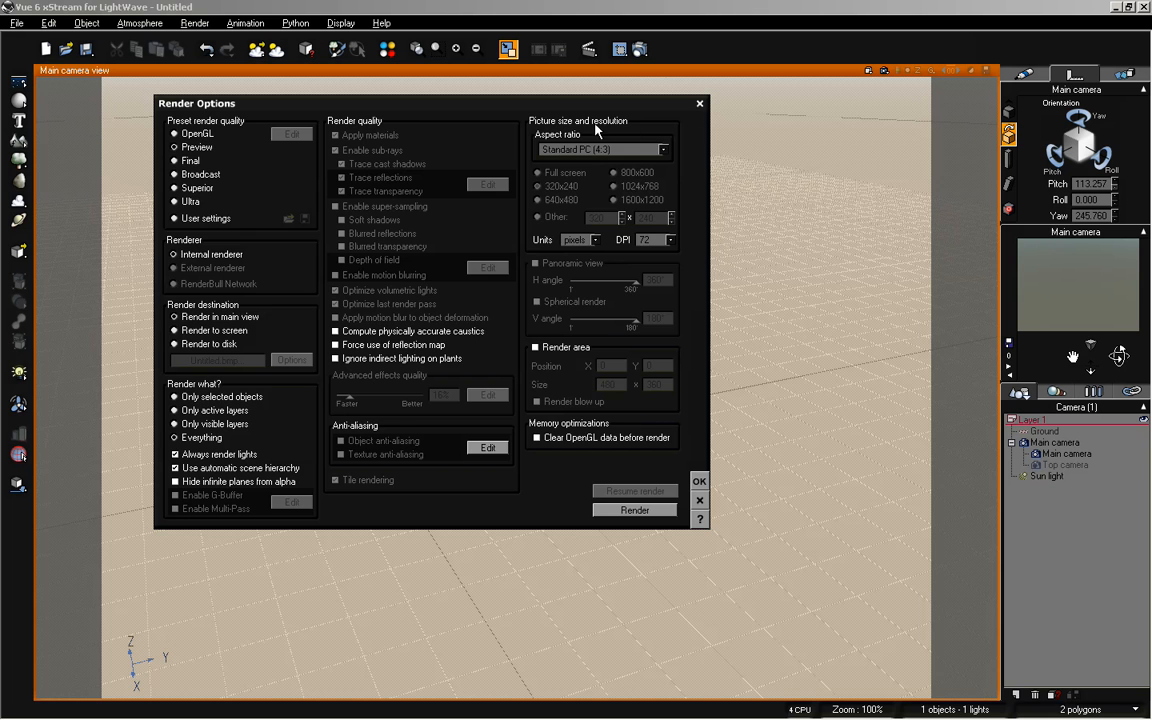
left_click(700, 103)
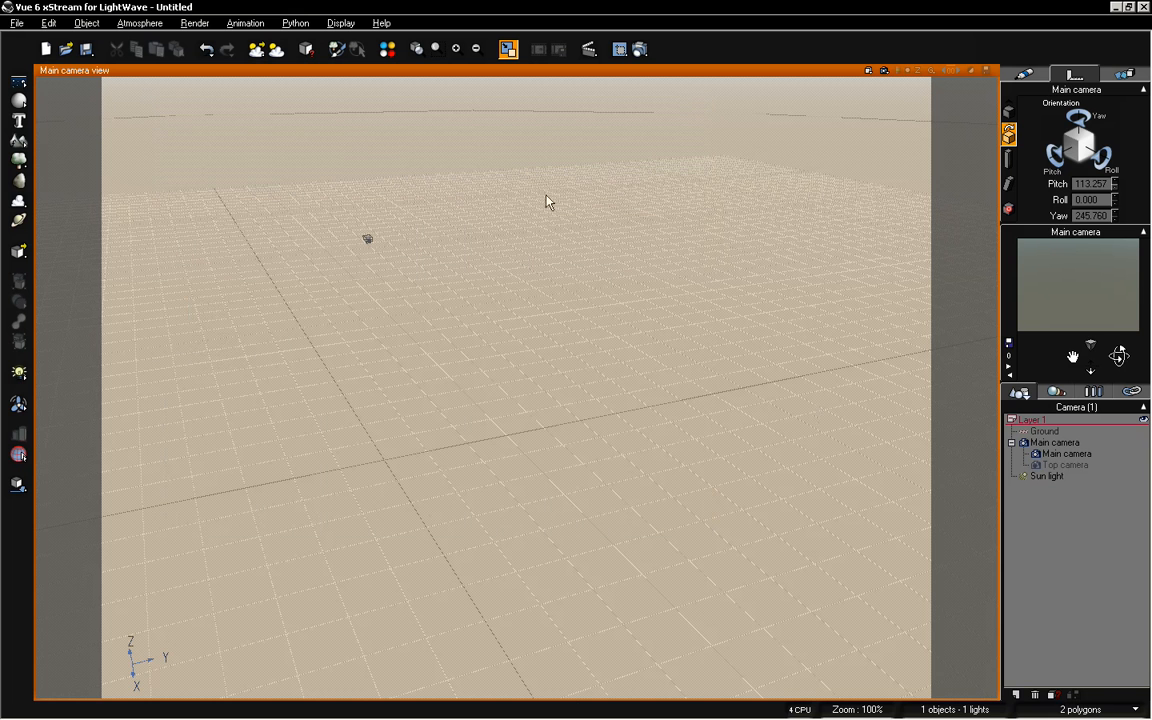
- Switch to LightWave and set VueCamera's resolution to the HDTV (1280 x 720) preset
key("alt+Tab")
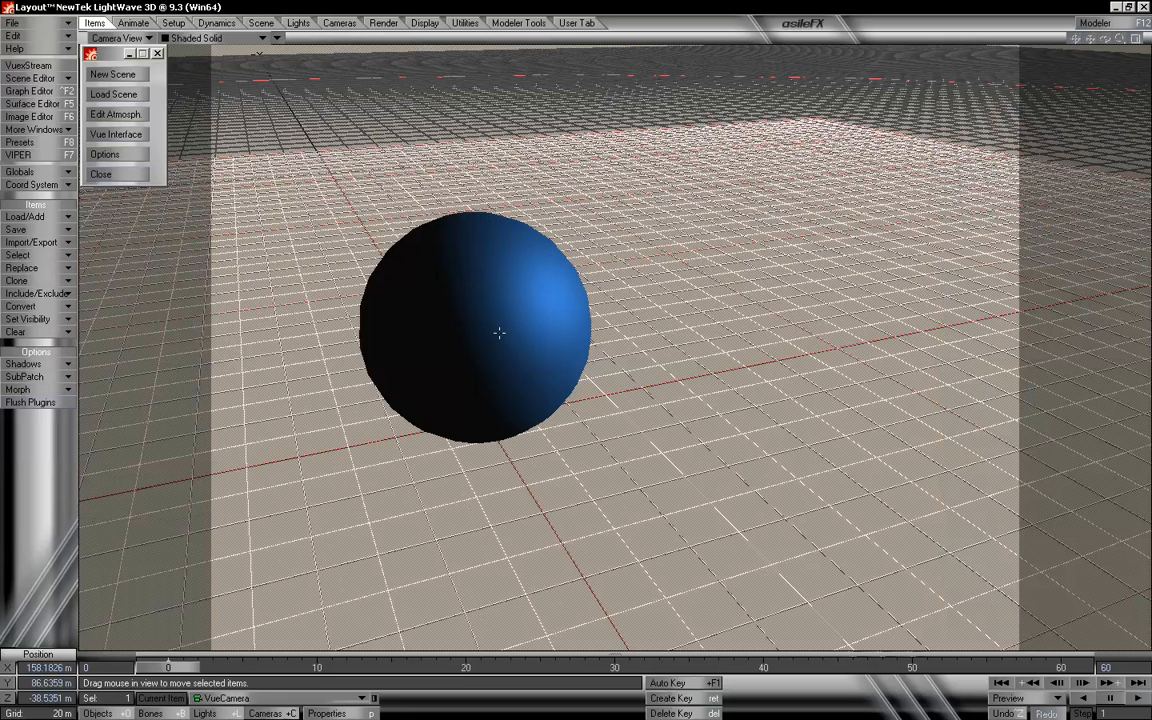
left_click(327, 713)
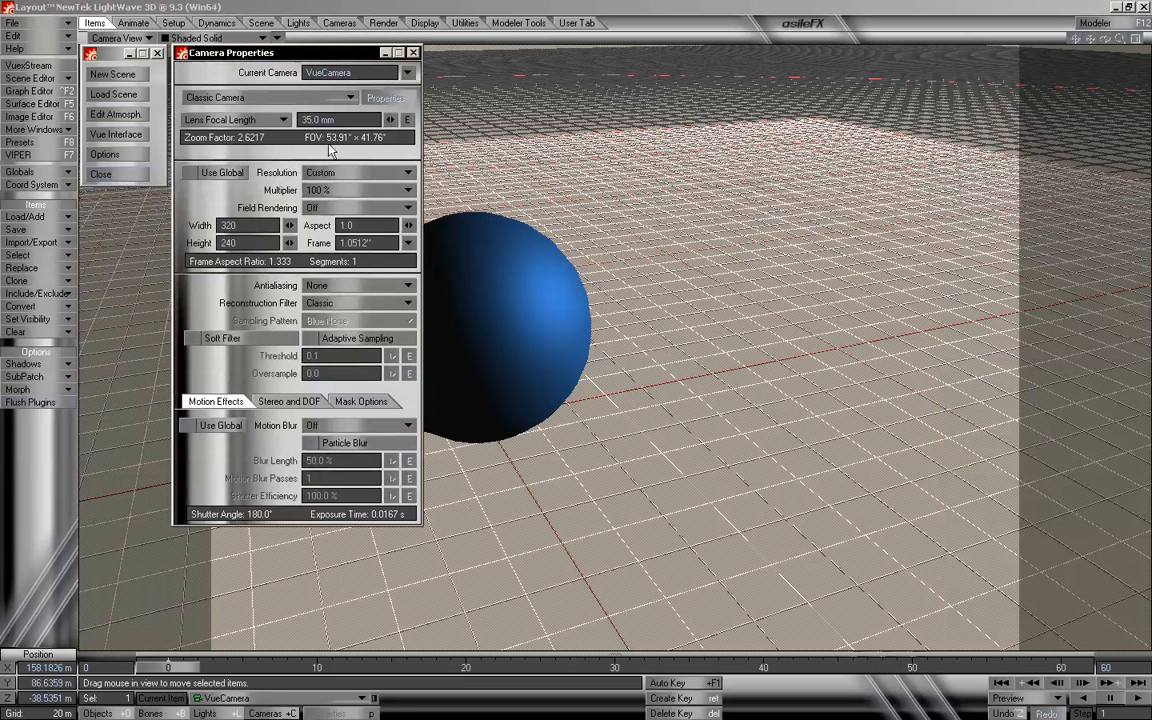
left_click(330, 172)
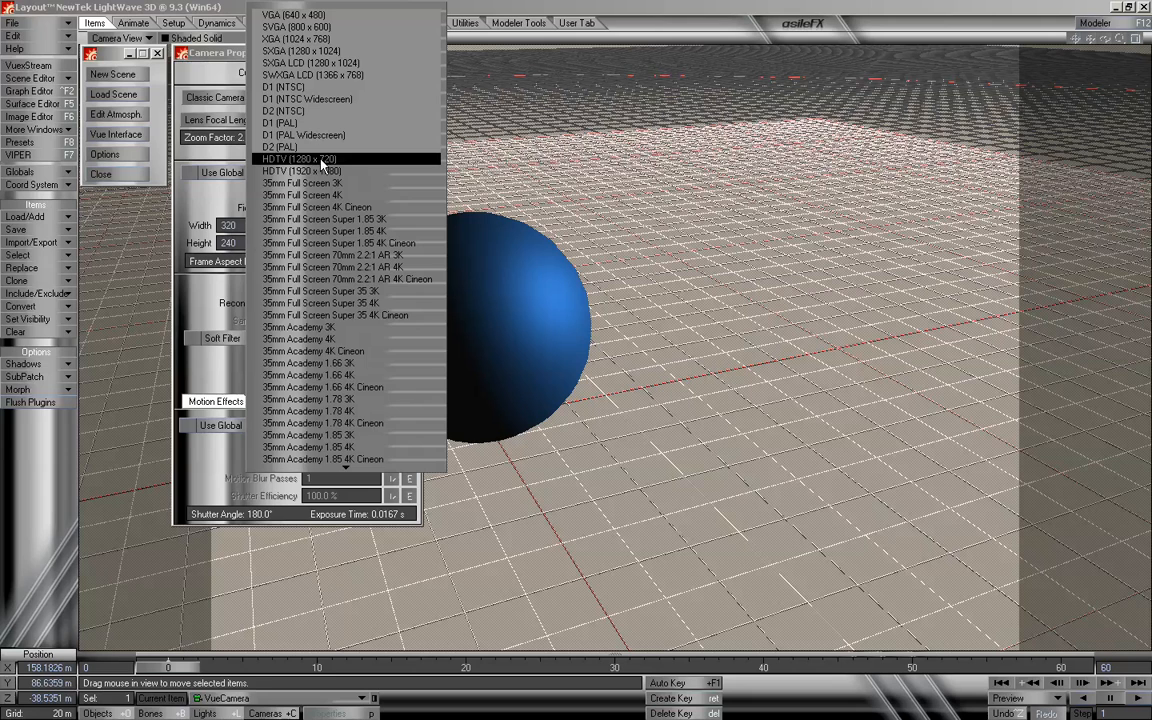
left_click(326, 160)
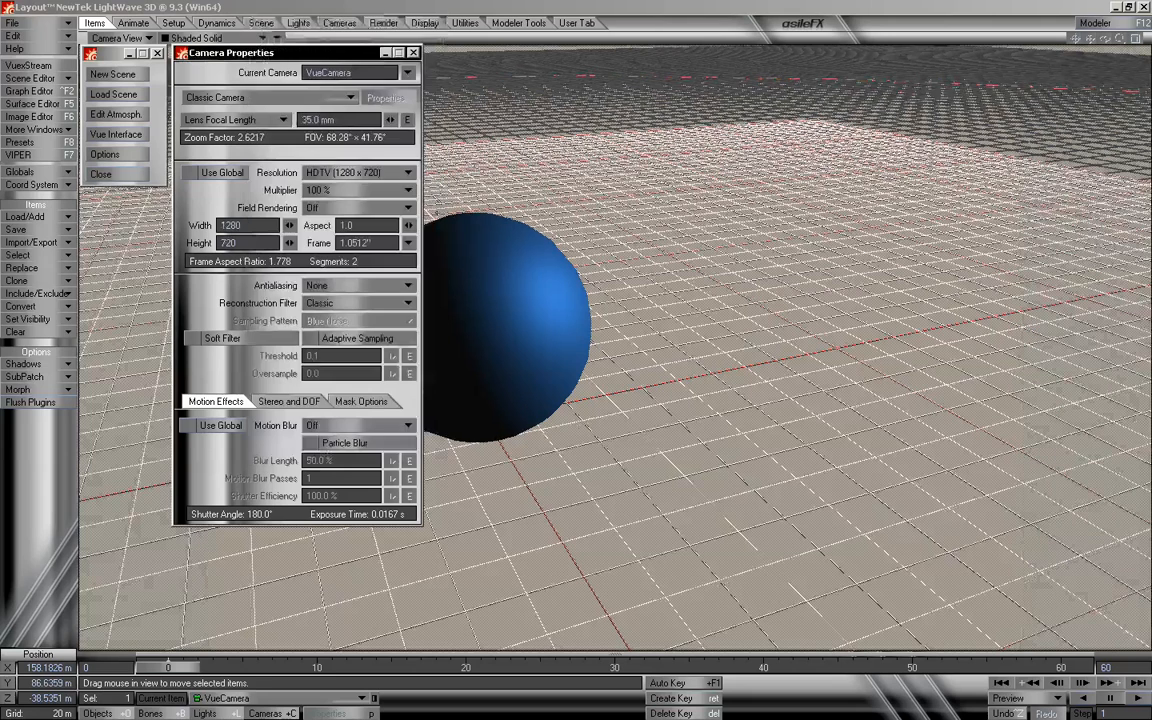
left_click(413, 53)
- Return to Vue and check whether its render options match LightWave's new camera resolution
key("alt+Tab")
key("alt+Tab")
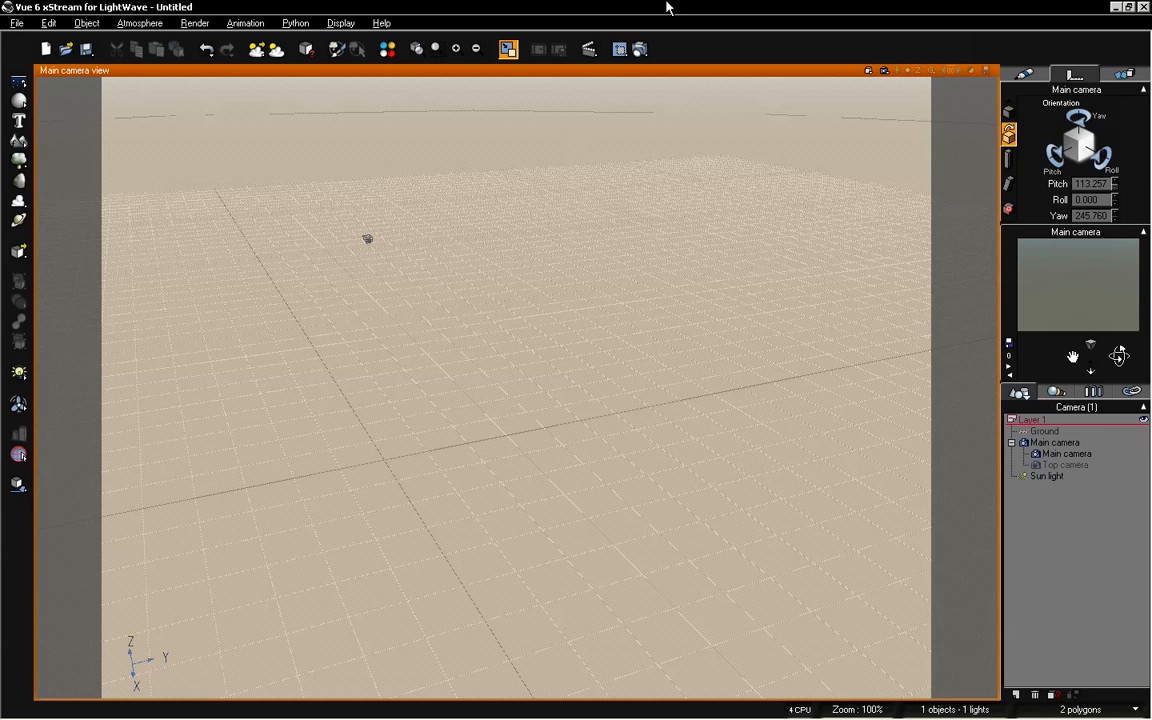
left_click(640, 49)
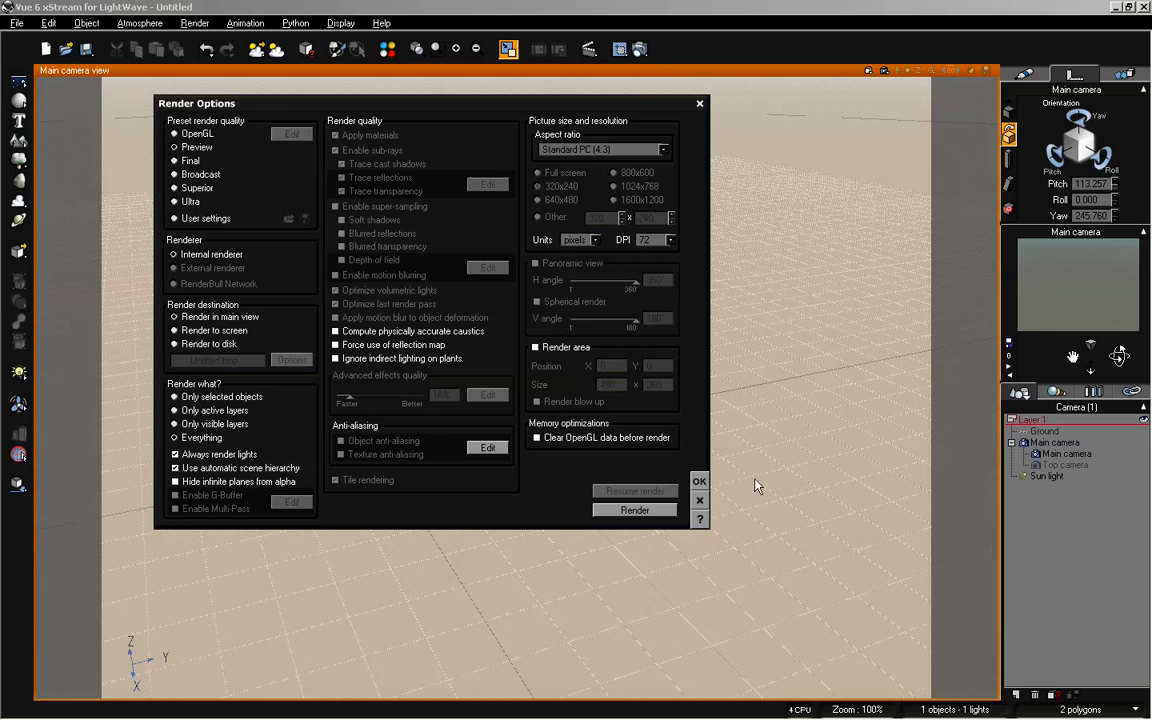
left_click(699, 481)
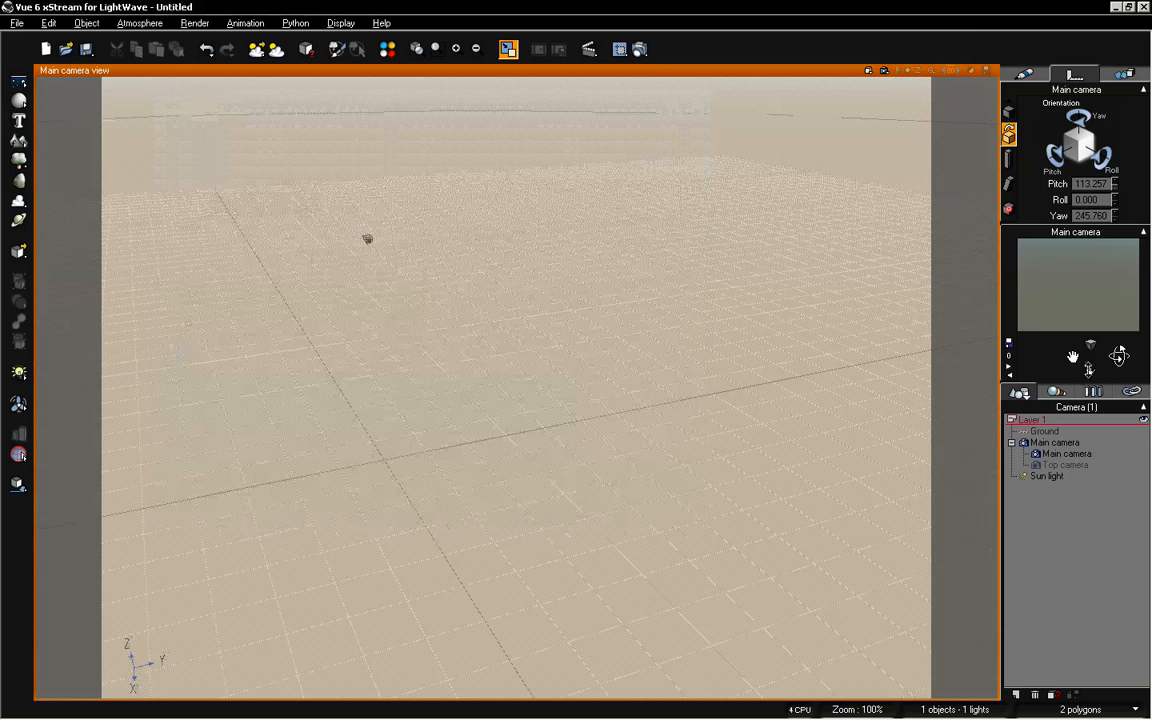
- Compare LightWave's camera view, then in Vue's Render Options choose the Widescreen (16:10) aspect ratio and rendering to screen
key("alt+Tab")
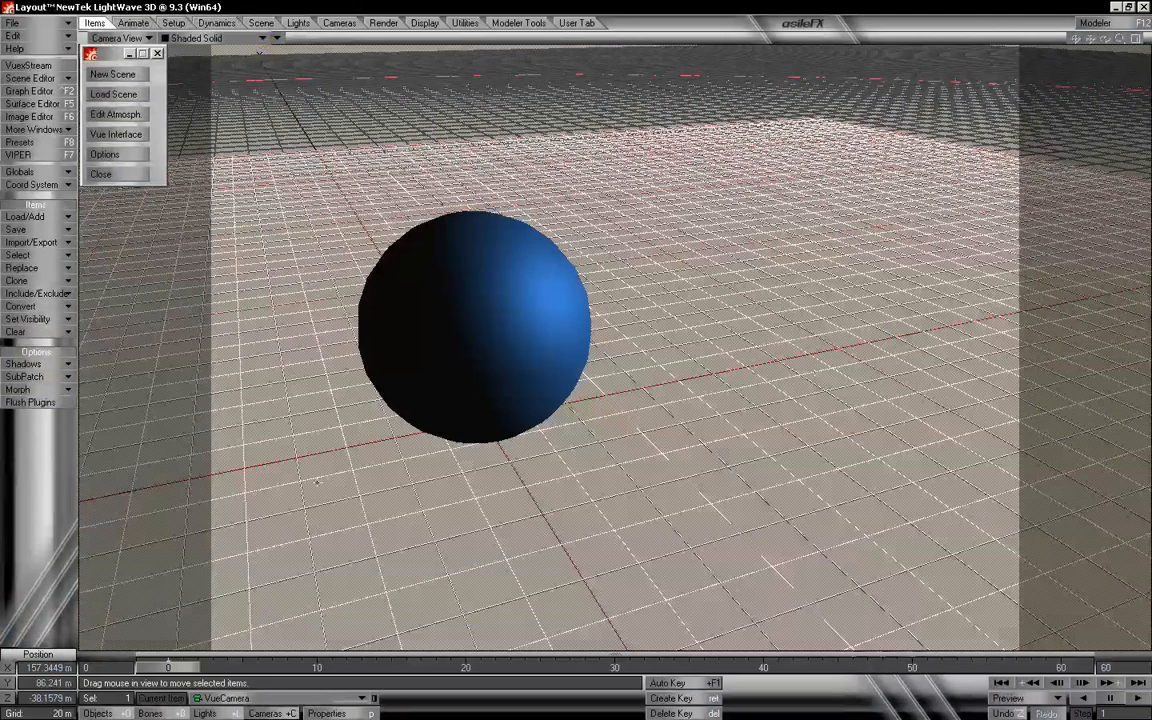
key("alt+Tab")
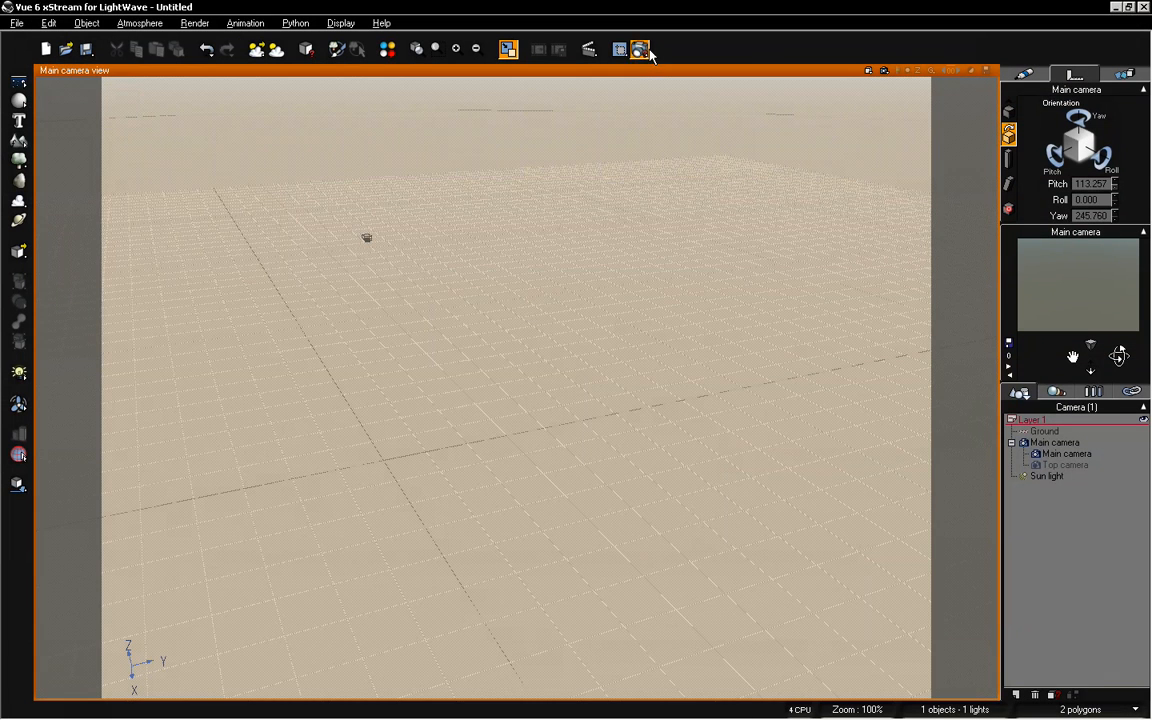
left_click(637, 48)
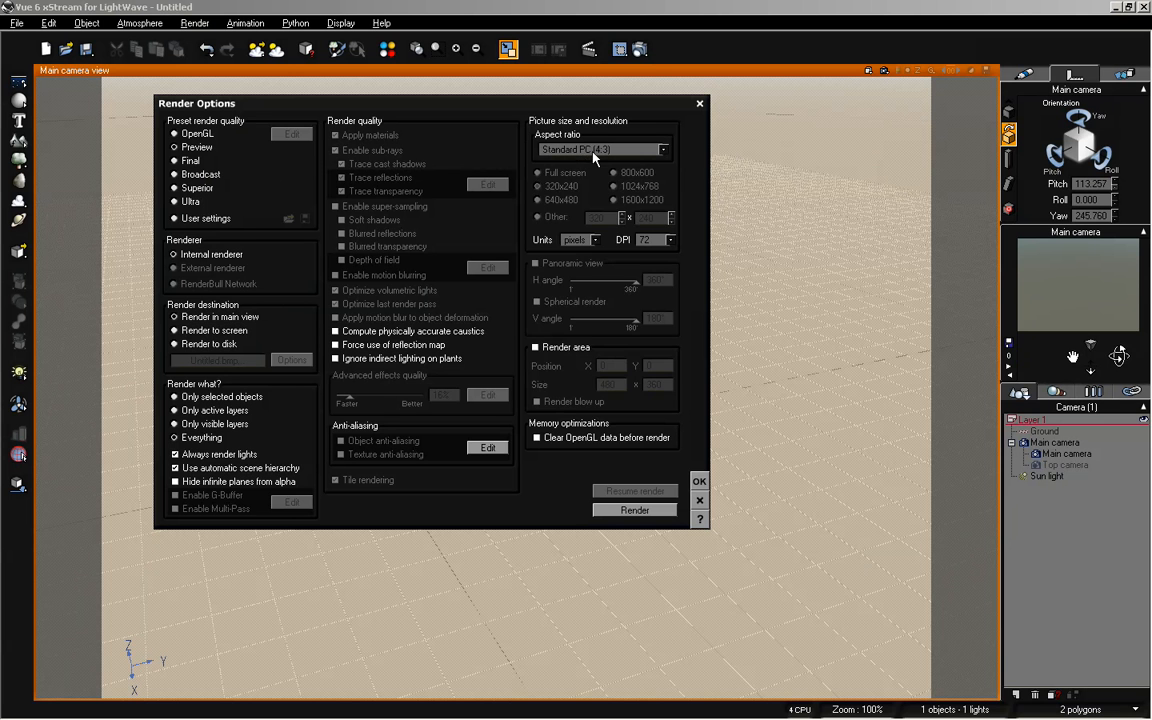
left_click(582, 150)
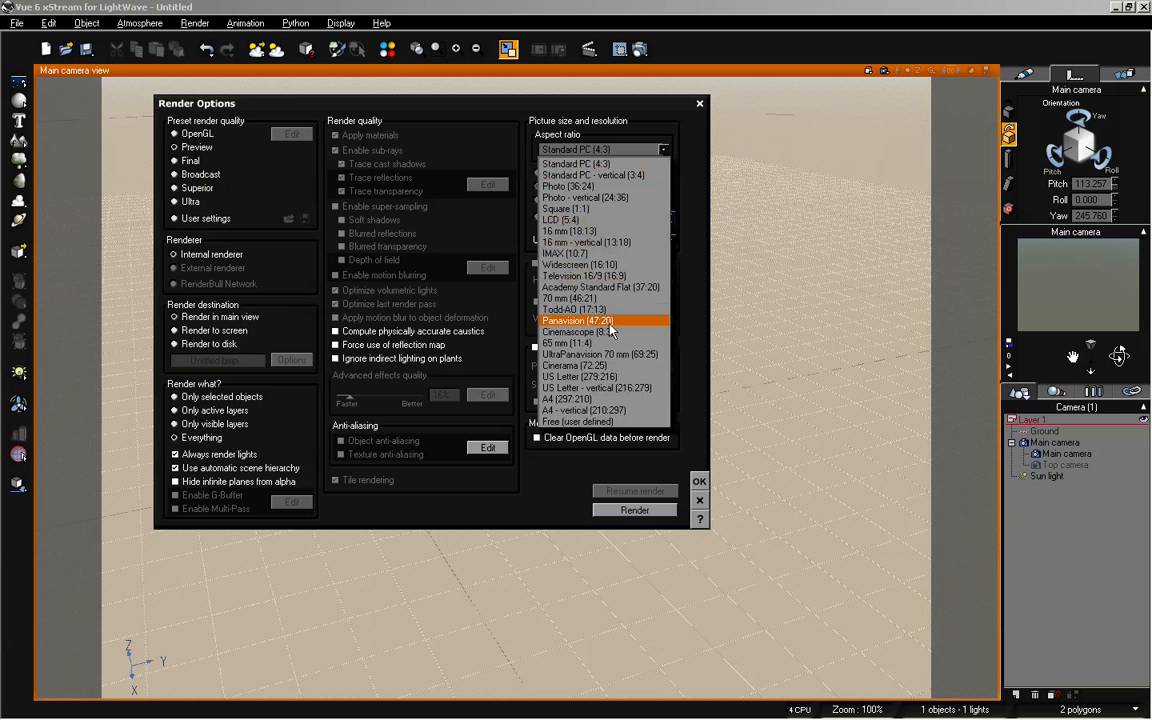
left_click(610, 266)
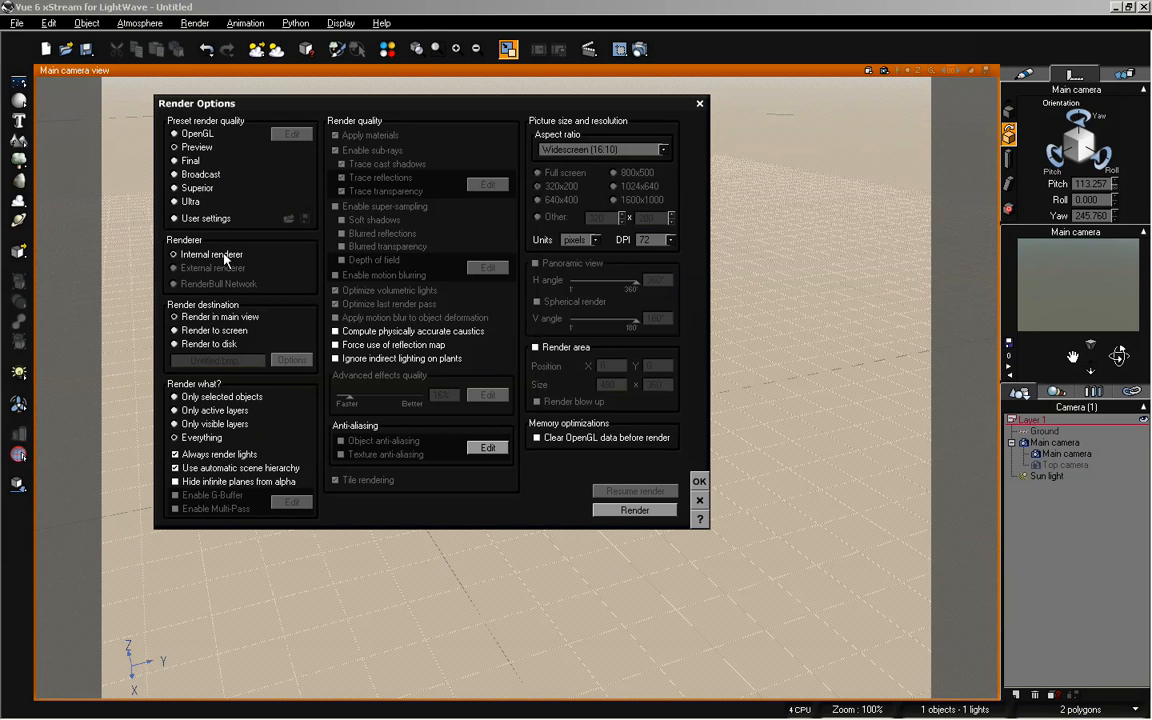
left_click(197, 331)
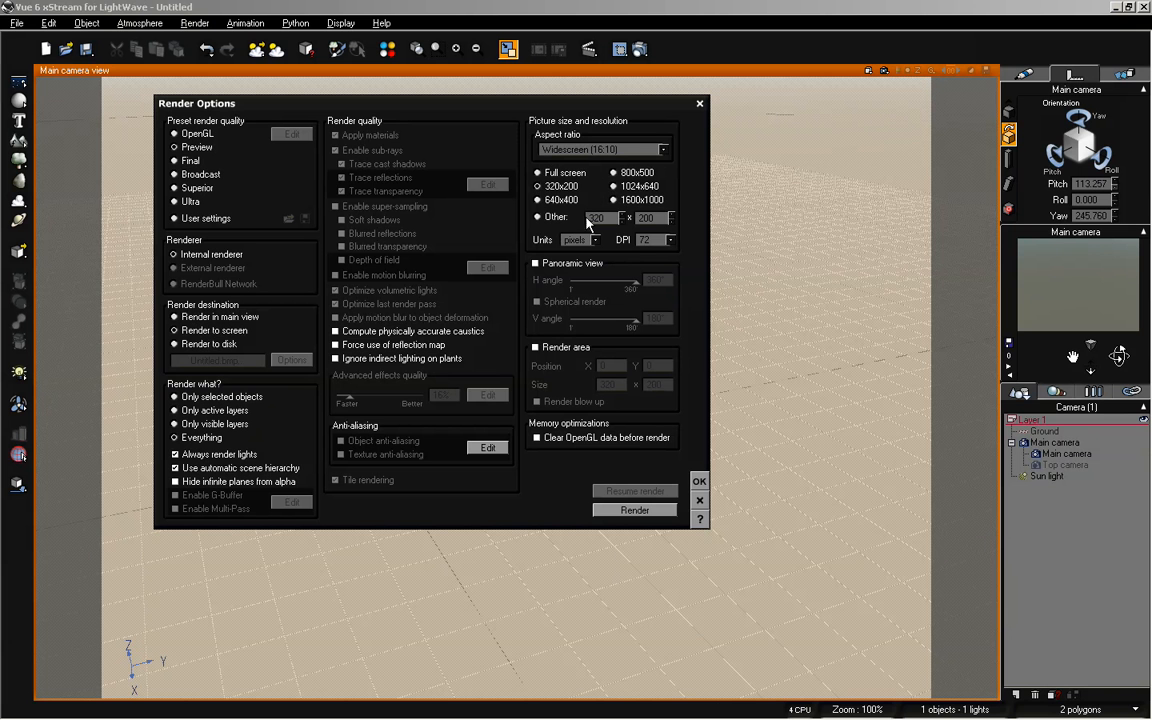
- Set the picture's aspect ratio to Television 16/9 with a custom height of 720 pixels and accept the render options
left_click_drag(639, 215, 663, 233)
type("720")
left_click(600, 149)
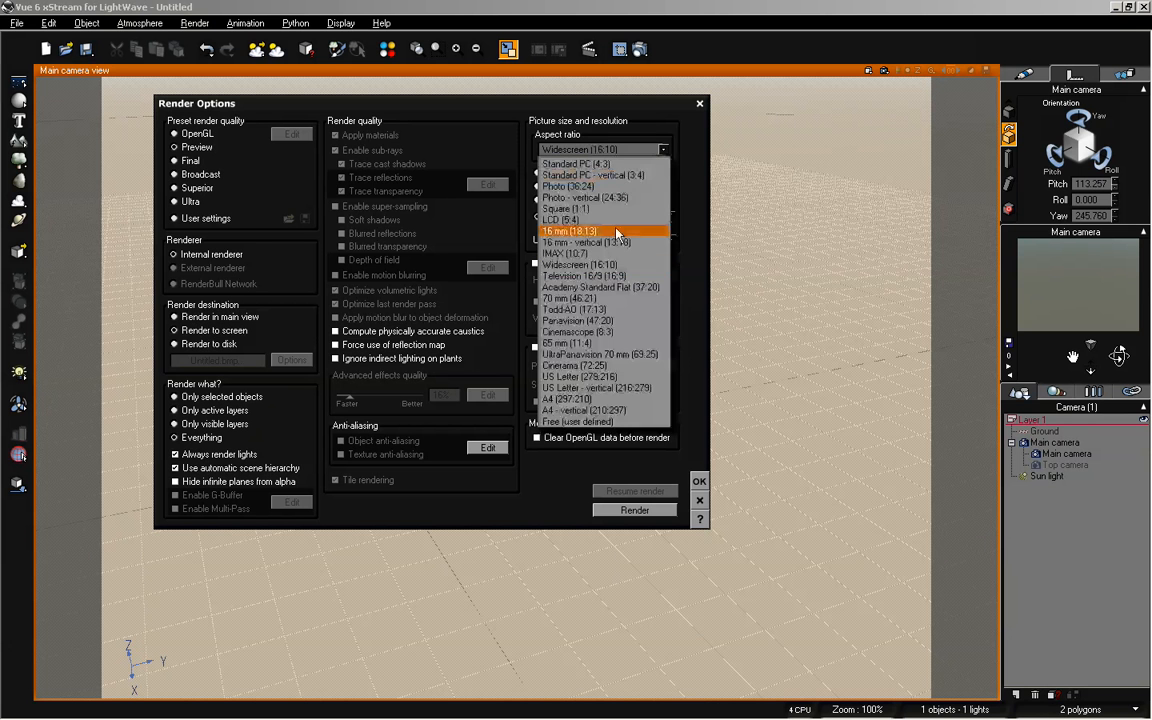
left_click(560, 268)
double_click(646, 218)
type("72")
left_click(705, 487)
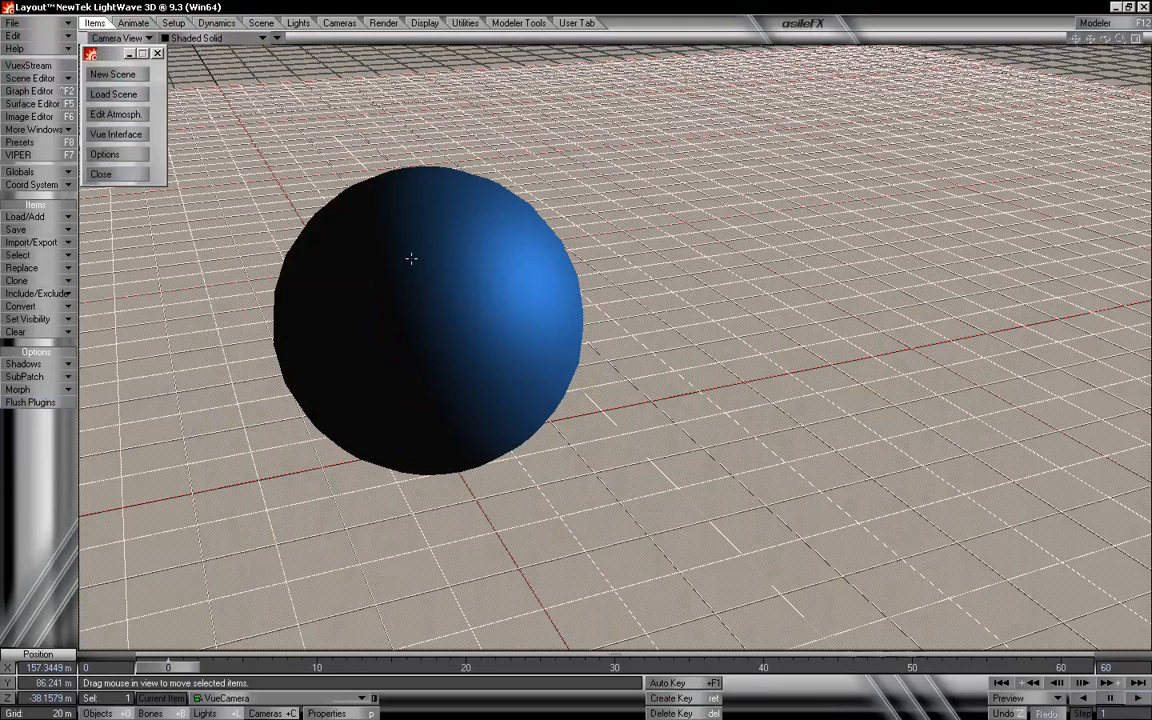
- Switch to LightWave and set VueCamera's antialiasing to PLD 3-Pass in its camera properties
key("p")
left_click_drag(286, 51, 766, 50)
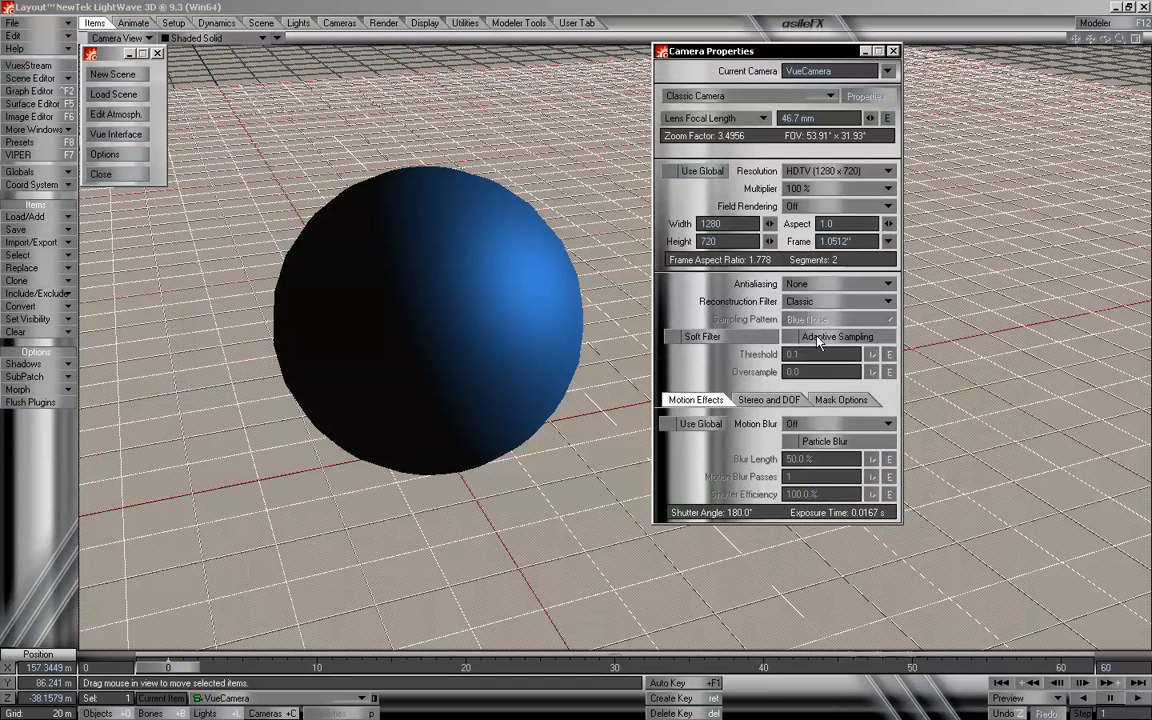
left_click(838, 285)
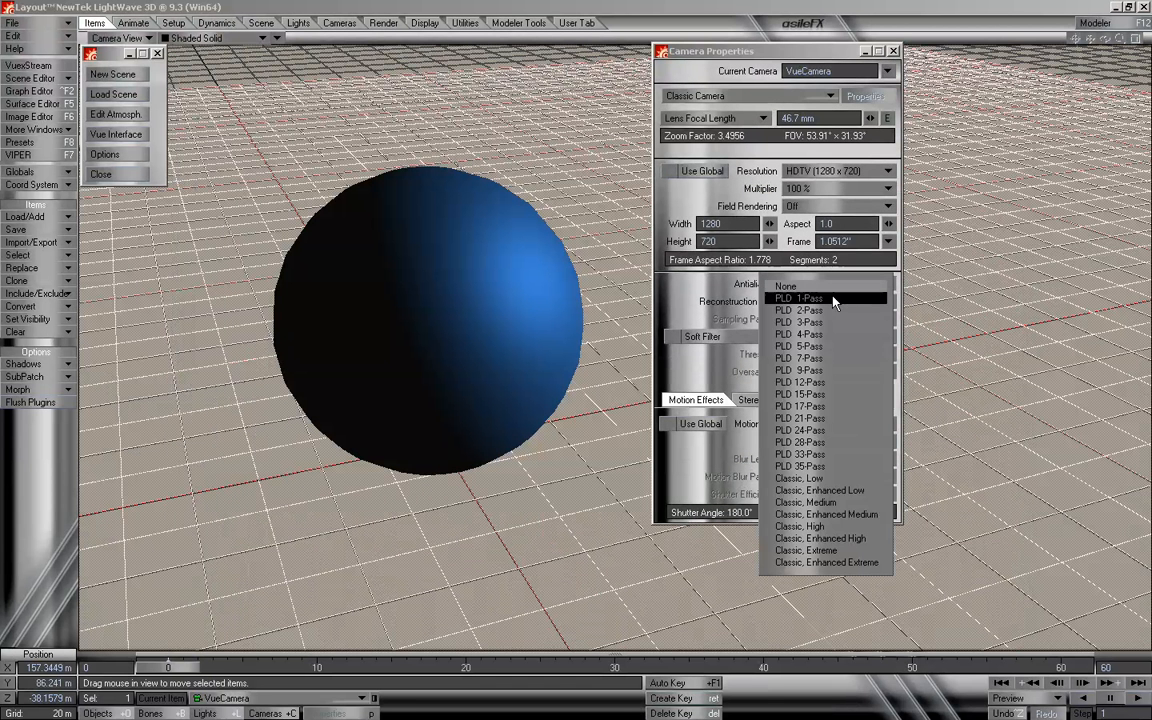
left_click(828, 323)
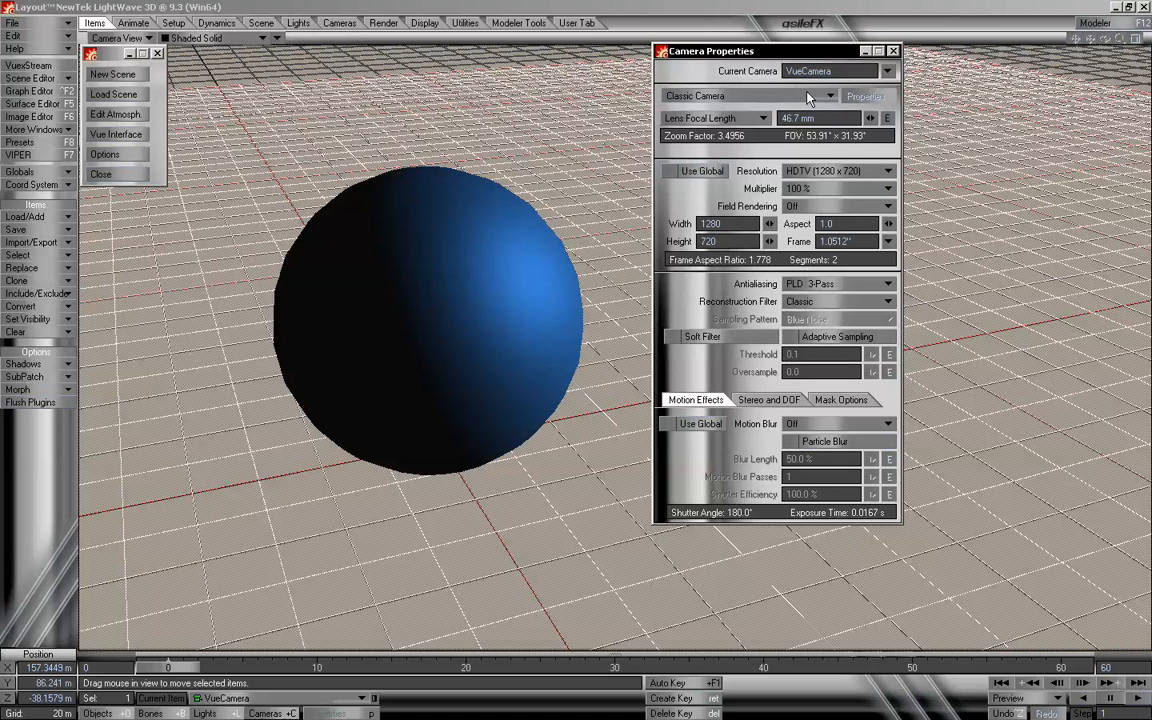
left_click(892, 52)
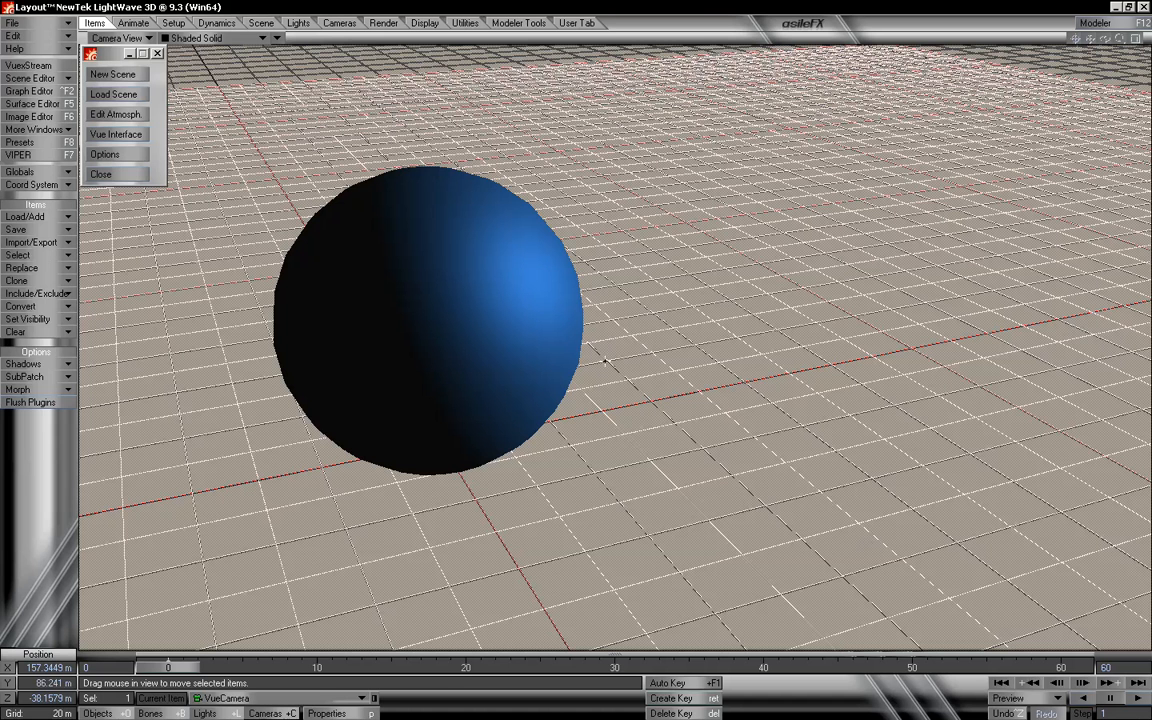
- Open Render Globals, check the preview size choices and select Image Viewer as the render display
left_click(390, 24)
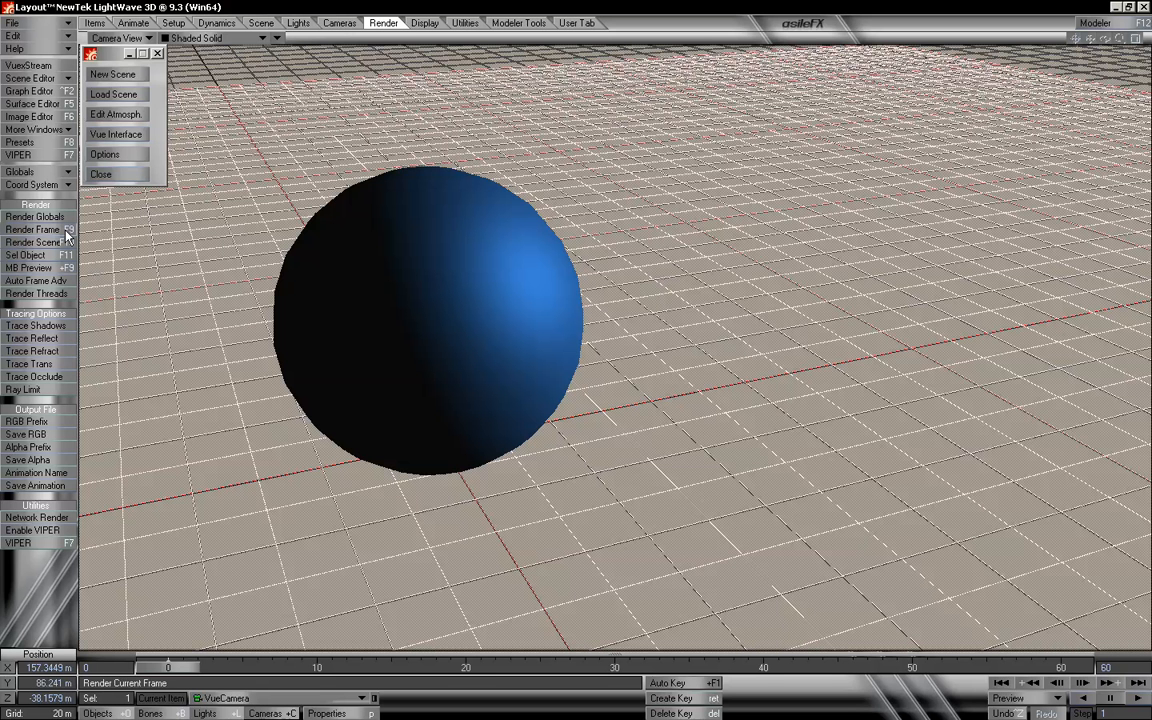
left_click(52, 216)
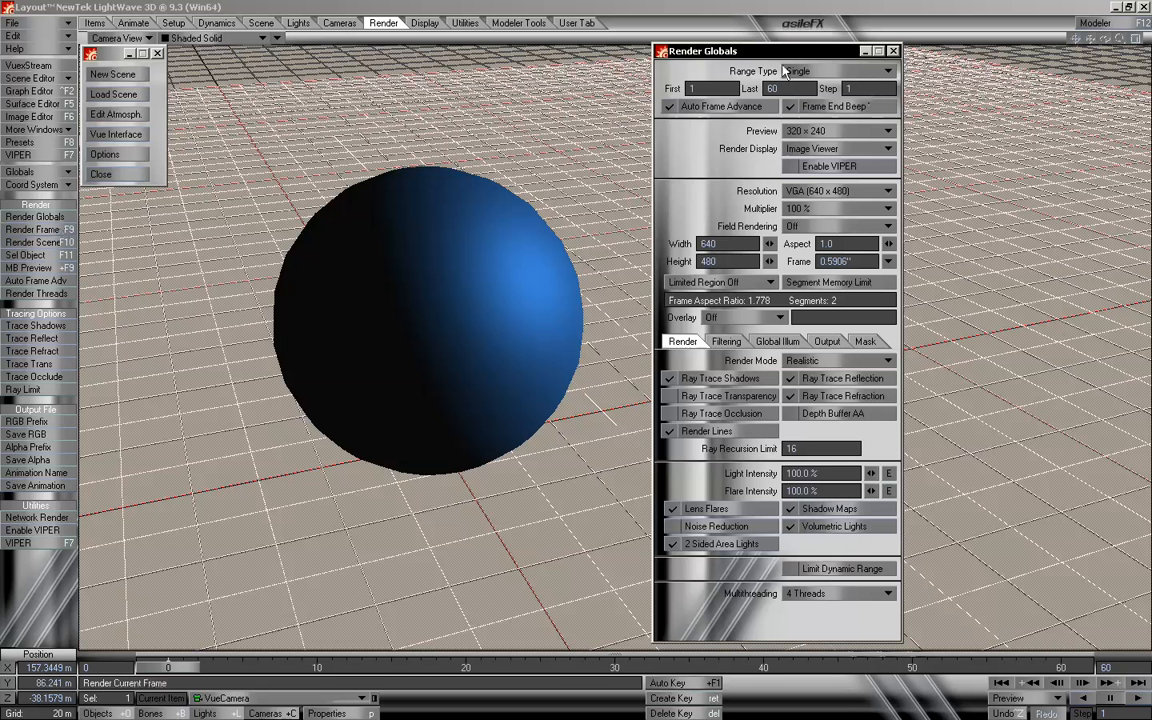
left_click_drag(788, 55, 745, 33)
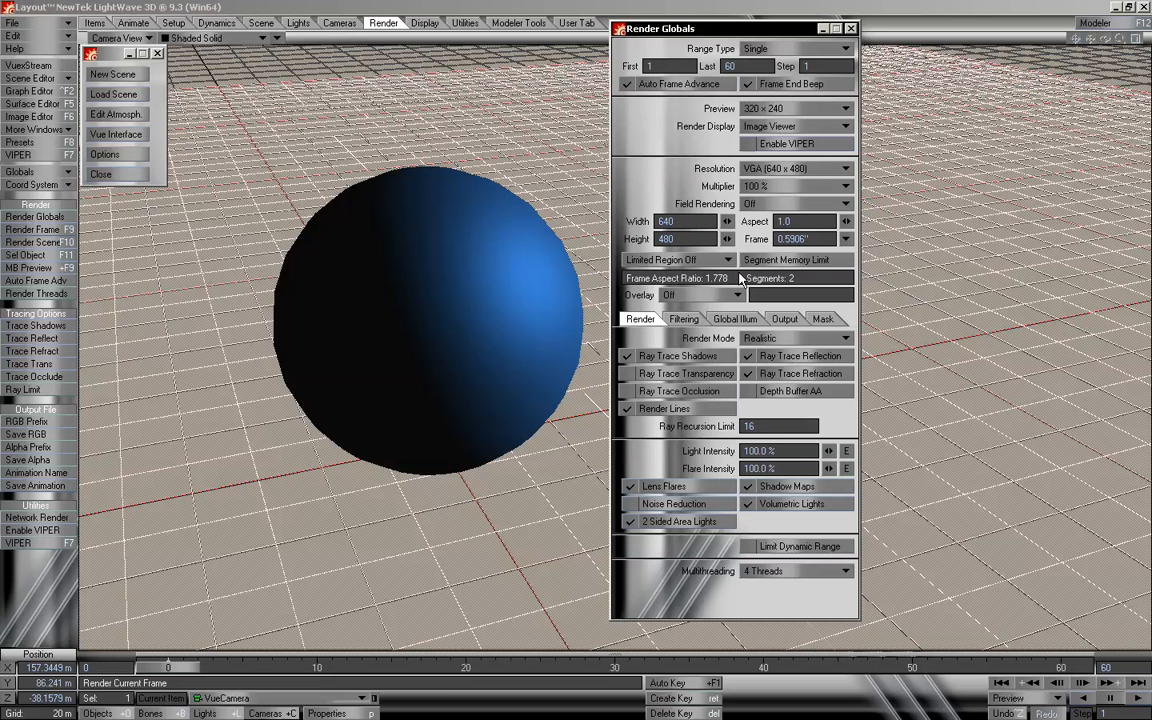
left_click(770, 108)
left_click(745, 108)
left_click(795, 126)
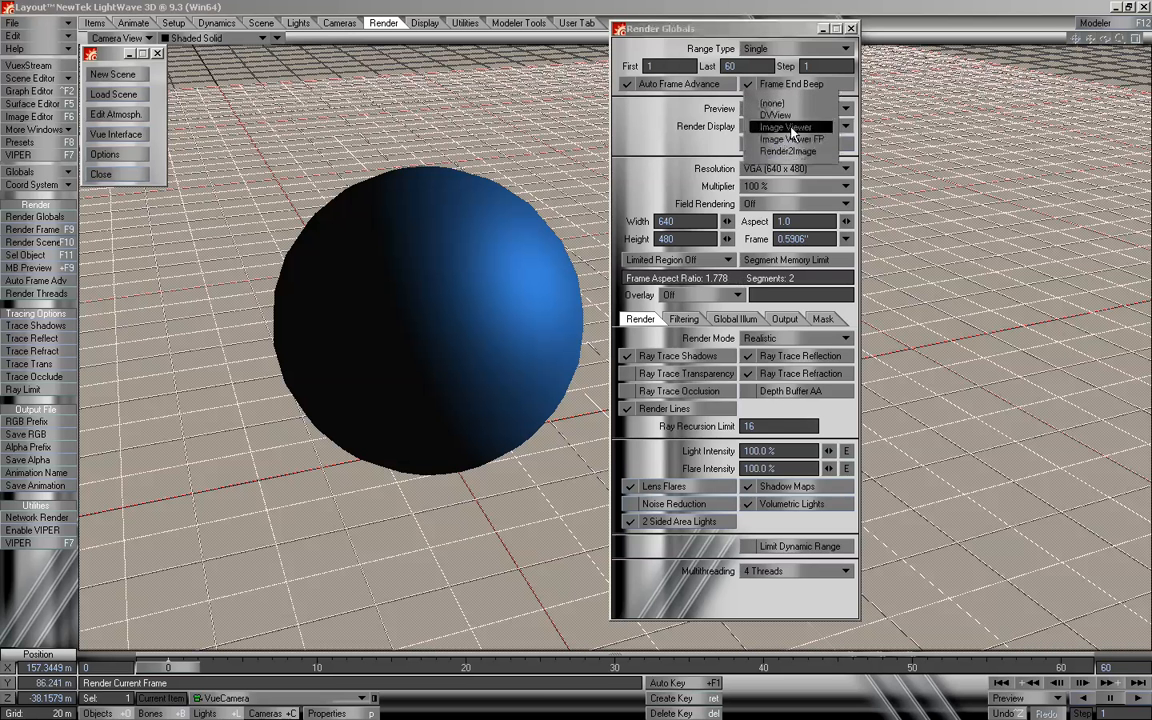
left_click(791, 135)
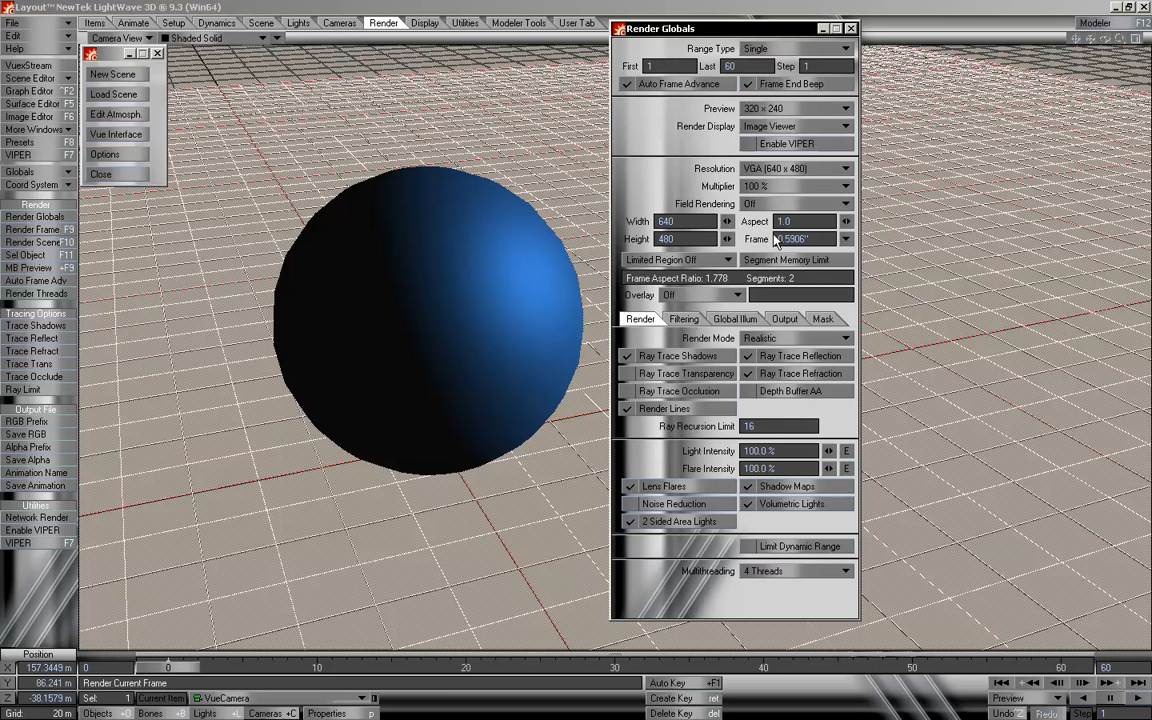
- Render the current frame, inspect the blue-lit sphere and its shadow, and close the image and Render Globals
left_click(47, 232)
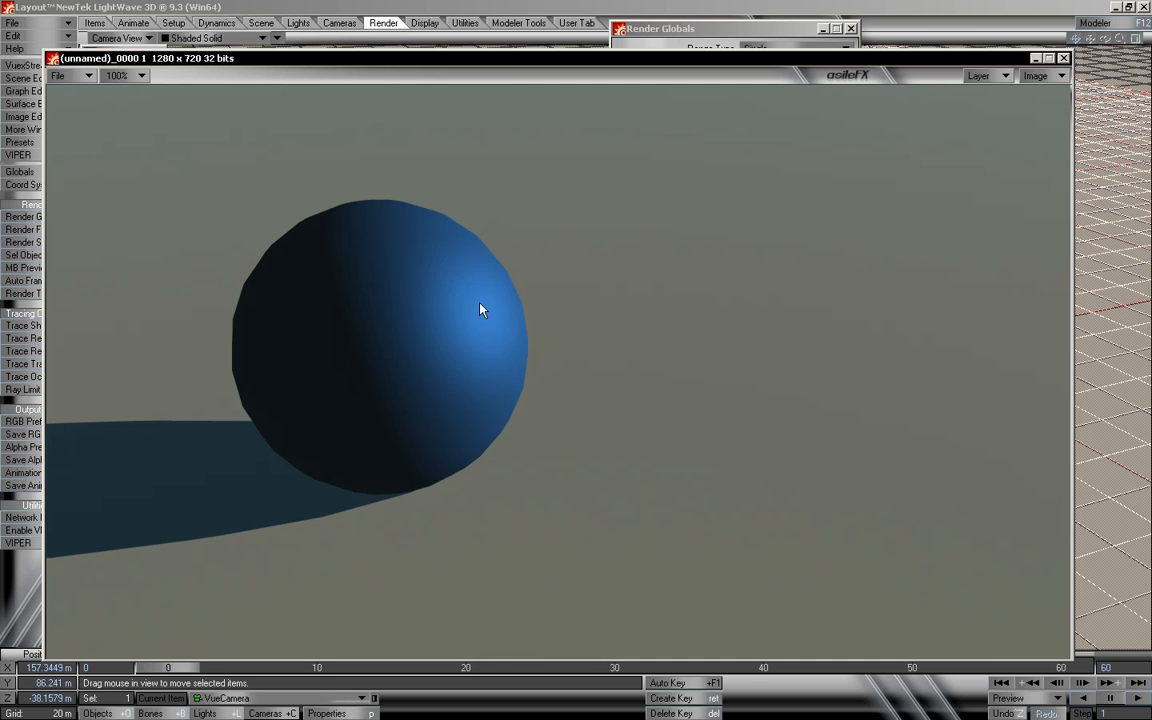
left_click(1064, 58)
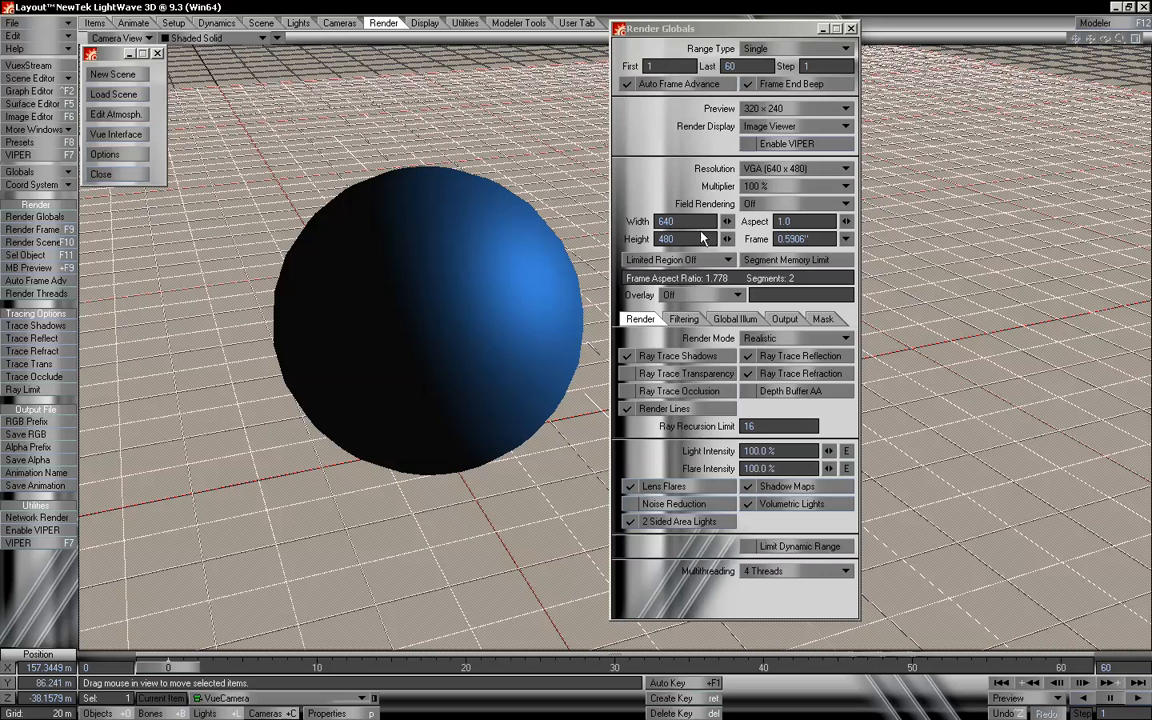
left_click(851, 28)
- Select VueLight and examine its light properties
key("shift+l")
key("p")
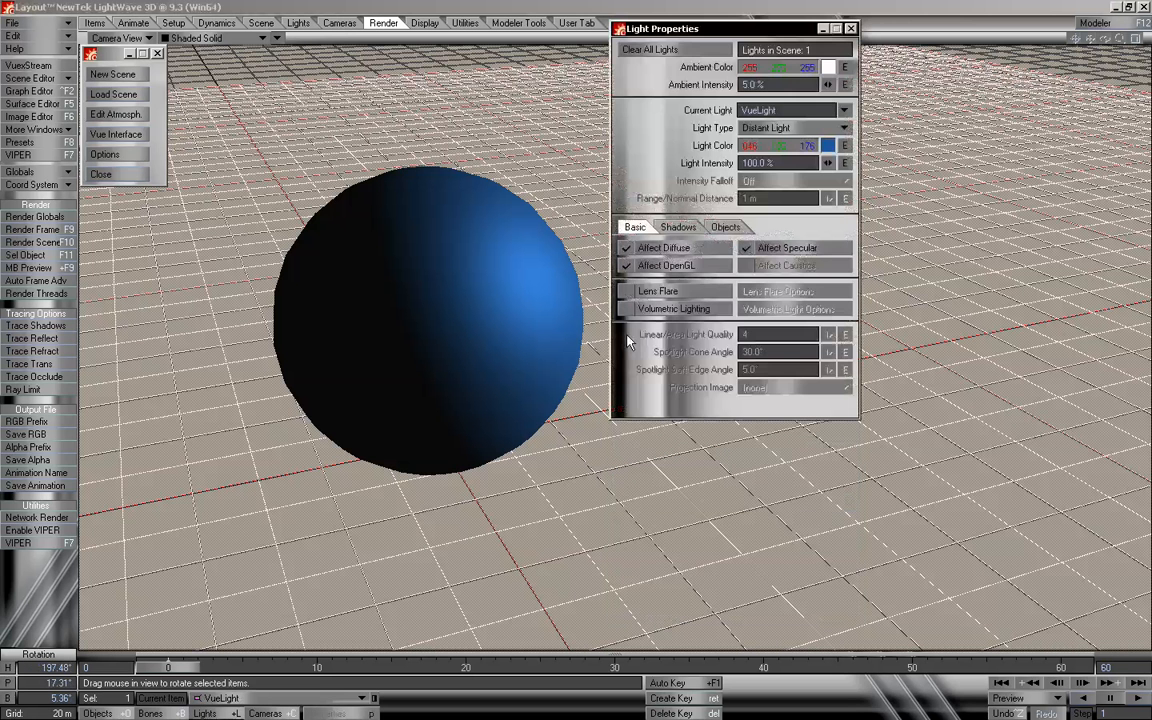
left_click_drag(749, 28, 939, 171)
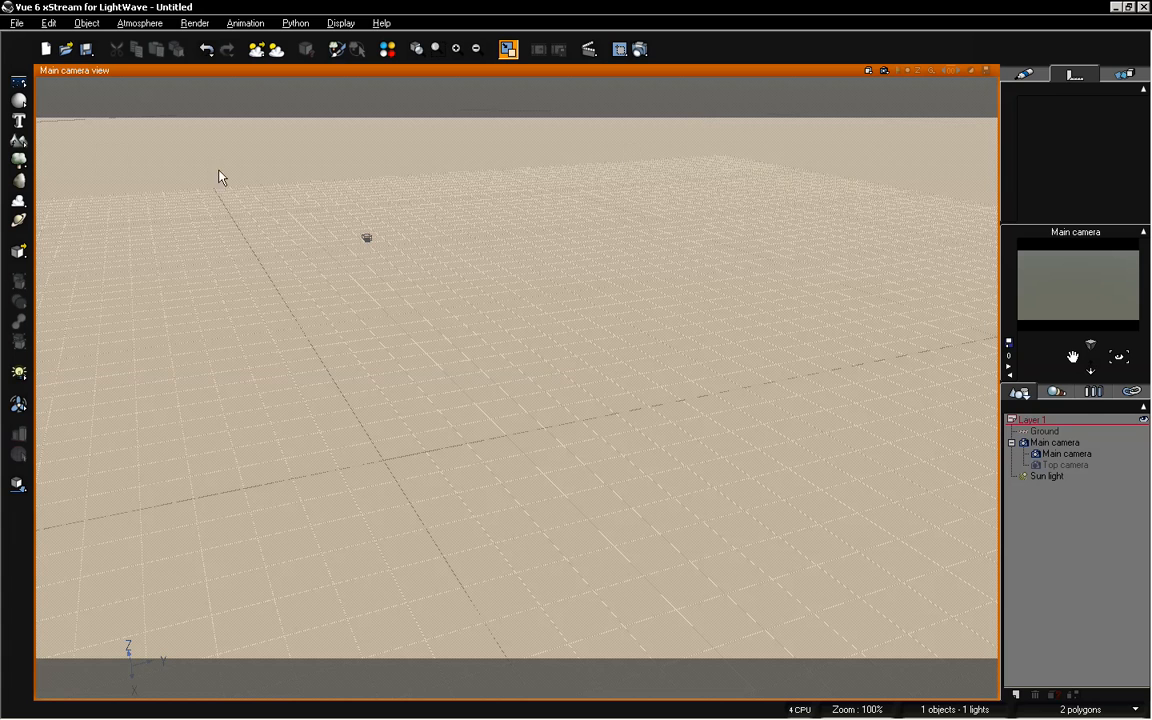
- Switch to Vue, add a sphere and place it within the main camera's field of view using the four-view layout
left_click(18, 101)
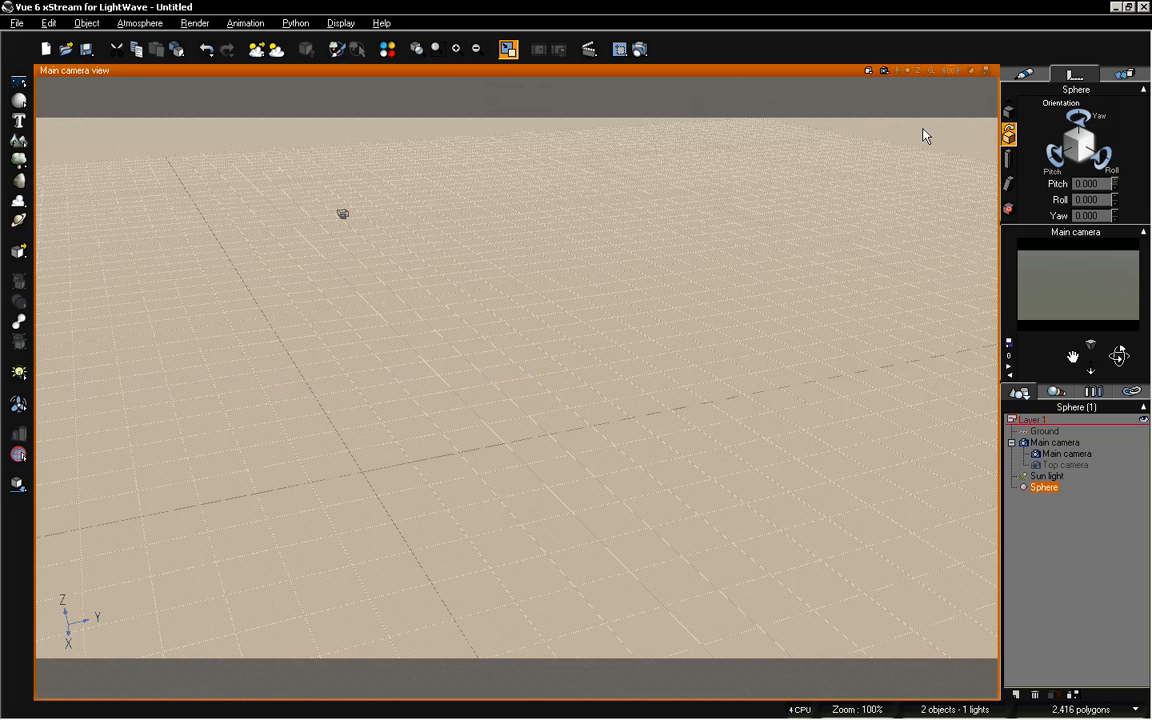
double_click(743, 73)
scroll(301, 310, "up", 5)
scroll(301, 313, "down", 10)
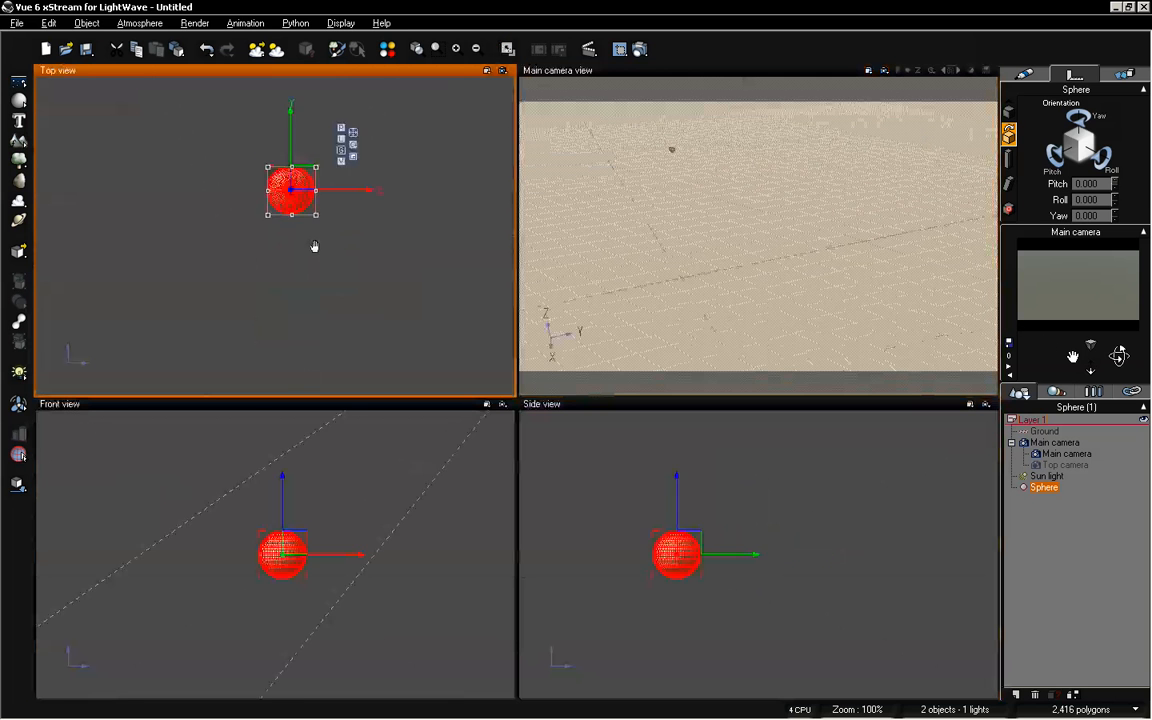
right_click_drag(454, 424, 500, 345)
scroll(466, 301, "down", 1)
scroll(444, 287, "up", 3)
right_click_drag(385, 272, 132, 135)
left_click_drag(361, 330, 304, 187)
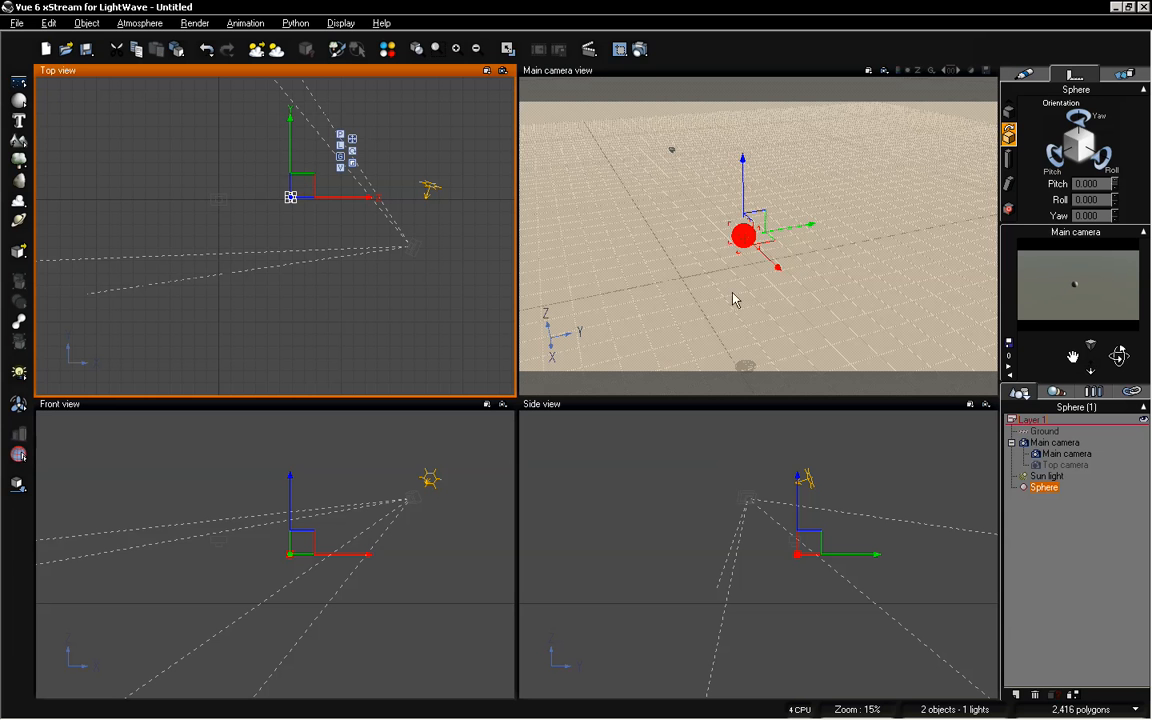
- Move the sphere along the positive Y axis and scale it up uniformly to about 53.4 m
left_click_drag(789, 227, 1016, 213)
key("ctrl+z")
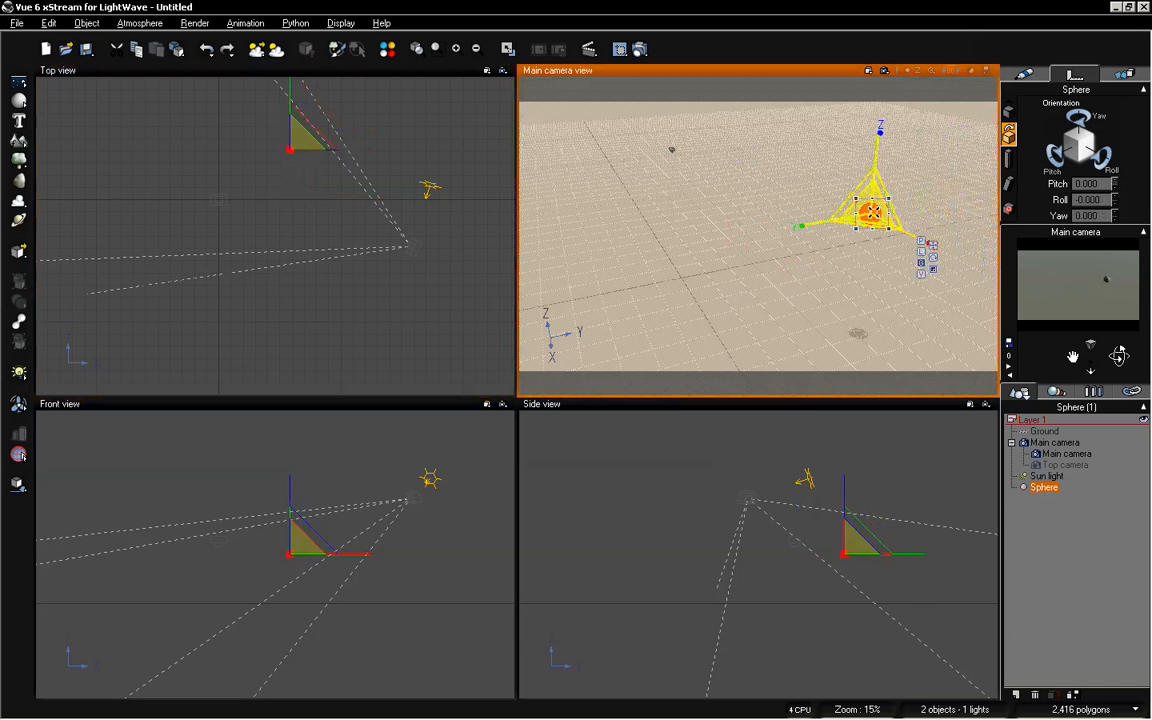
left_click_drag(873, 211, 155, 483)
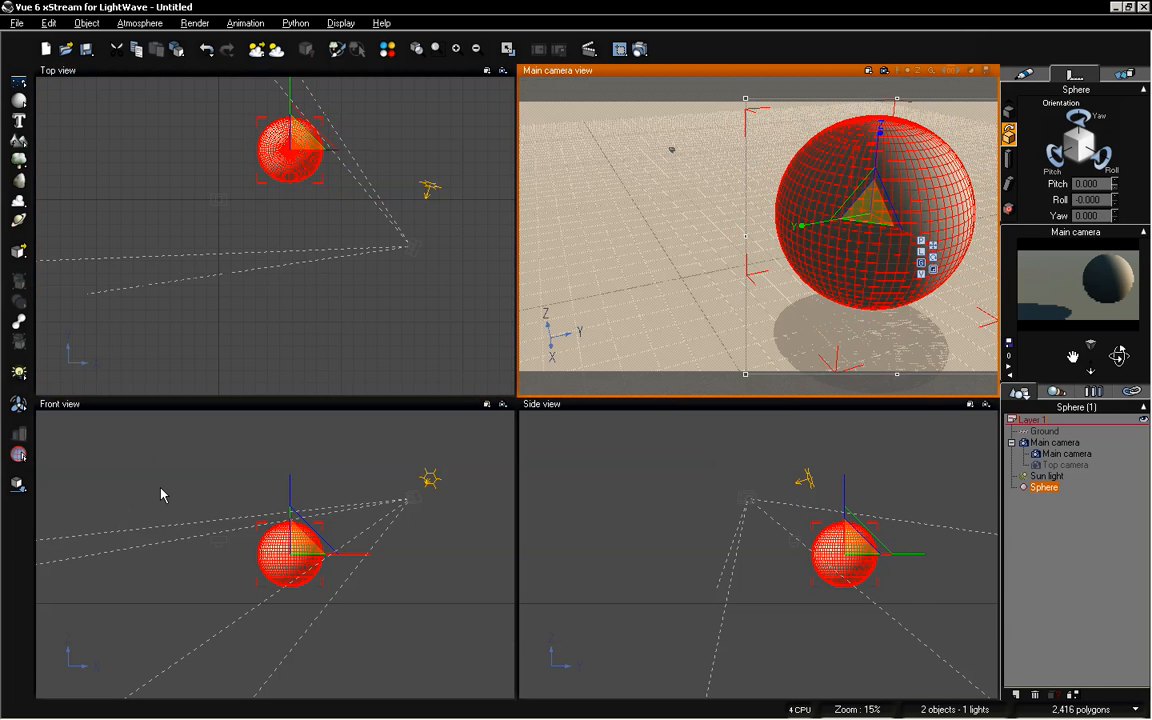
- Lower the enlarged sphere towards the ground and shift it further along the positive Y axis
left_click(933, 246)
left_click_drag(879, 153, 877, 192)
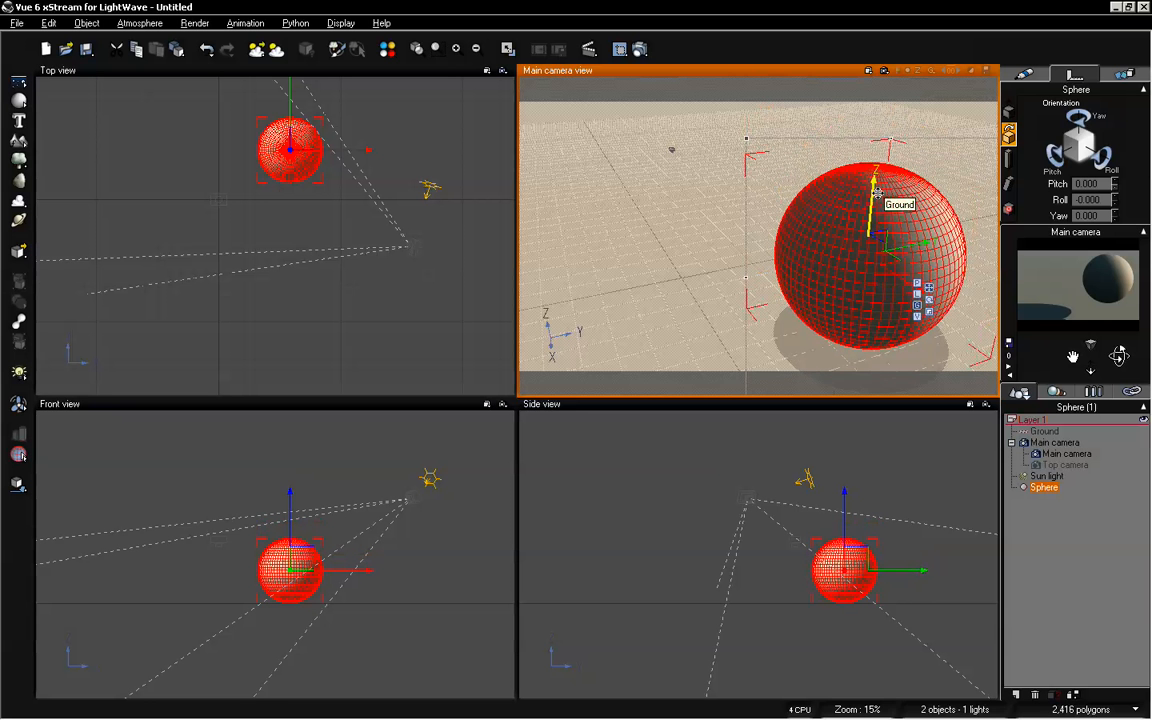
mouse_move(1091, 358)
left_mouse_down()
mouse_move(1091, 370)
mouse_move(1050, 357)
mouse_move(1069, 357)
left_mouse_up()
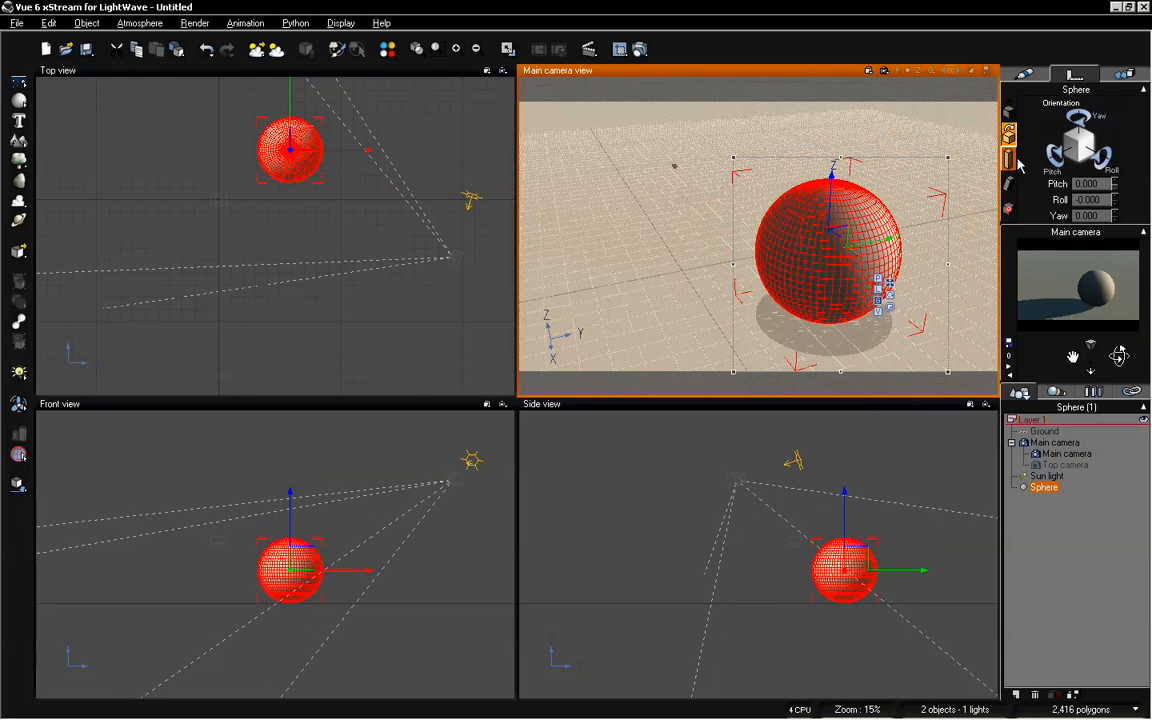
left_click(1008, 158)
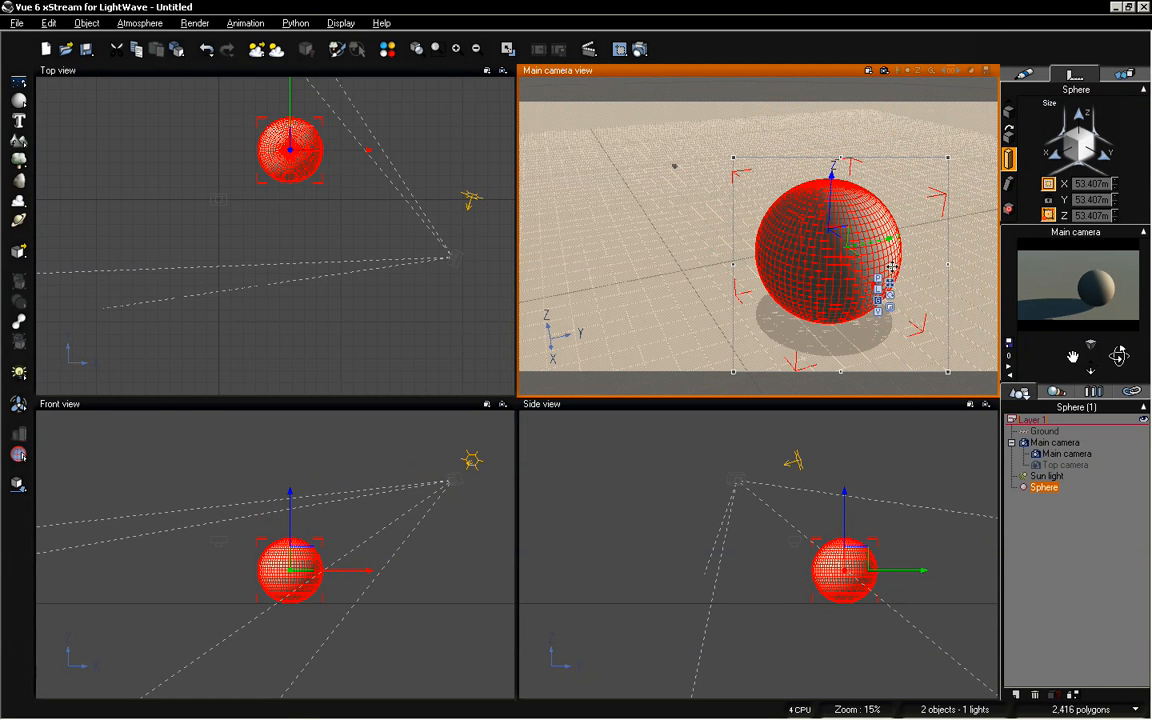
left_click_drag(889, 238, 940, 255)
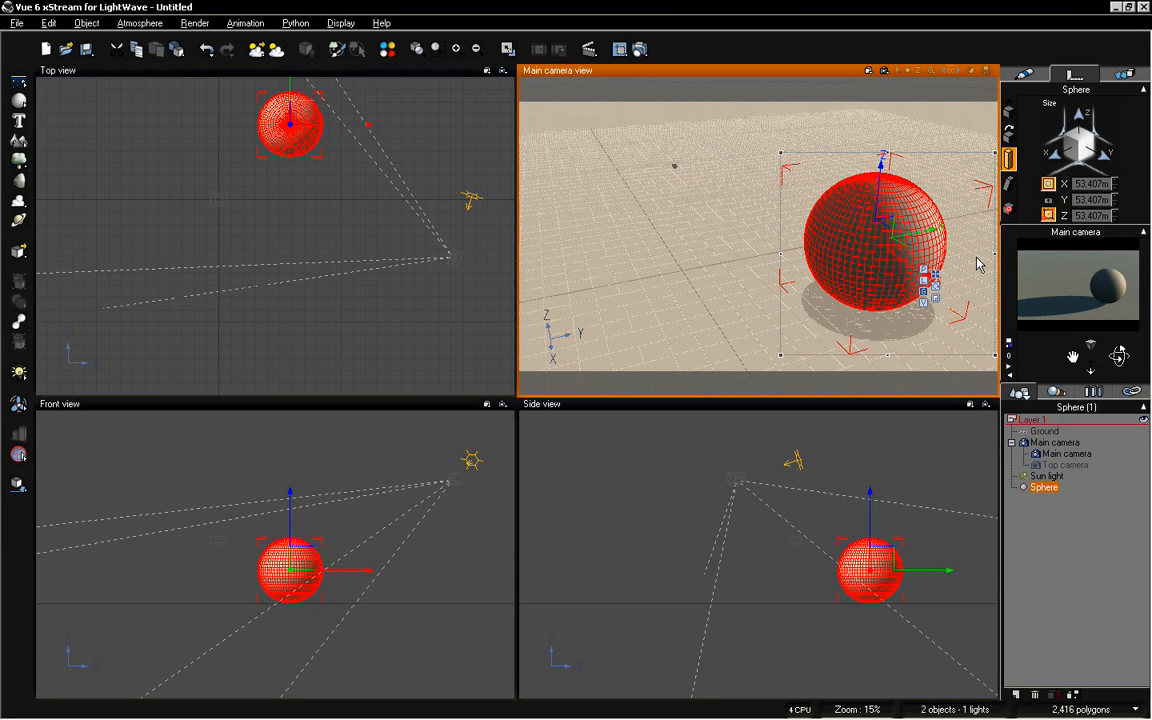
- Dolly the main camera backward and forward until the whole sphere and its shadow are framed closely
left_click_drag(1092, 368, 1092, 408)
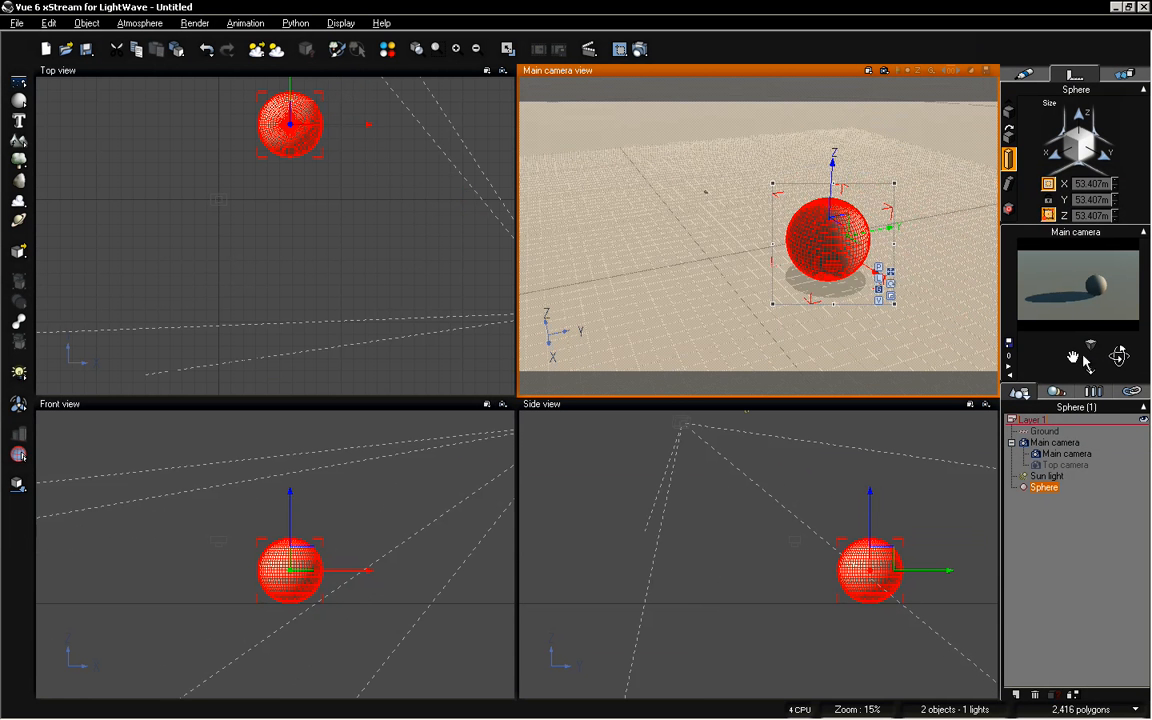
left_click_drag(1100, 365, 1100, 320)
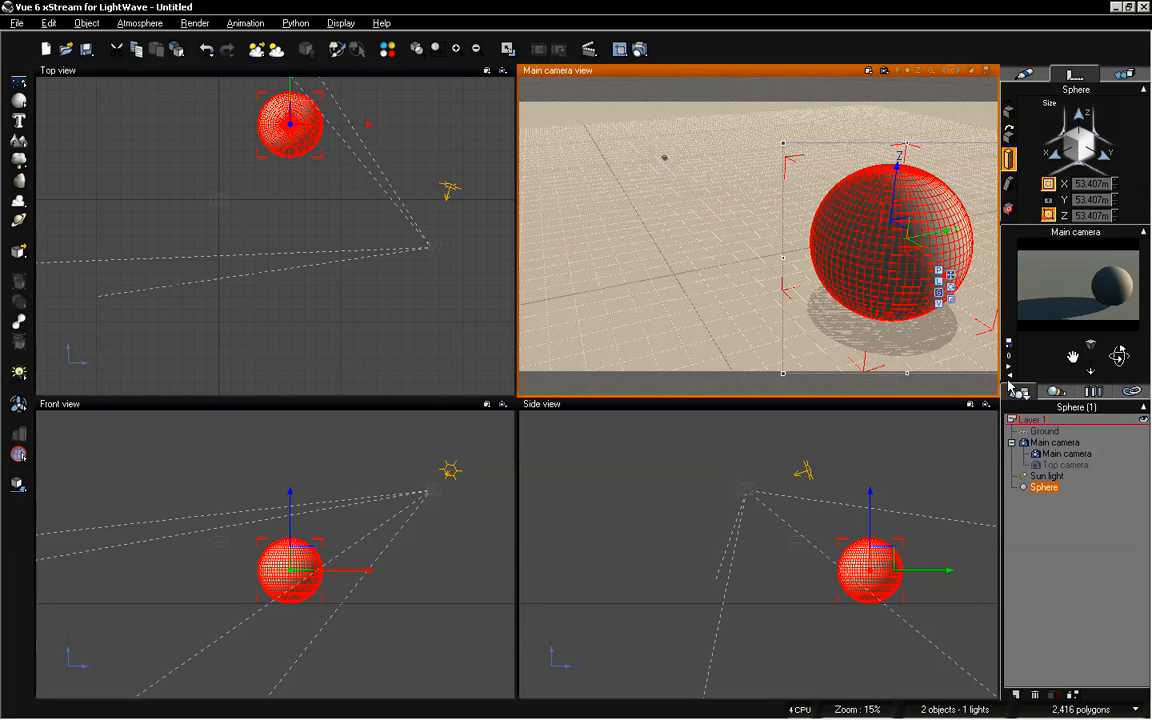
left_click_drag(1094, 365, 1094, 365)
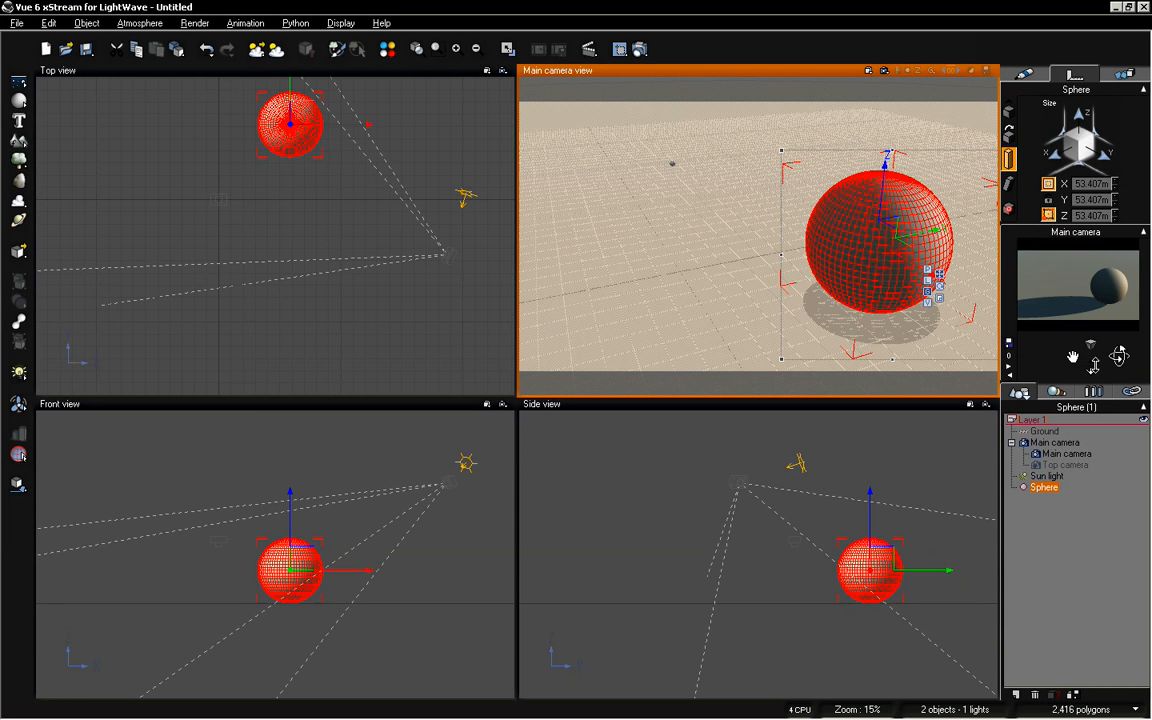
- Open the Vue sphere's material for editing
right_click(1031, 311)
left_click(1025, 74)
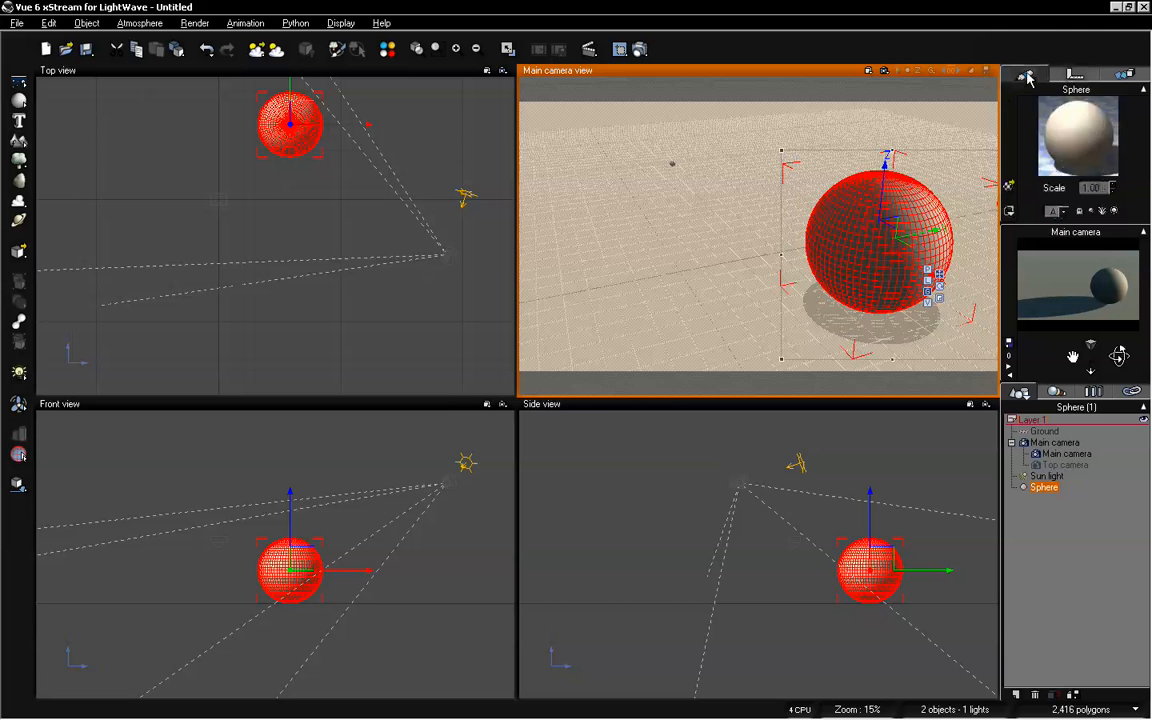
double_click(1070, 113)
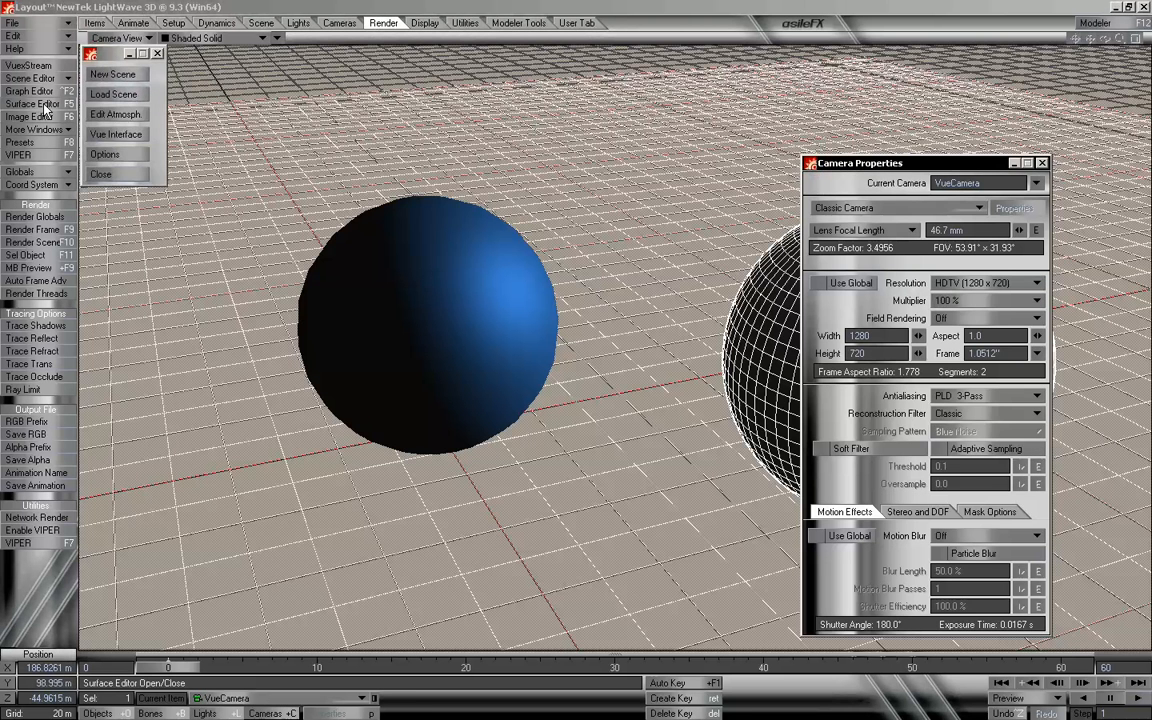
- Set the LightWave sphere's surface colour to white (255, 255, 255) and its specularity to 0% in the Surface Editor
left_click(44, 106)
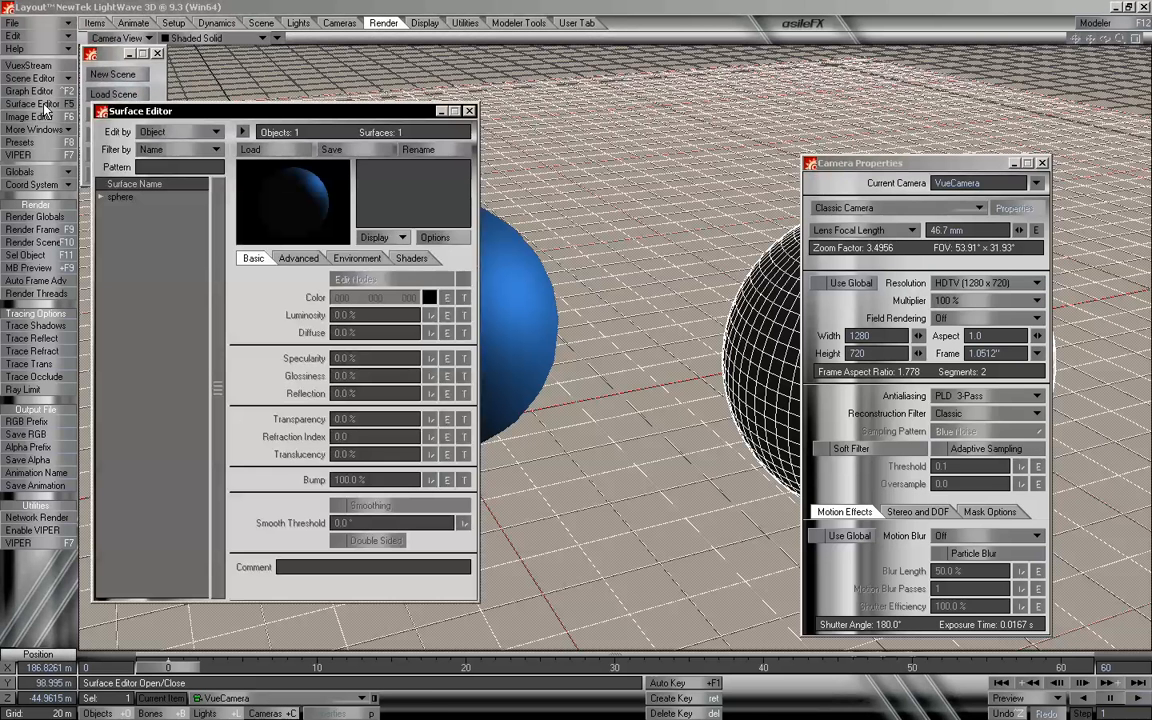
left_click(100, 188)
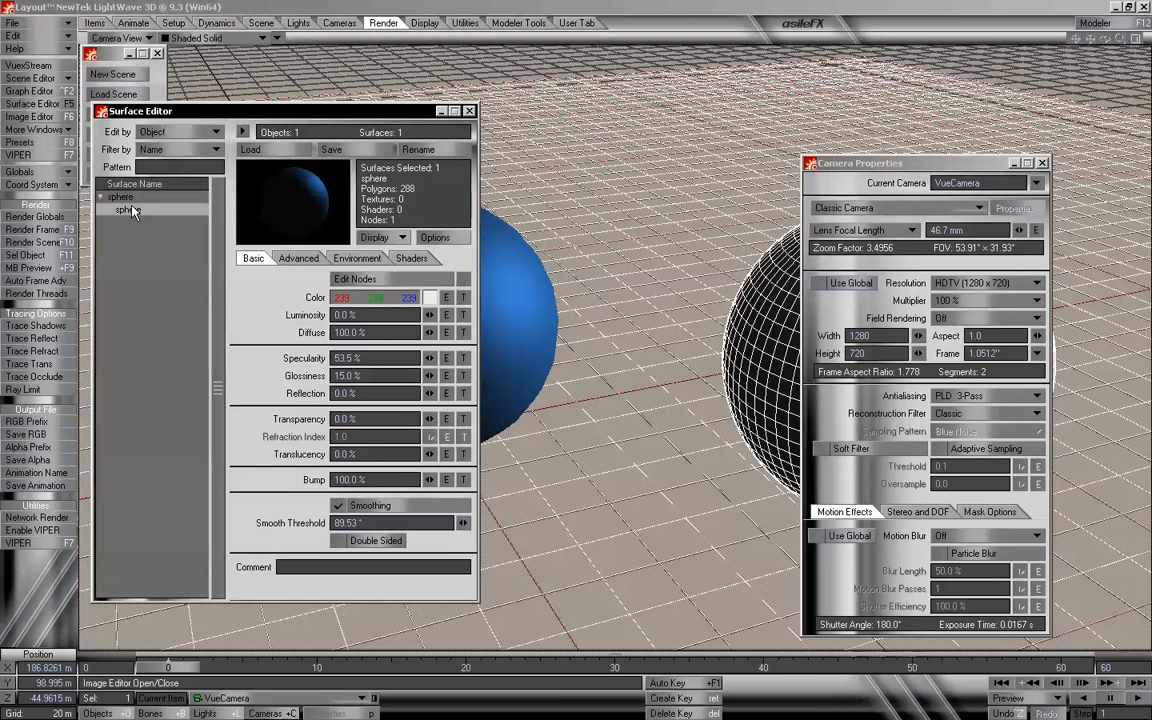
left_click(432, 296)
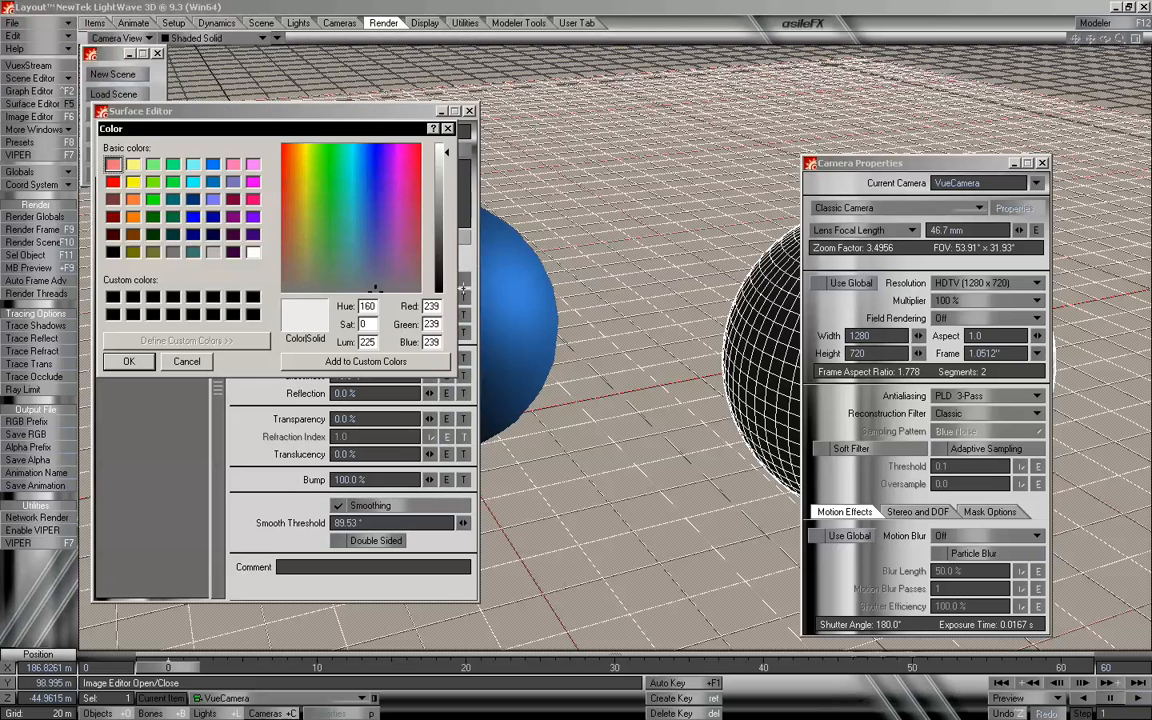
left_click(172, 361)
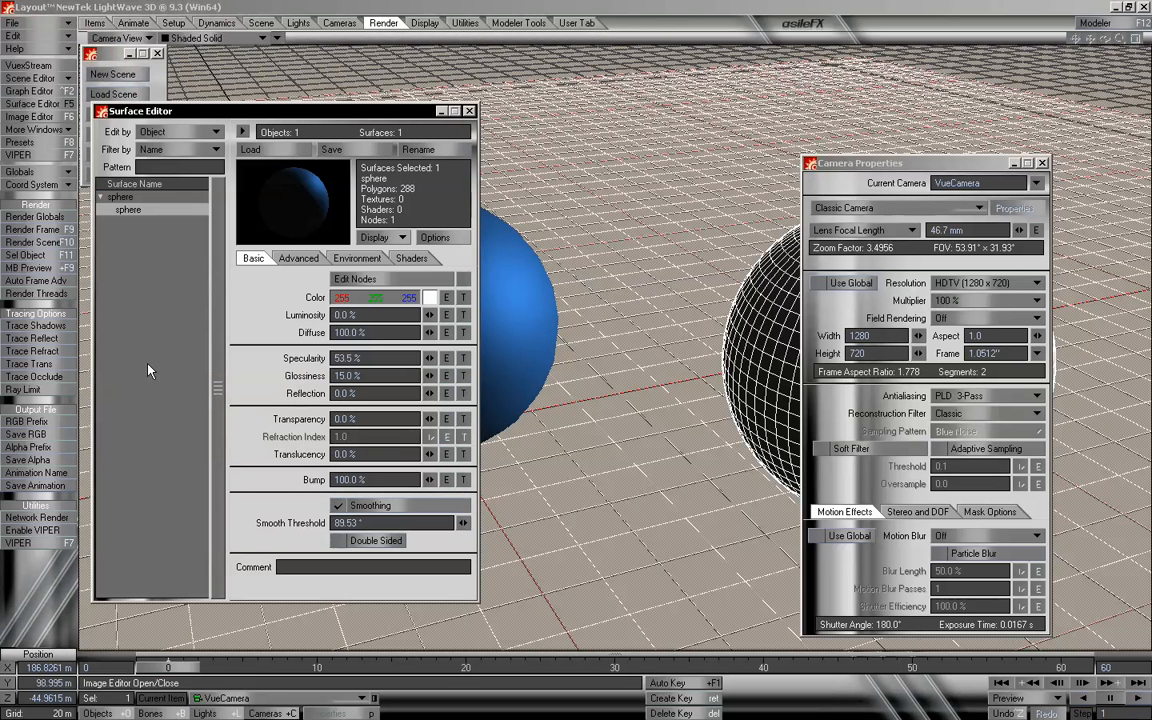
type("0")
key("Return")
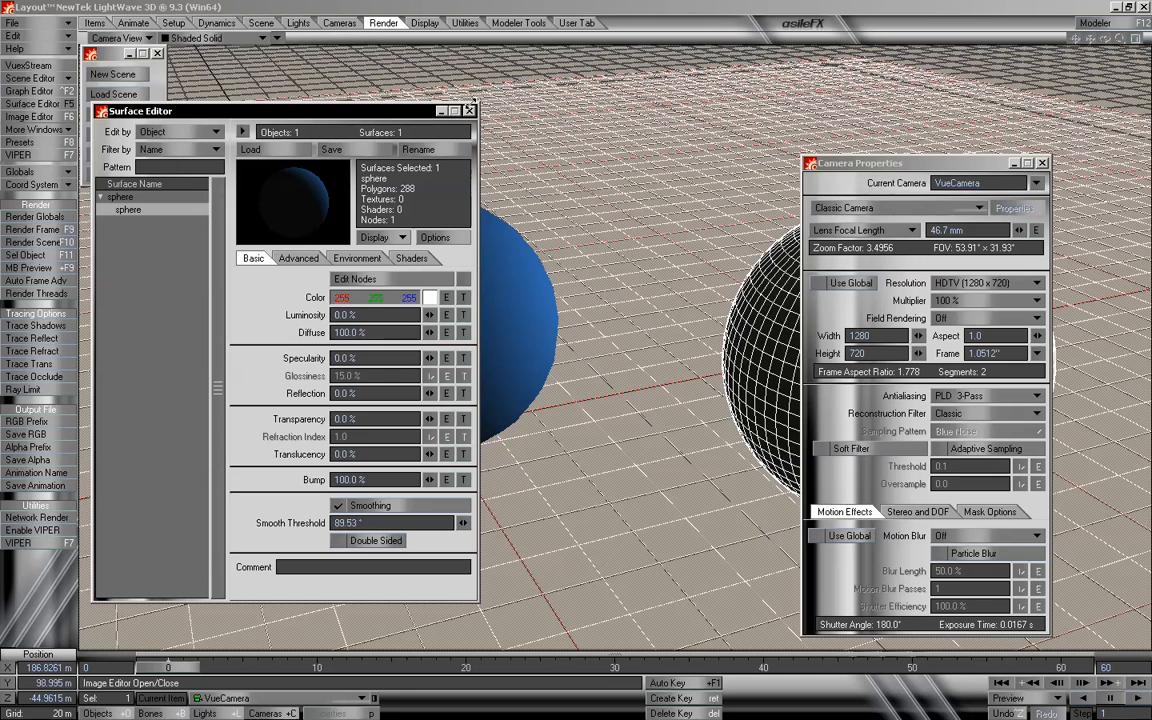
left_click(470, 111)
- Switch to Vue and change the sphere material's colour map to pure white
key("alt+Tab")
key("alt+Tab")
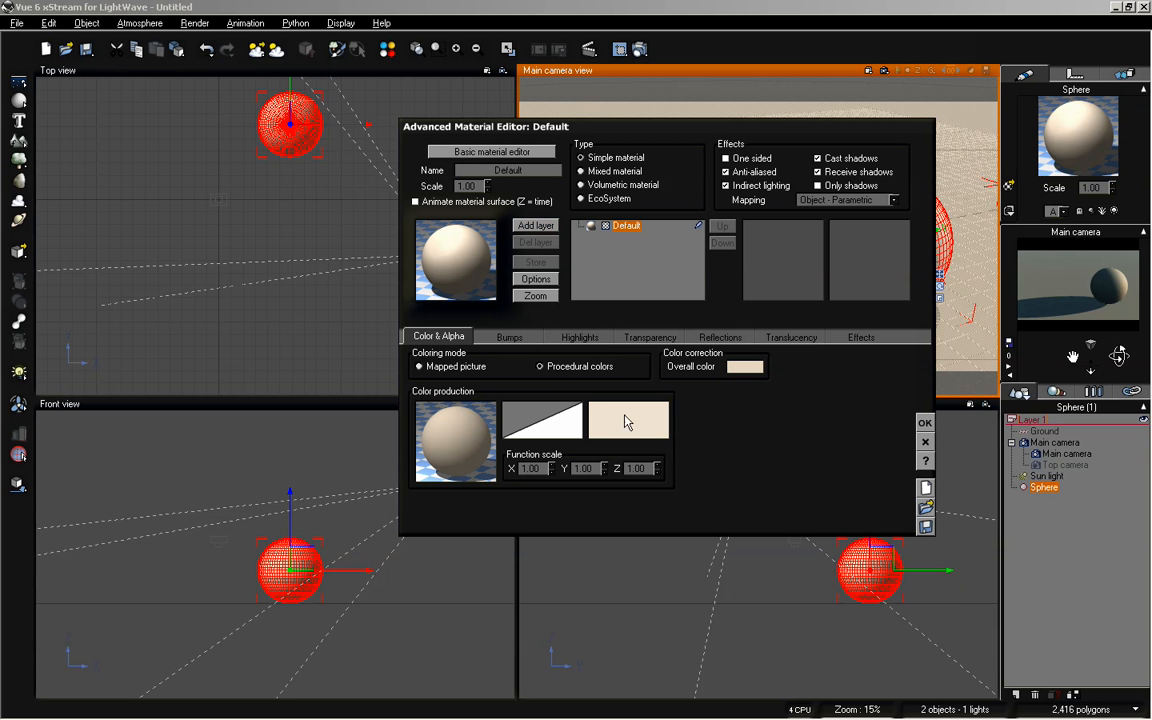
right_click(640, 414)
left_click(648, 421)
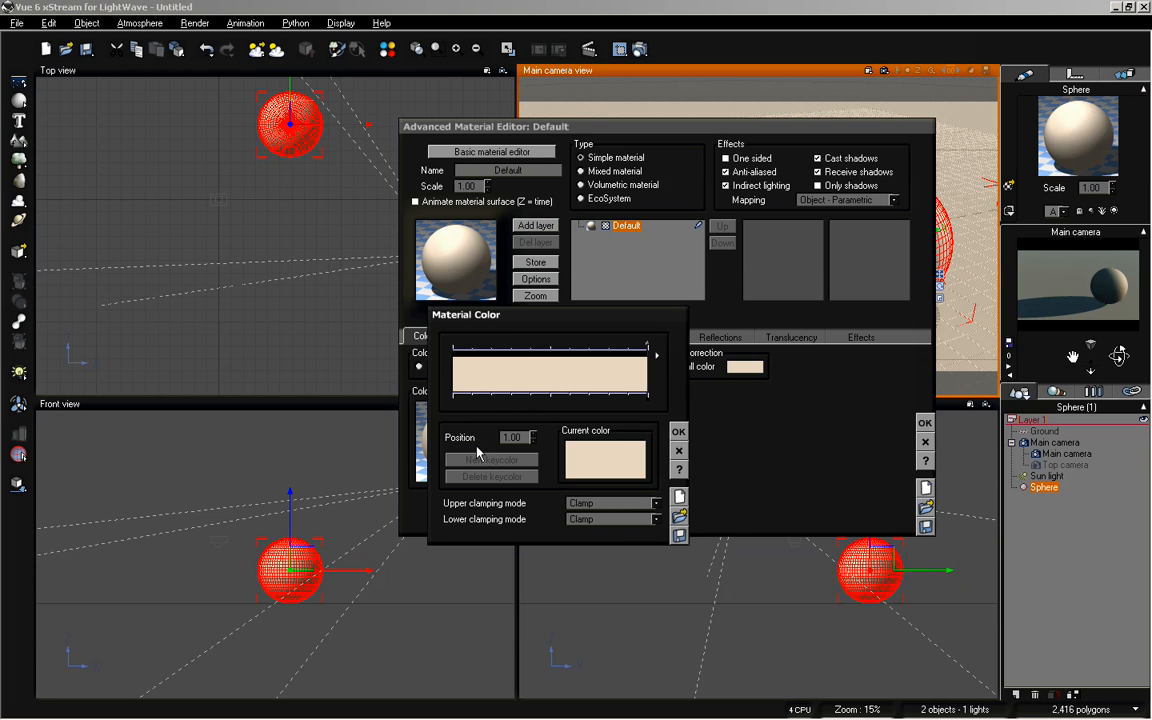
double_click(624, 450)
mouse_move(621, 385)
left_mouse_down()
mouse_move(597, 361)
mouse_move(504, 666)
left_mouse_up()
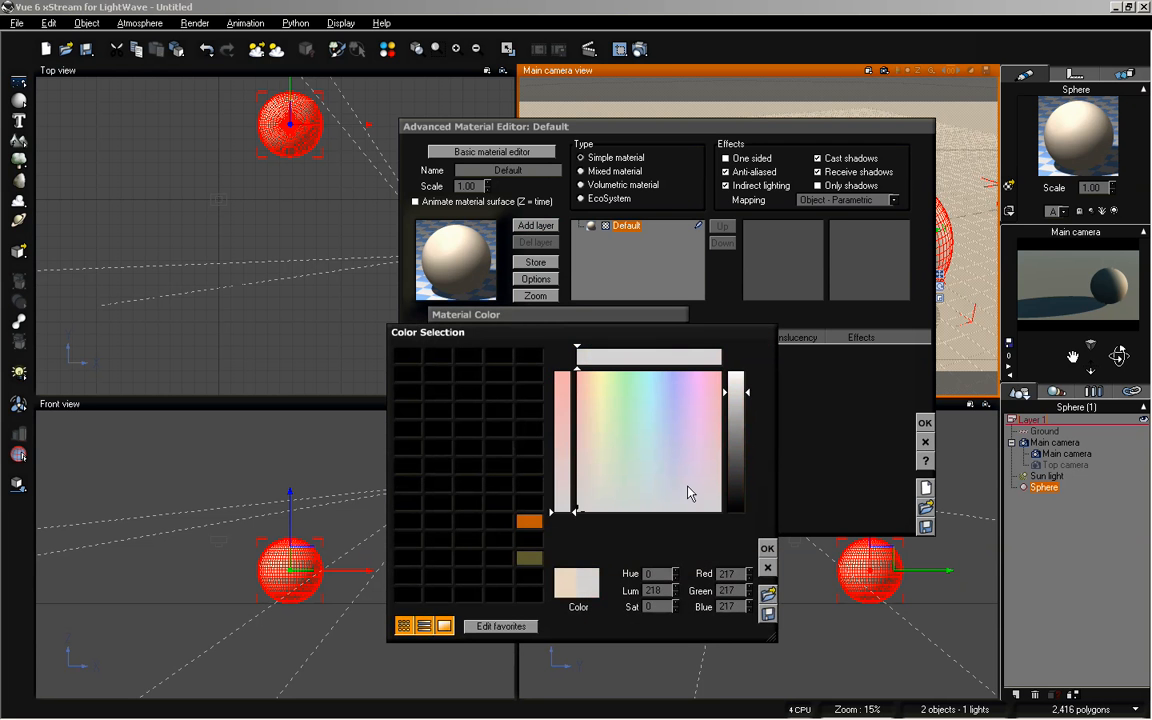
left_click_drag(728, 405, 736, 372)
left_click(767, 548)
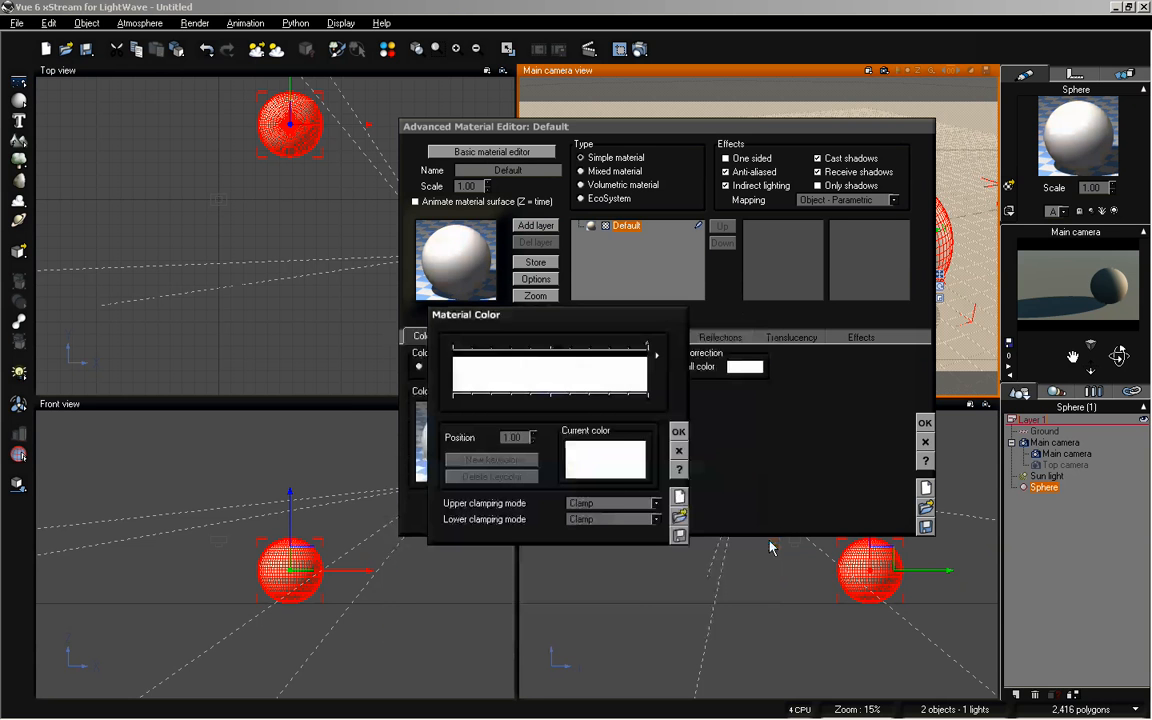
left_click(680, 431)
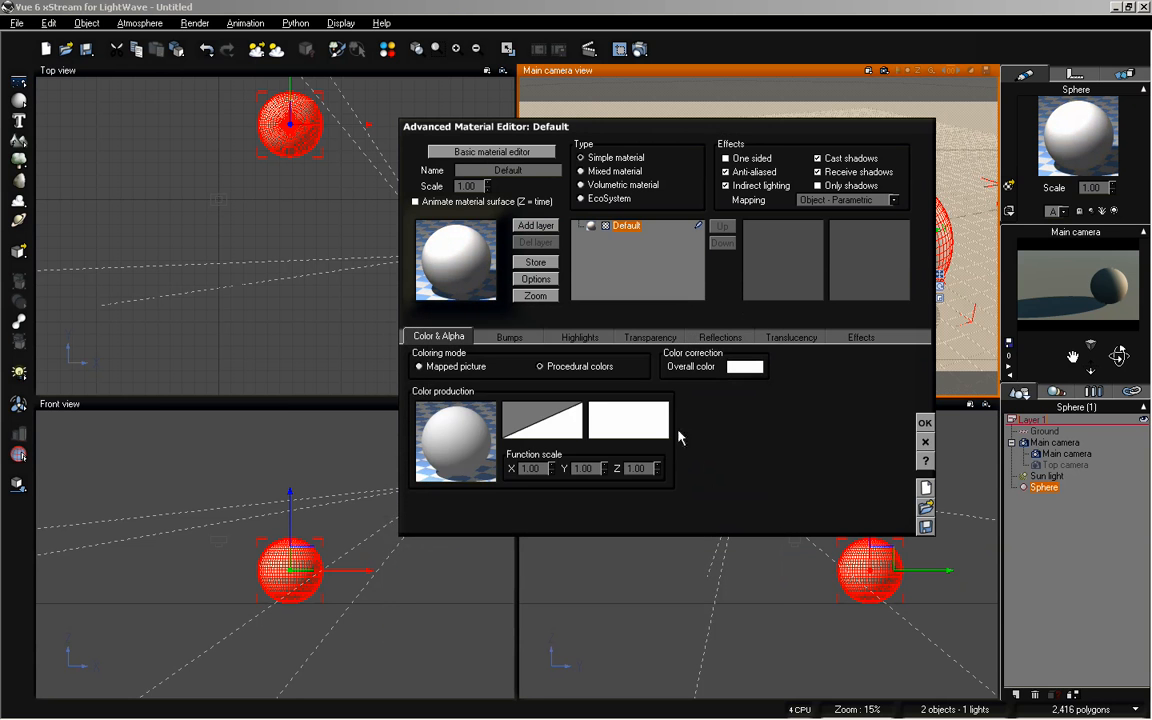
- Review the Vue material's highlight and lighting effect settings and accept the edited material
left_click(588, 341)
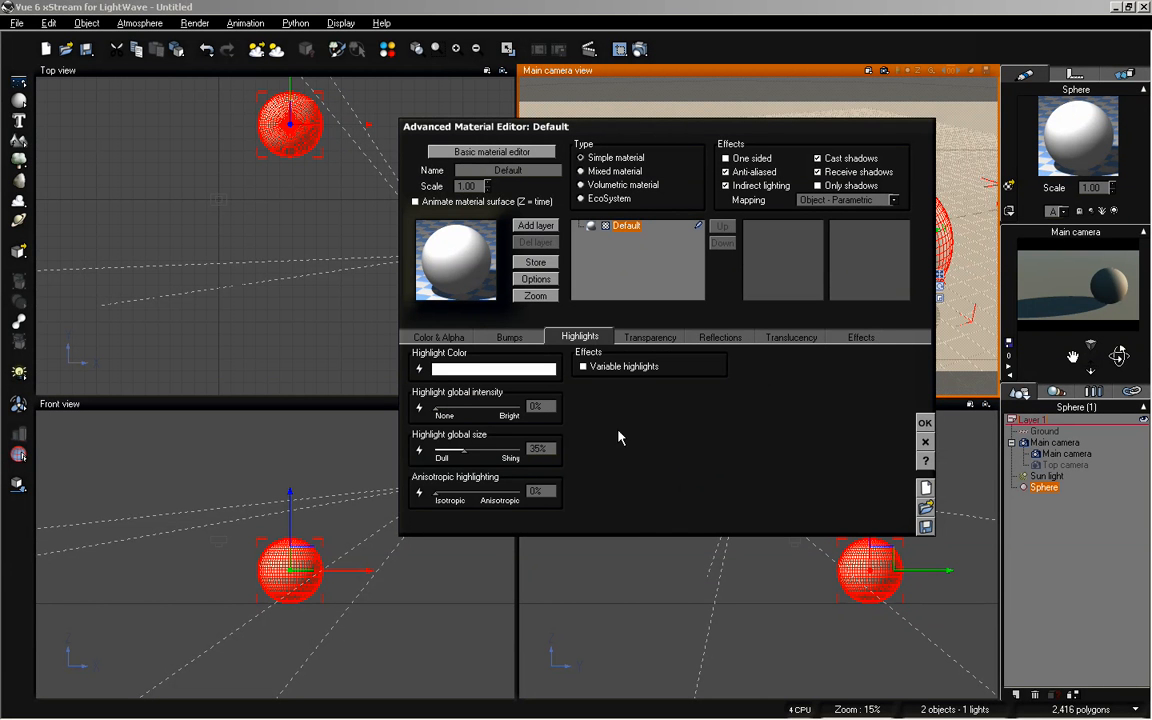
left_click(861, 337)
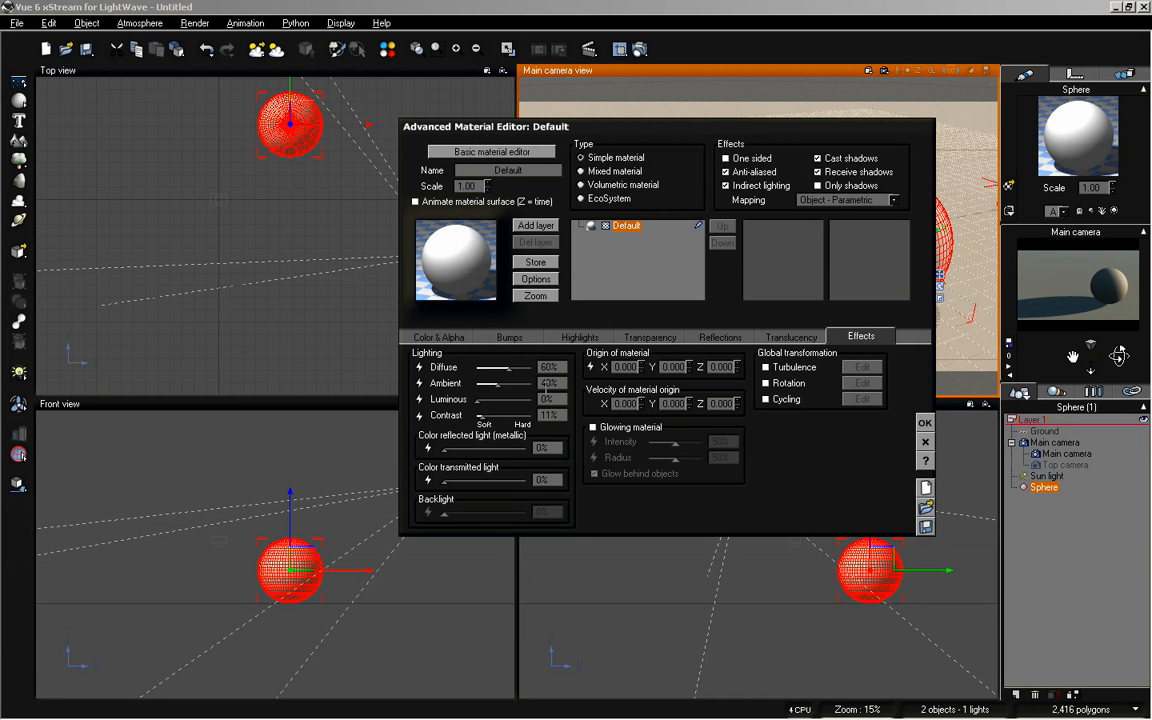
left_click(925, 422)
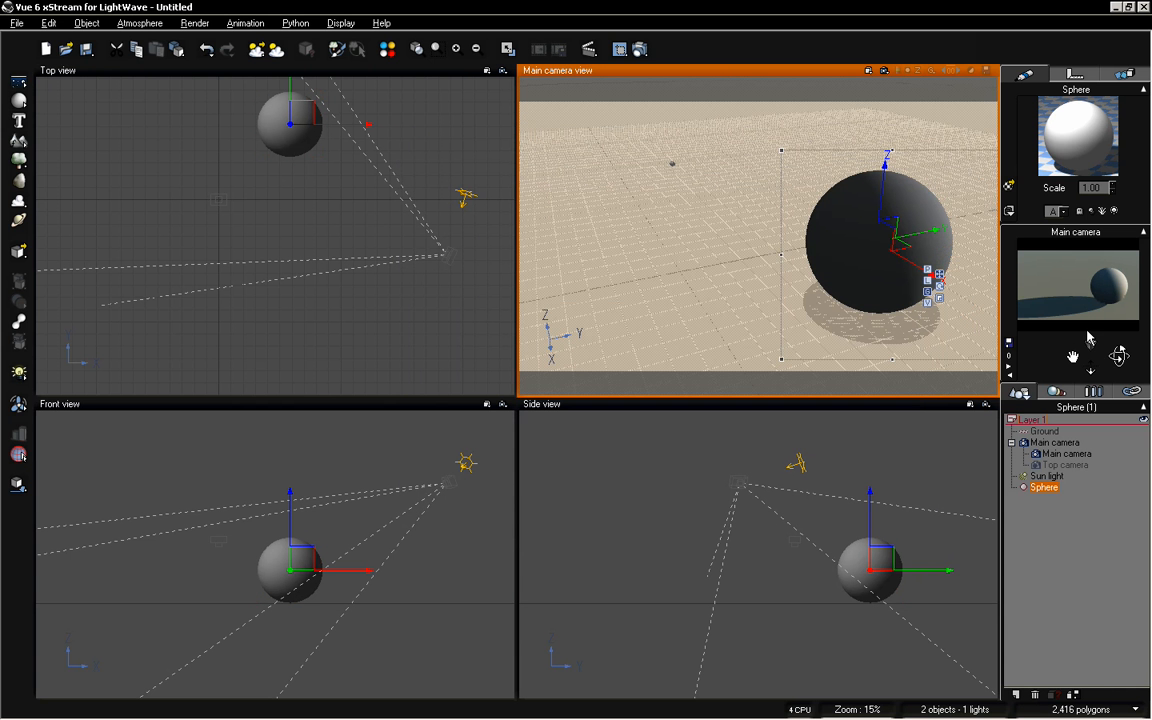
- Pan Vue's main camera so both spheres are fully framed, and render the current frame in LightWave
mouse_move(1075, 355)
left_mouse_down()
mouse_move(1024, 364)
mouse_move(1072, 357)
left_mouse_up()
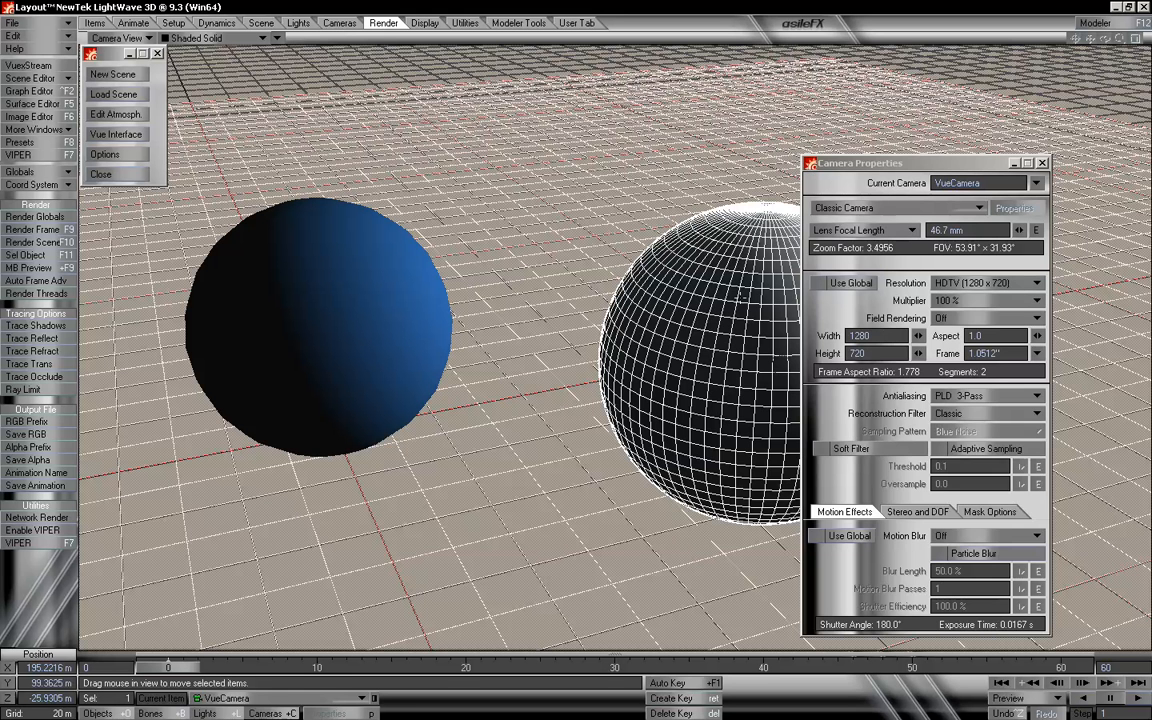
left_click_drag(812, 162, 692, 82)
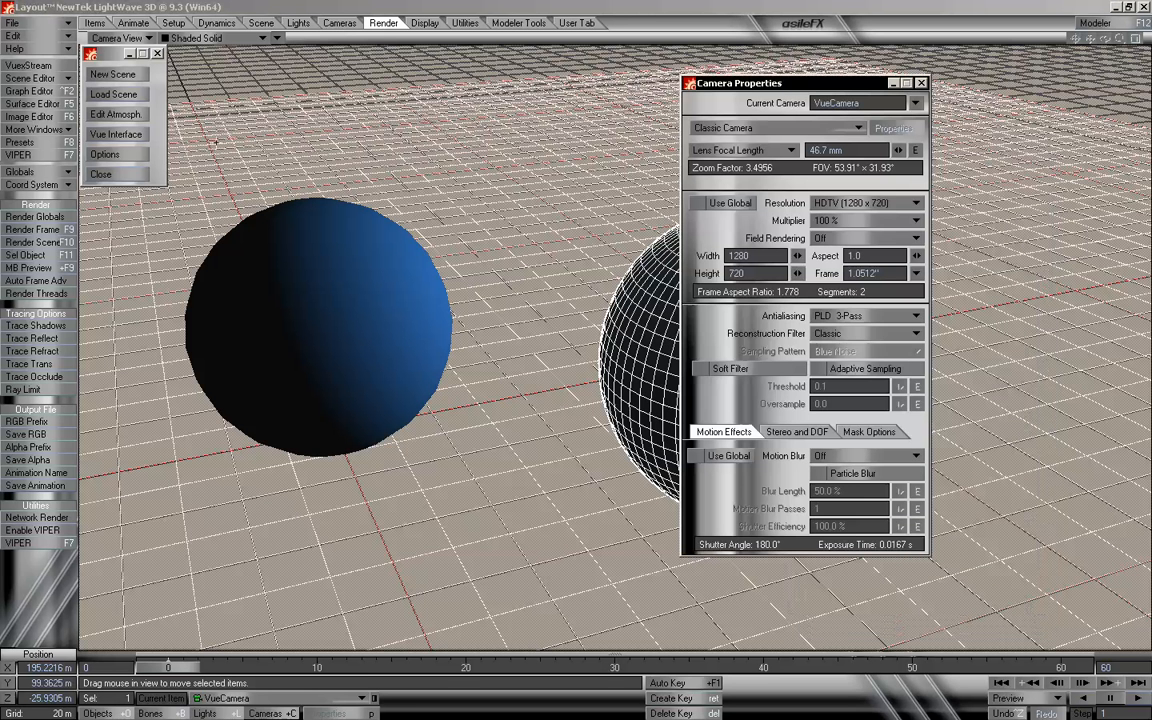
left_click(40, 229)
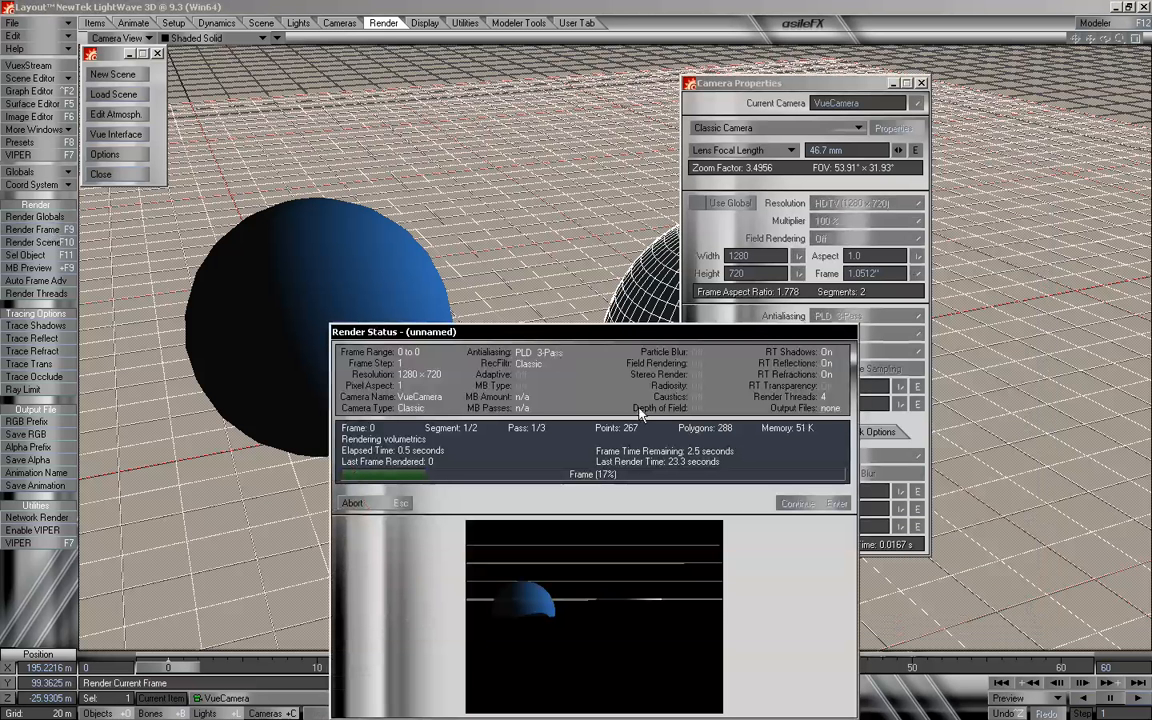
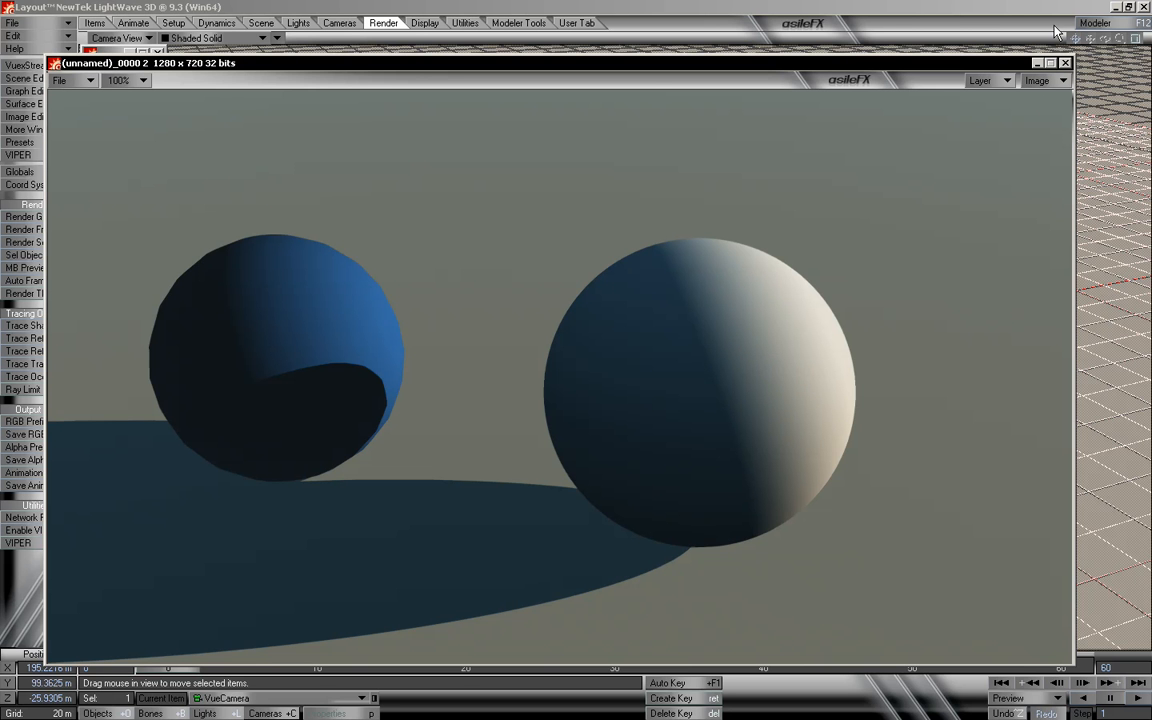
left_click(1066, 63)
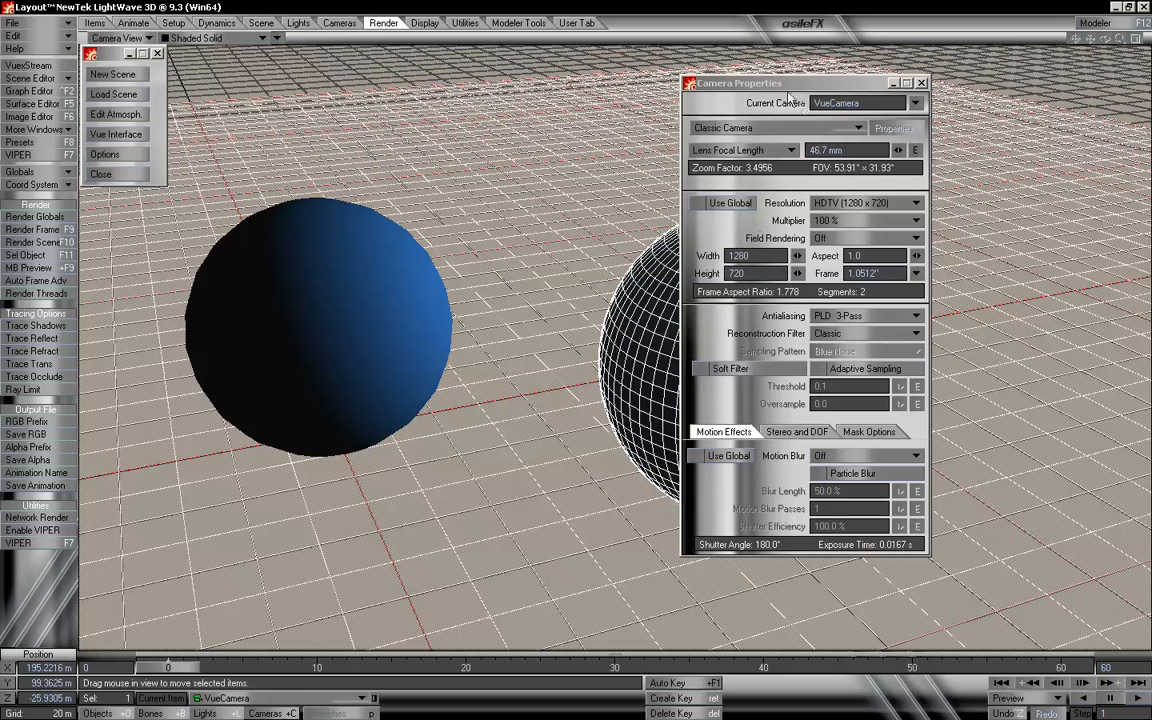
- Inspect the properties of VueLight, including its light colour and intensity
left_click(921, 83)
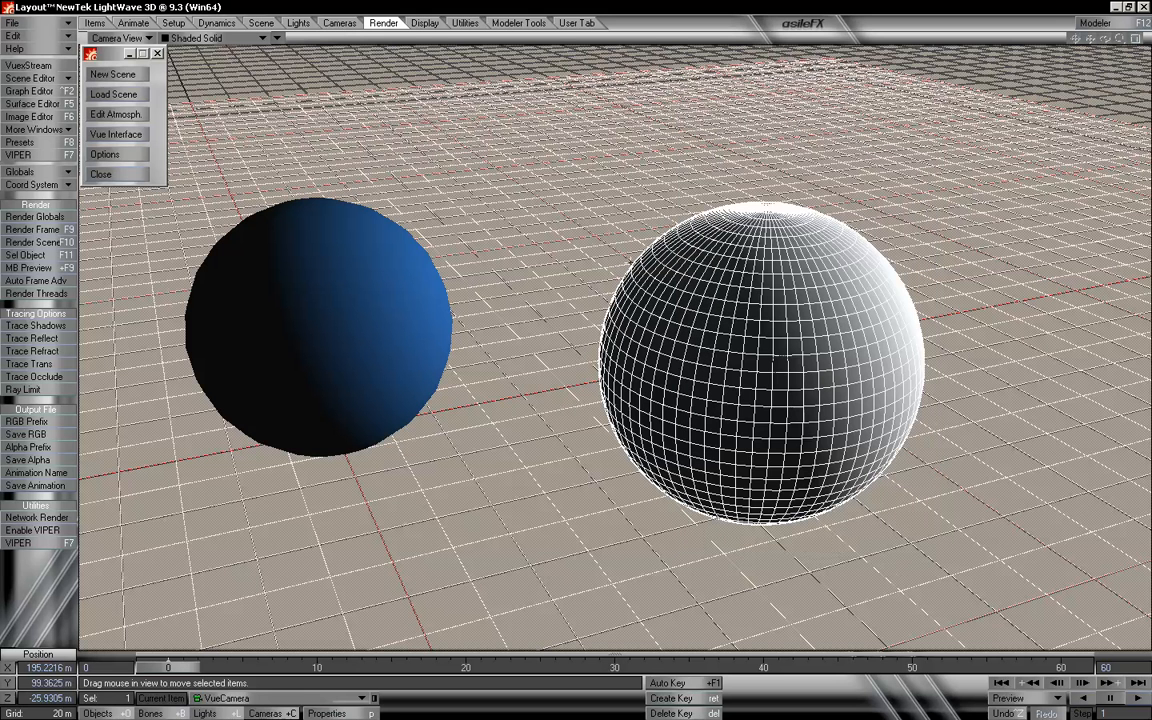
left_click(207, 713)
left_click(328, 713)
left_click_drag(809, 84, 569, 78)
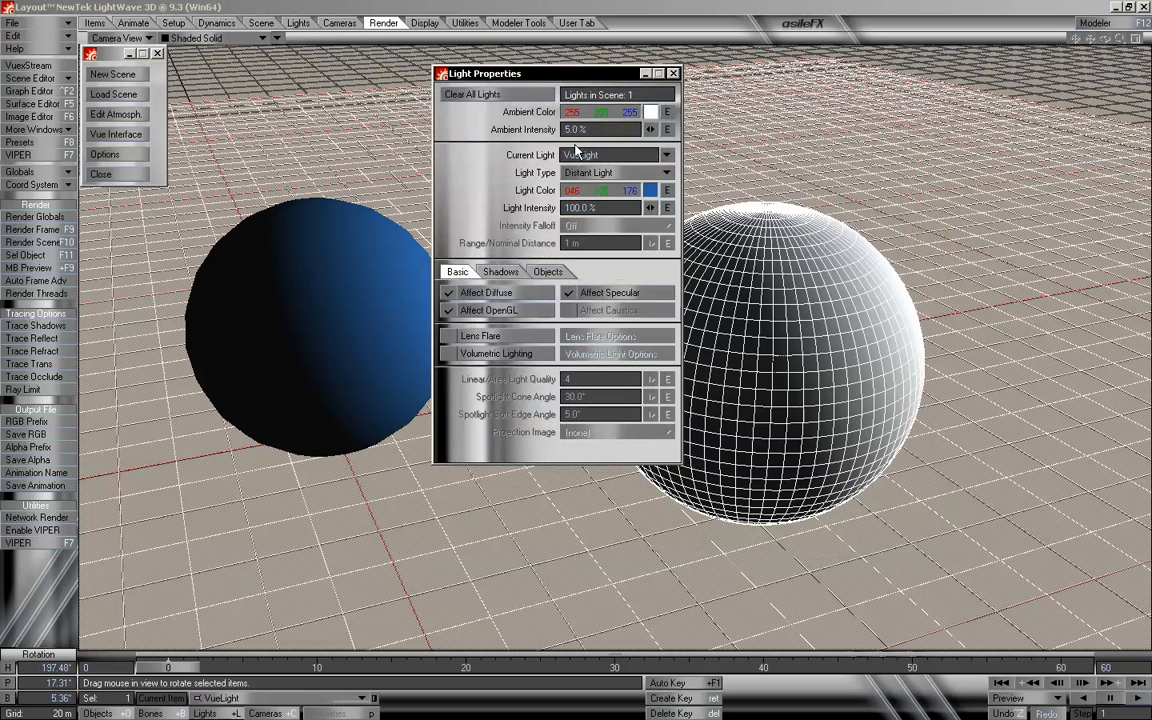
- Switch to Vue, try the sphere material's lighting contrast at 100%, and set it to 0%
key("alt+Tab")
key("alt+Tab")
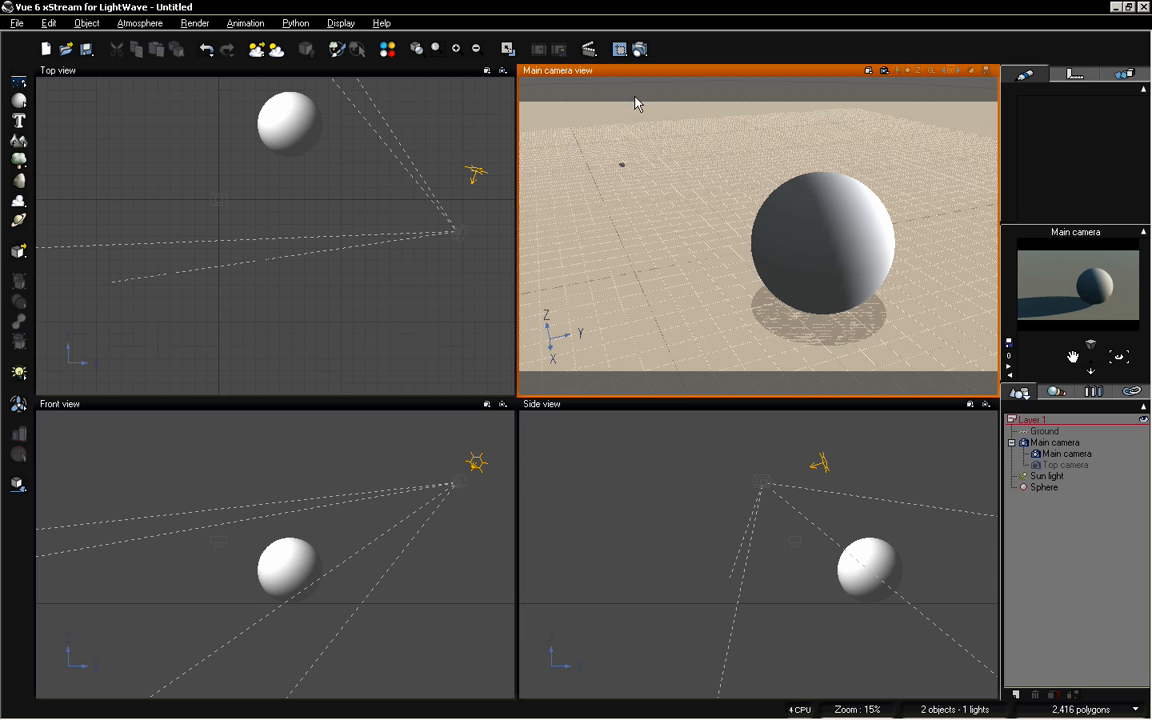
left_click(1044, 487)
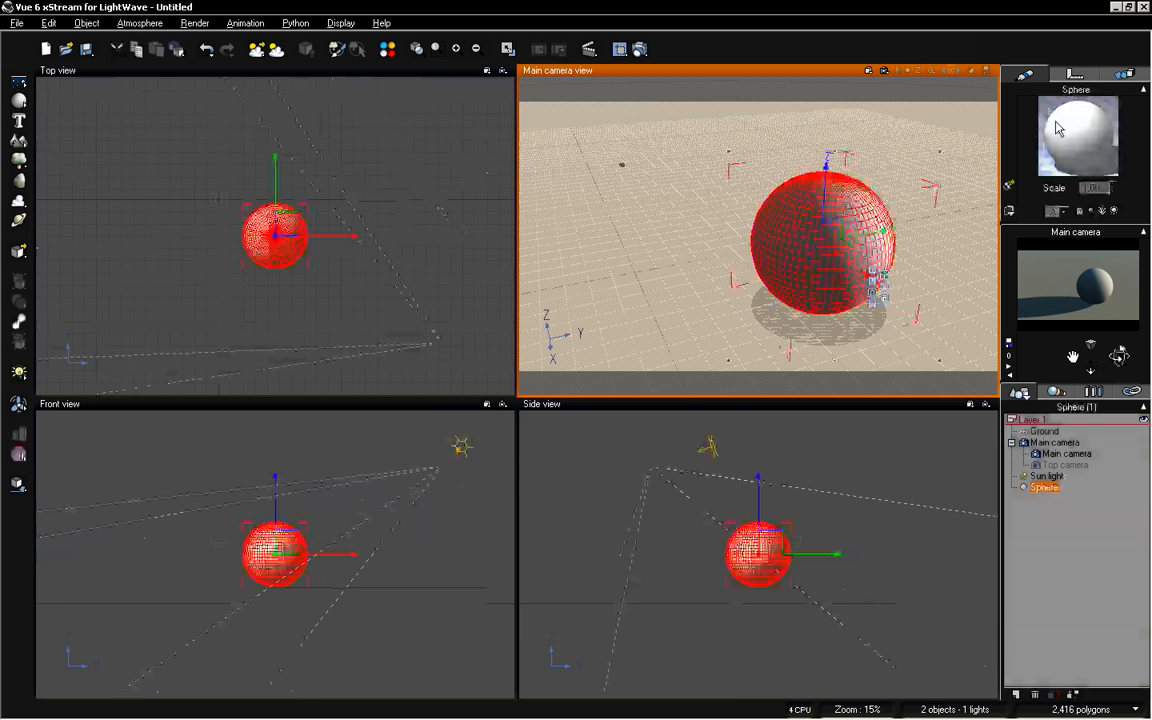
double_click(1056, 125)
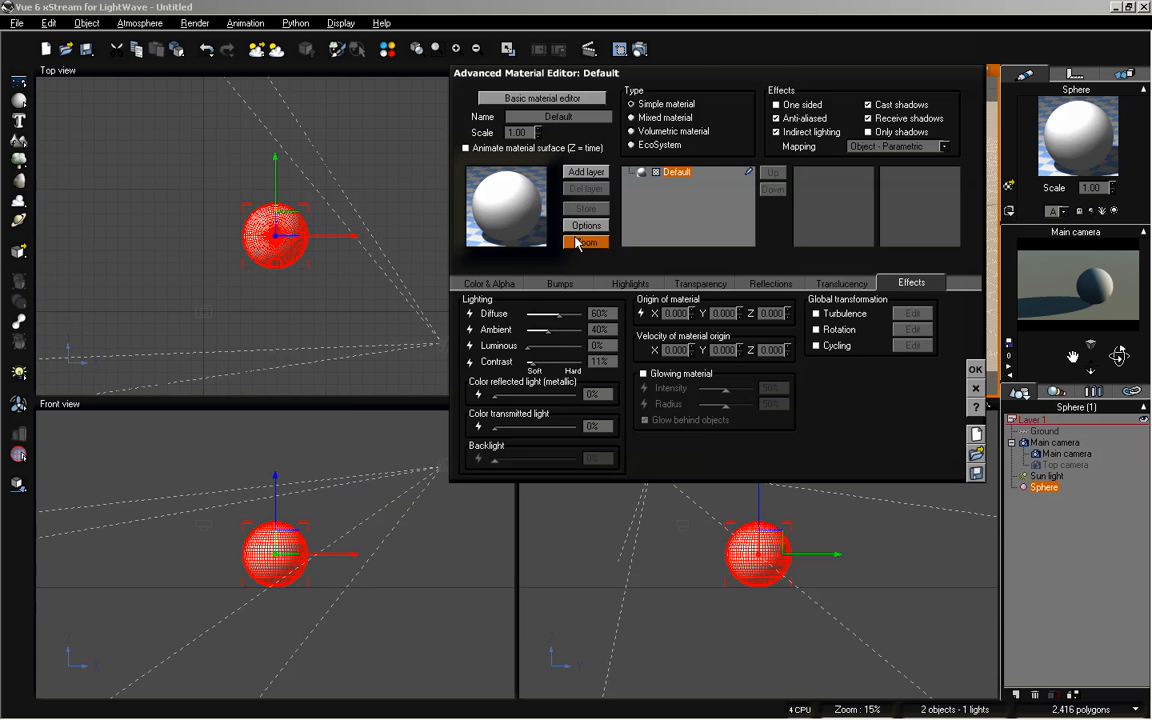
left_click_drag(532, 362, 580, 362)
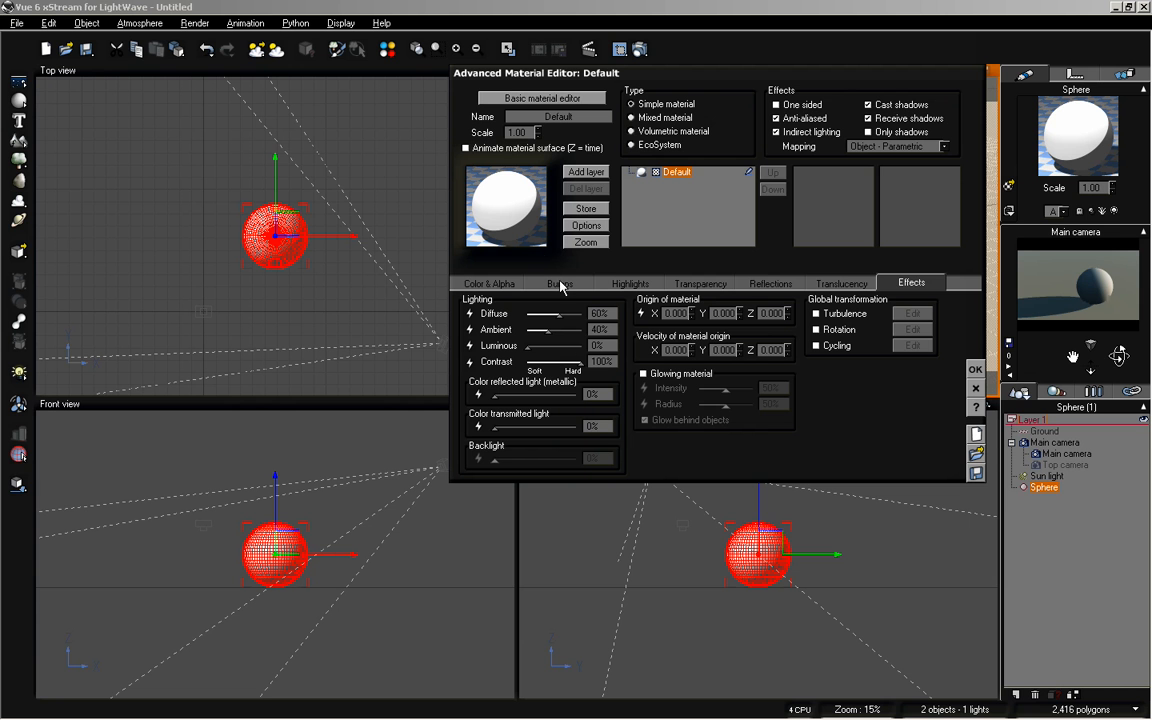
left_click_drag(583, 362, 525, 363)
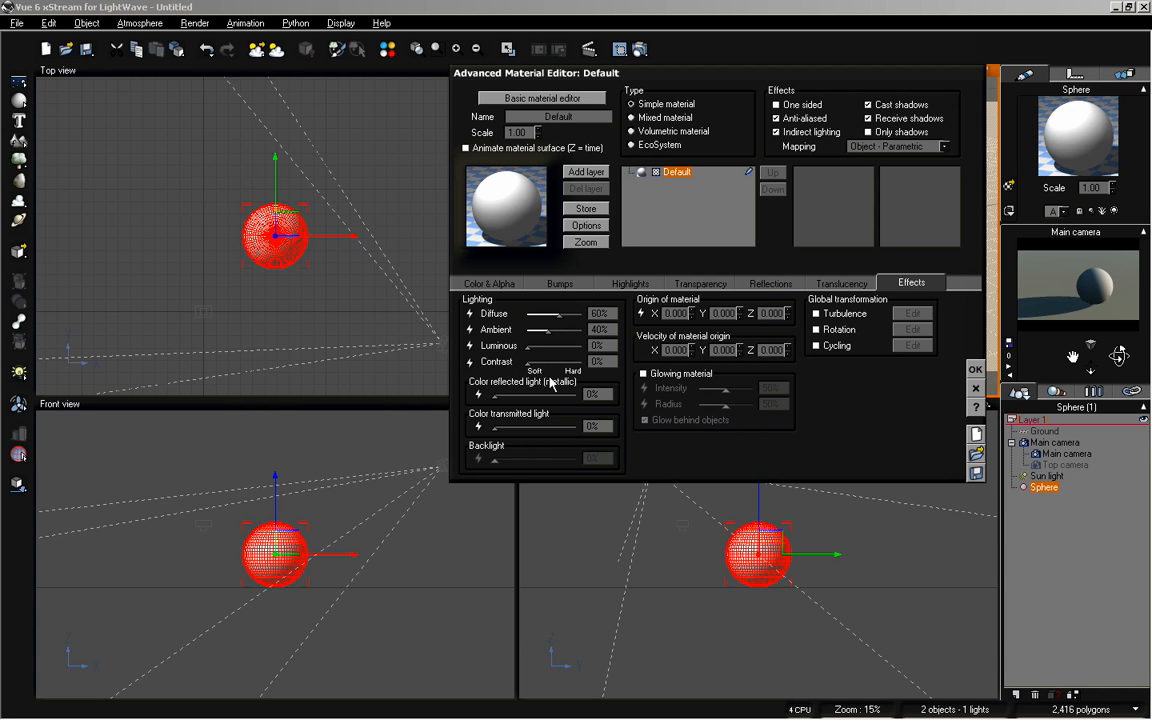
left_click(976, 373)
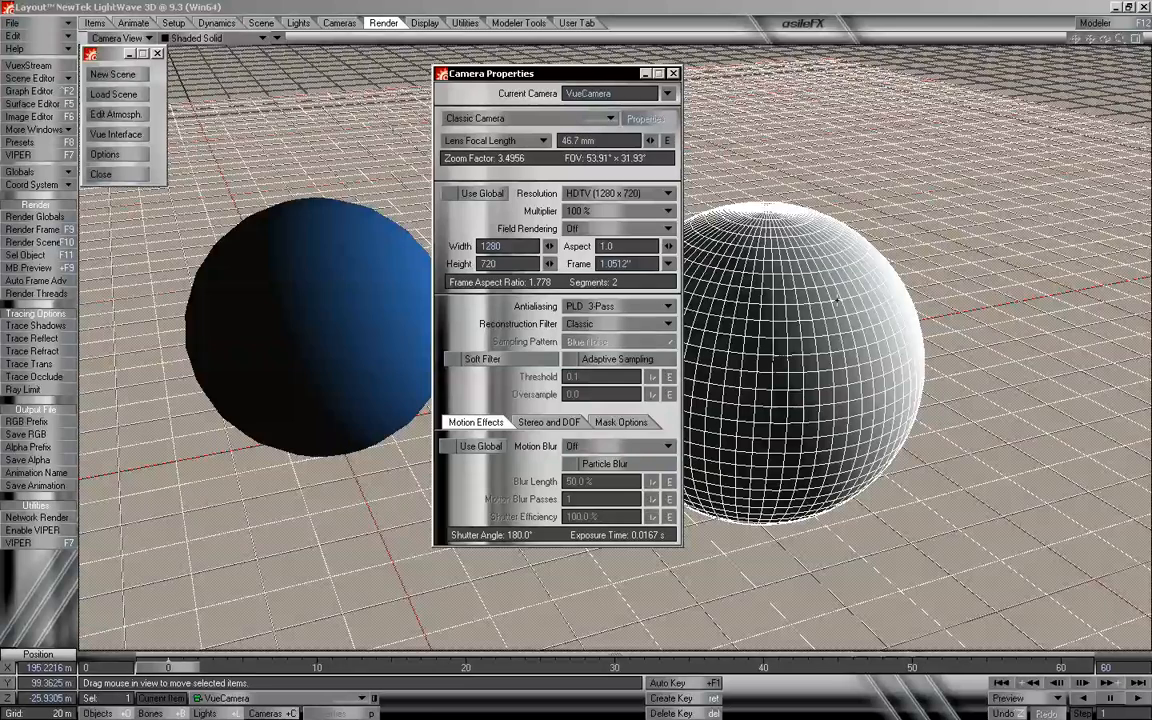
- Try a diffuse sharpness of 100% on the LightWave sphere's surface and reset it
left_click(32, 103)
left_click_drag(248, 115, 242, 108)
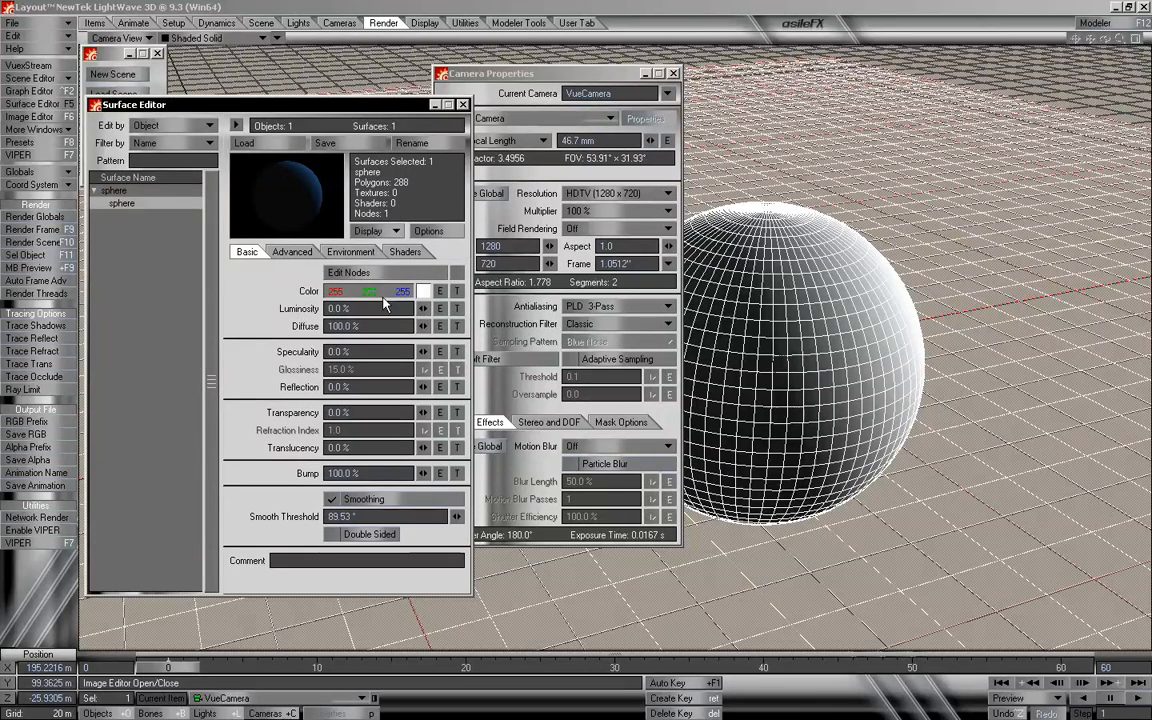
left_click(292, 254)
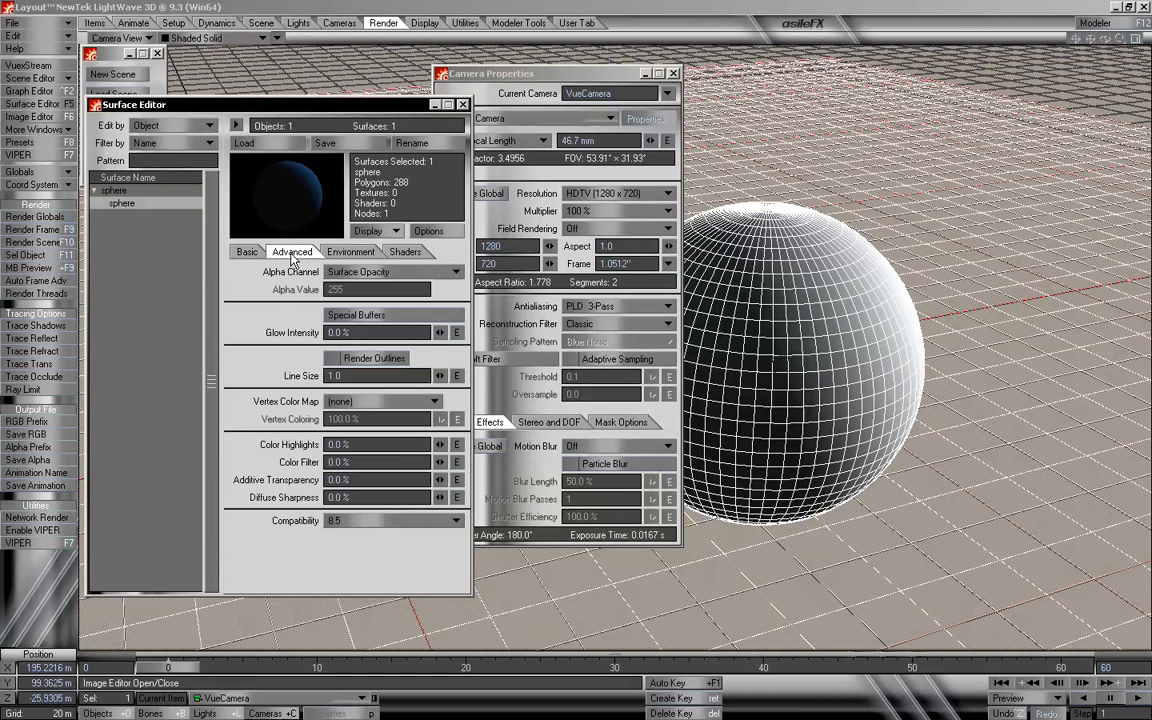
left_click(328, 255)
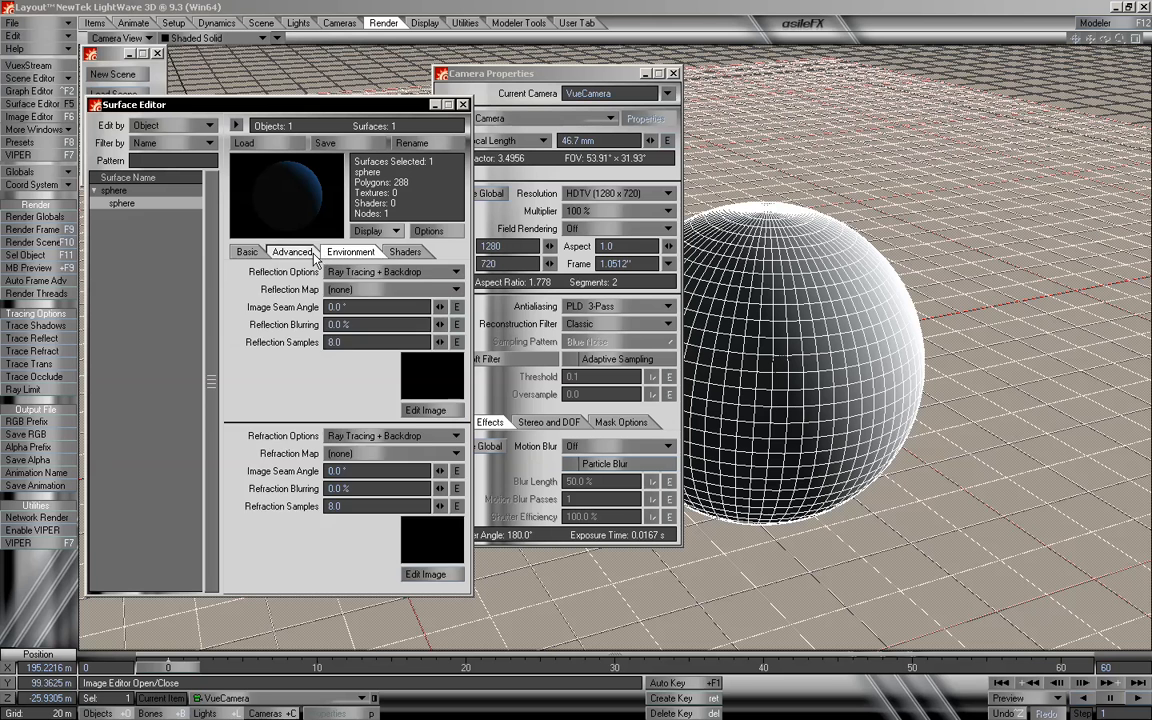
left_click(291, 253)
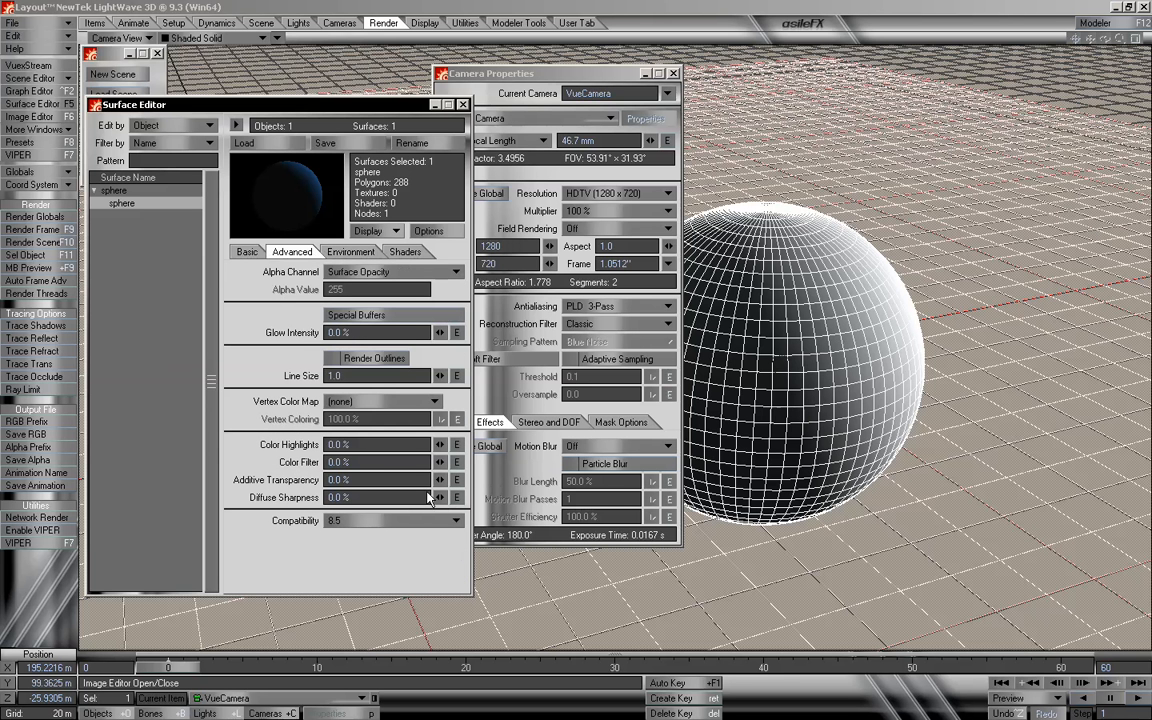
left_click_drag(439, 497, 441, 500)
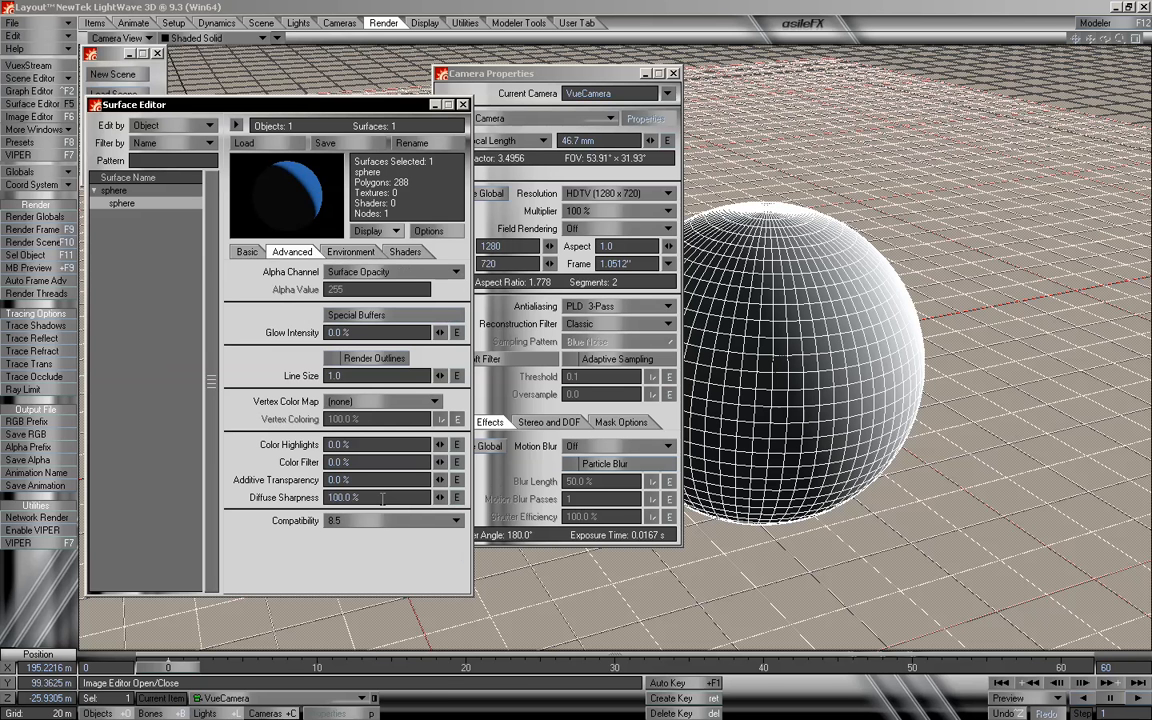
left_click(379, 497)
left_click(247, 251)
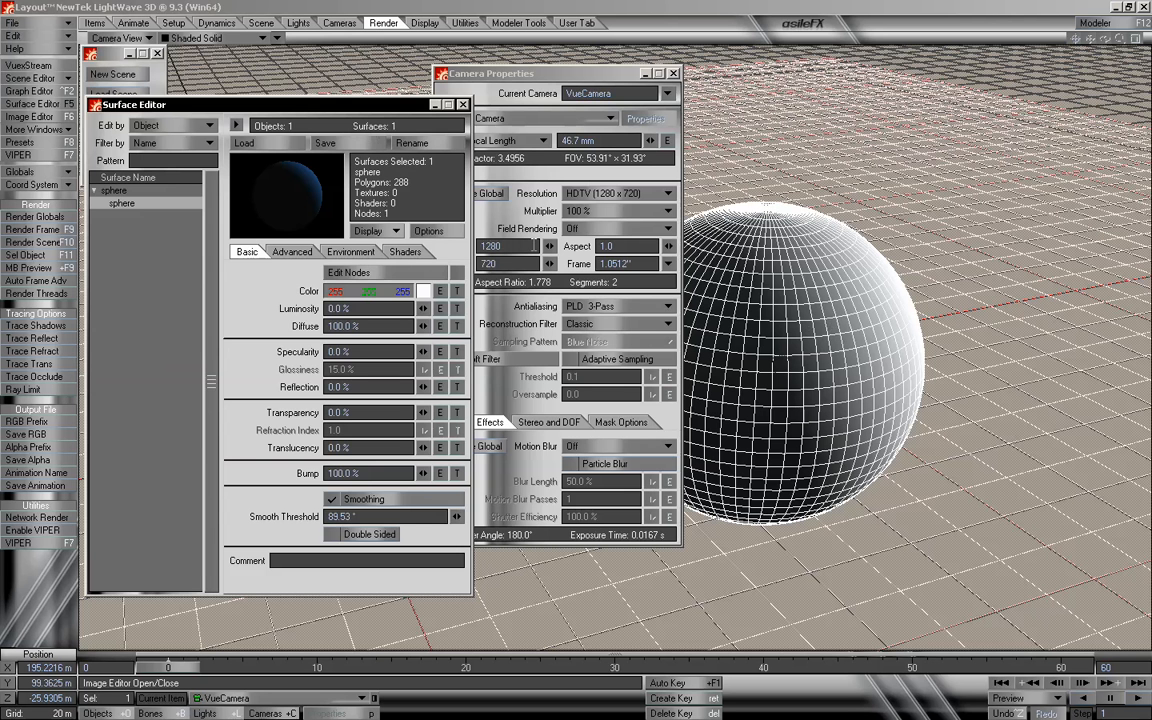
left_click(463, 104)
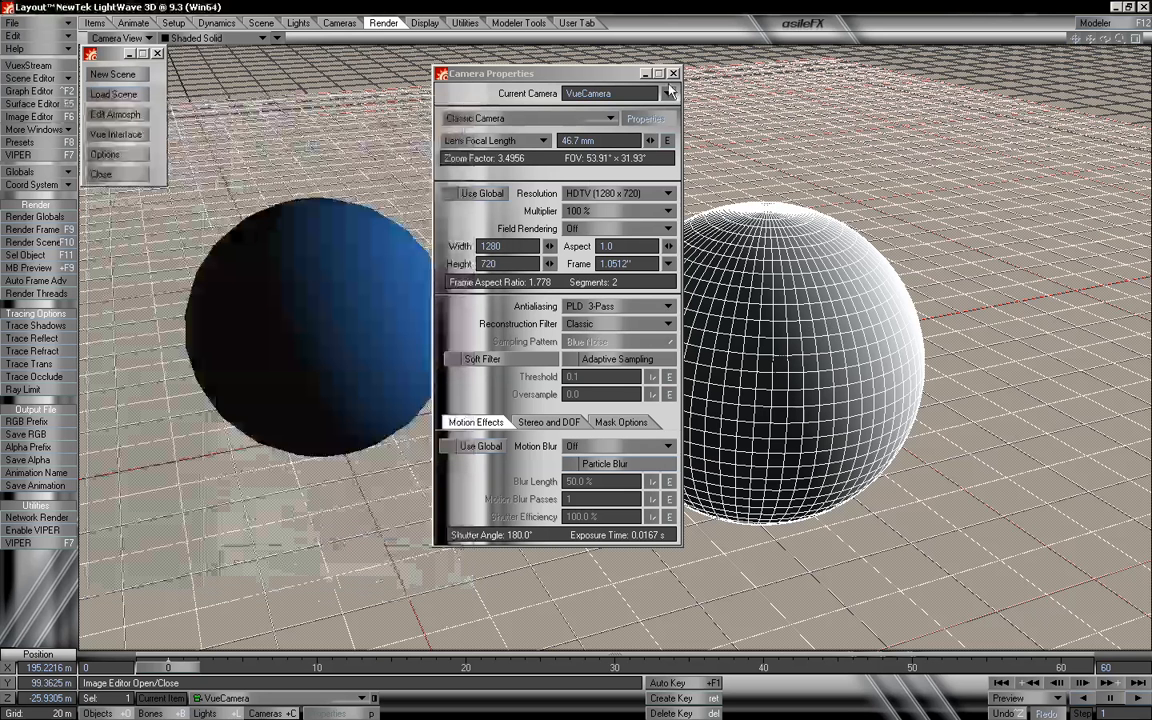
- Close the camera properties and inspect VueLight's light colour and intensity
left_click(673, 74)
key("shift+l")
key("p")
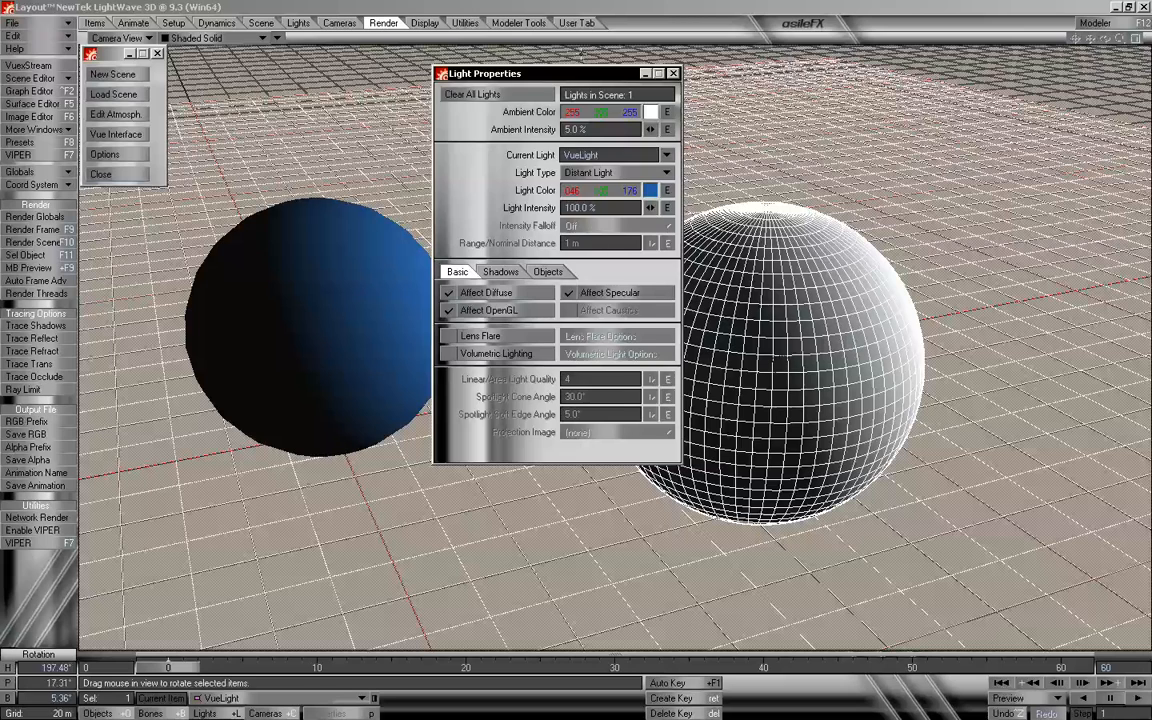
left_click_drag(562, 73, 555, 63)
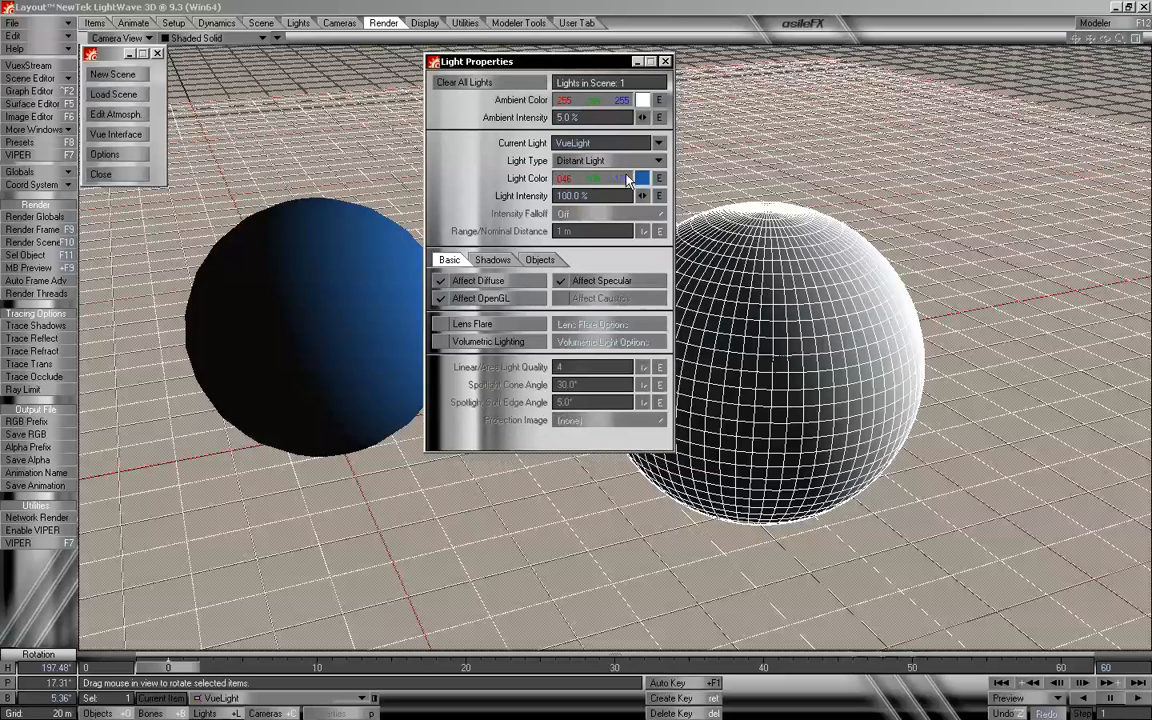
- Switch to Vue and copy the atmosphere's blue light colour onto the sun light's colour
key("alt+Tab")
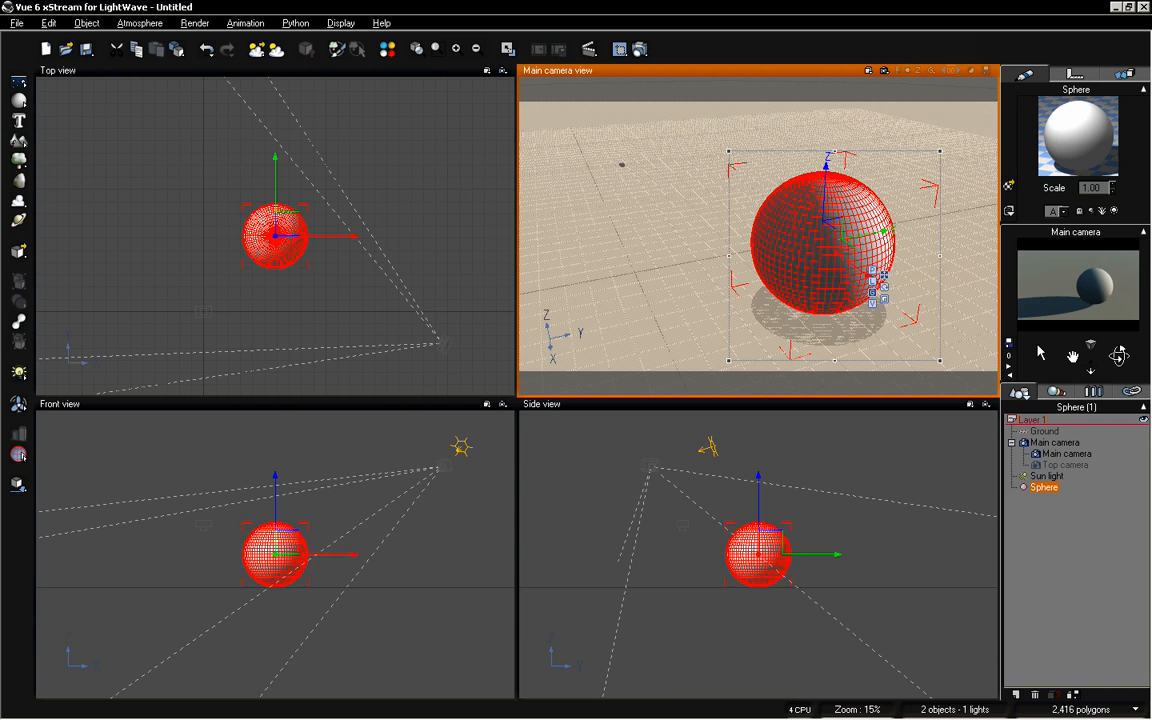
left_click(1049, 476)
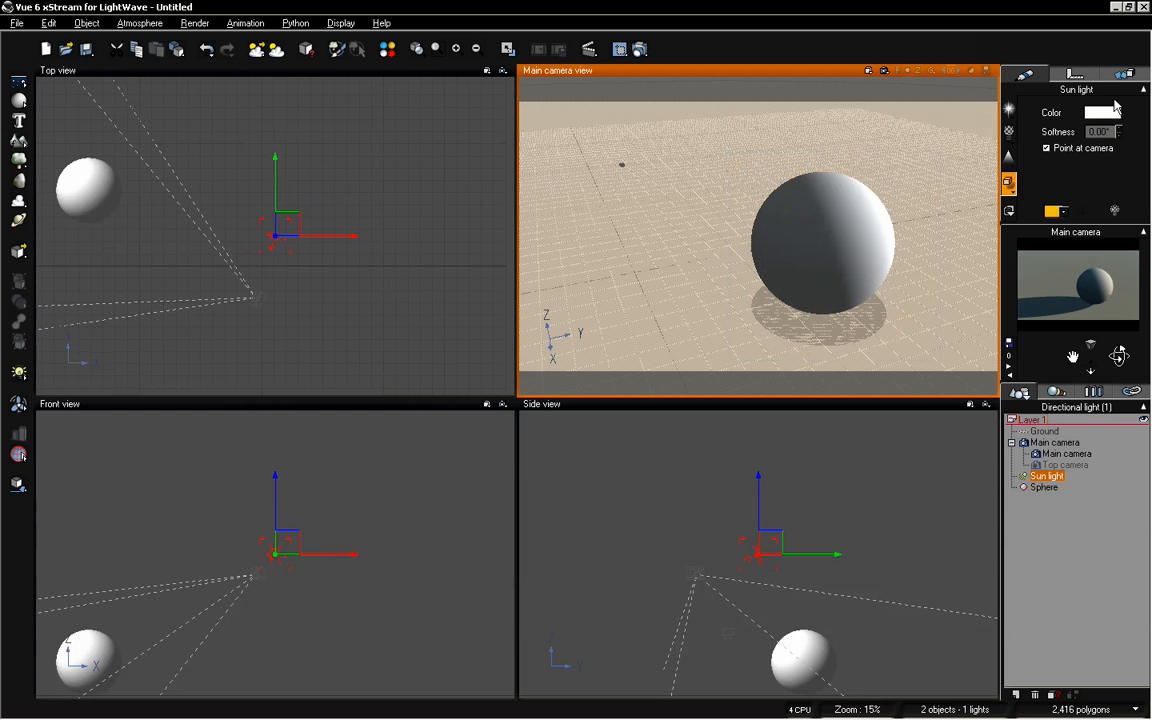
left_click(139, 23)
left_click(160, 92)
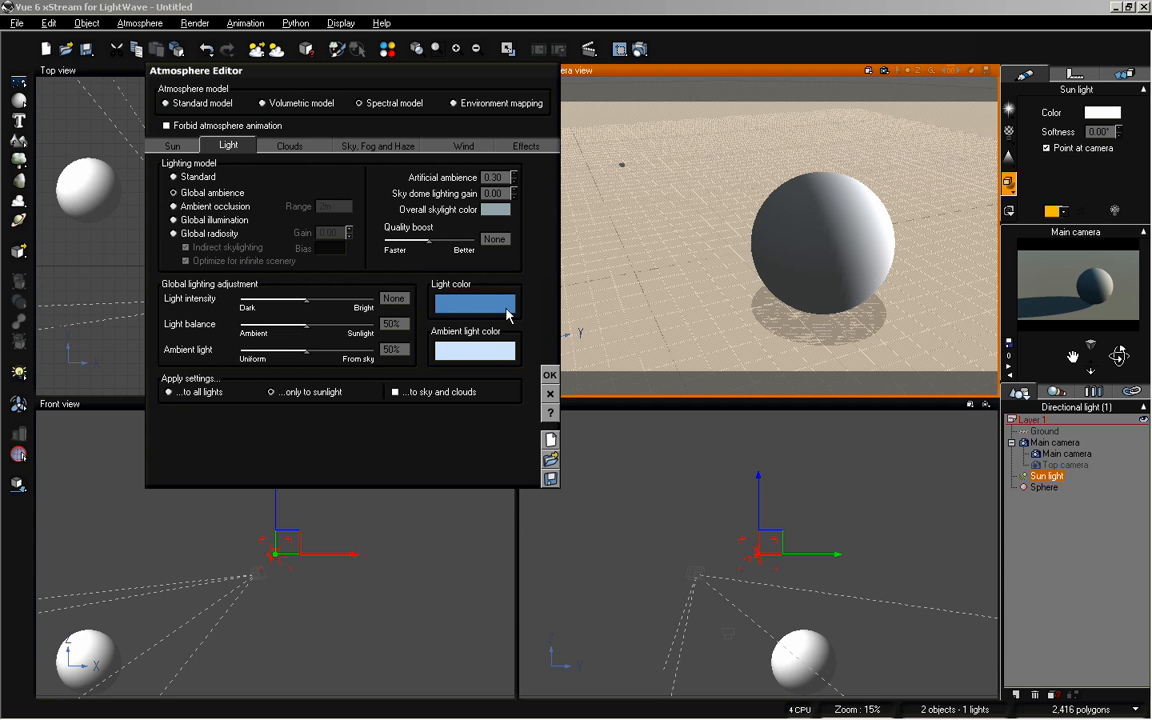
right_click(506, 311)
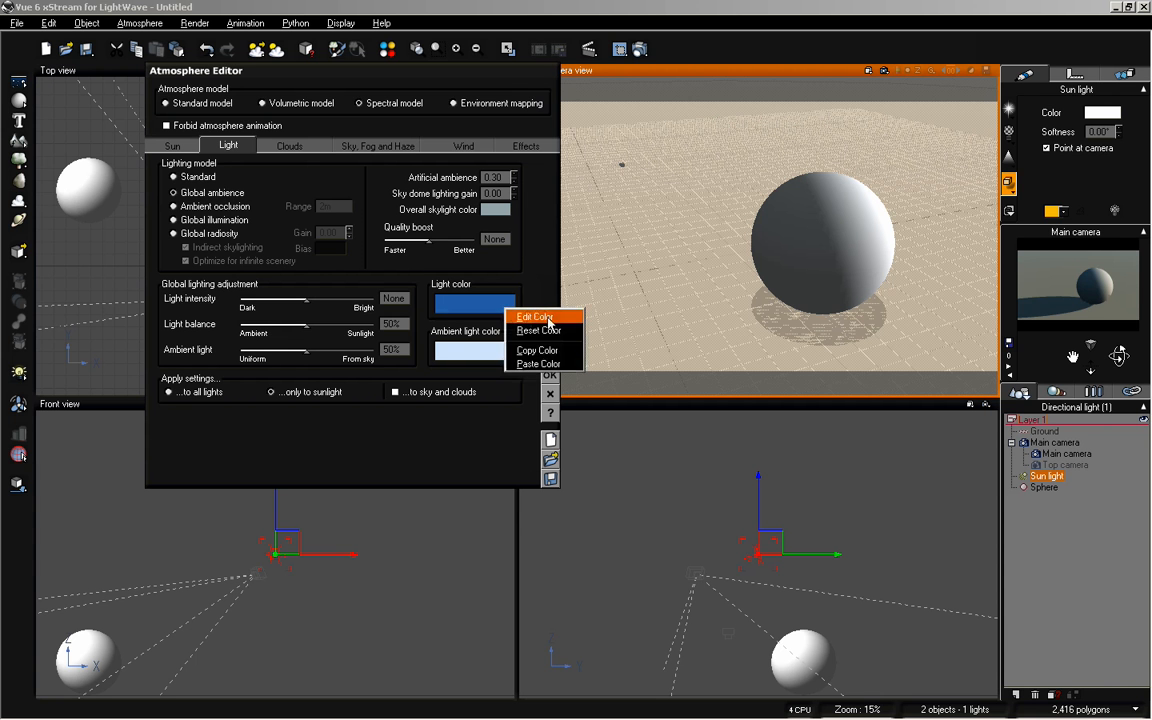
left_click(556, 352)
right_click(1100, 112)
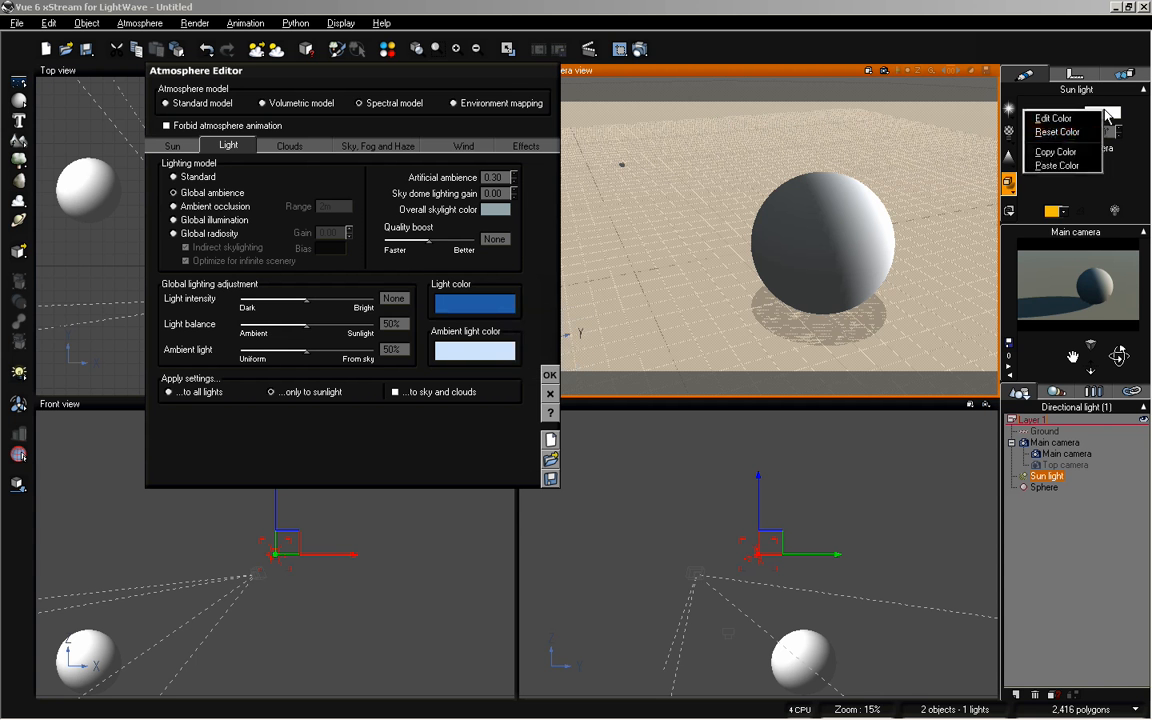
left_click(1088, 165)
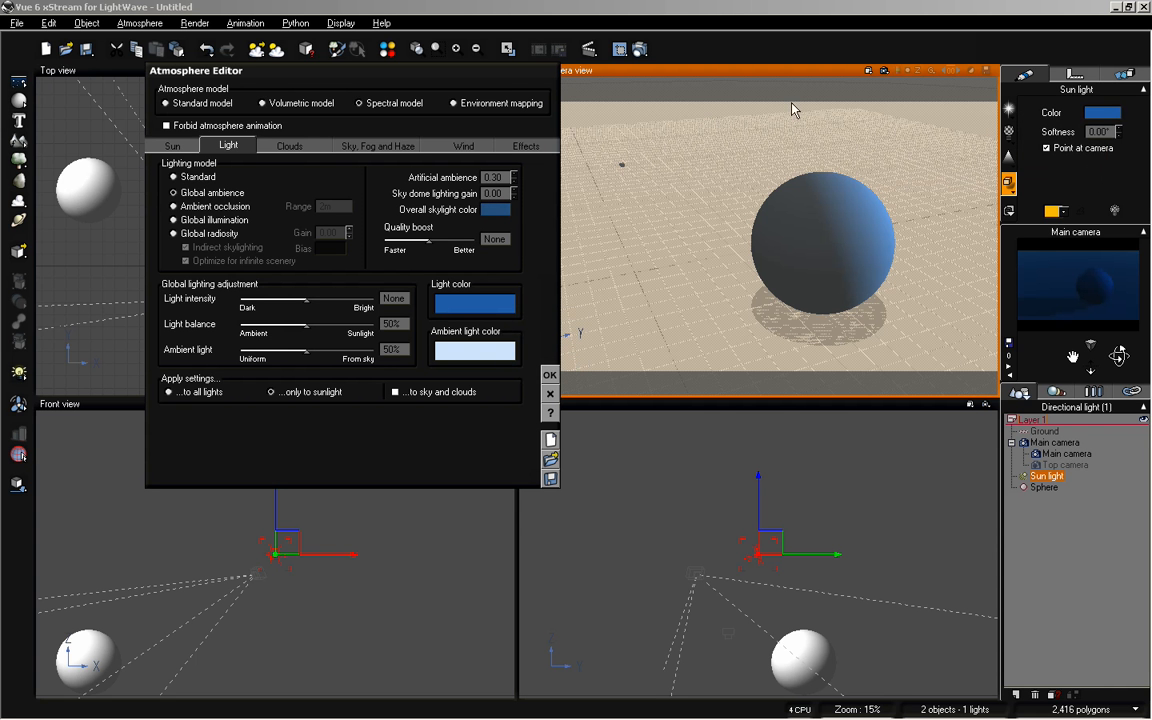
- Switch to LightWave, set VueCamera's resolution multiplier to 50%, and render the current frame
key("alt+Tab")
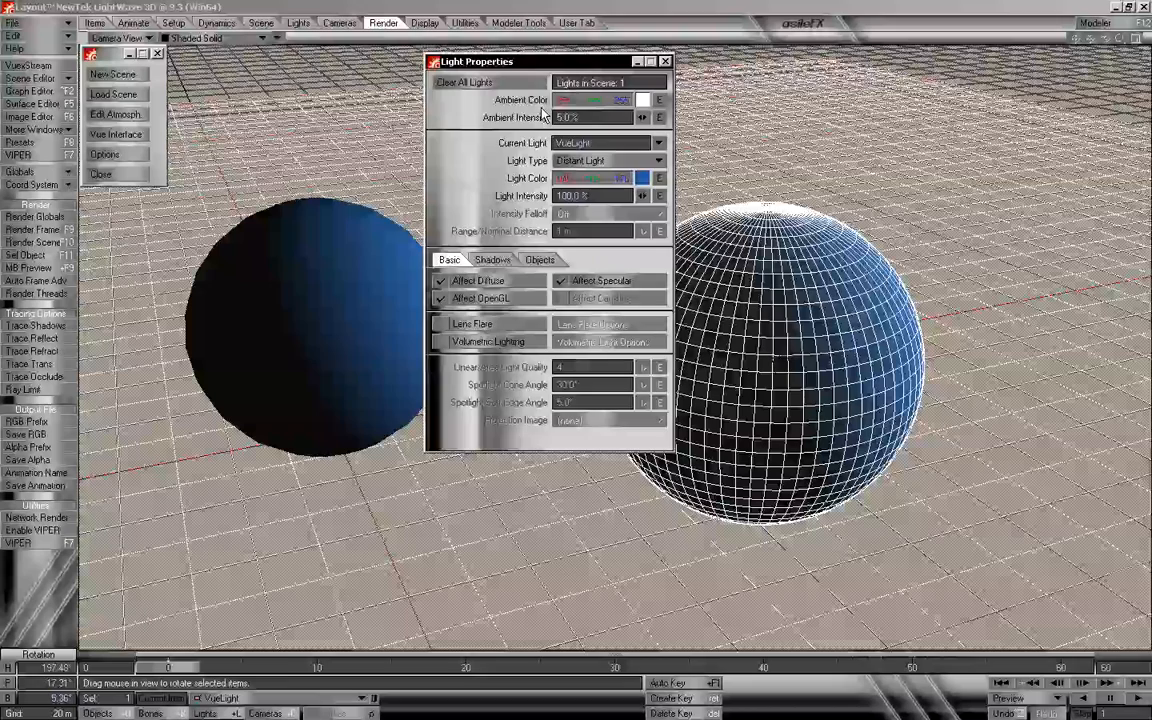
key("shift+c")
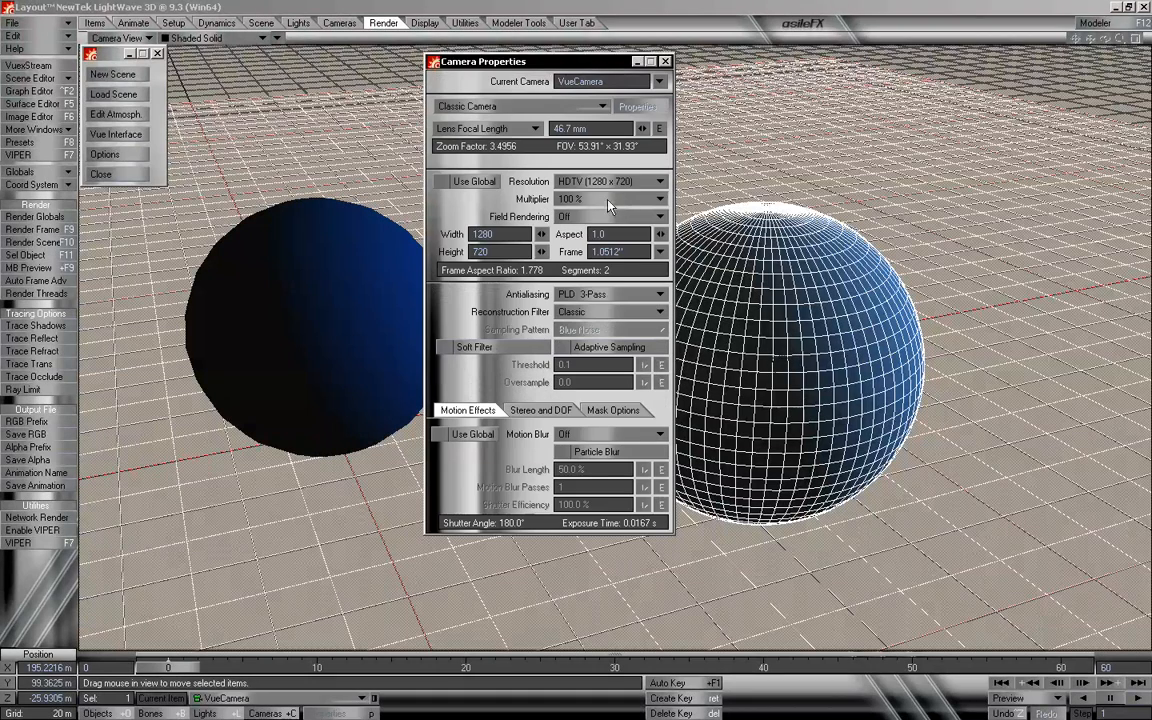
left_click(614, 199)
left_click(605, 210)
left_click(43, 231)
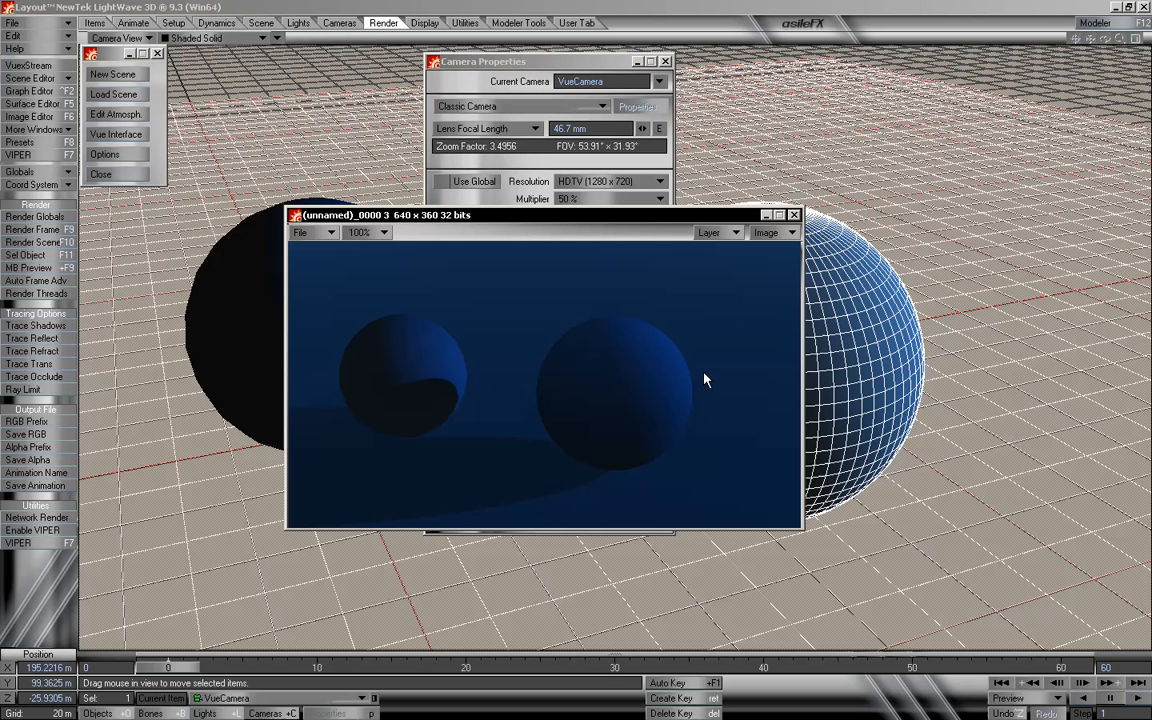
- Review the lighting settings of Vue's atmosphere without changing them, and close the rendered image and camera properties
left_click(116, 117)
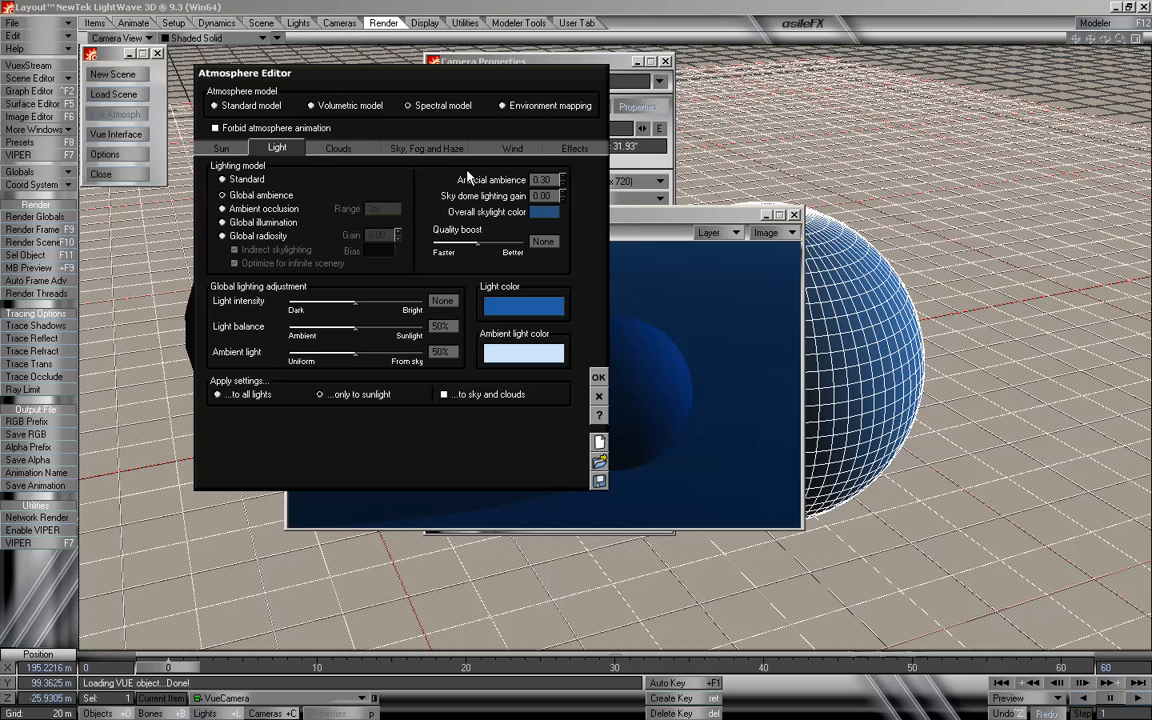
left_click(599, 397)
left_click_drag(577, 223, 577, 215)
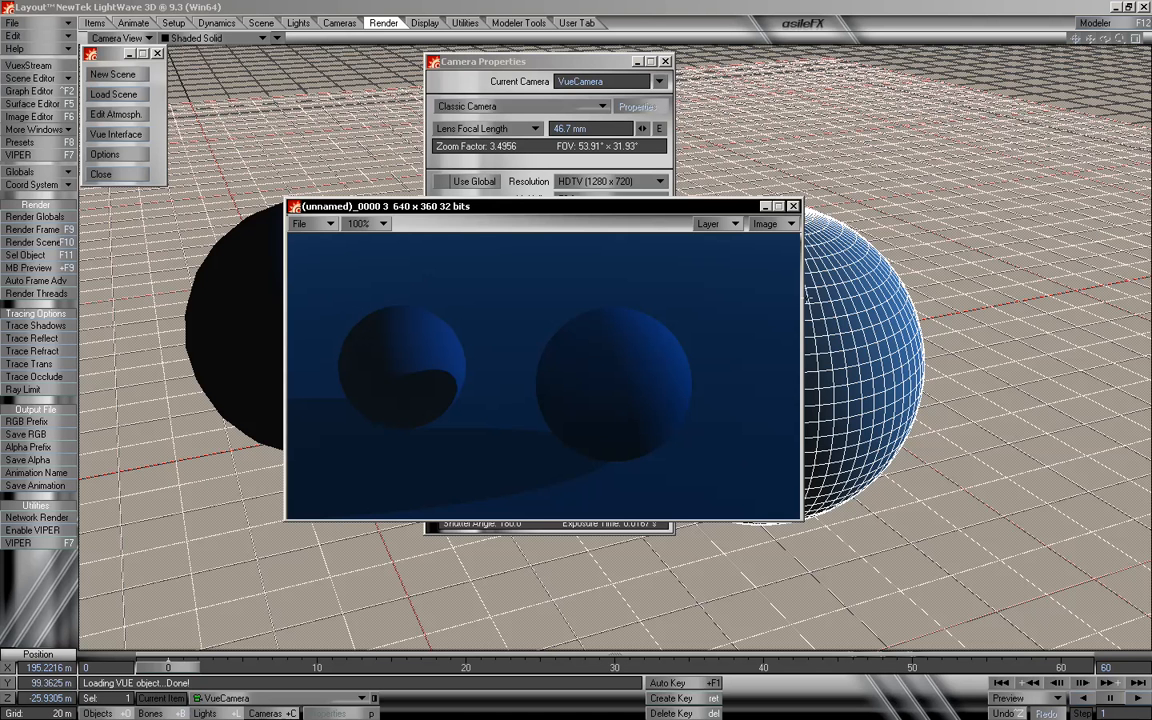
left_click(793, 207)
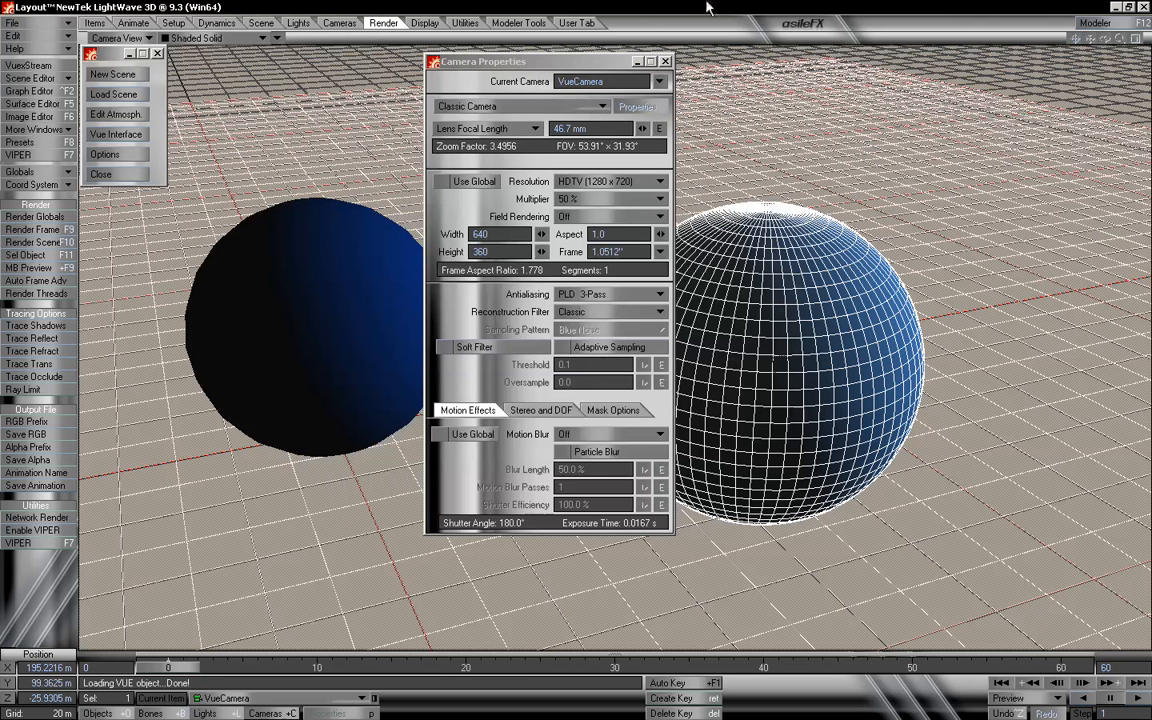
left_click(666, 62)
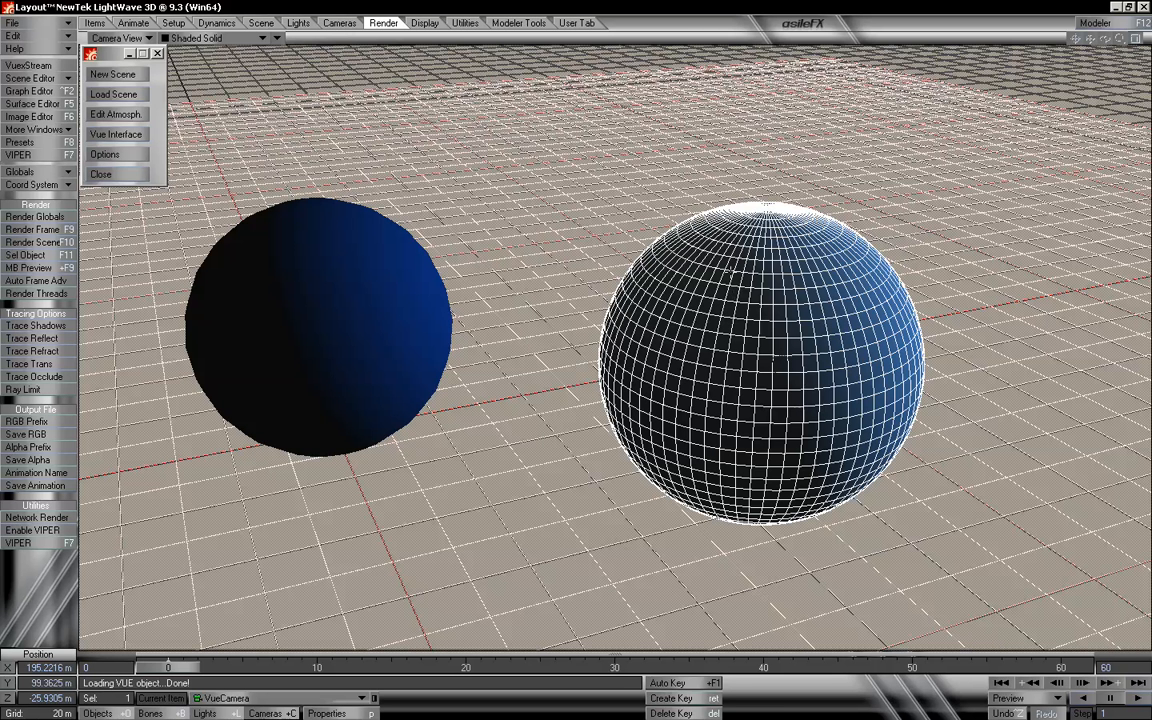
- Set VueScene's viewport display to Shaded Solid in the Scene Editor
left_click(36, 90)
left_click(36, 79)
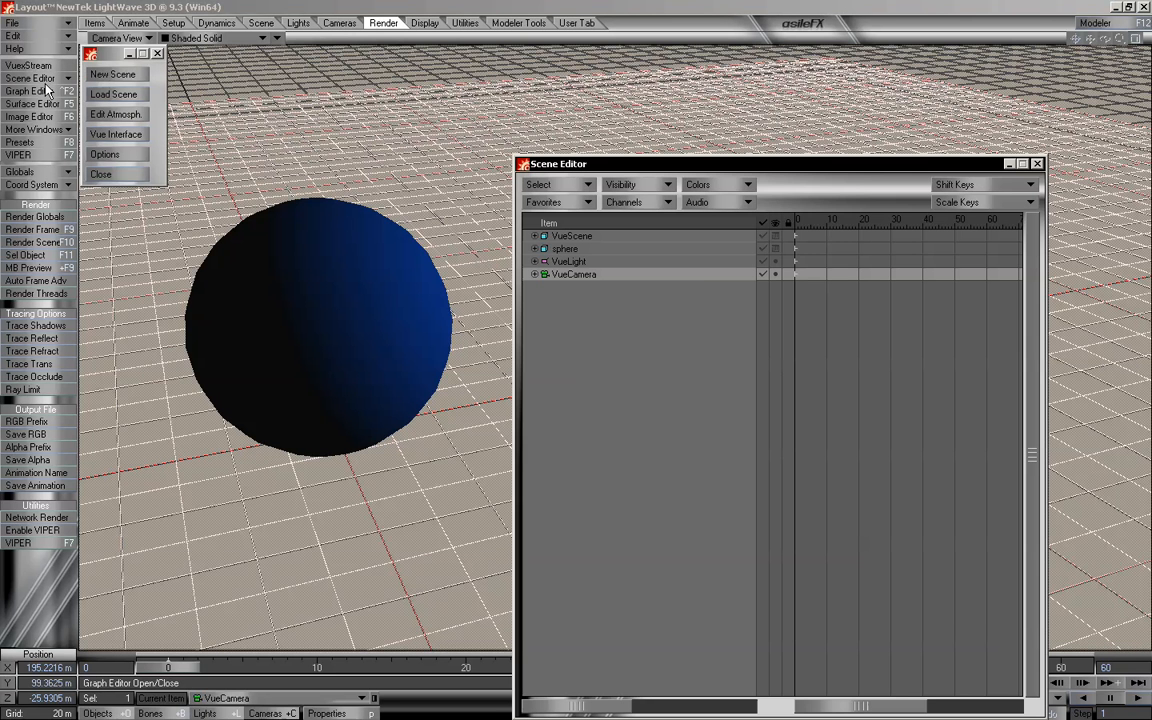
left_click(779, 238)
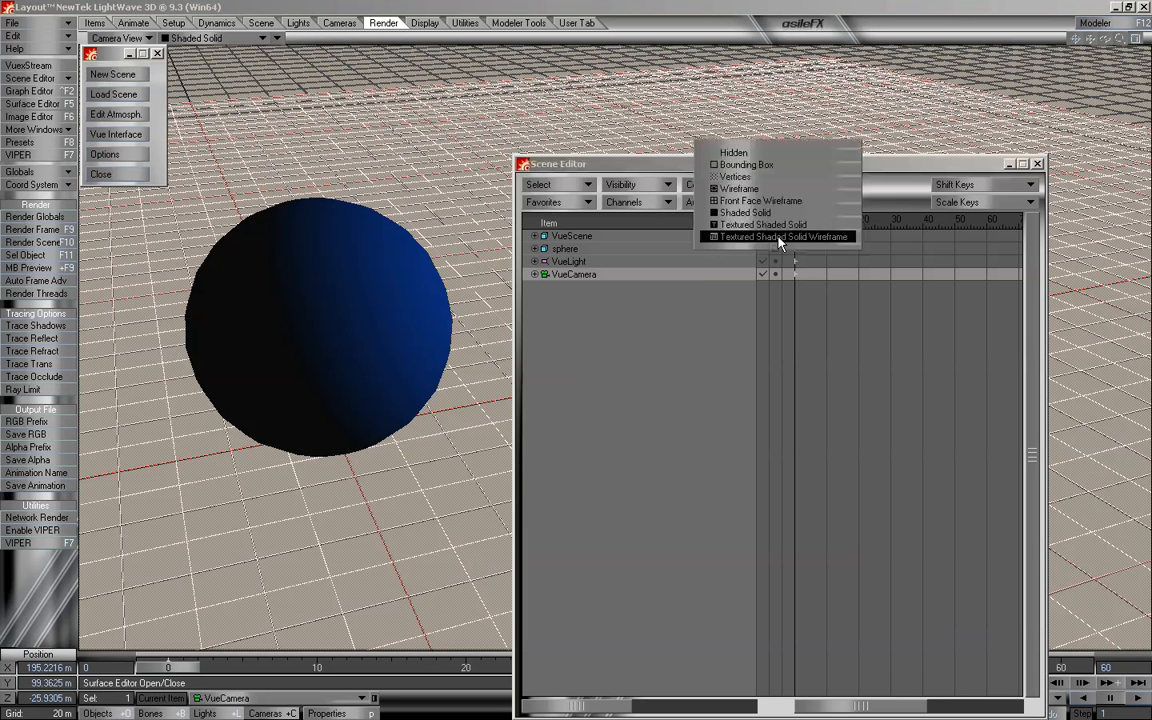
left_click(776, 215)
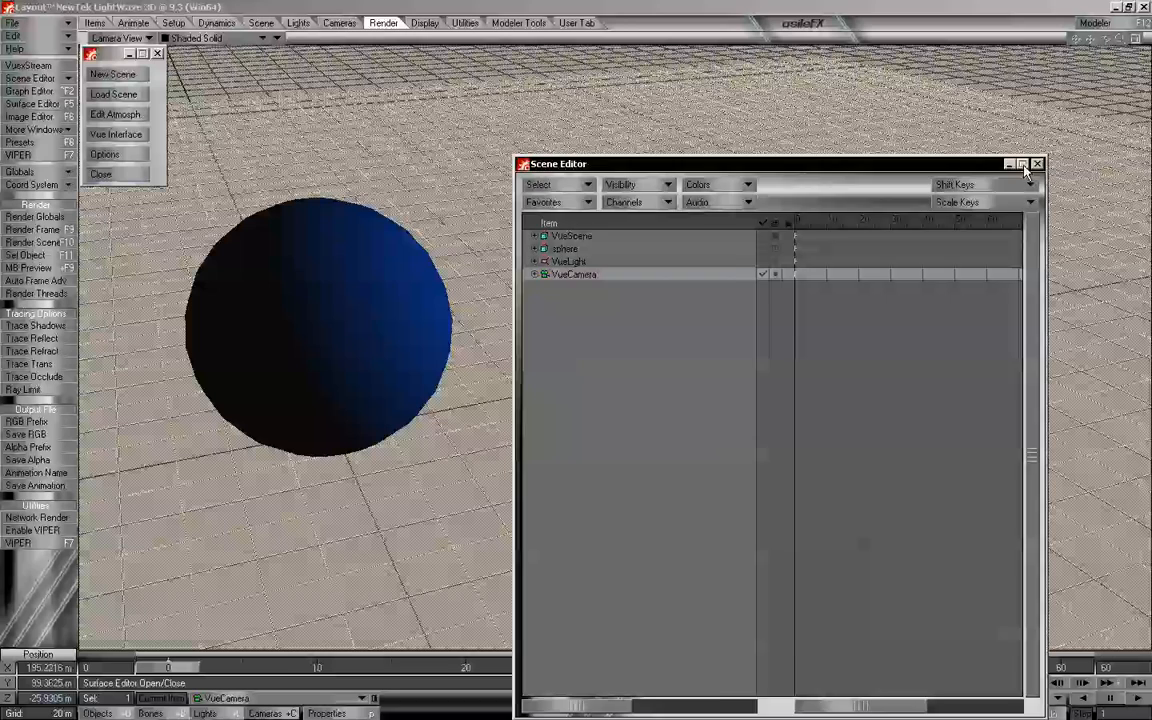
left_click(1037, 163)
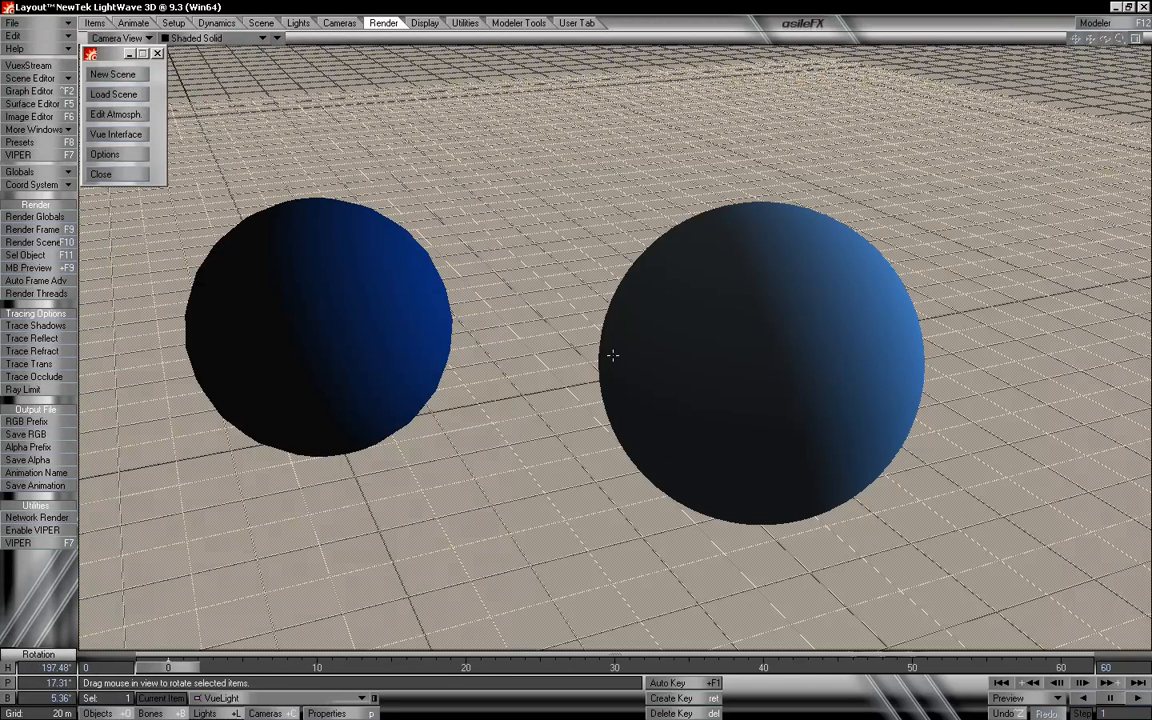
- Display VueLight's properties and examine the RGB values of the Vue atmosphere's ambient light colour
key("shift+l")
key("p")
left_click_drag(568, 59, 737, 92)
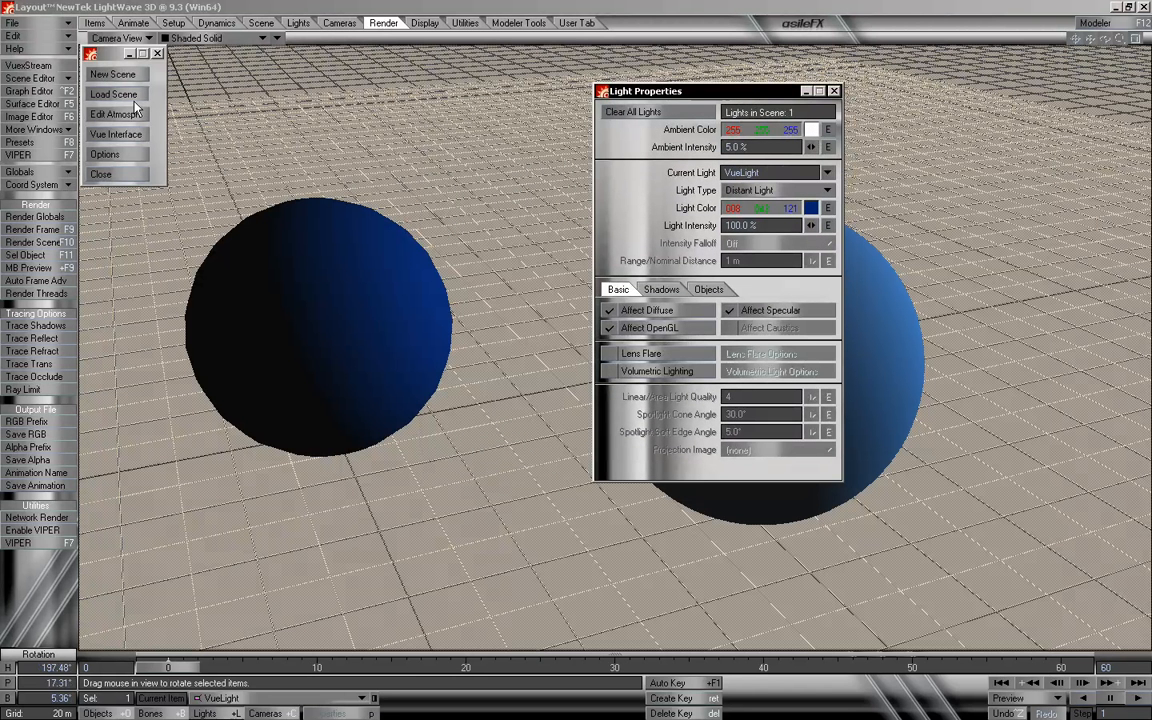
left_click(115, 114)
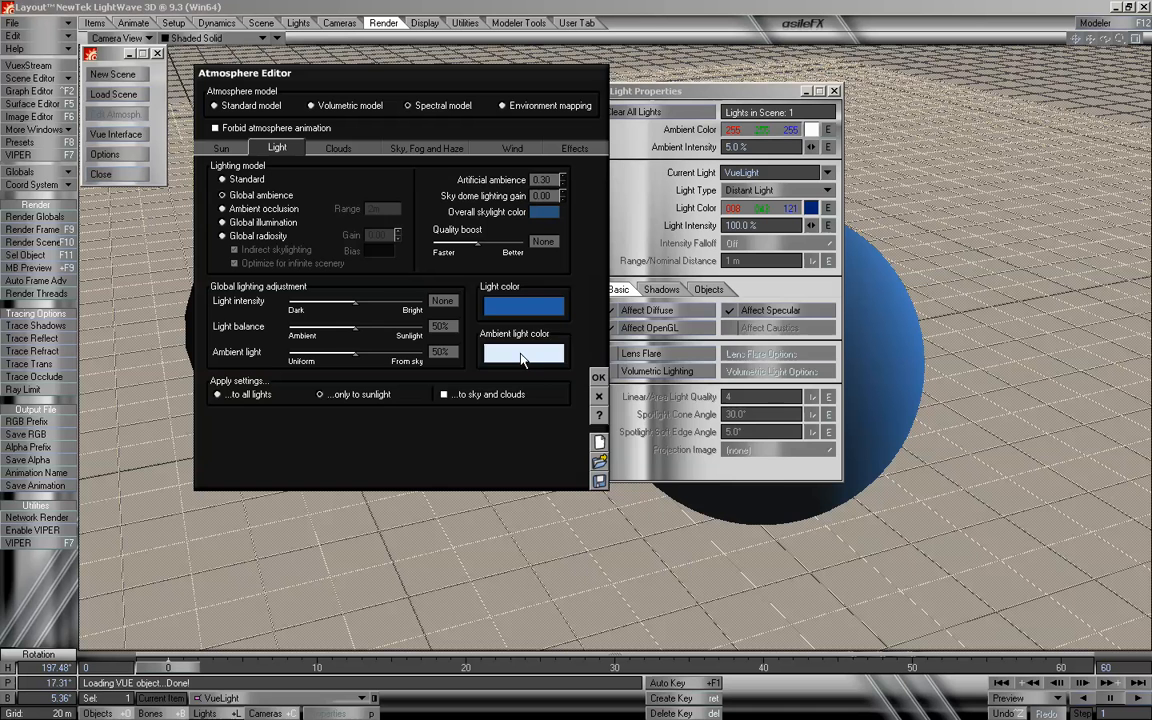
right_click(520, 360)
left_click(540, 363)
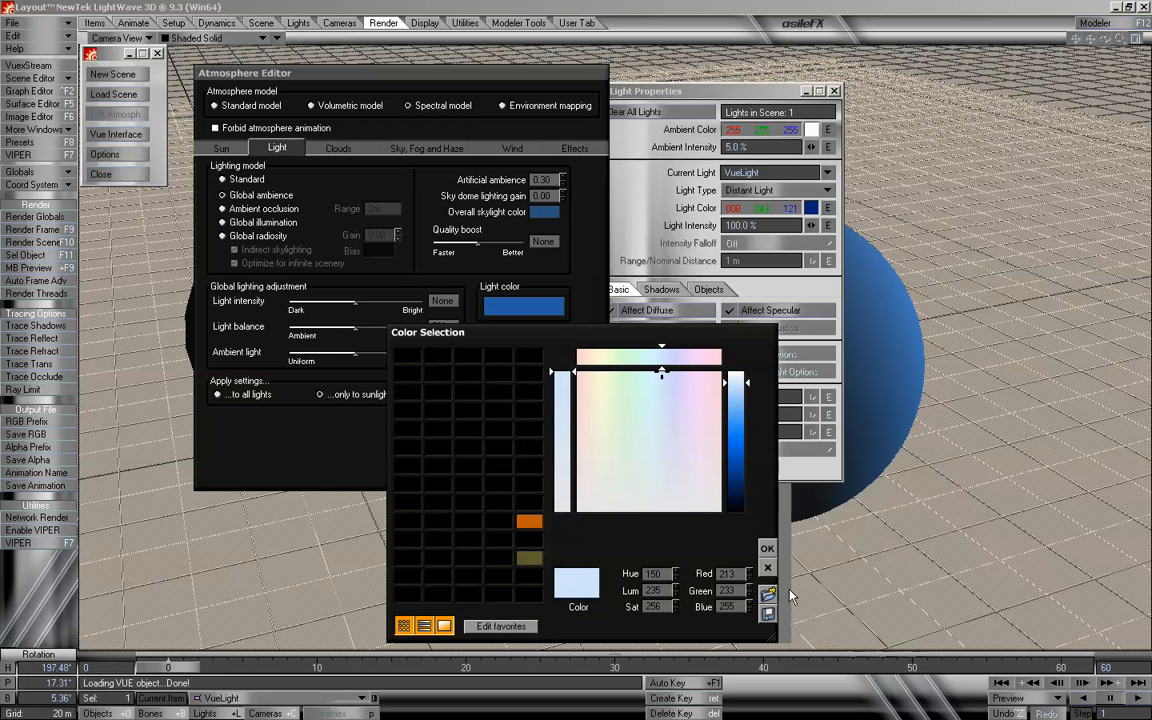
left_click(767, 548)
left_click_drag(396, 80, 309, 97)
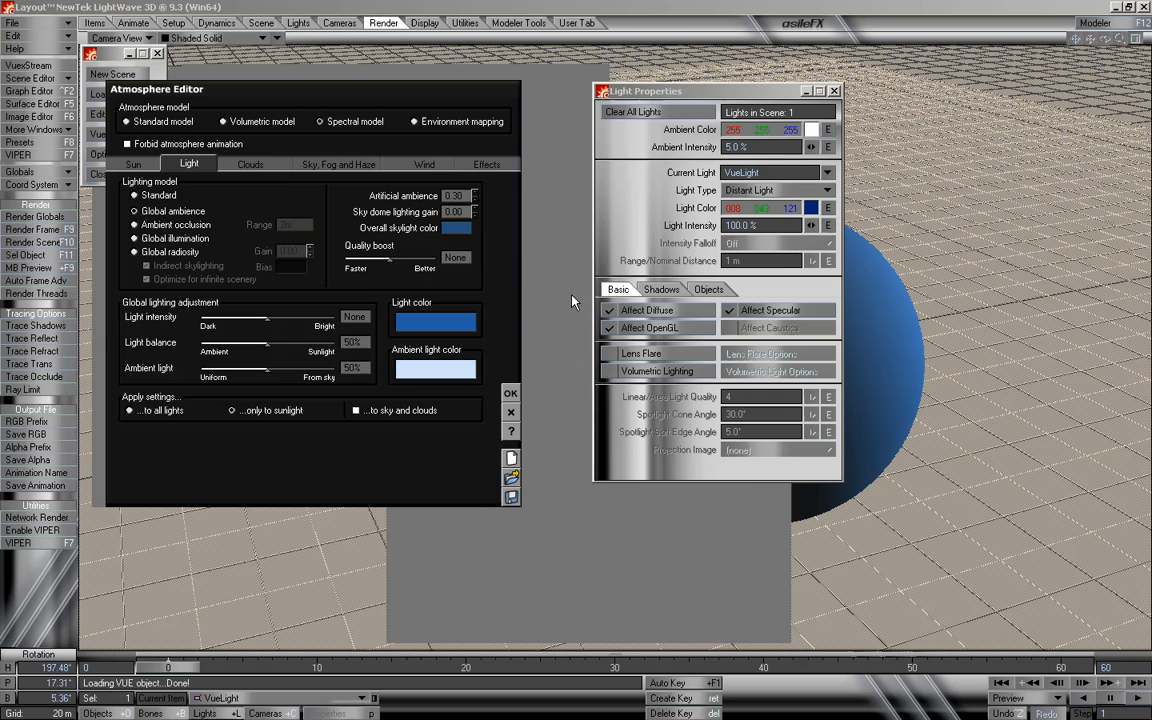
left_click(510, 393)
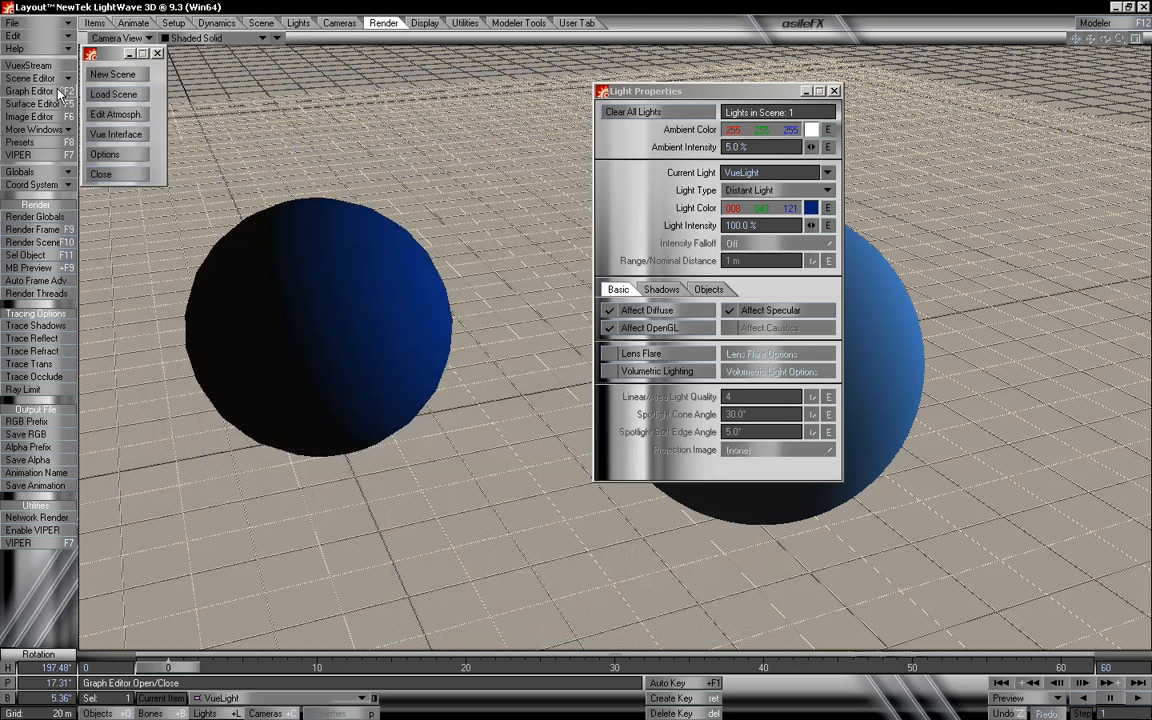
- Review the Vue xStream settings, including ambient light matching, and read the atmosphere's ambient light colour values again
left_click(104, 155)
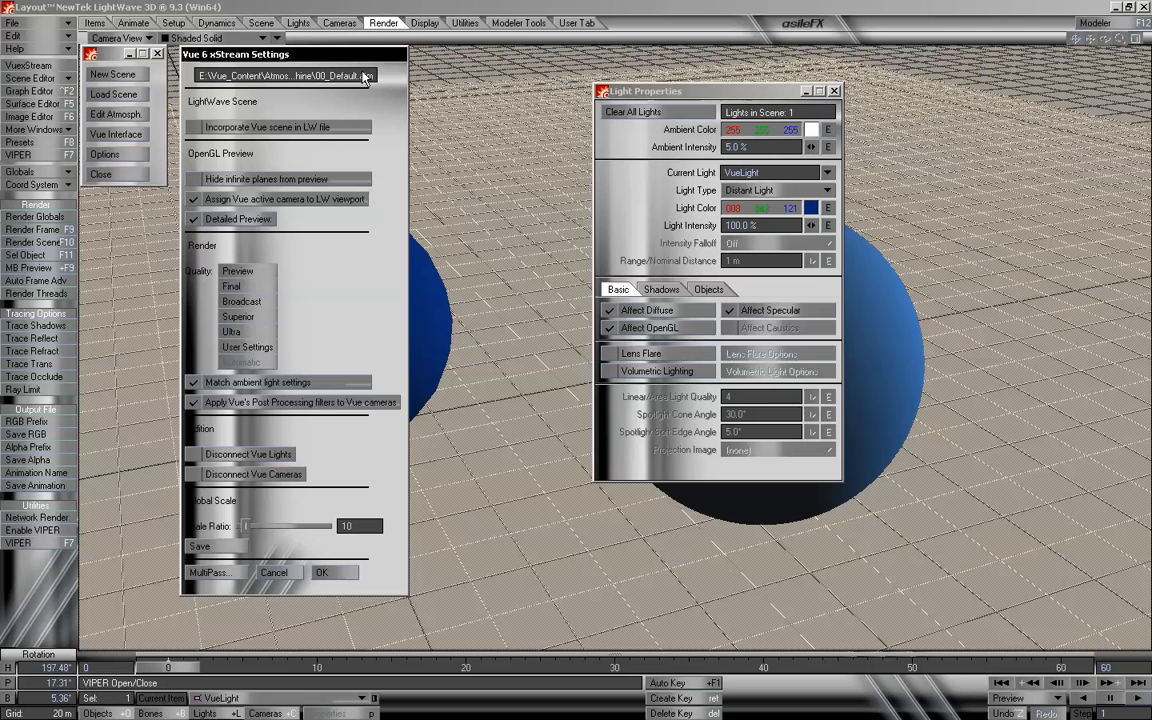
left_click(334, 575)
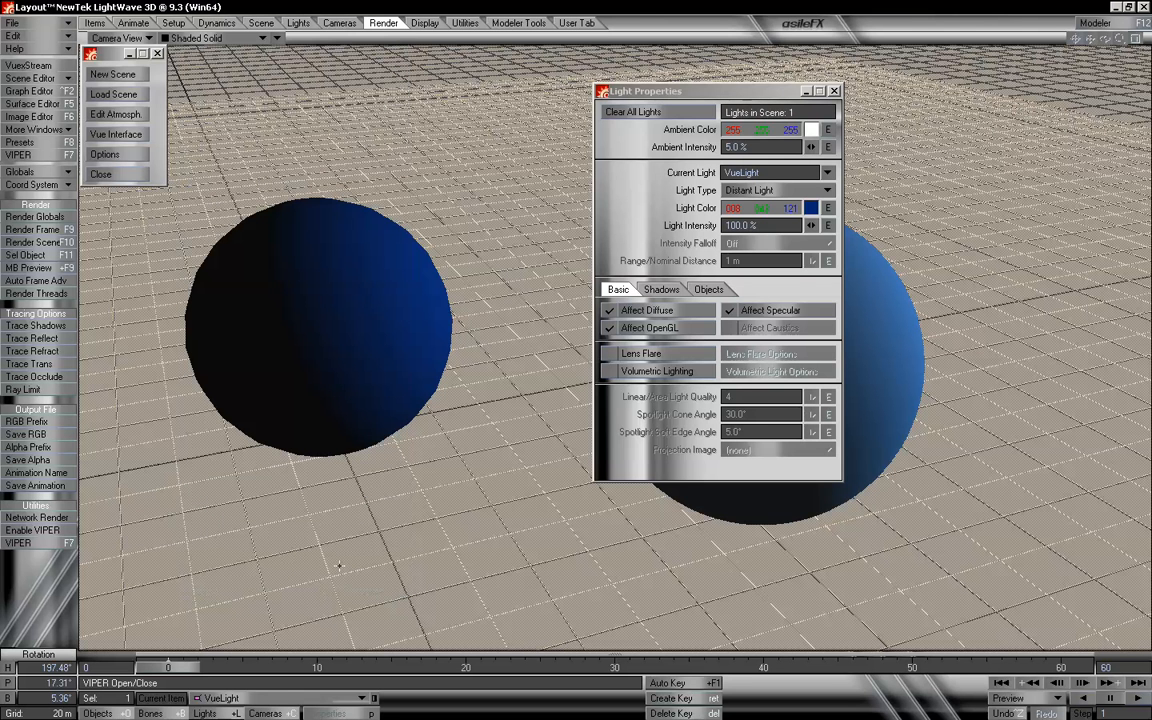
left_click(116, 114)
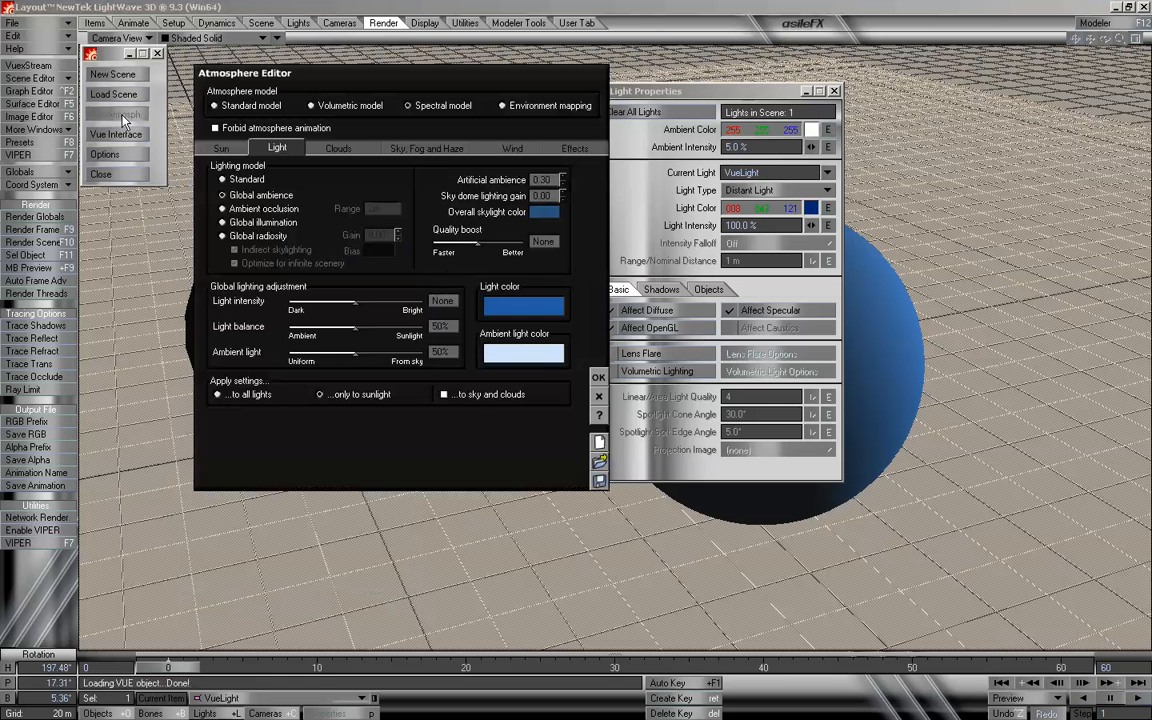
right_click(540, 353)
left_click(566, 358)
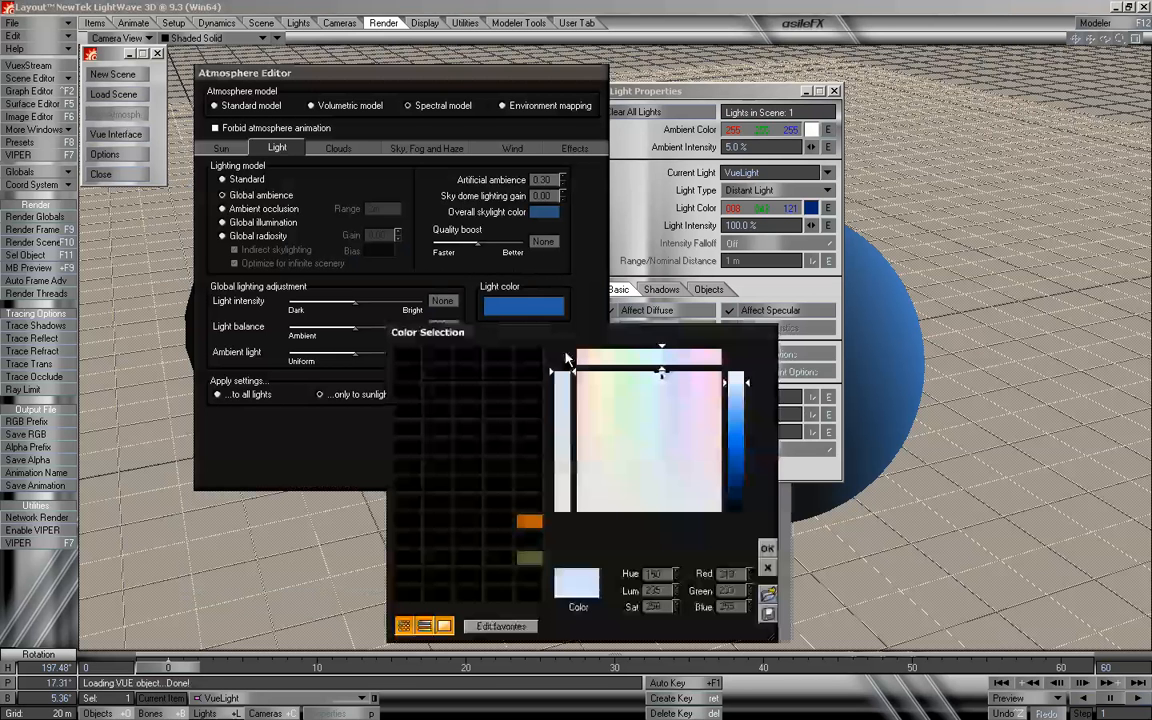
left_click_drag(500, 333, 415, 292)
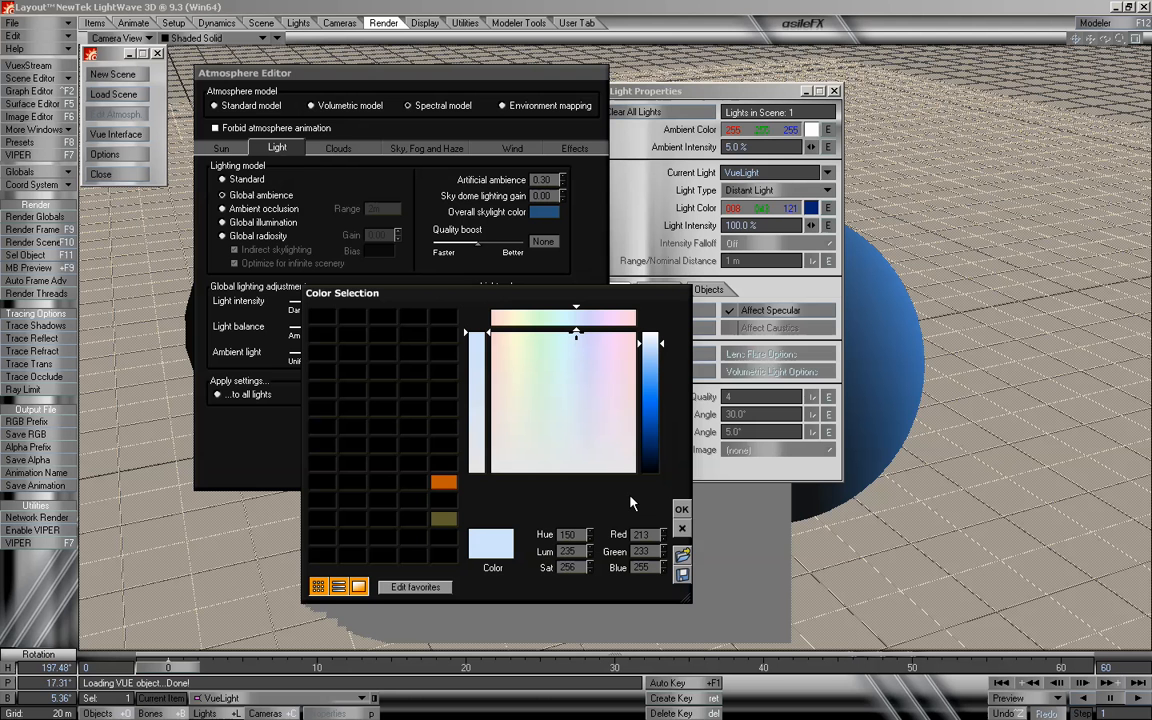
left_click(681, 509)
left_click(598, 377)
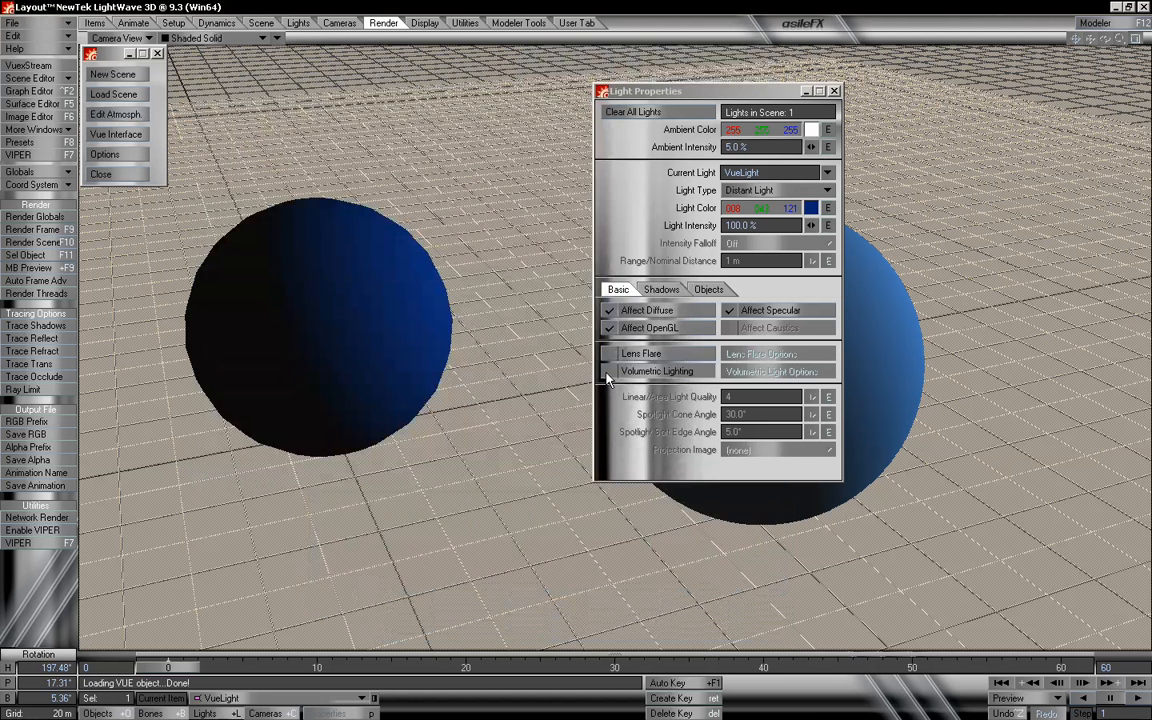
- Set LightWave's ambient colour to red 213, green 233, blue 255, and close the light properties
left_click(811, 131)
left_click_drag(838, 111, 651, 222)
left_click_drag(763, 394, 738, 394)
type("213")
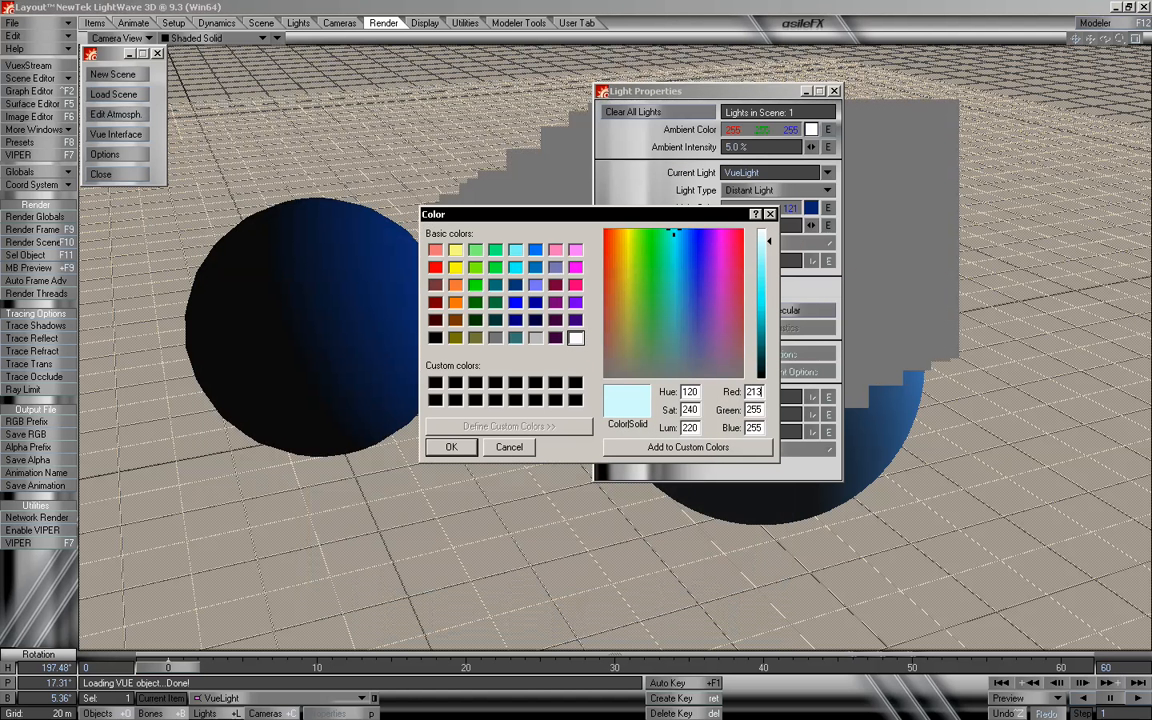
left_click_drag(756, 409, 733, 418)
type("233")
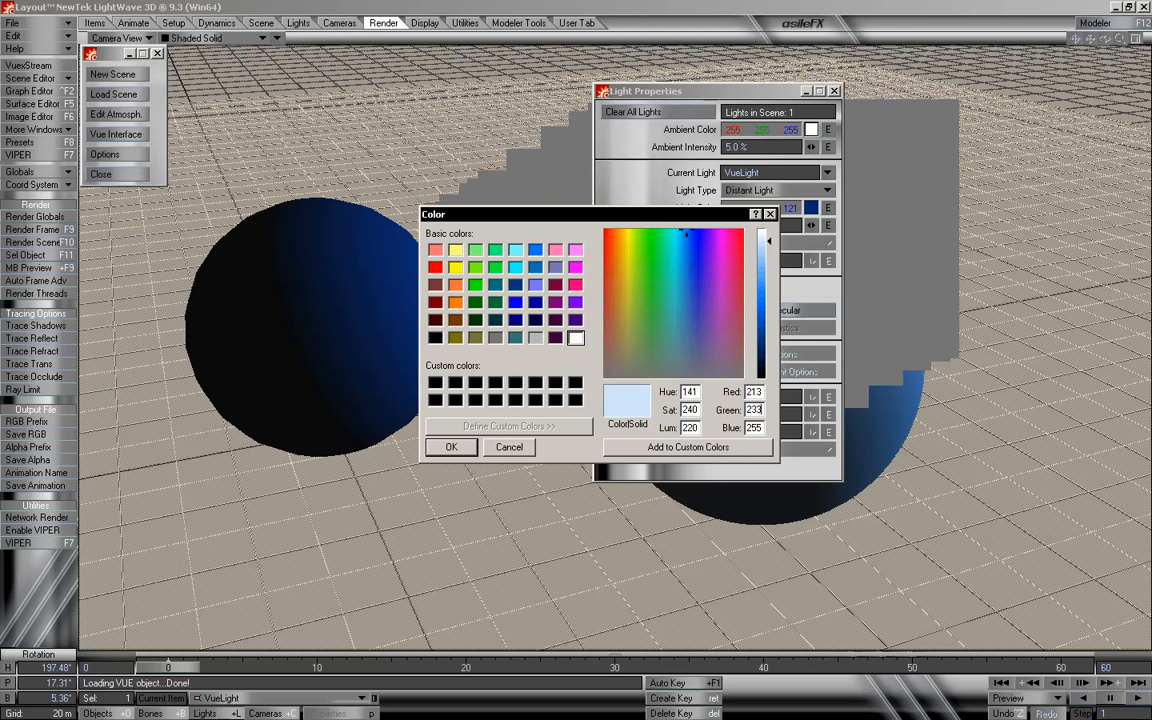
left_click_drag(759, 428, 746, 428)
type("255")
left_click(834, 90)
- Render the current frame in LightWave, and switch to Vue to accept the open atmosphere settings
key("F9")
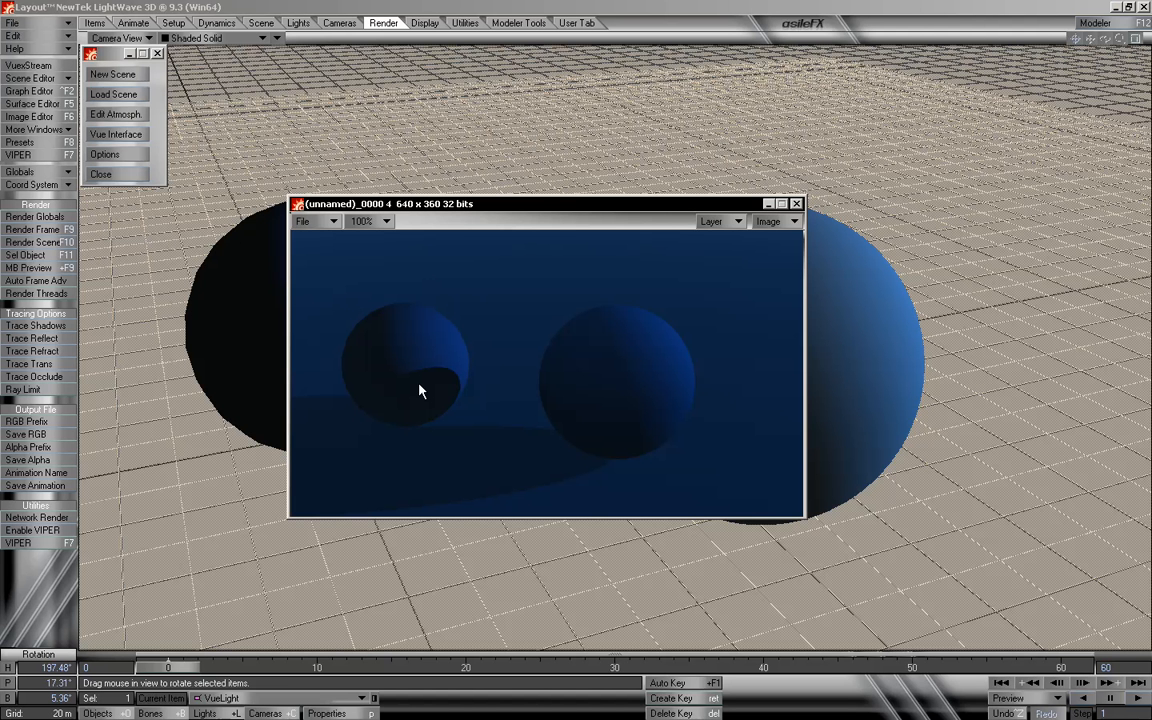
left_click(796, 204)
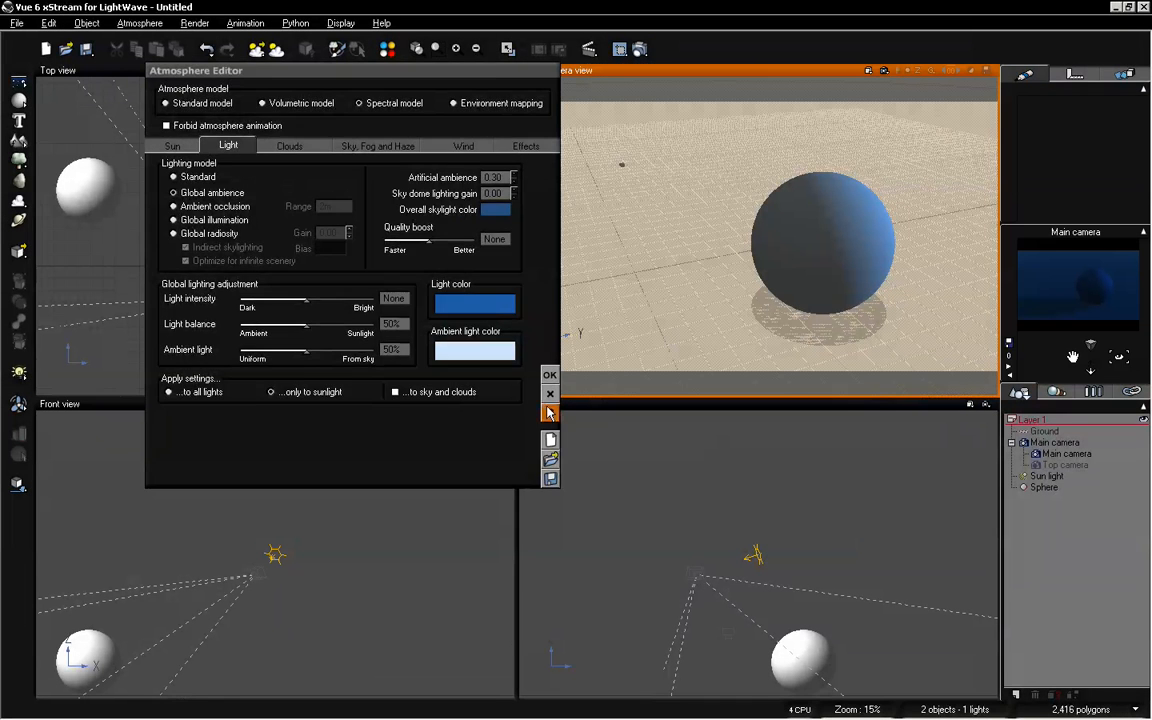
left_click(549, 377)
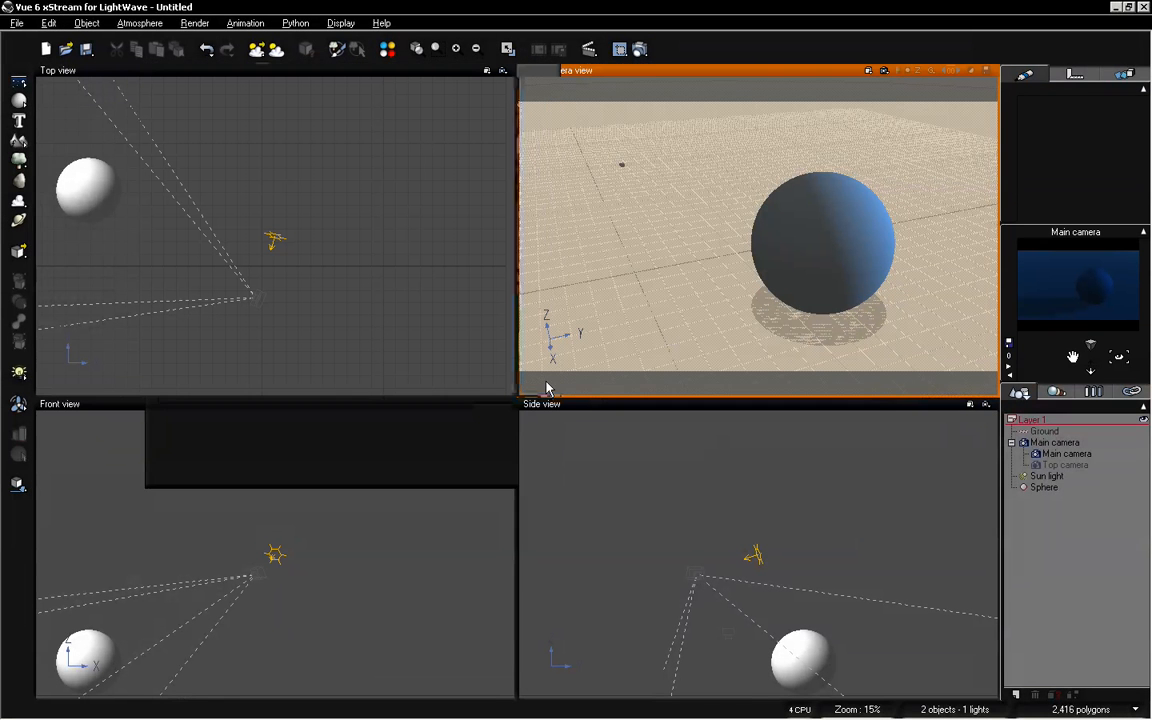
- Set the ambient lighting of the Vue sphere's material to 0% and accept the material
left_click(1043, 487)
double_click(1072, 139)
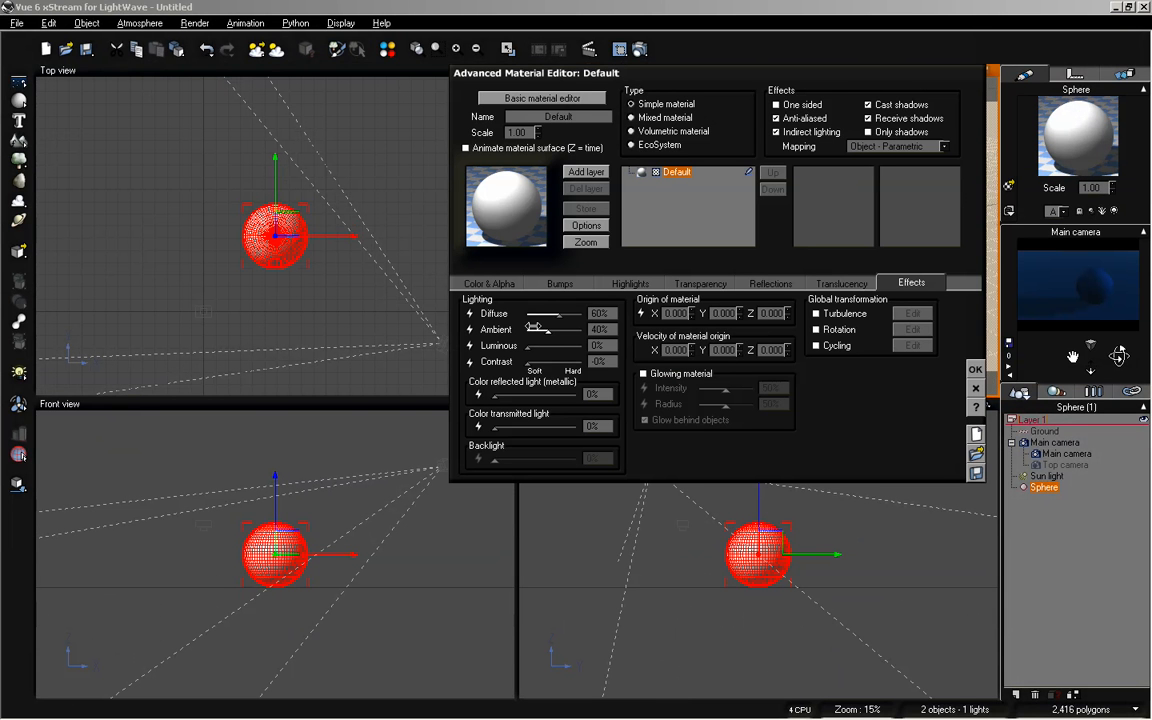
left_click_drag(546, 330, 515, 332)
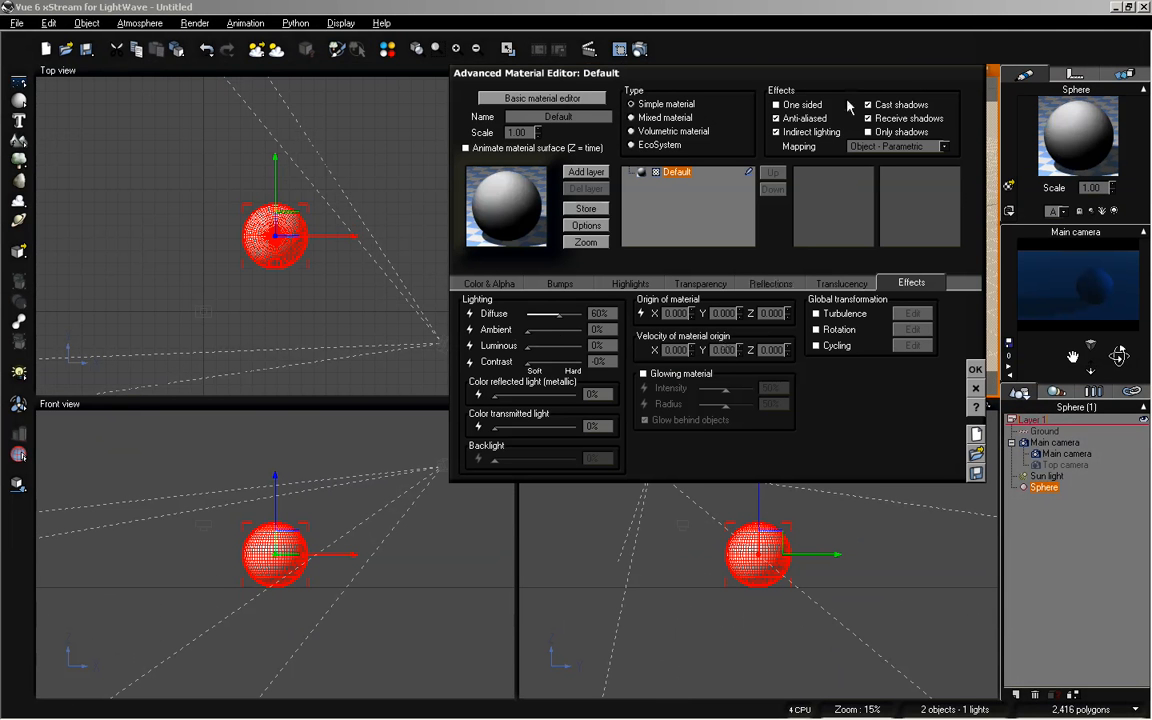
left_click(975, 369)
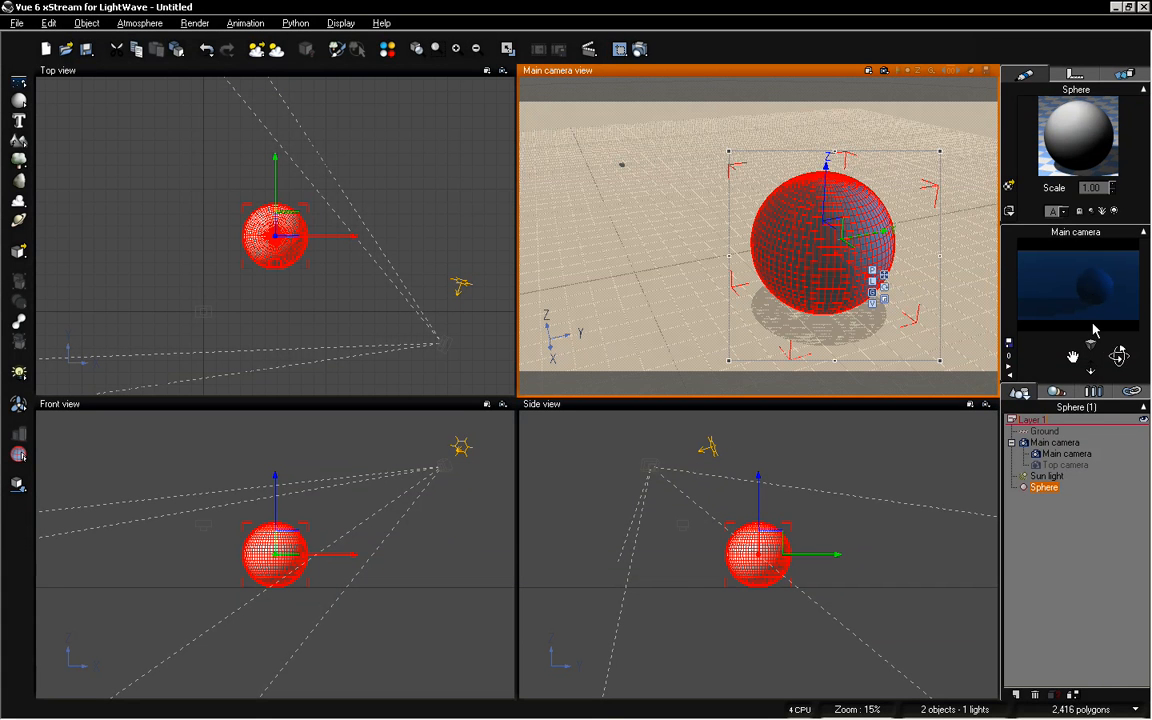
- Raise the diffuse lighting of the Vue sphere's material to 100% and accept the material
left_click(876, 115)
left_click(812, 219)
double_click(1085, 132)
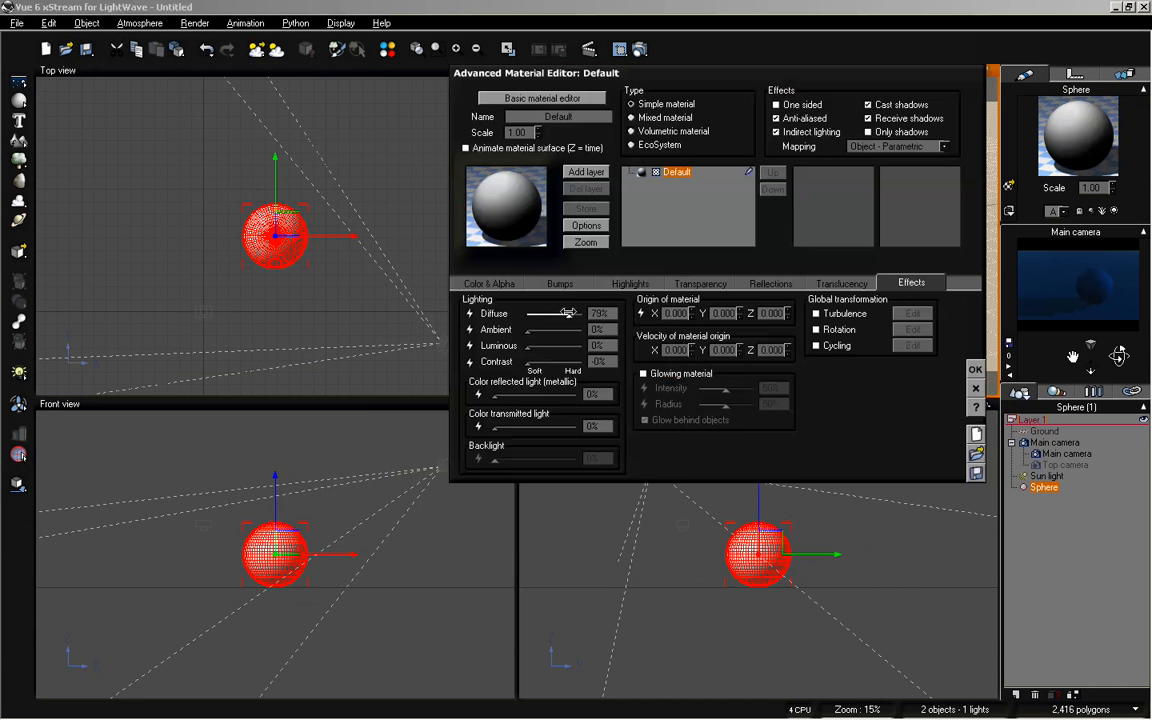
left_click_drag(565, 311, 585, 312)
left_click(976, 368)
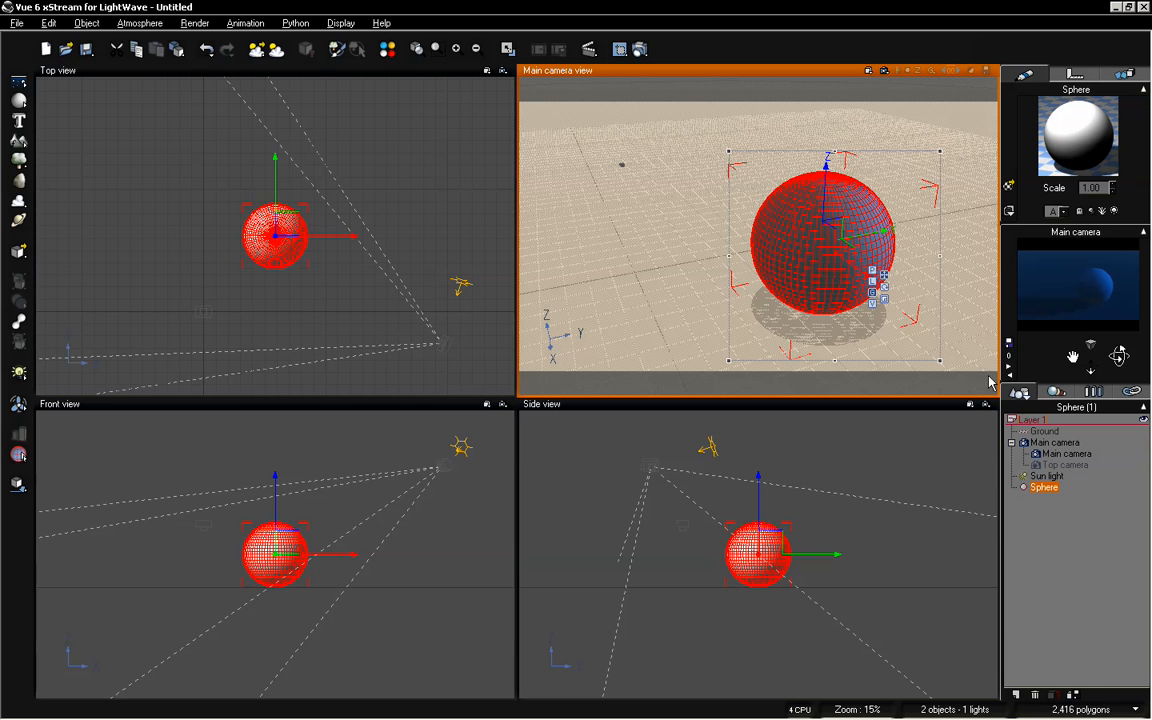
- Set the atmosphere's lighting model to Global illumination and accept the atmosphere settings
left_click(140, 22)
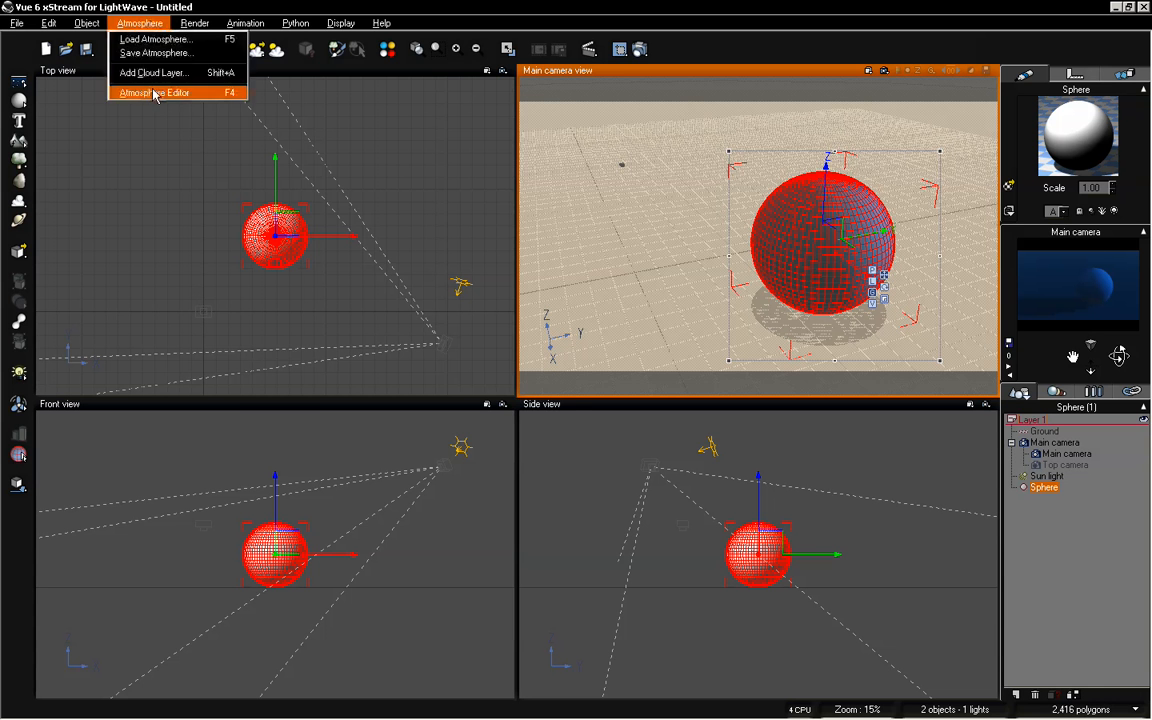
left_click(140, 88)
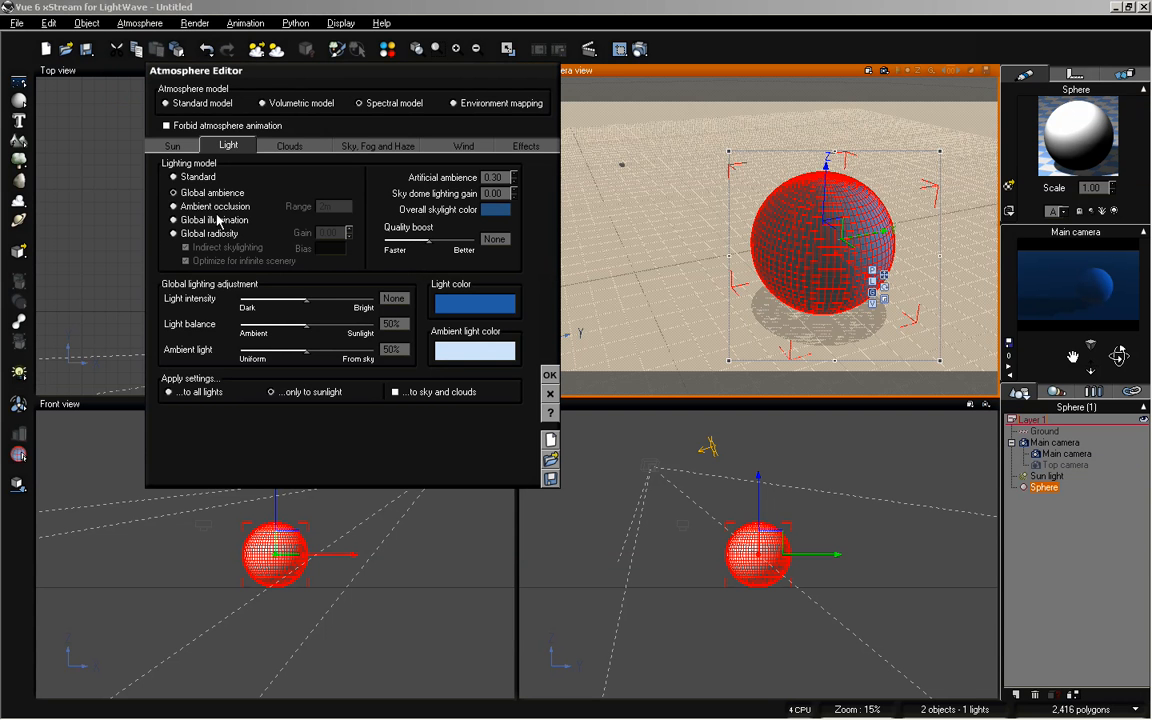
left_click(184, 220)
left_click(554, 378)
- Set the diffuse lighting of the Vue sphere's material to 60% and accept the material
double_click(1077, 139)
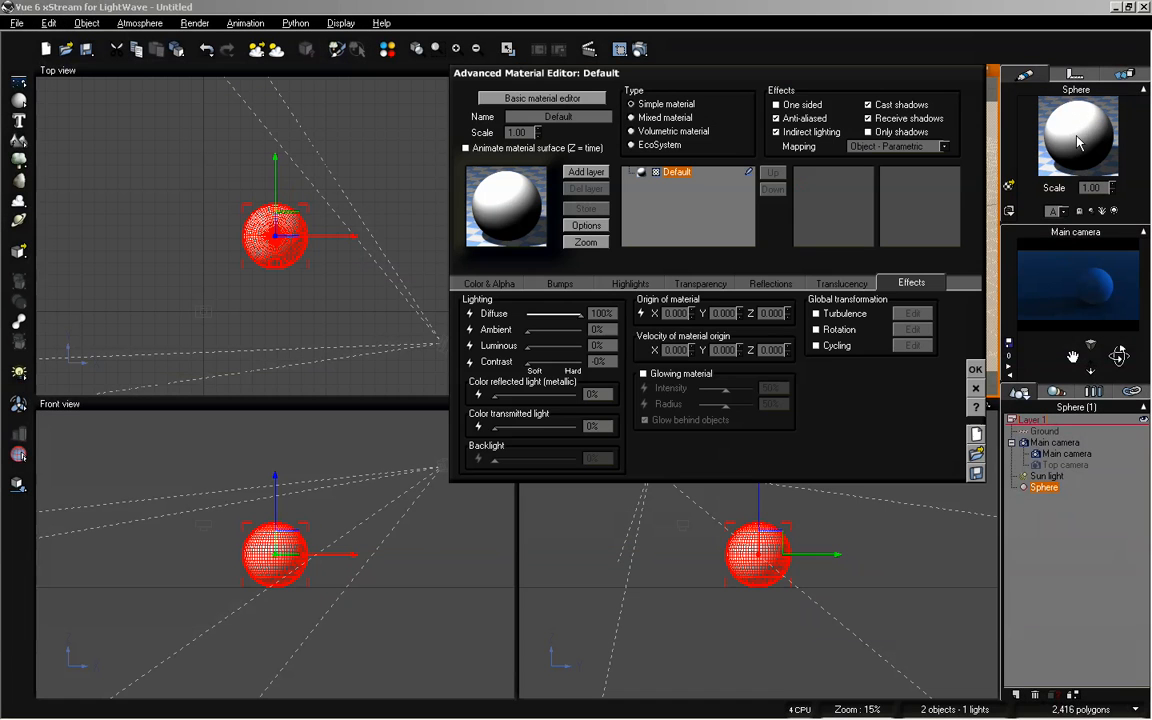
double_click(611, 314)
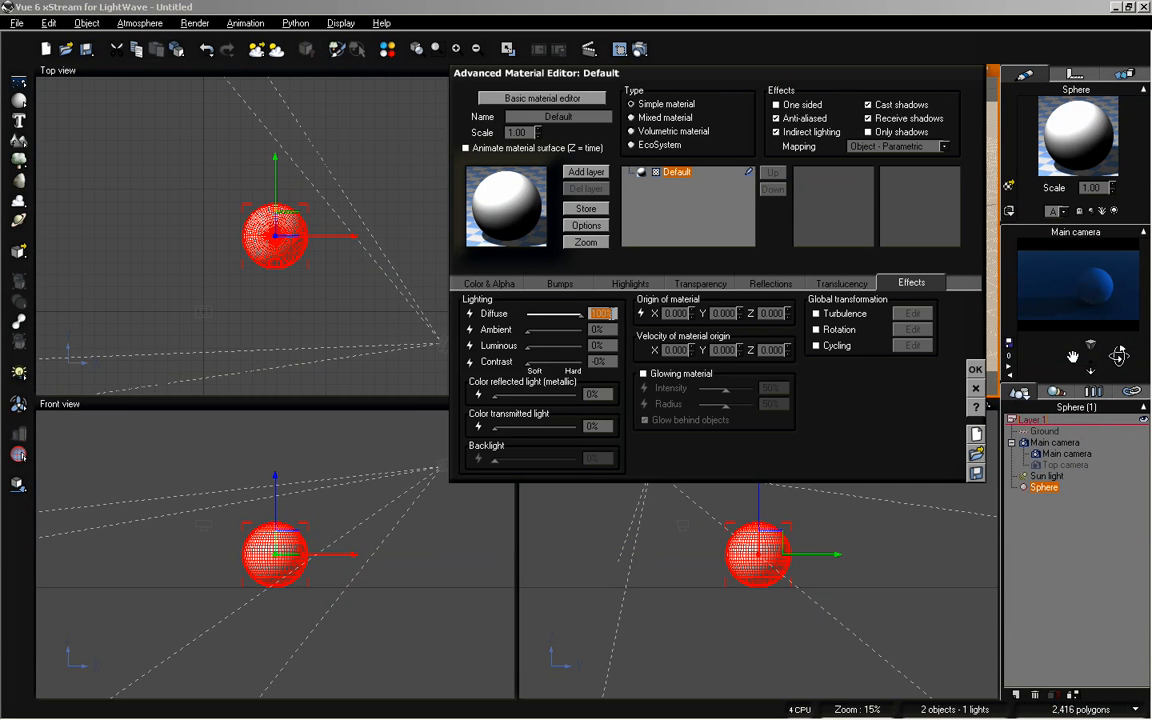
type("60")
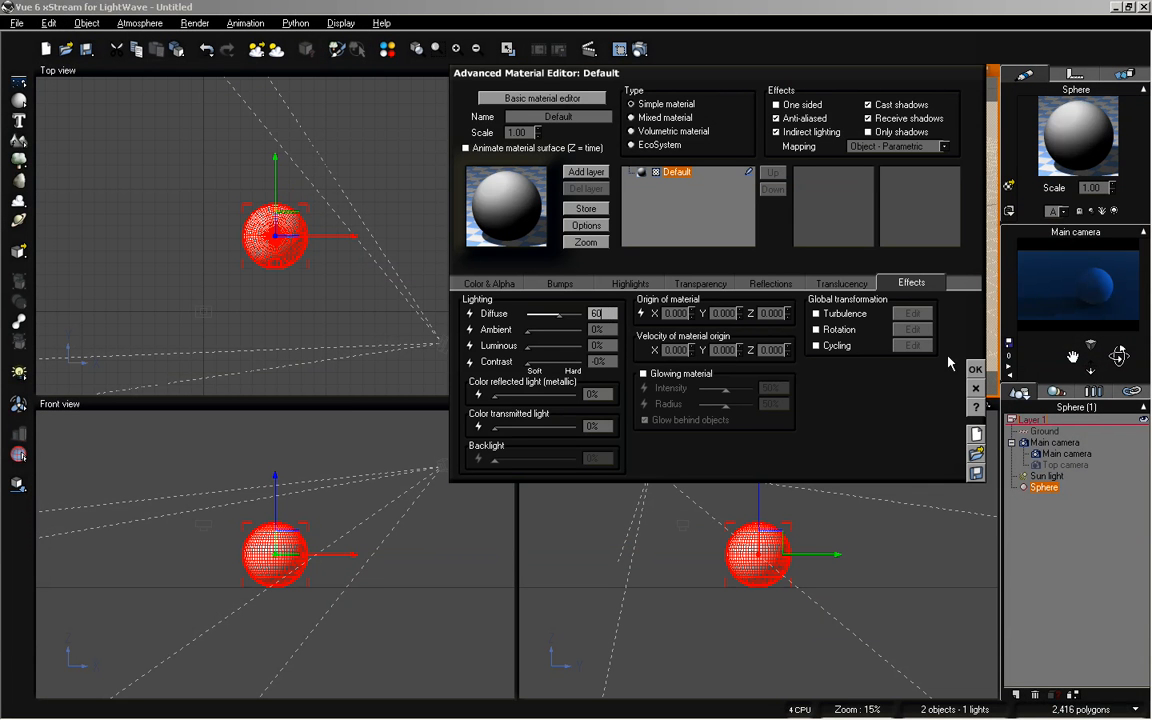
left_click(975, 369)
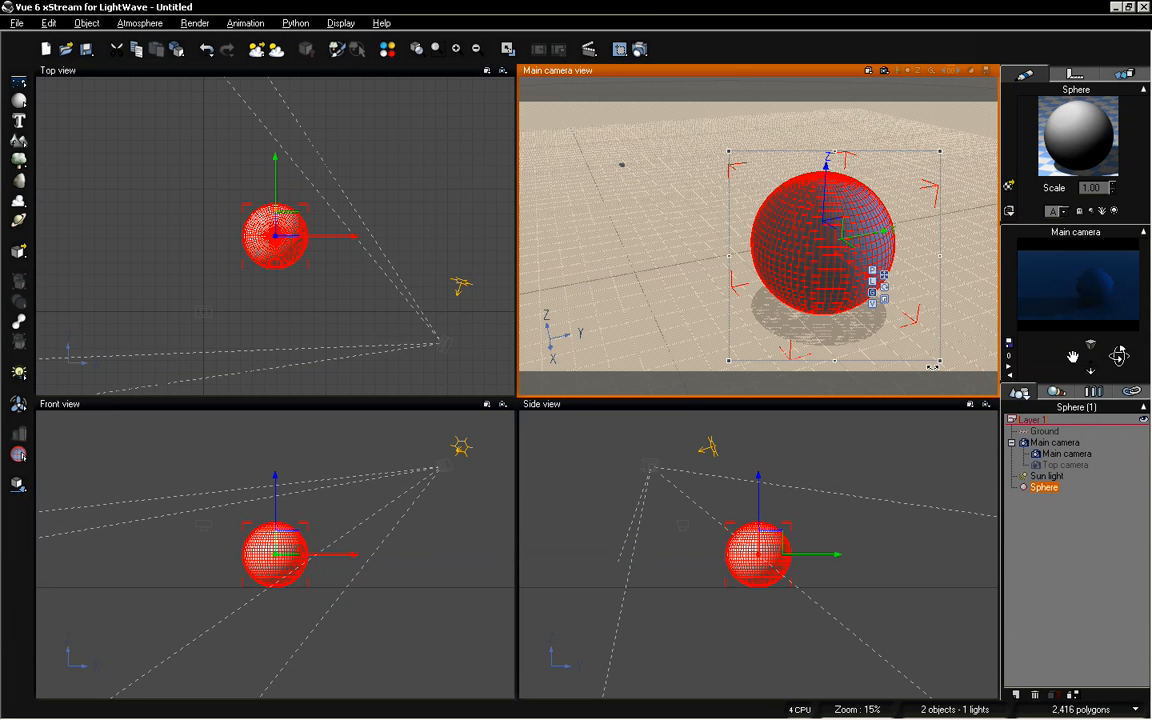
- Switch to LightWave, render the current frame, compare the shading of both spheres, and close the render
key("alt+Tab")
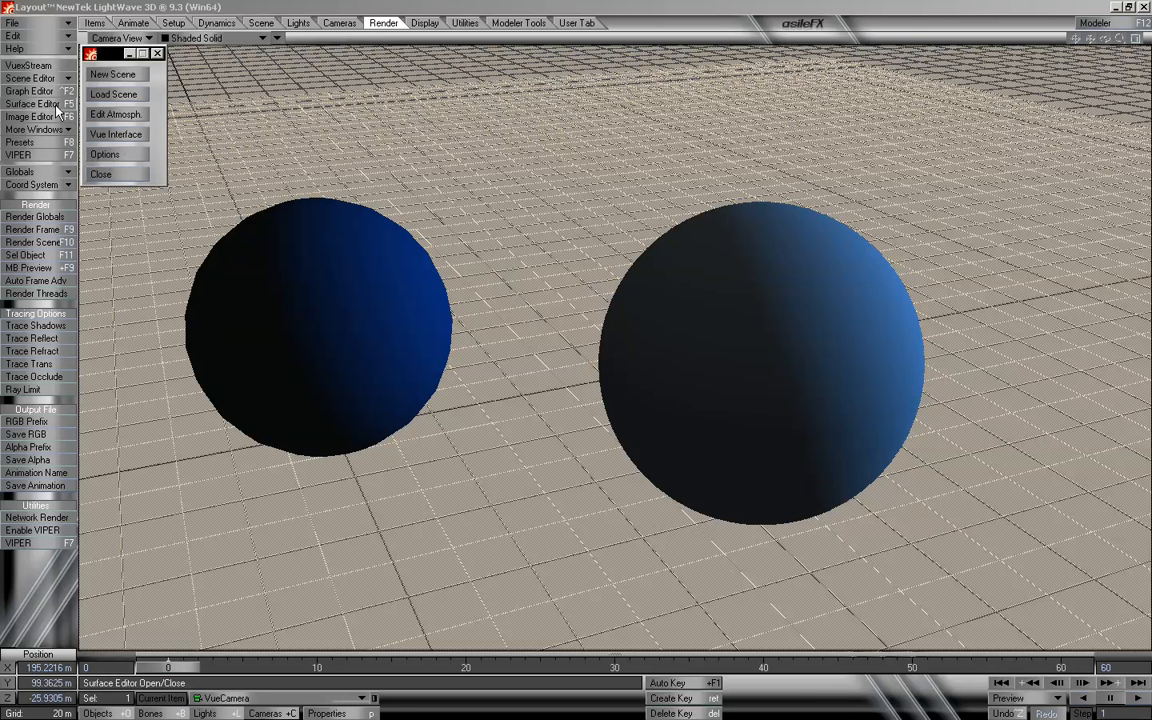
left_click(35, 229)
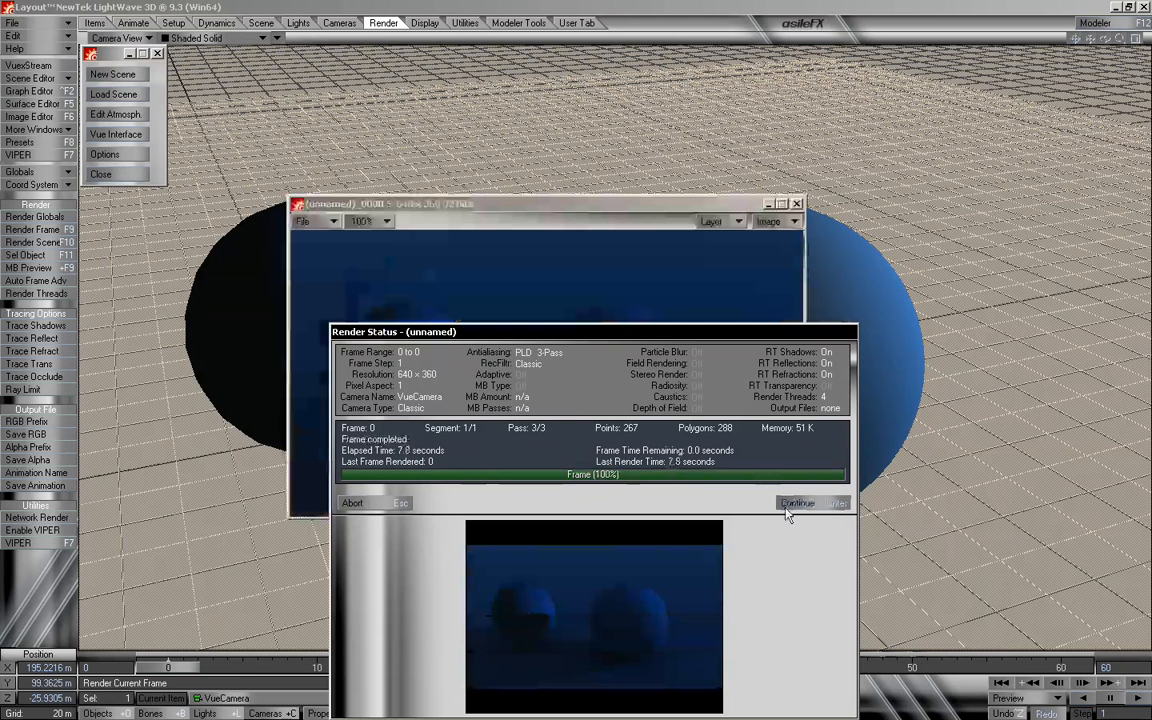
left_click_drag(519, 214, 519, 197)
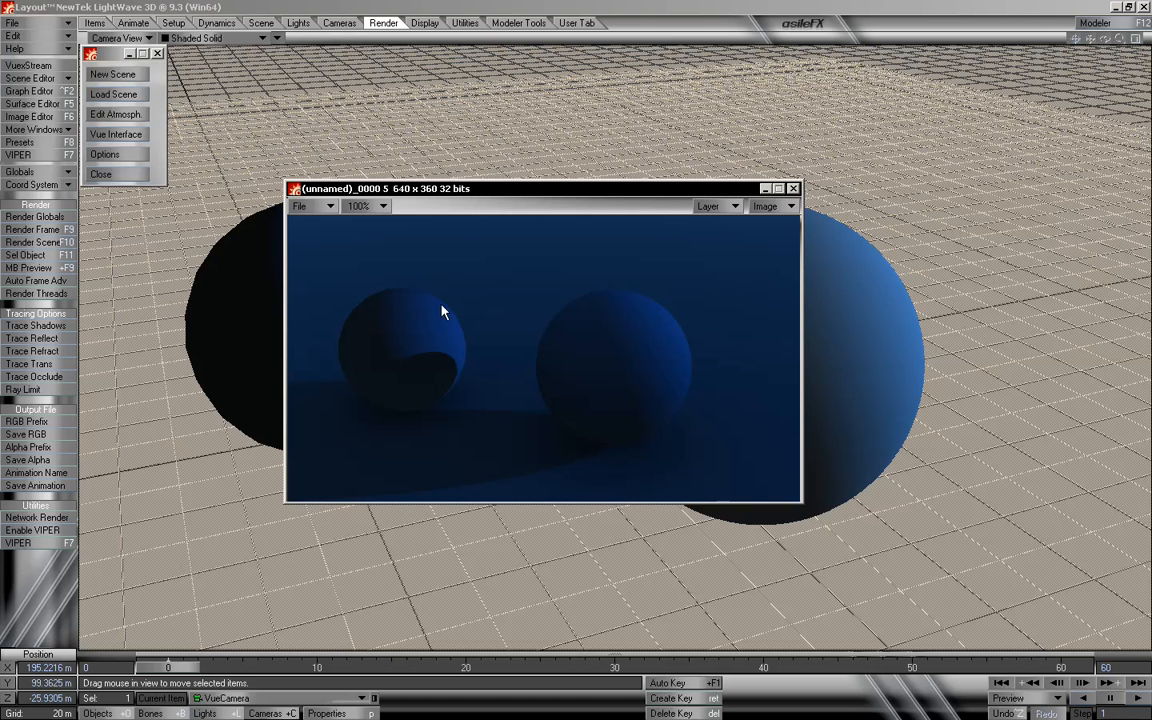
left_click(794, 189)
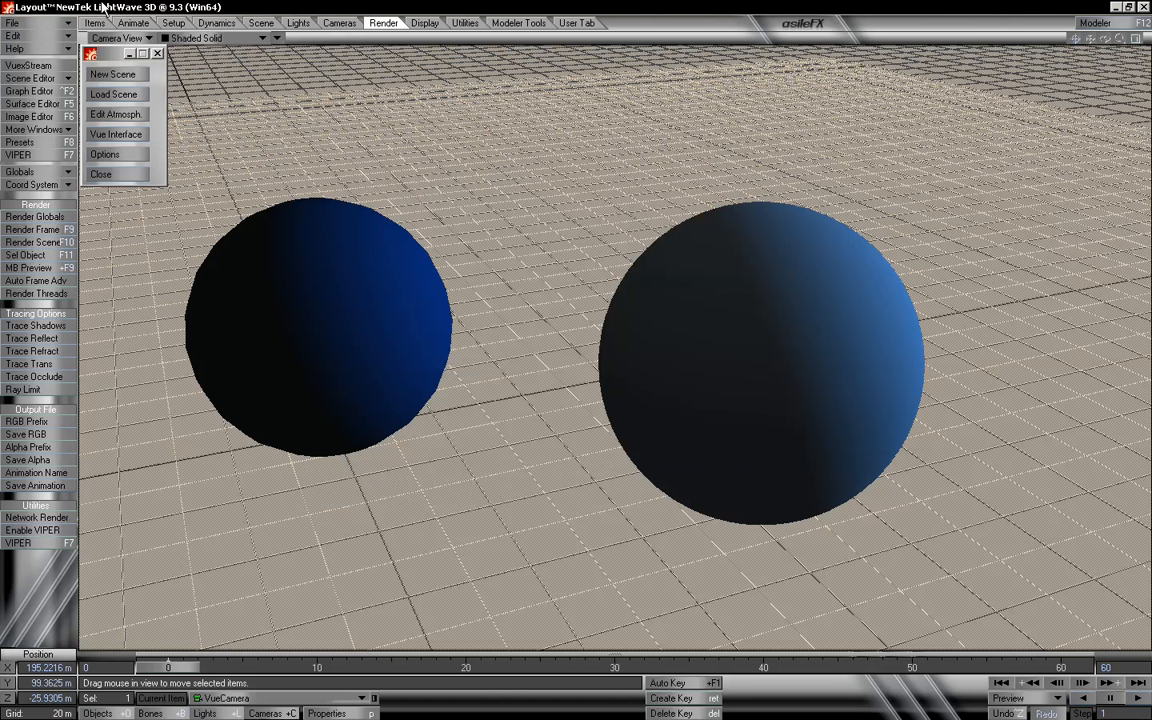
- Add a light named Light in LightWave and move it above the gap between the two spheres
left_click(296, 22)
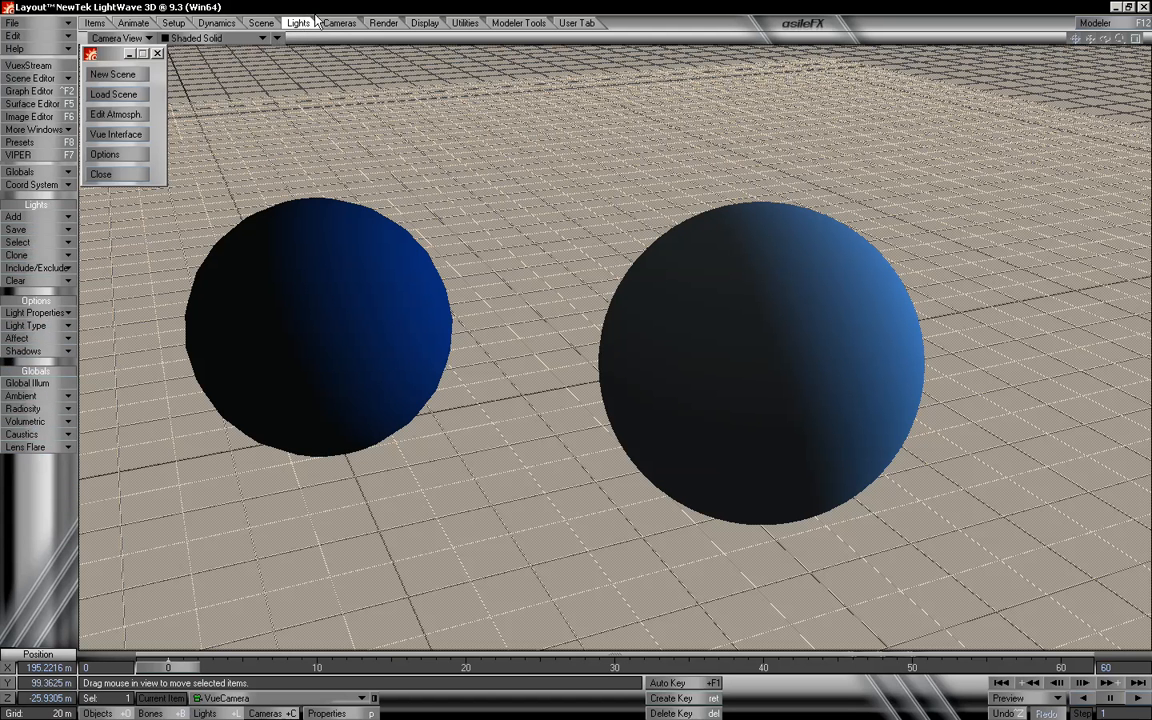
left_click(38, 216)
left_click(45, 197)
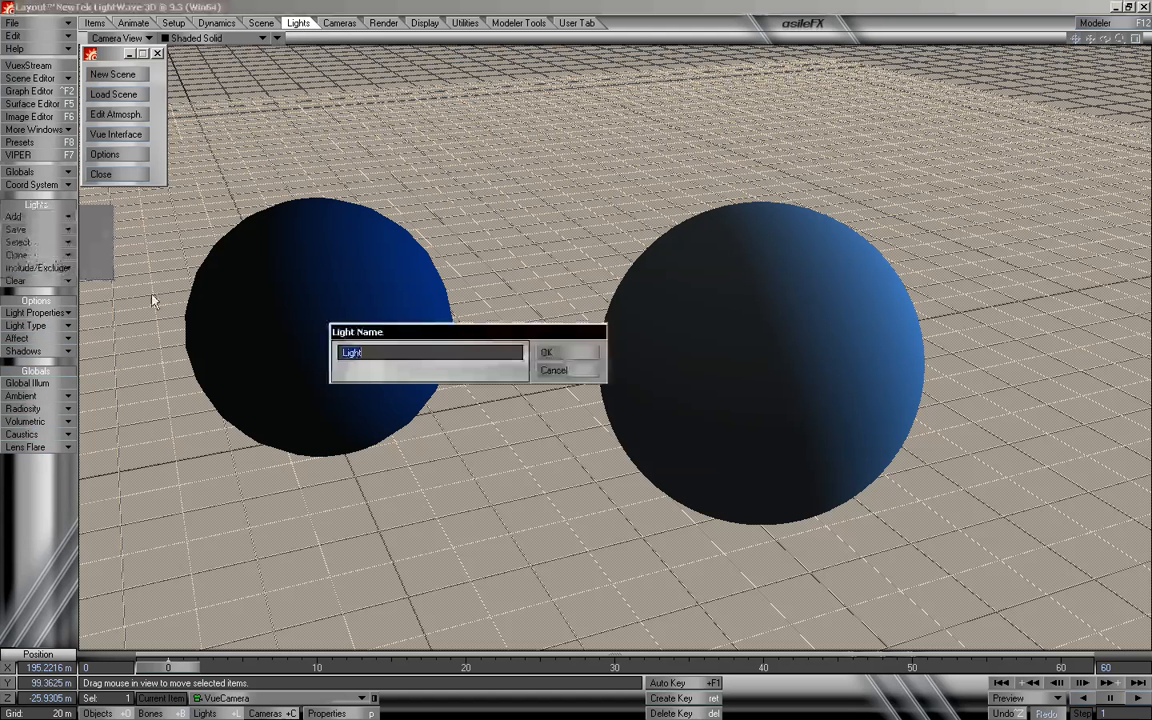
left_click(586, 352)
key("t")
mouse_move(340, 409)
left_mouse_down()
mouse_move(300, 98)
mouse_move(568, 110)
mouse_move(574, 127)
mouse_move(528, 130)
mouse_move(532, 257)
mouse_move(535, 218)
mouse_move(442, 175)
mouse_move(285, 155)
mouse_move(219, 270)
mouse_move(566, 257)
mouse_move(483, 188)
mouse_move(527, 334)
mouse_move(630, 247)
mouse_move(980, 213)
mouse_move(915, 255)
mouse_move(771, 278)
mouse_move(586, 257)
mouse_move(582, 128)
mouse_move(584, 150)
left_mouse_up()
- Switch between Vue and LightWave to check whether the new LightWave light is carried over to Vue's object list
key("alt+Tab")
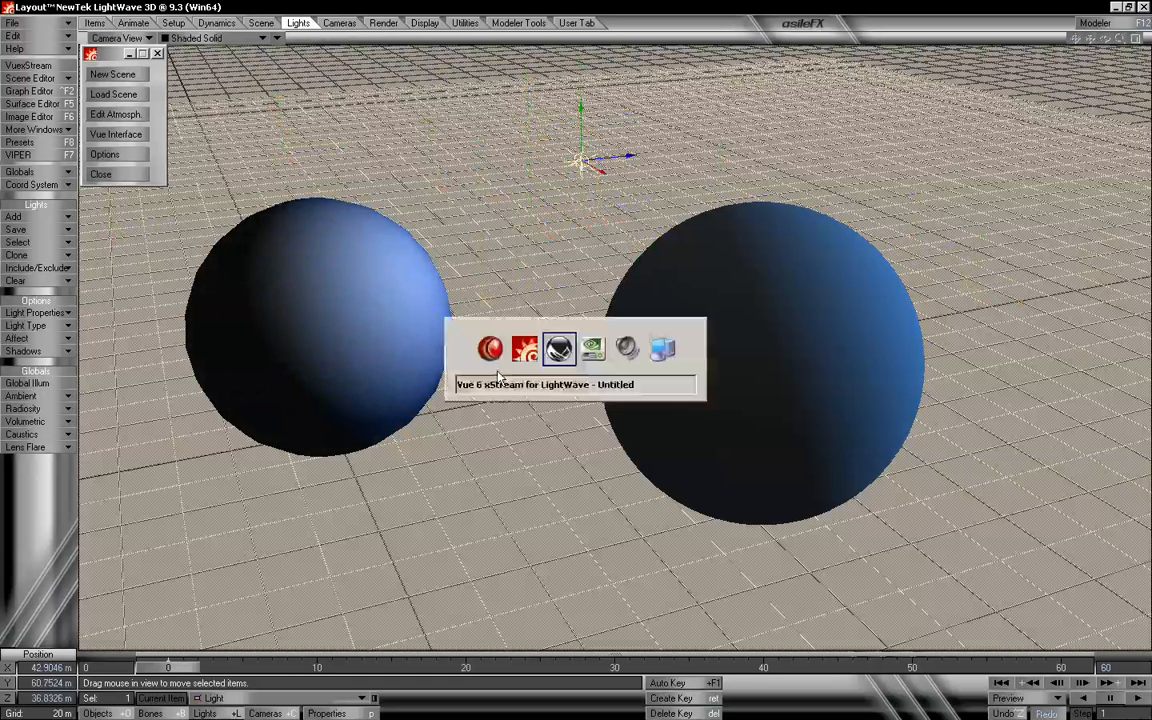
left_click(1046, 476)
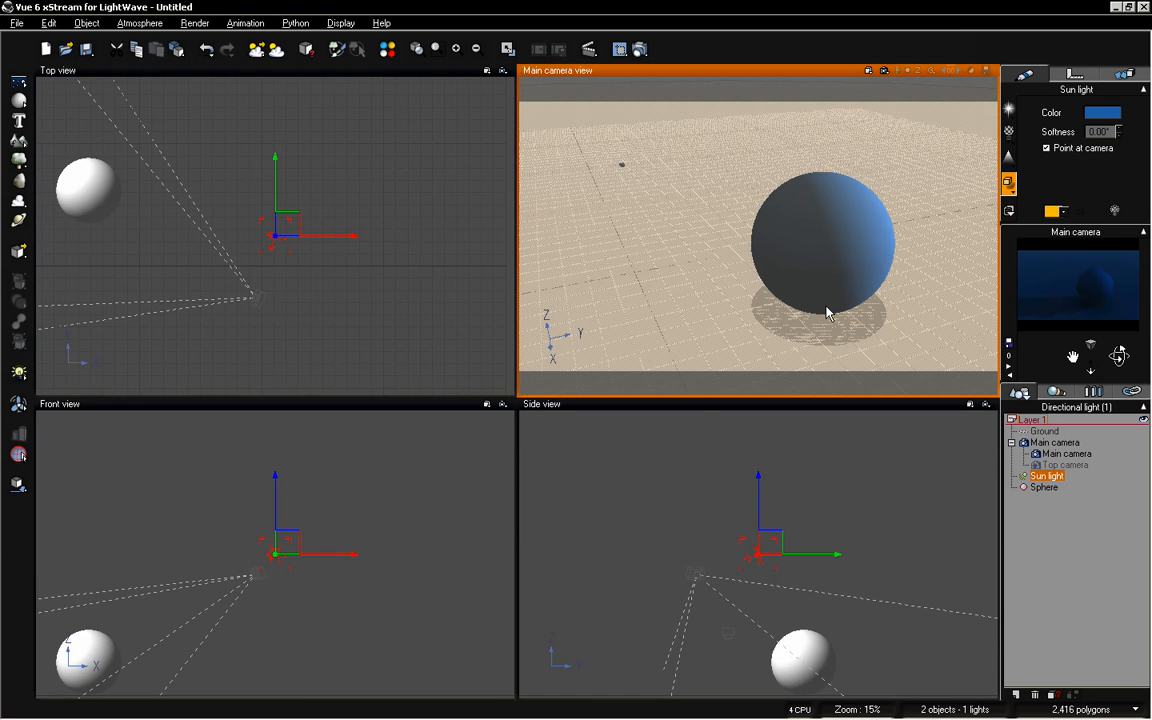
key("alt+Tab")
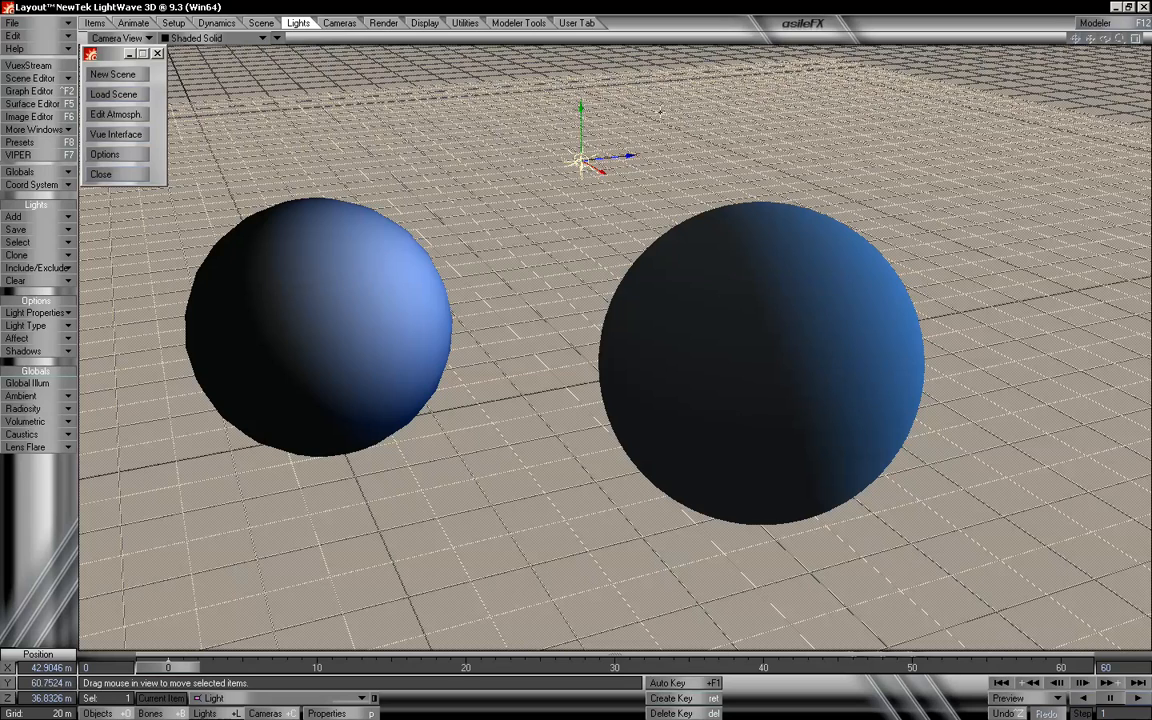
left_click(584, 160)
key("alt+Tab")
key("alt+Tab")
- Clear the light named Light from the LightWave scene, leaving its motion key deletion cancelled
key("Delete")
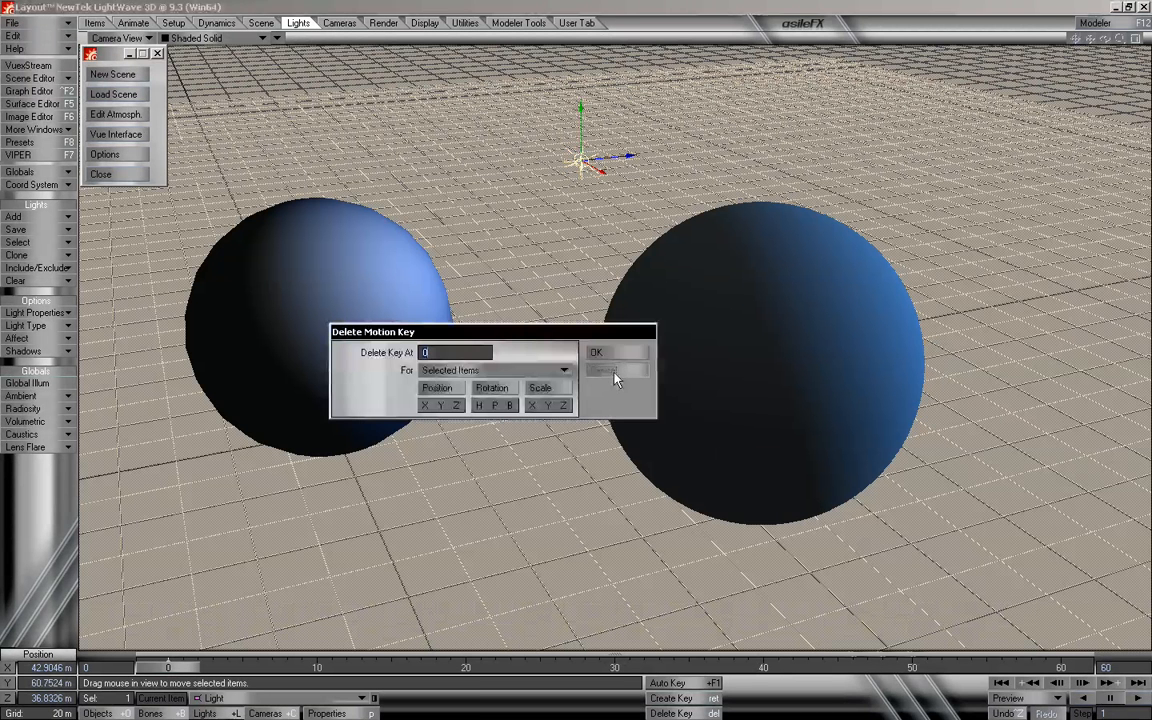
left_click(607, 374)
key("minus")
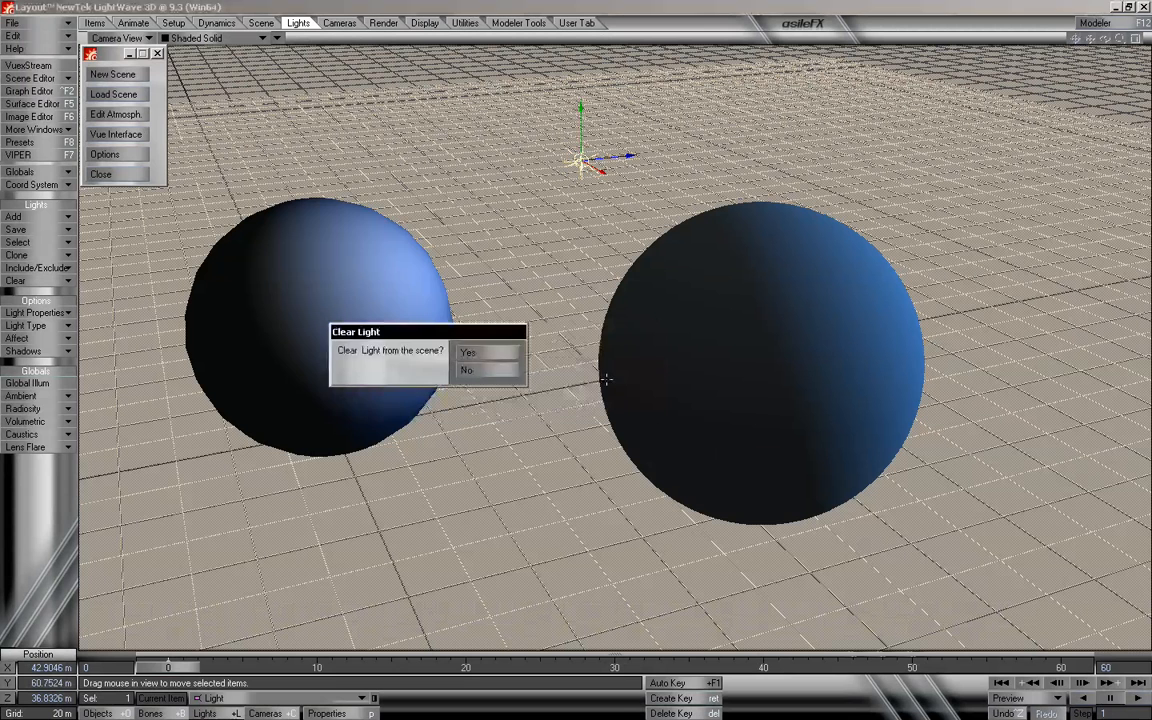
left_click(494, 356)
- Switch to Vue, add a point light, and move it close to the sphere on the side away from the camera
key("alt+Tab")
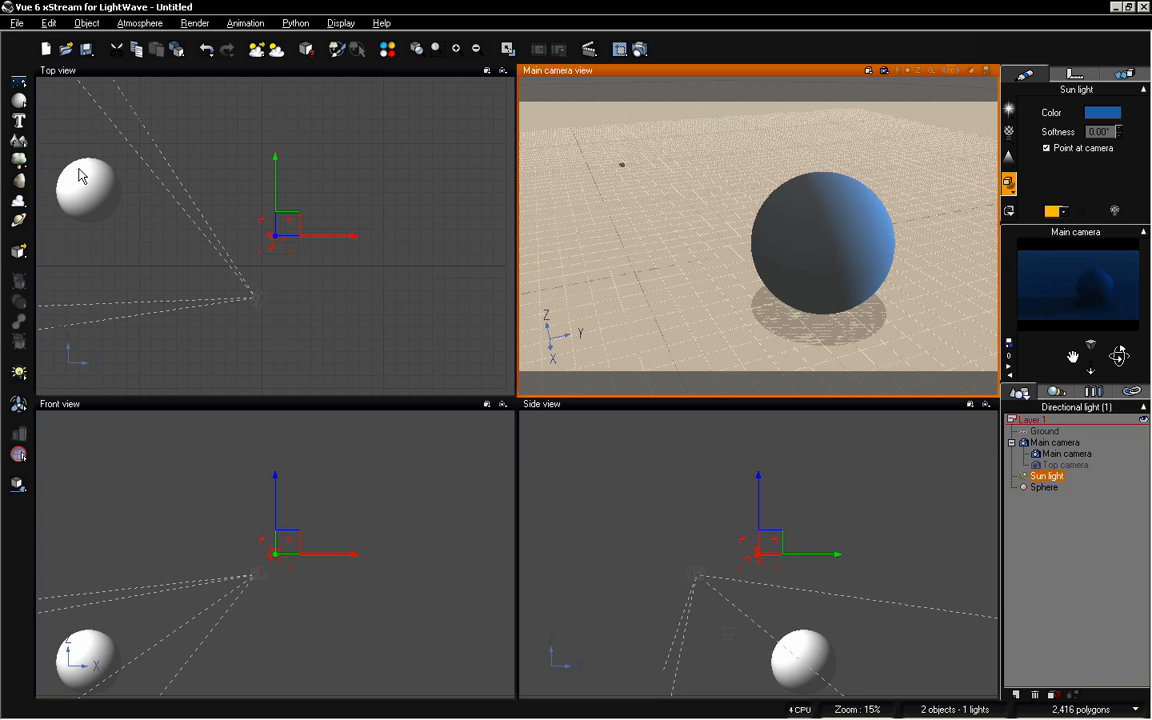
left_click(24, 378)
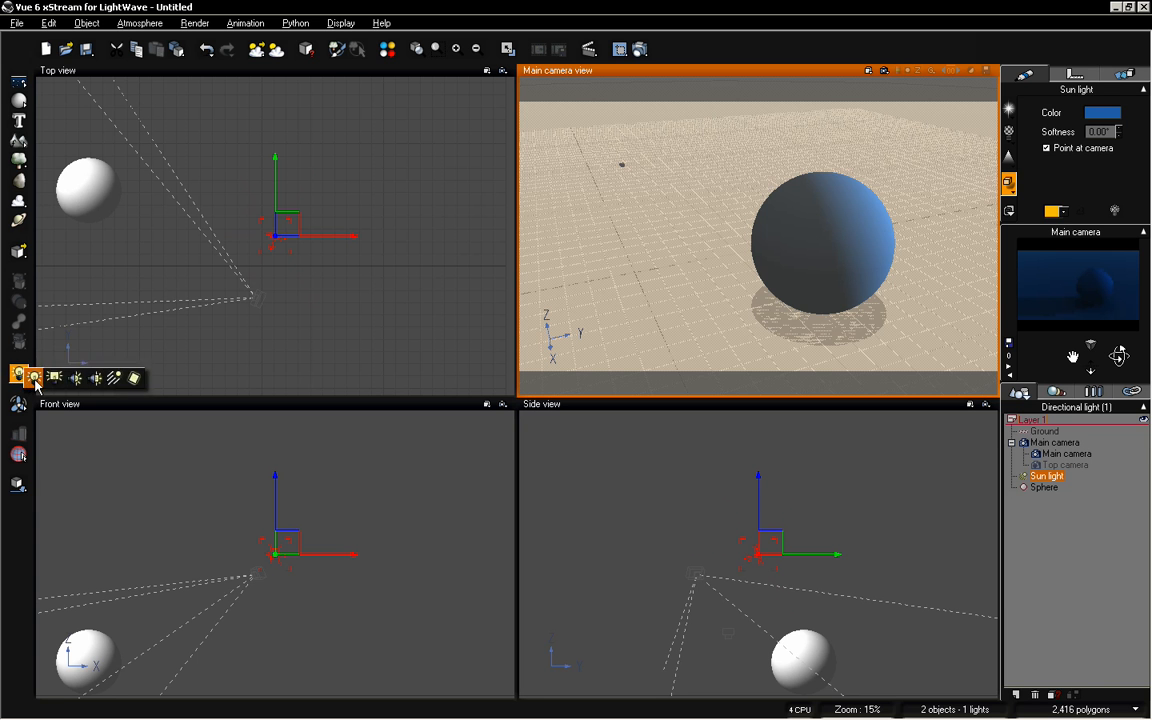
left_click(34, 380)
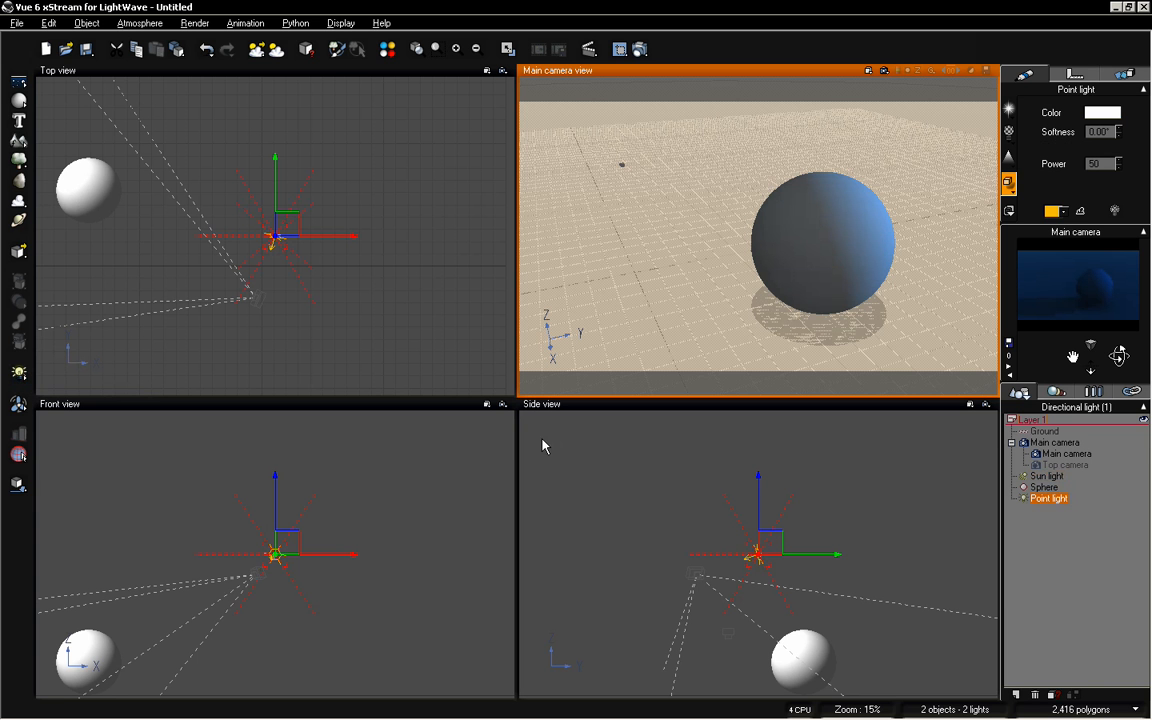
left_click_drag(338, 236, 105, 237)
right_click_drag(155, 285, 393, 295)
left_click_drag(281, 205, 281, 177)
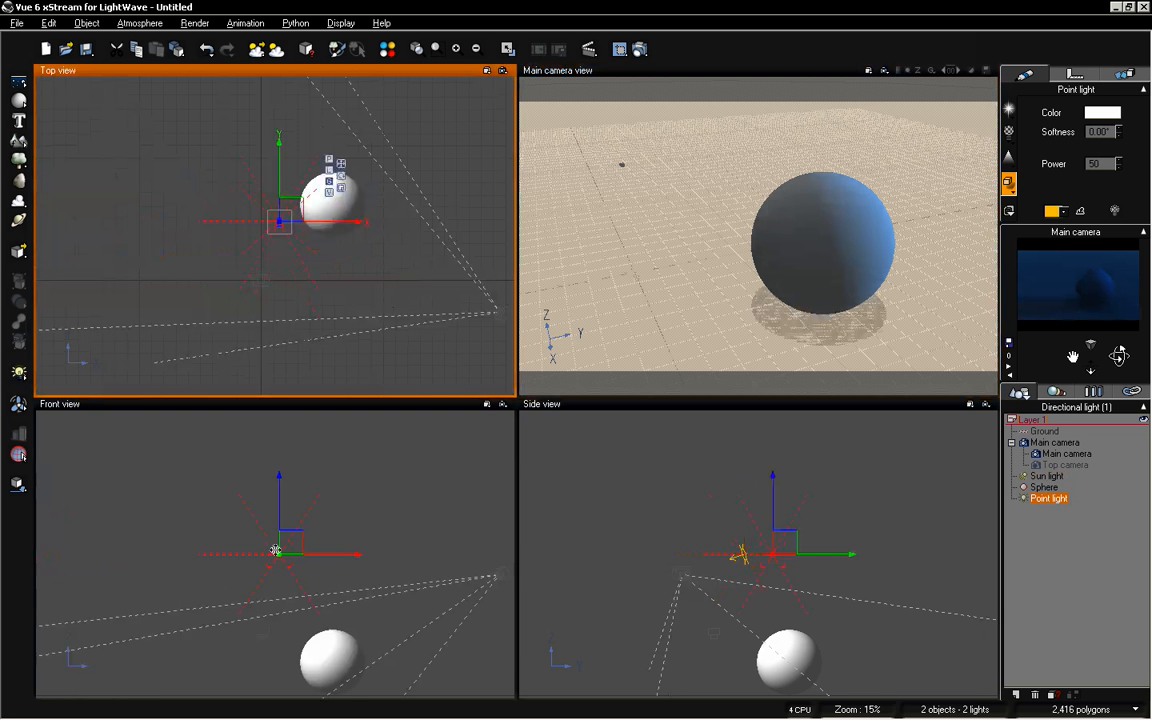
left_click_drag(280, 500, 291, 566)
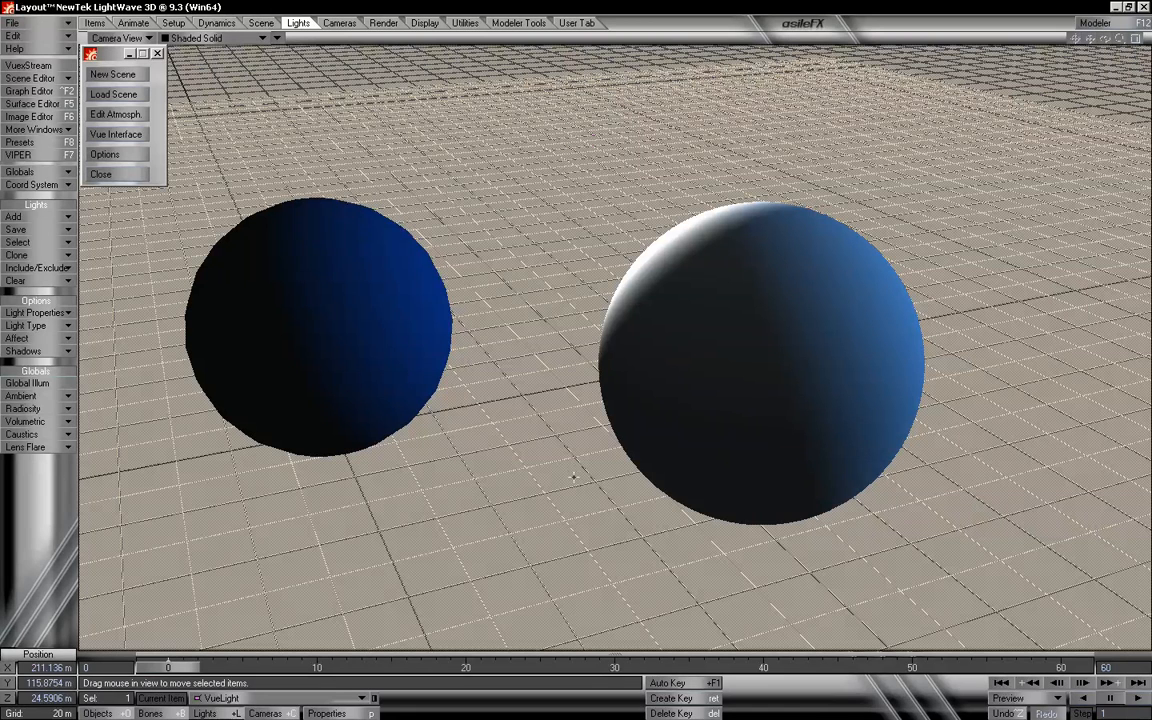
- In LightWave, select VueLight_1 and move it between the two spheres, to about X 80.5 m, Y 63.8 m, Z 13.1 m
left_click(579, 136)
left_click(226, 699)
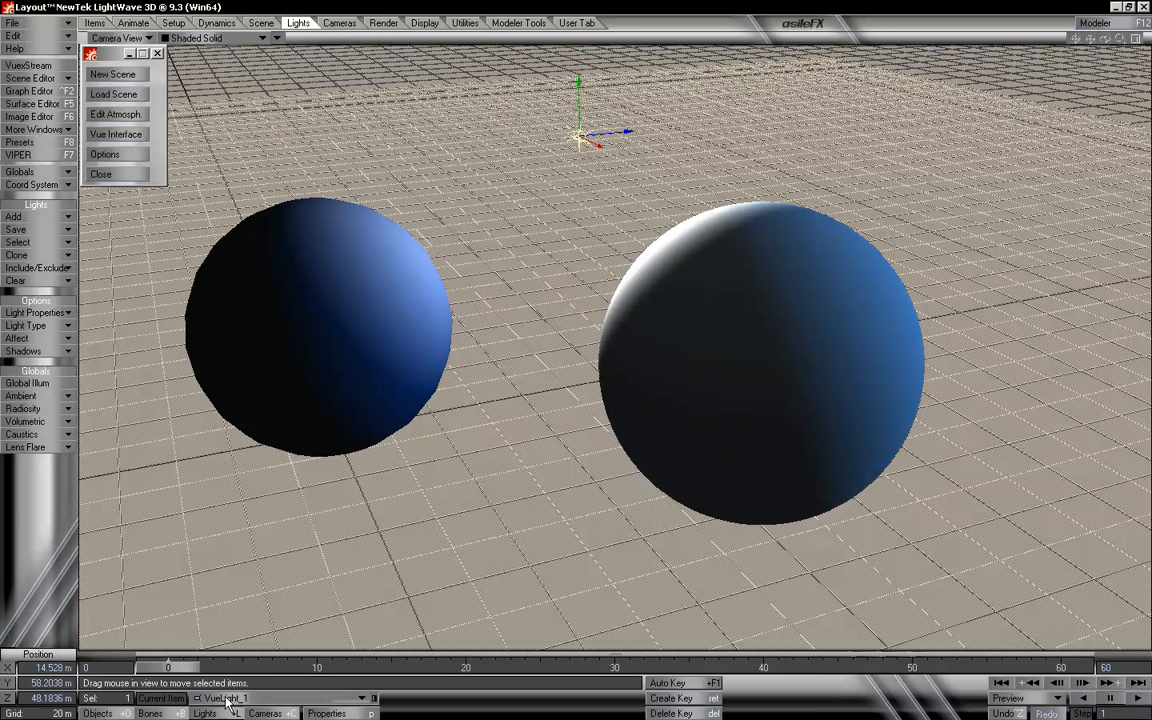
left_click(227, 697)
left_click_drag(575, 337, 665, 431)
left_click_drag(670, 231, 125, 178)
left_click_drag(184, 285, 576, 350)
left_click_drag(509, 200, 509, 154)
mouse_move(528, 220)
left_mouse_down()
mouse_move(550, 57)
mouse_move(352, 280)
mouse_move(1072, 180)
mouse_move(634, 111)
mouse_move(399, 302)
mouse_move(571, 226)
mouse_move(516, 222)
left_mouse_up()
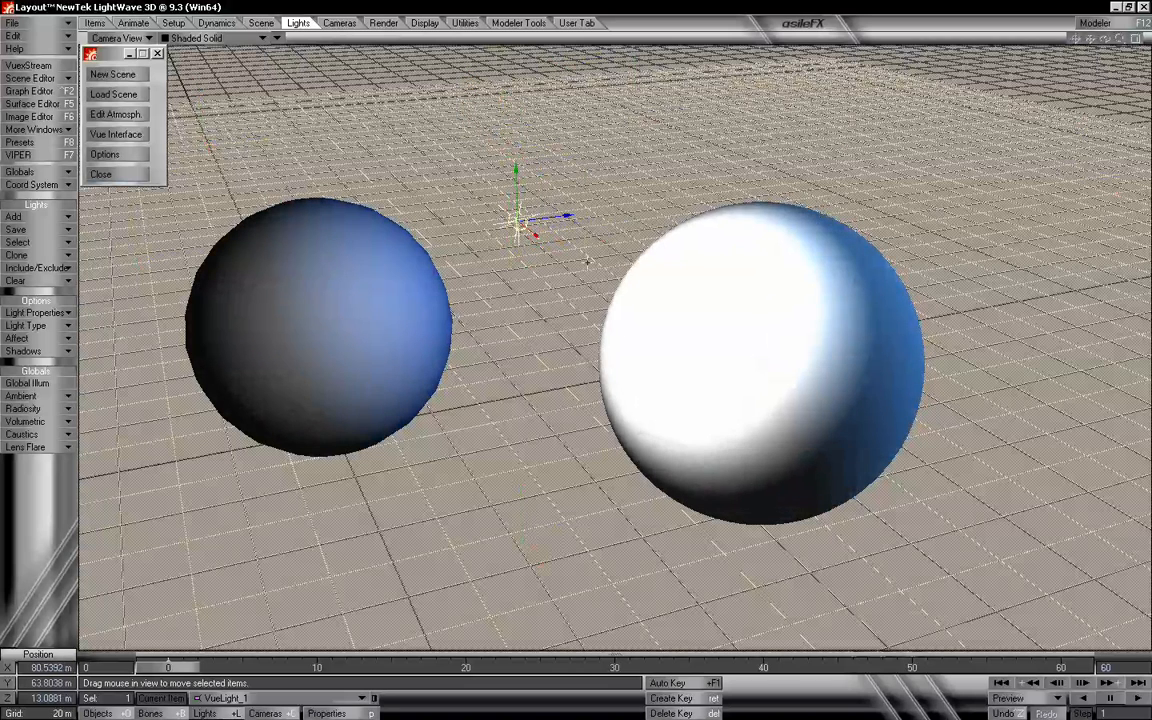
- Review VueLight_1's light properties, including its colour, intensity and the available light types, and close them
key("p")
left_click_drag(620, 90, 320, 176)
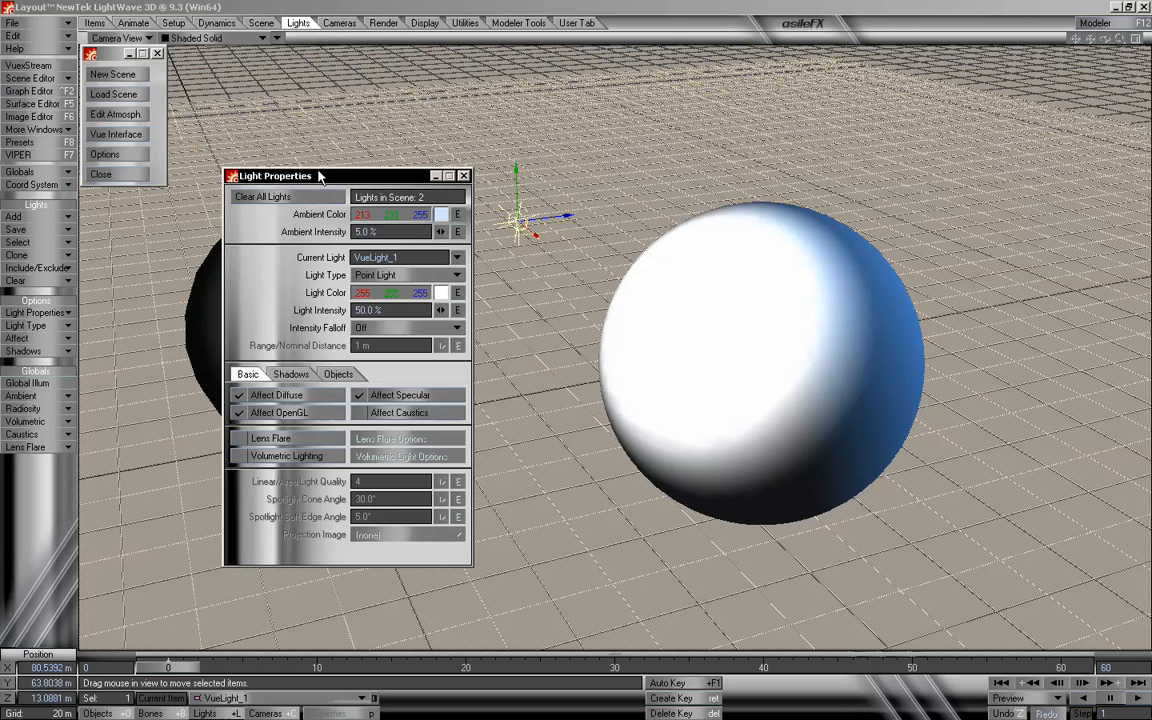
left_click_drag(331, 183, 277, 60)
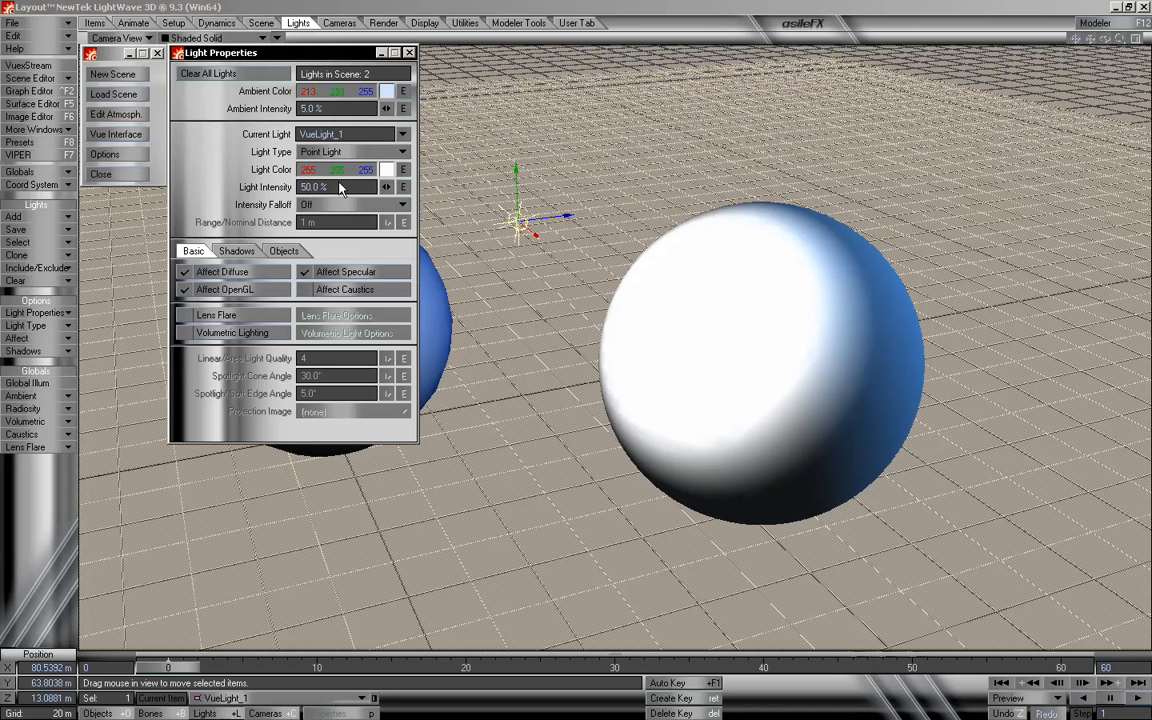
left_click(345, 152)
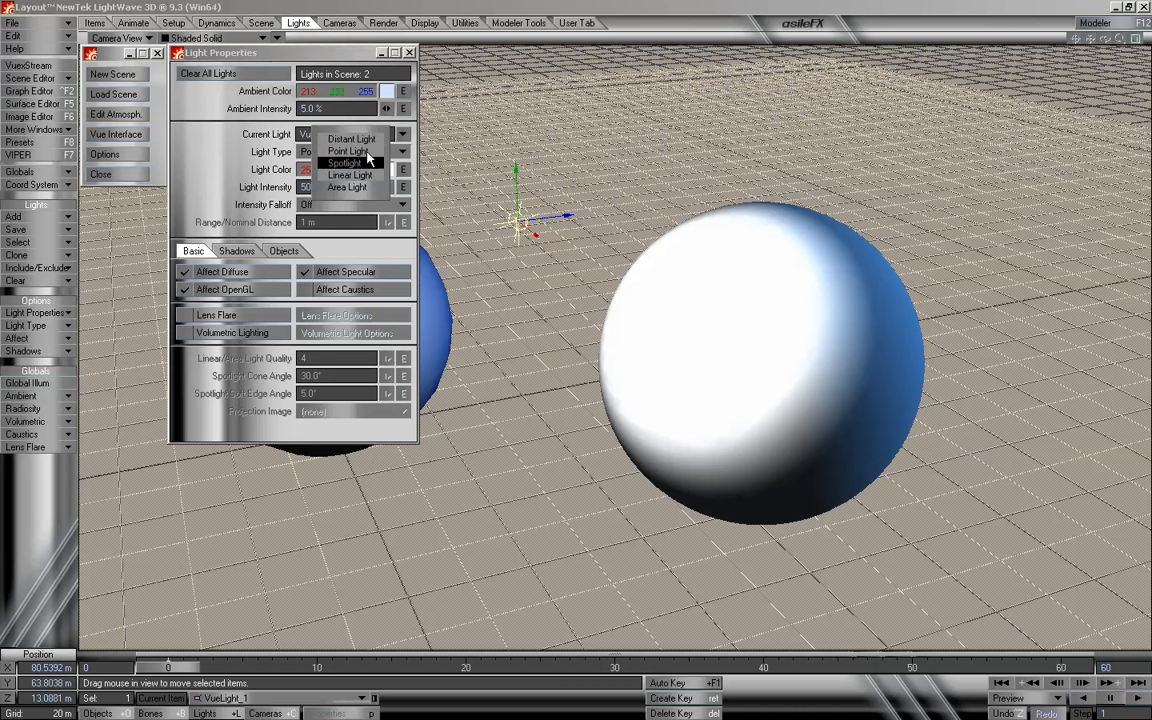
left_click(248, 164)
left_click_drag(320, 52, 315, 55)
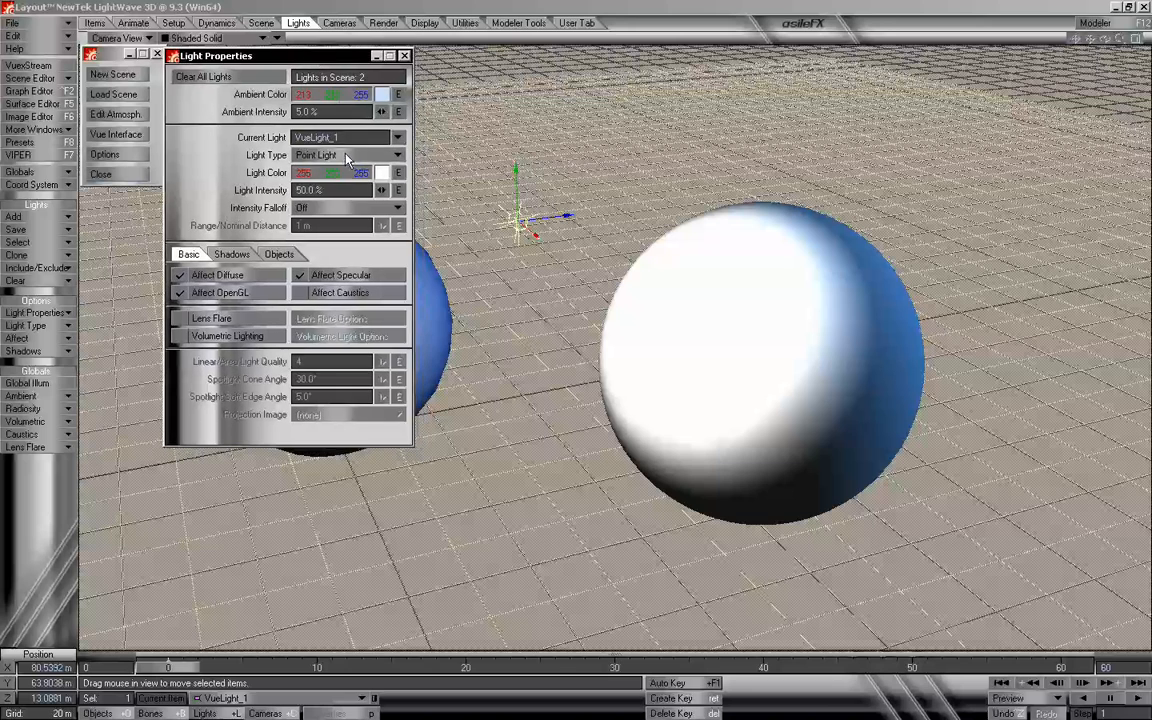
left_click(345, 156)
left_click(254, 166)
left_click(404, 55)
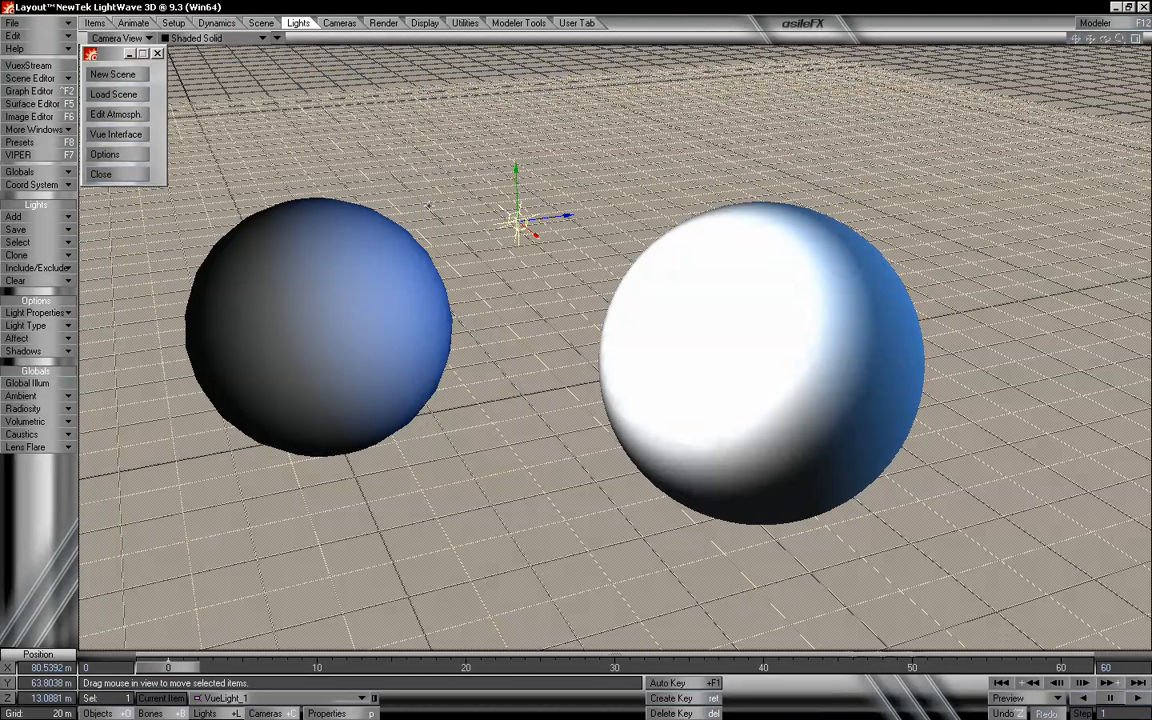
- Change VueLight_1's light type to Spotlight and close the light properties
key("p")
left_click(338, 155)
left_click(330, 168)
left_click(404, 55)
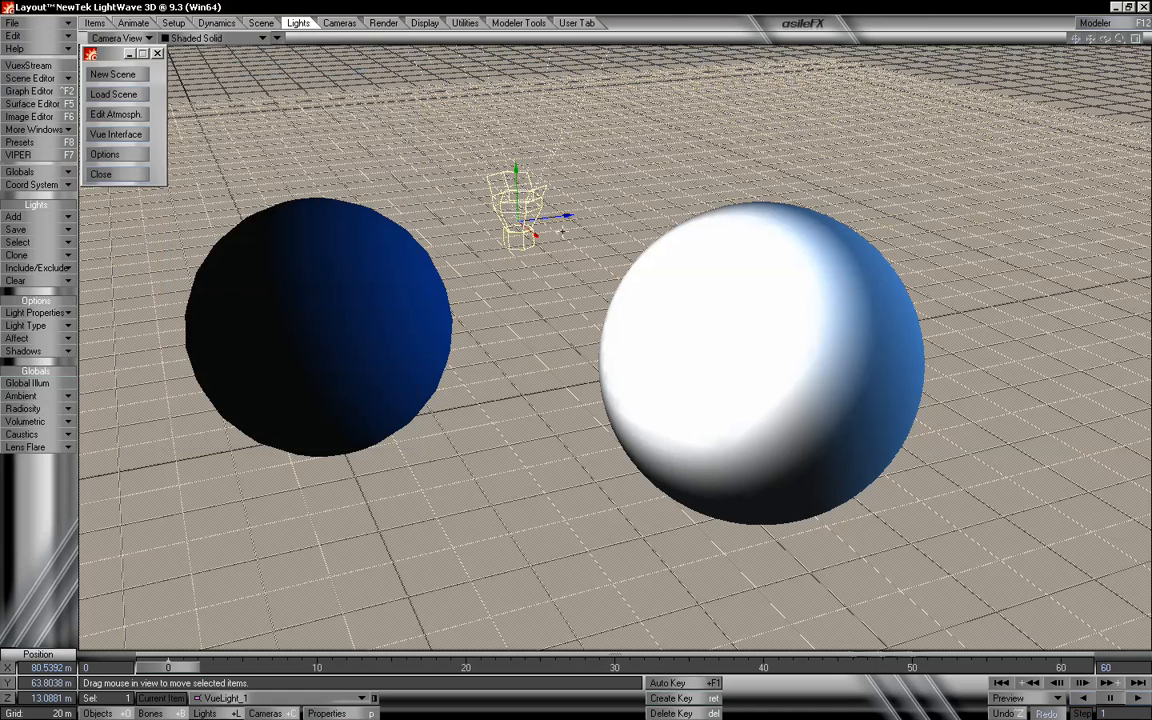
- Compare the sphere and point light in Vue with the matching lights in the LightWave scene
key("alt+Tab")
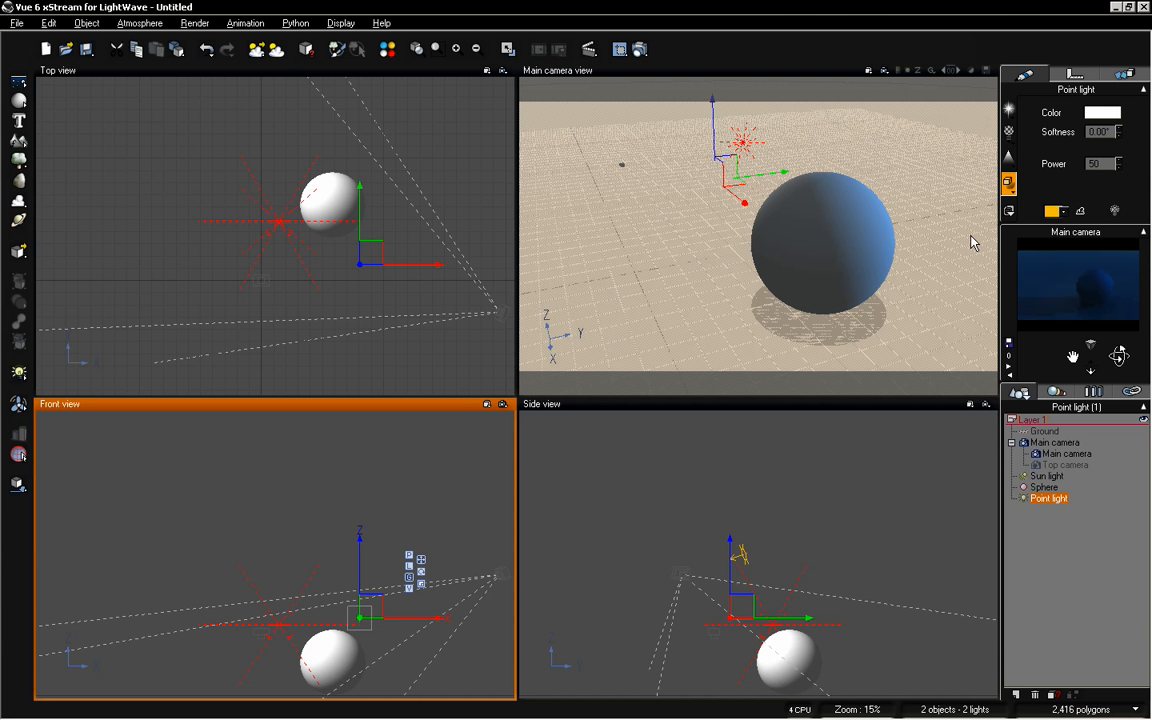
left_click(1047, 488)
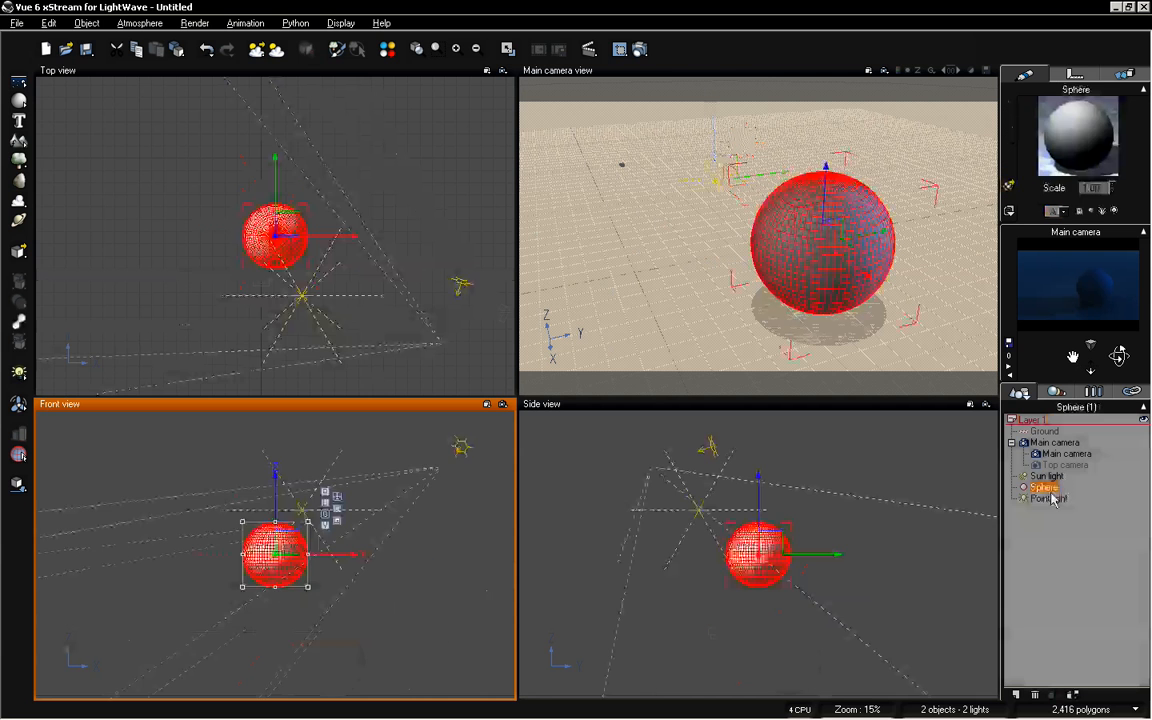
left_click(1050, 498)
key("alt+Tab")
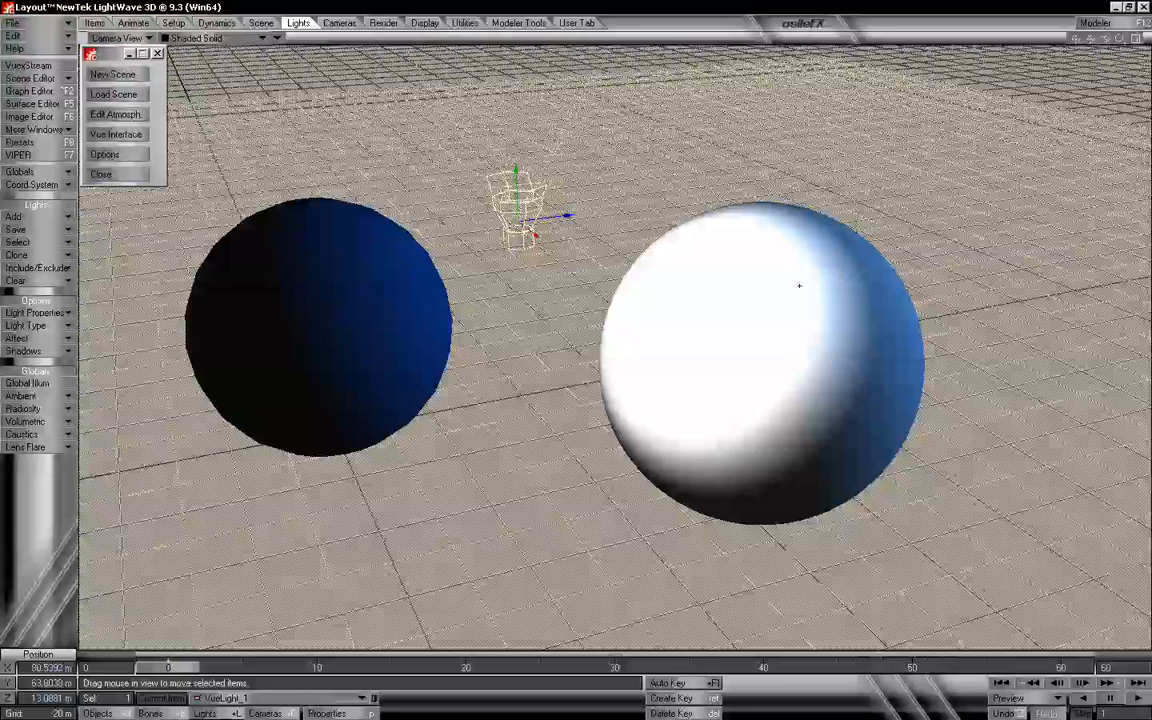
left_click(222, 712)
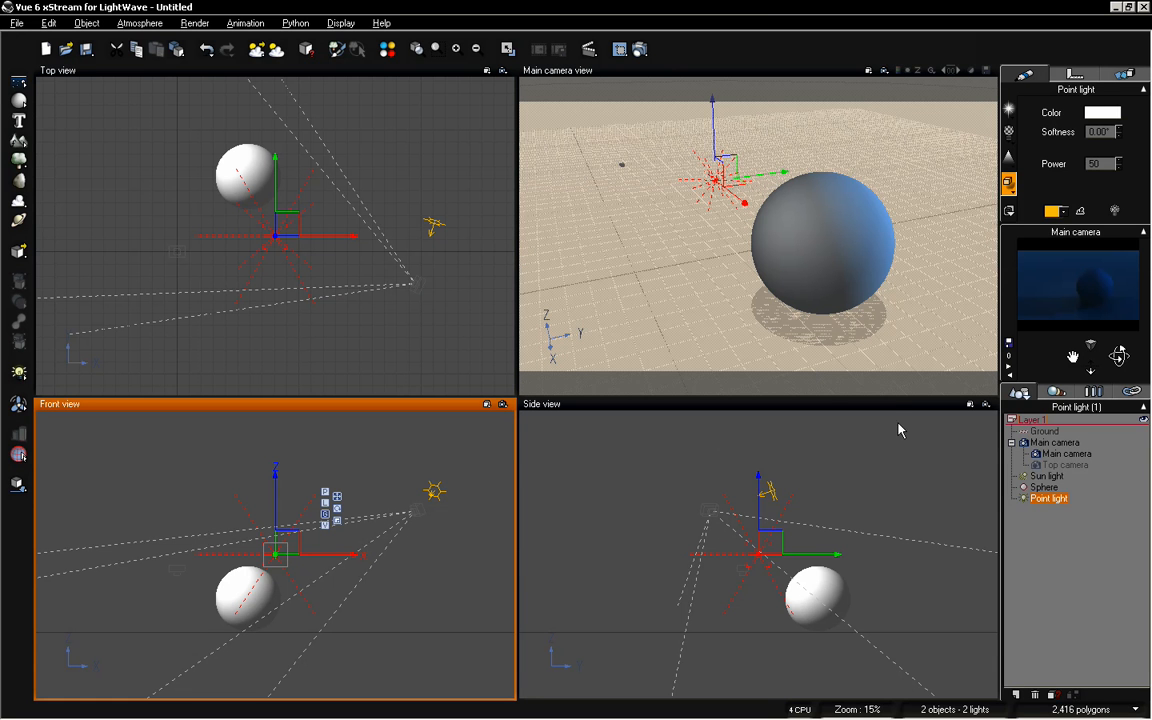
- In Vue, delete the point light and add a light panel in its place
left_click(1051, 516)
left_click(1051, 500)
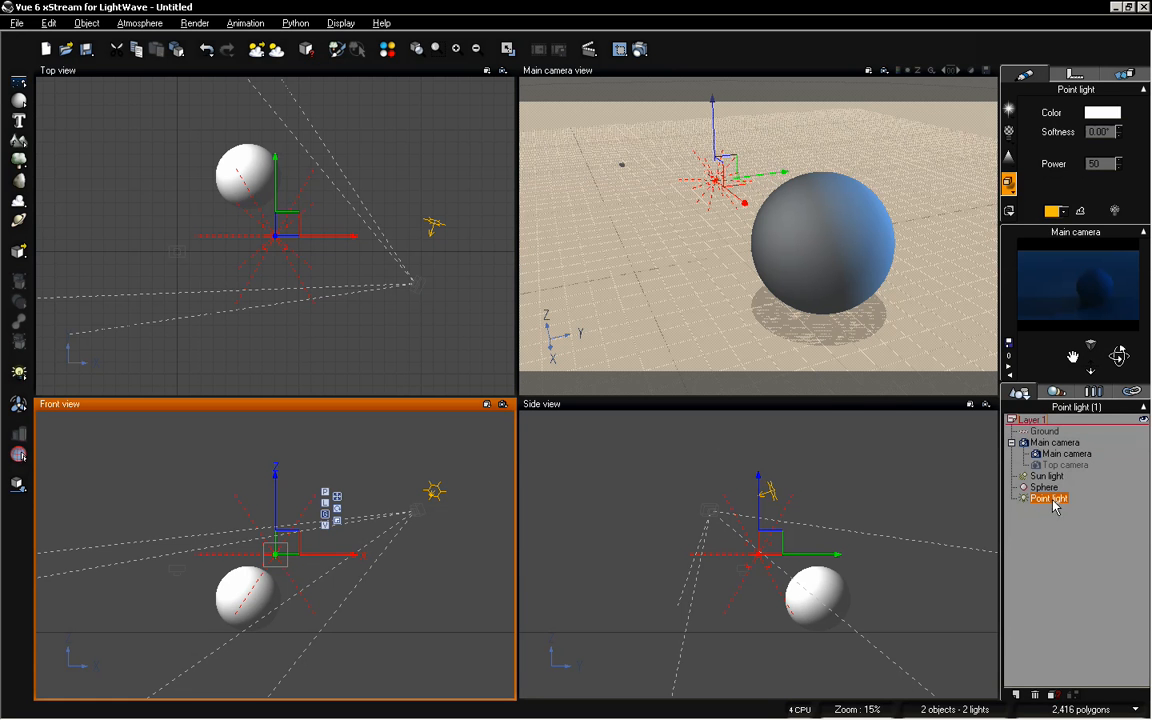
key("Delete")
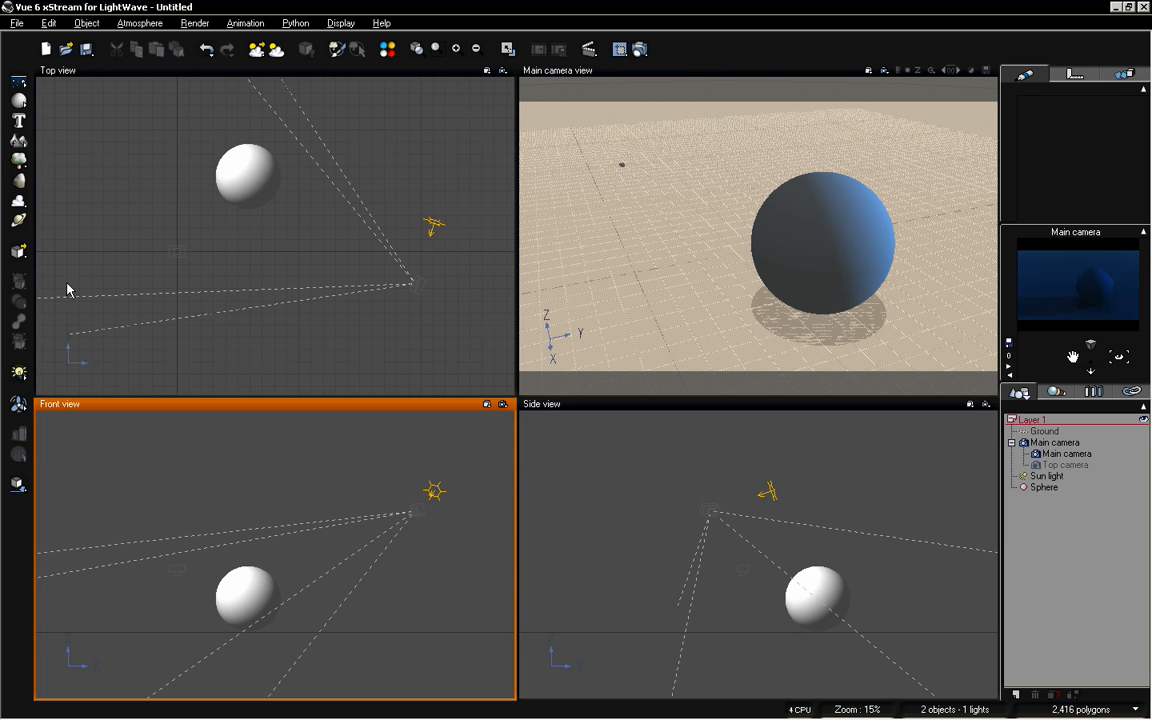
left_click_drag(18, 373, 131, 377)
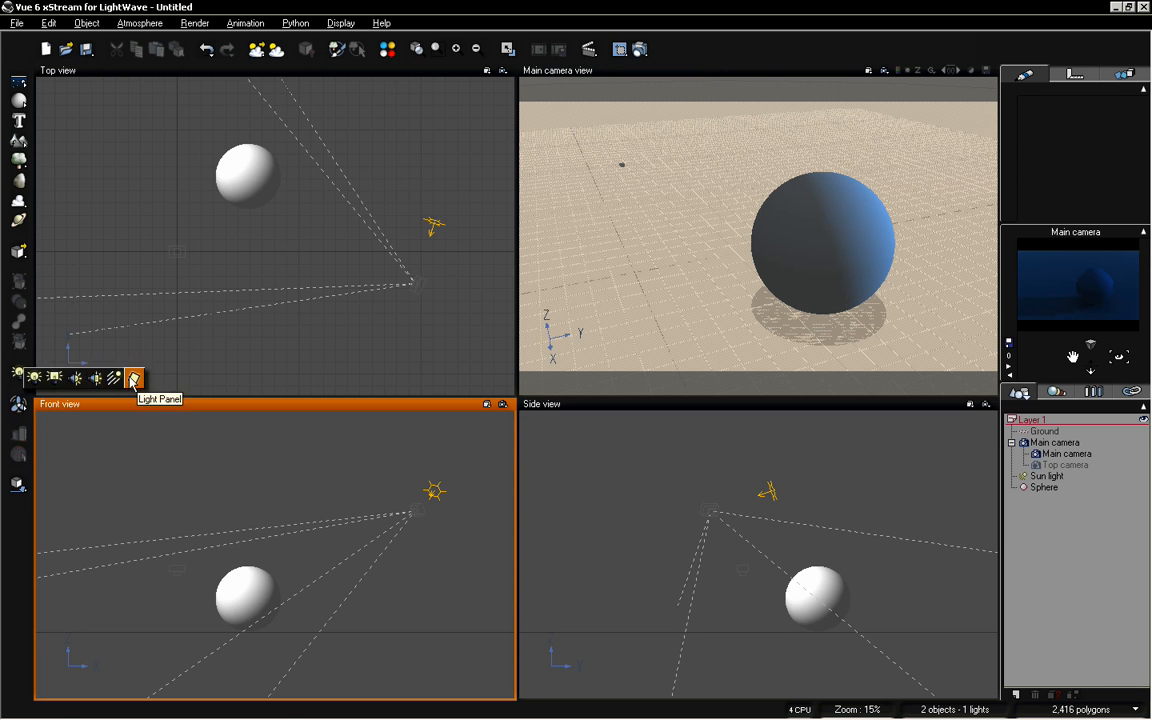
left_click(133, 378)
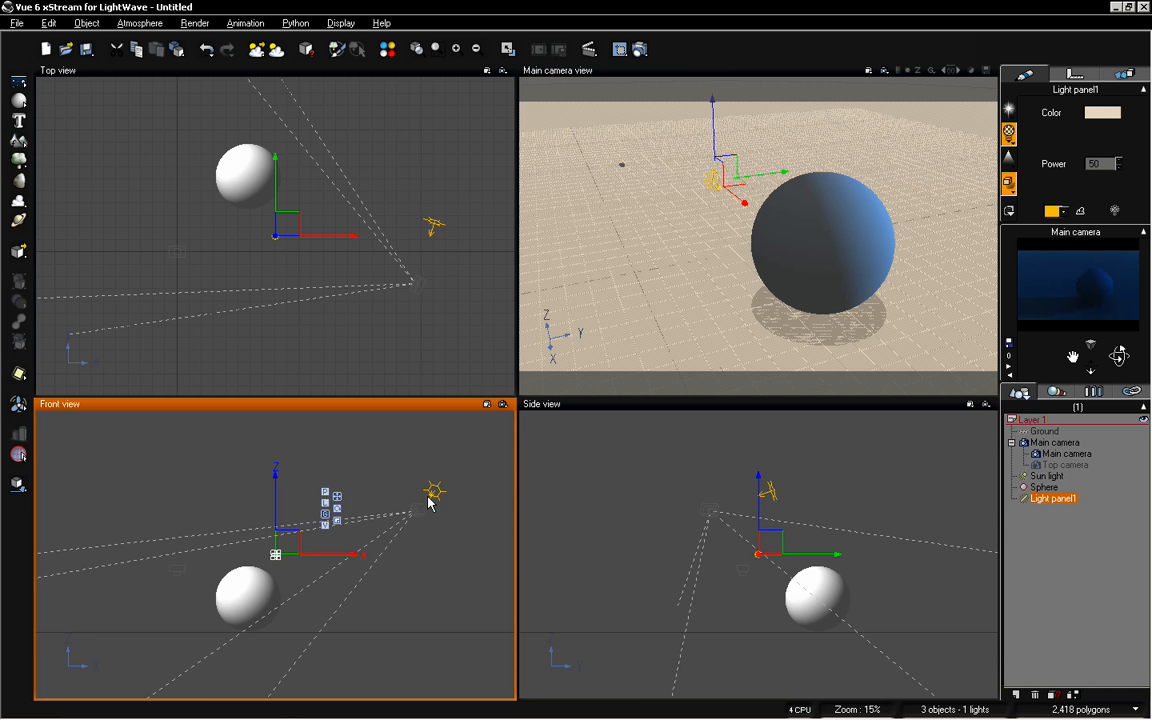
- Enlarge the light panel uniformly in the main camera view until it stands as a clearly visible square beside the sphere
scroll(722, 208, "up", 3)
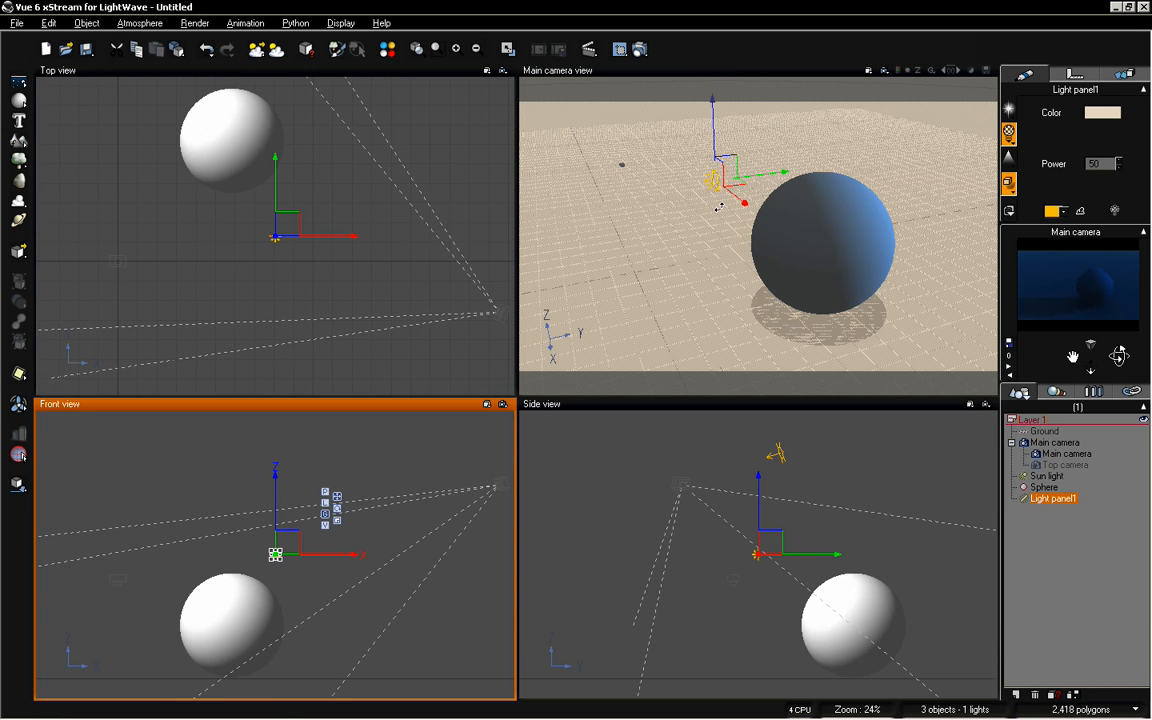
left_click(775, 77)
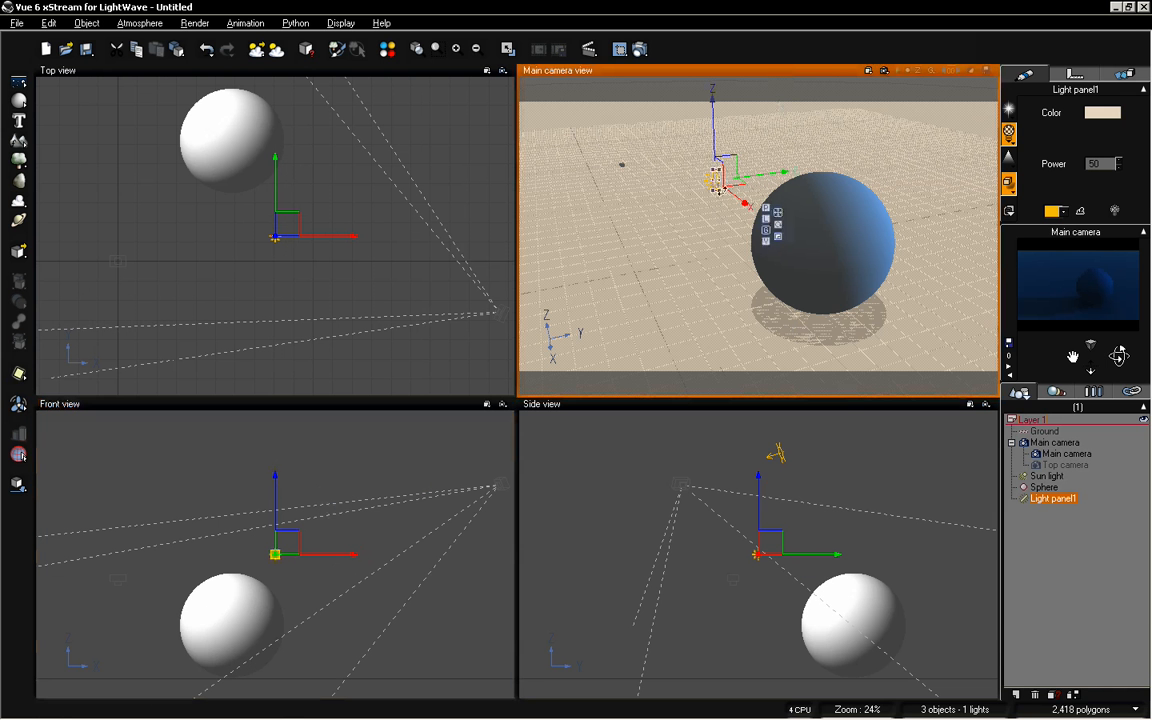
left_click(778, 237)
left_click_drag(702, 181, 1013, 586)
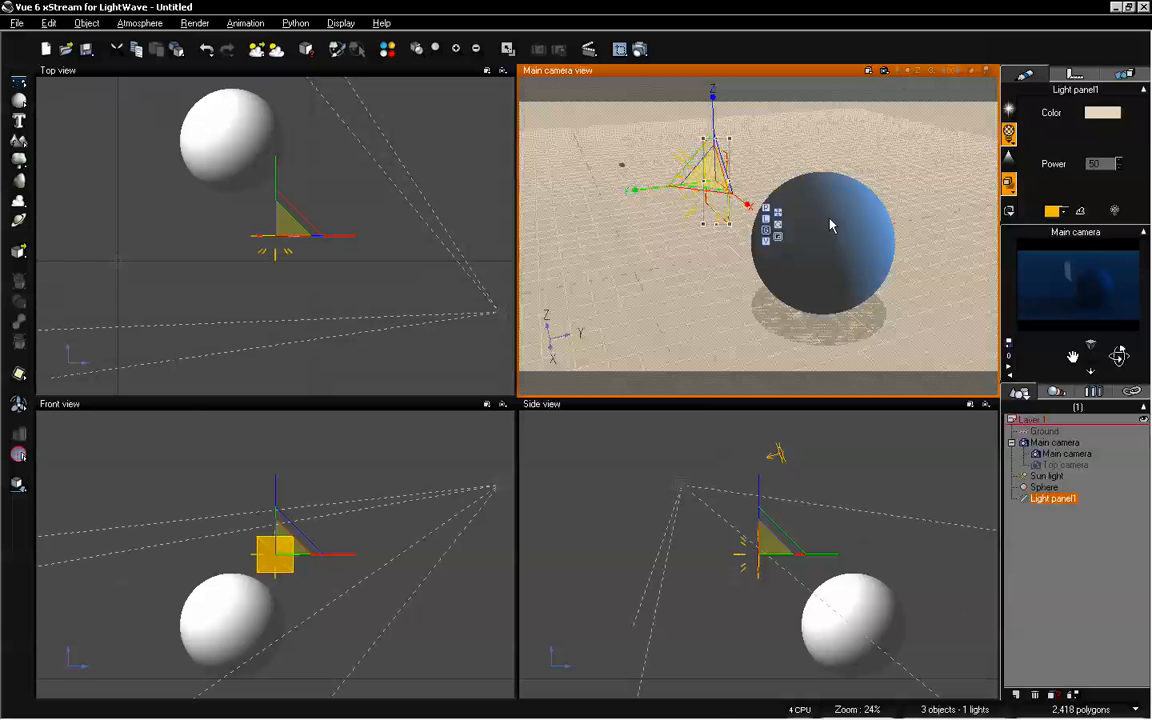
- Switch to LightWave, select VueLight_1, change its light type to Area Light and close the light properties
key("alt+Tab")
key("shift+c")
key("shift+o")
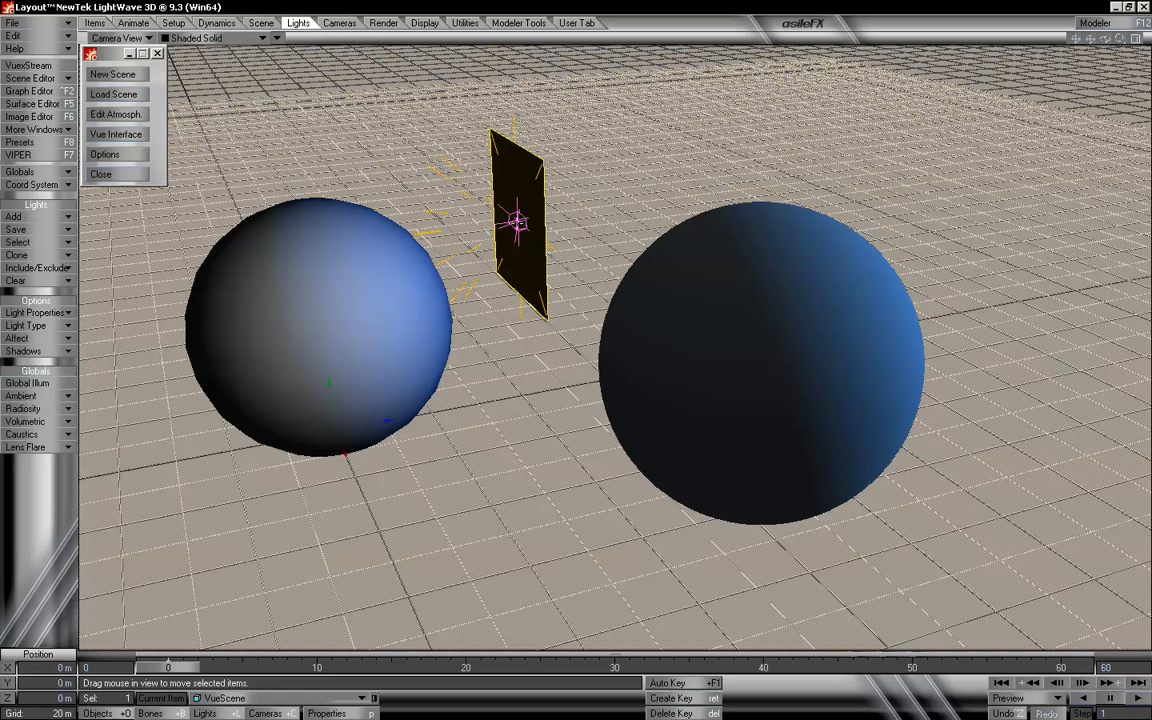
left_click(204, 713)
left_click(225, 698)
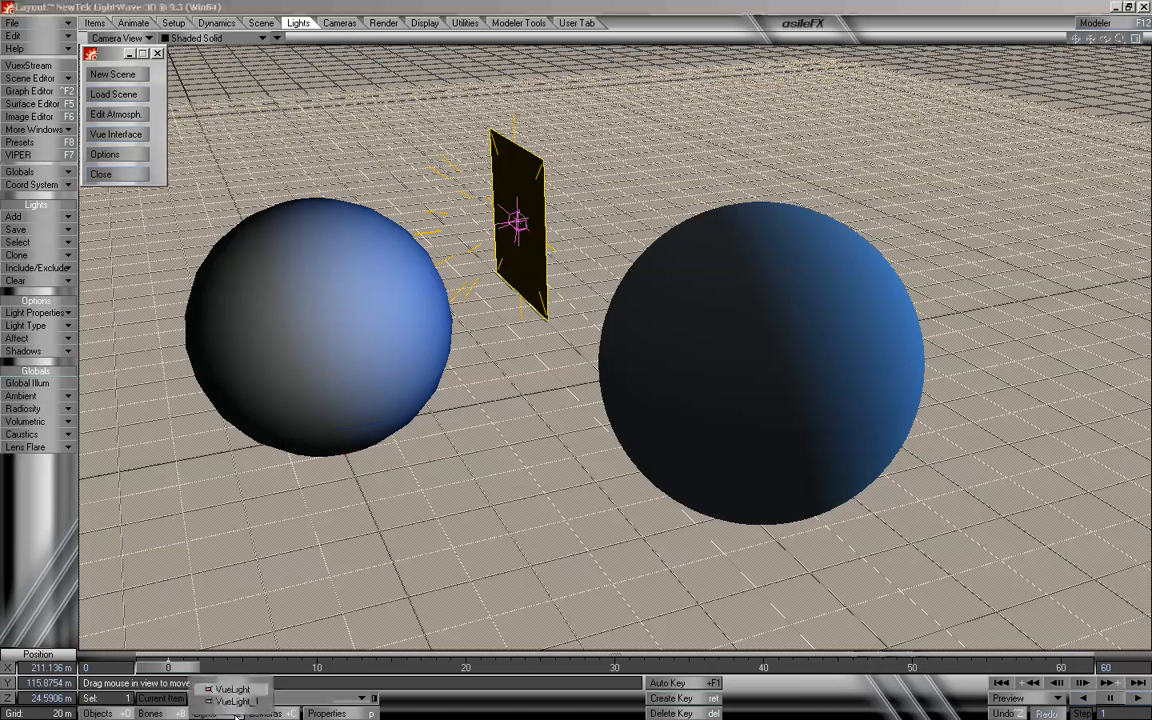
left_click(235, 702)
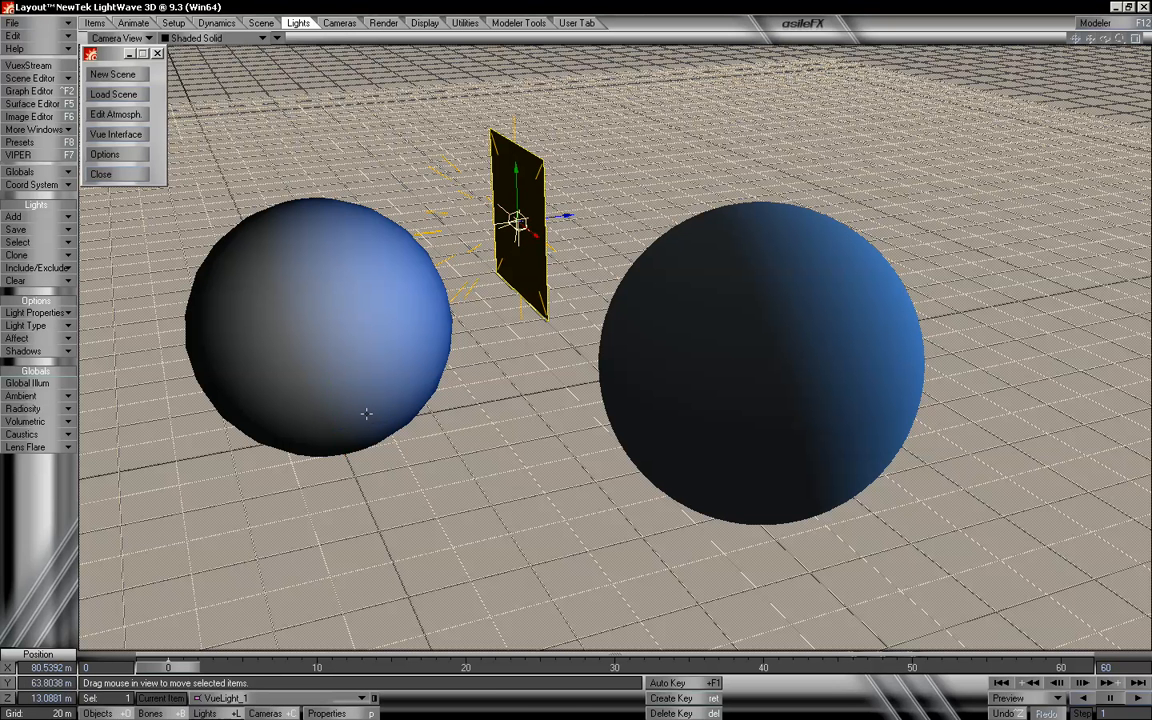
key("p")
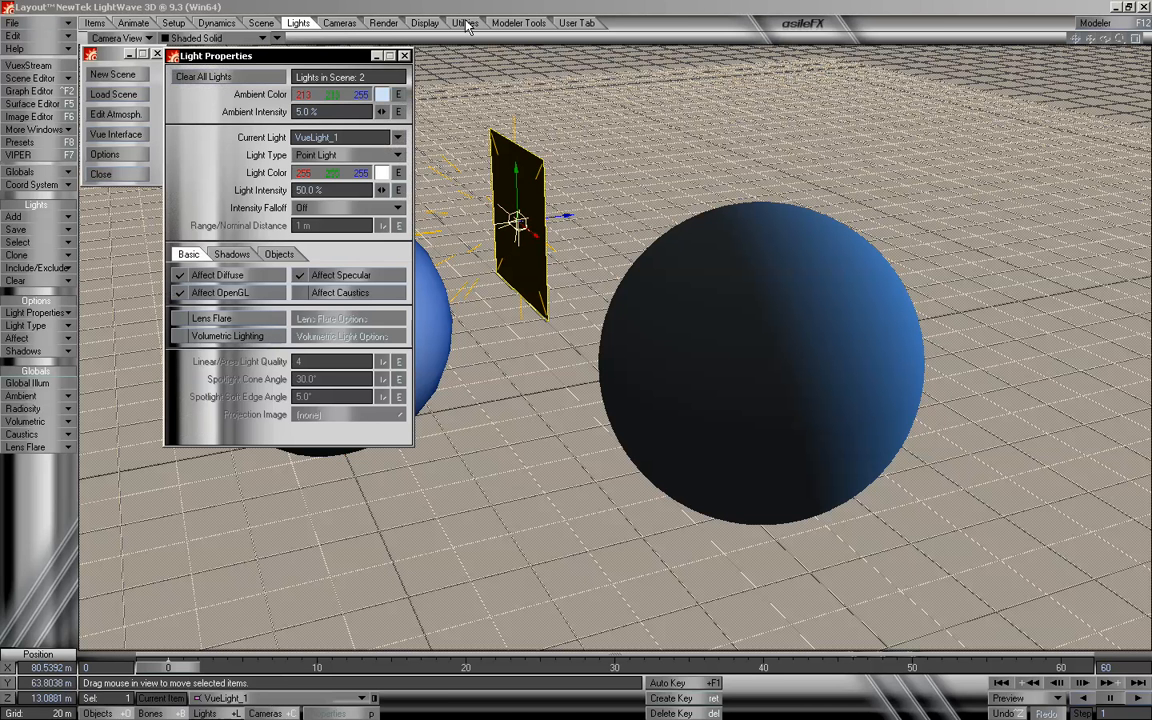
left_click(380, 156)
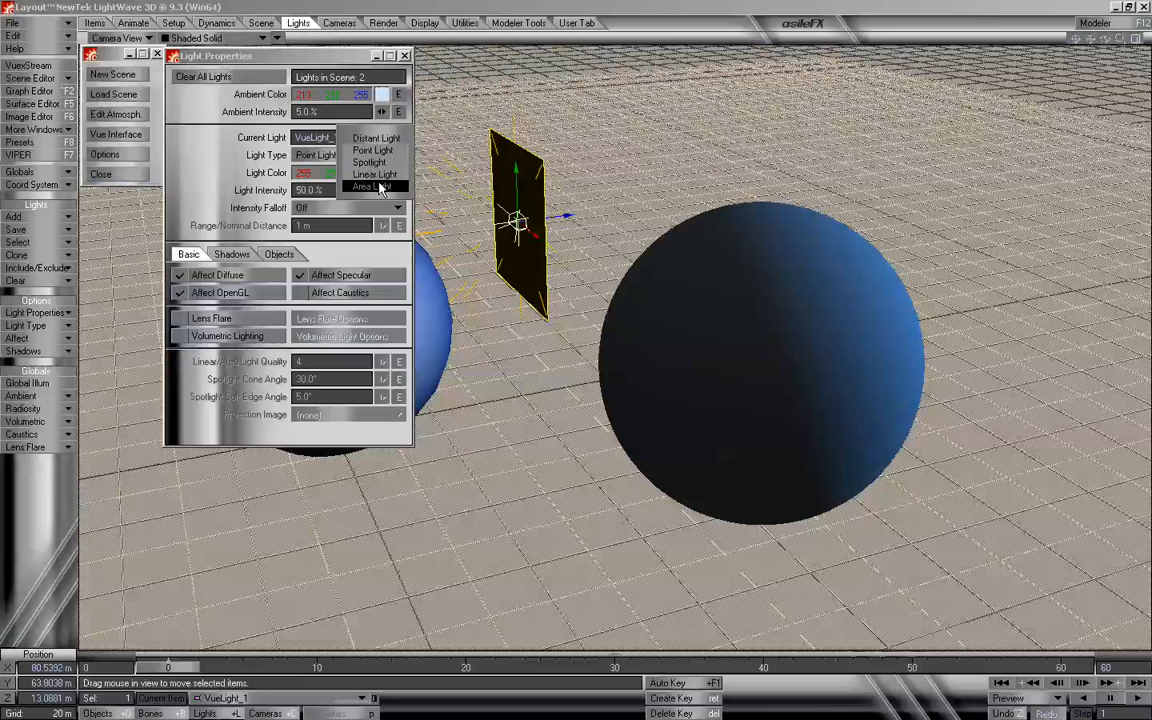
left_click(380, 190)
key("p")
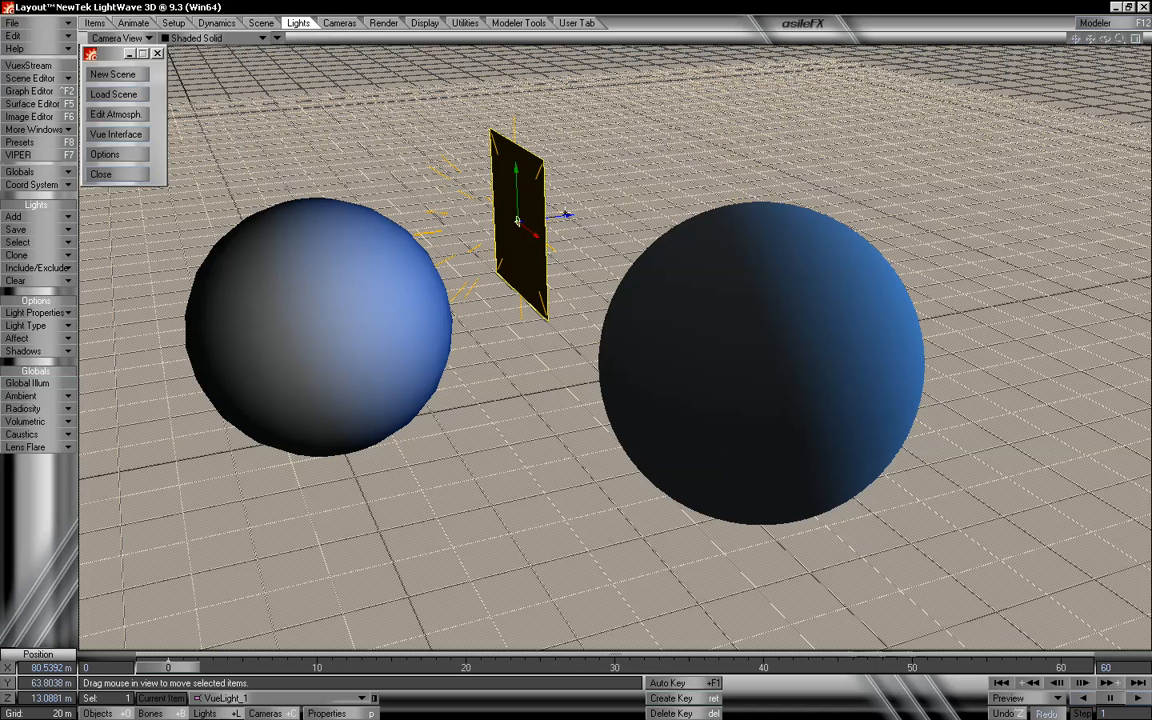
- Select VueLight_1 and scale it up uniformly to about 18.37 so it matches the Vue light panel's size
key("shift+c")
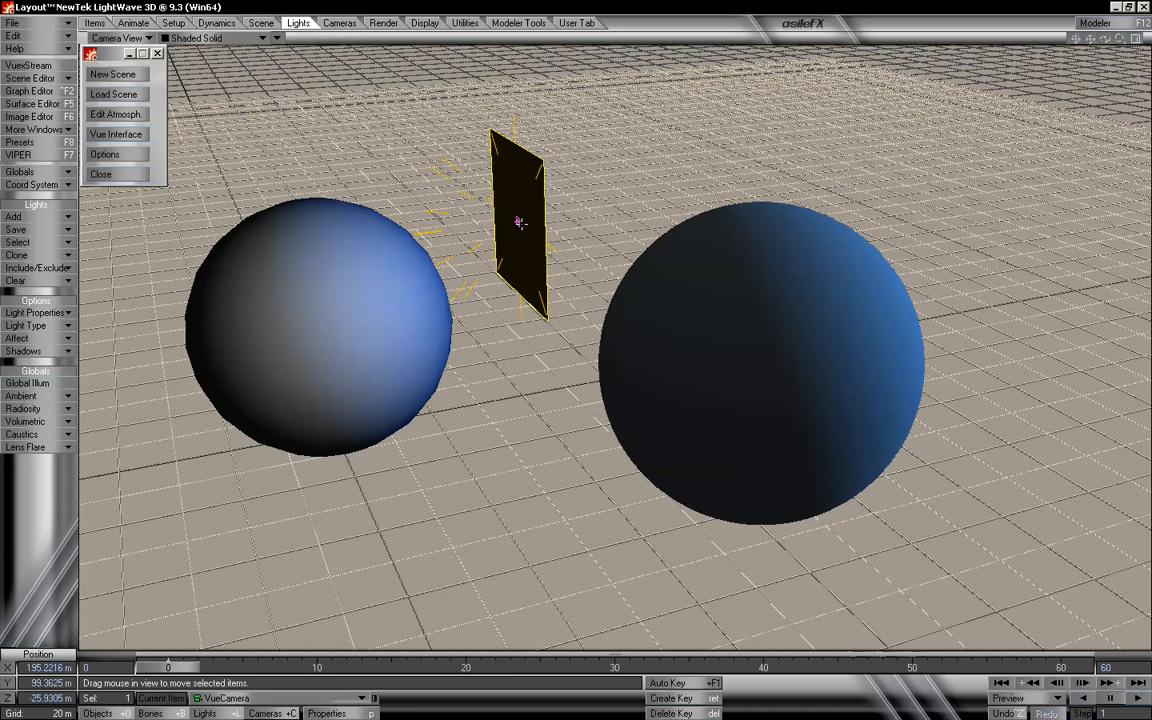
key("shift+o")
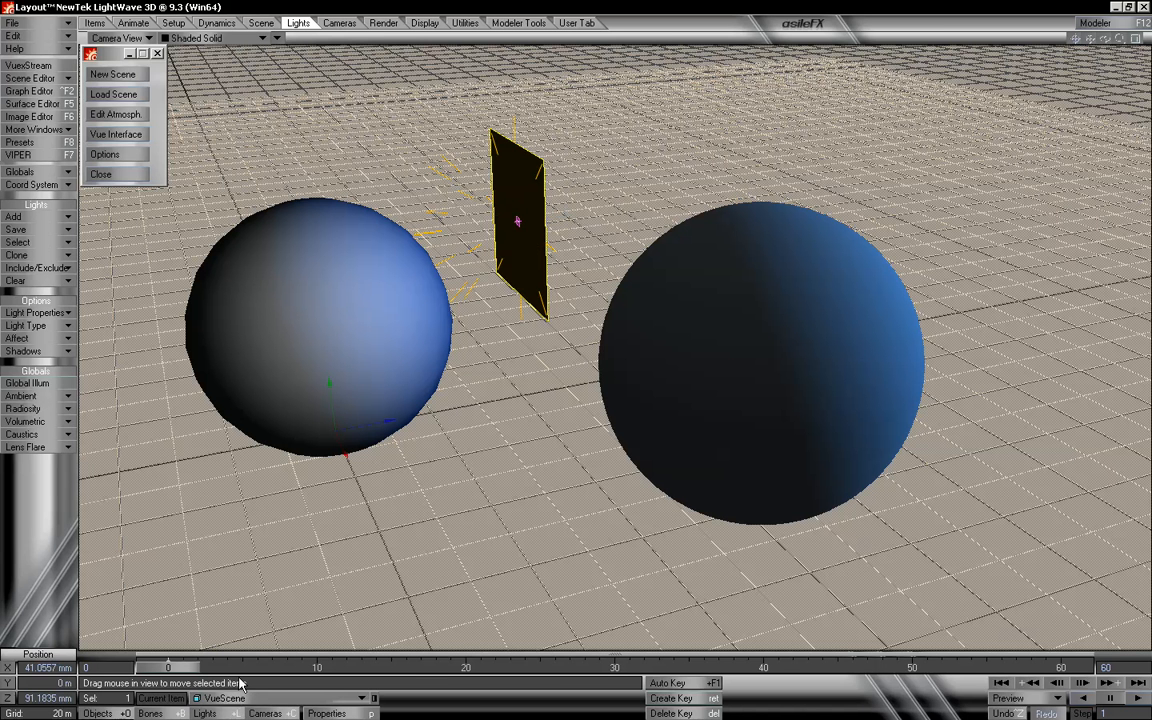
left_click(238, 712)
left_click(243, 701)
left_click(246, 705)
key("h")
key("shift+h")
left_click_drag(517, 220, 559, 215)
left_click_drag(497, 401, 507, 401)
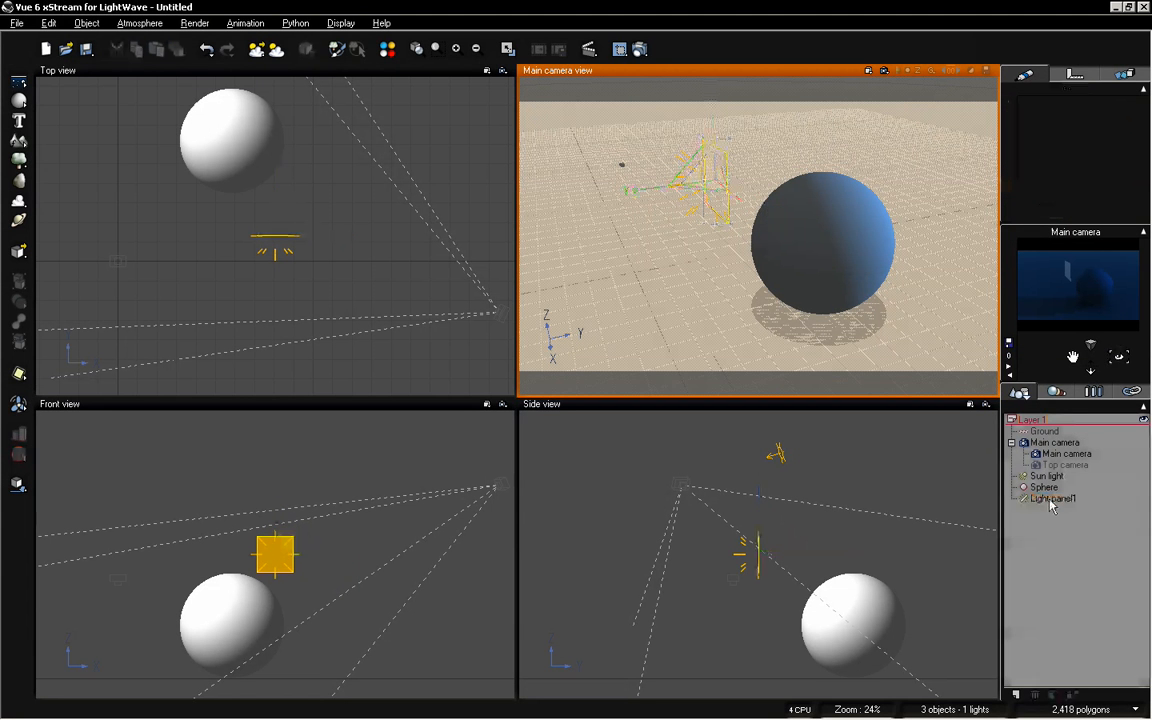
- Tilt VueLight_1 diagonally, and rotate VueLight to about H 266.16°, P 358.01°, B 354.66°
left_click(1050, 499)
left_click_drag(1119, 356, 1080, 374)
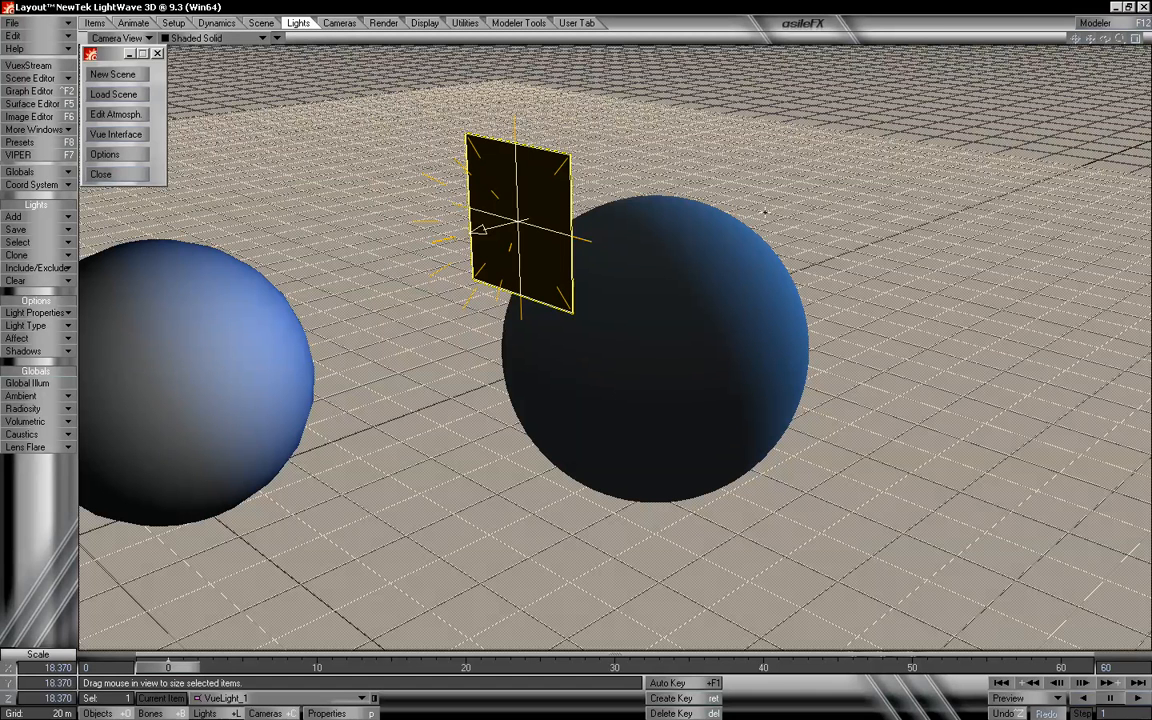
key("t")
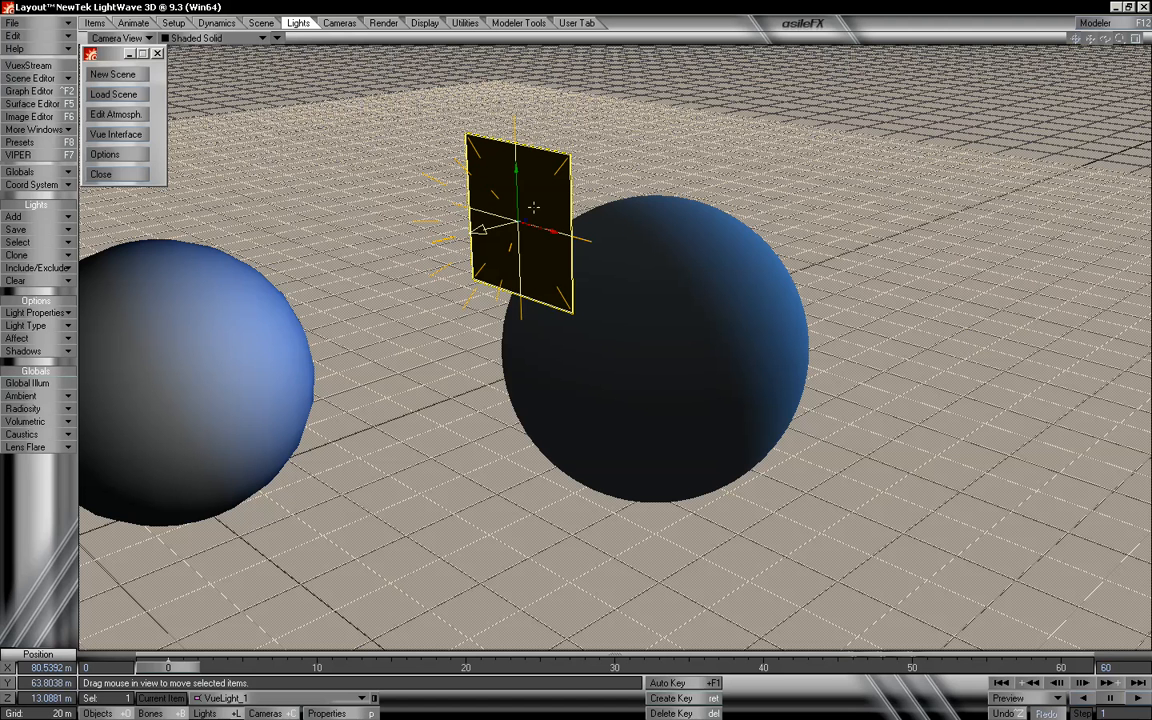
key("space")
key("space")
key("space")
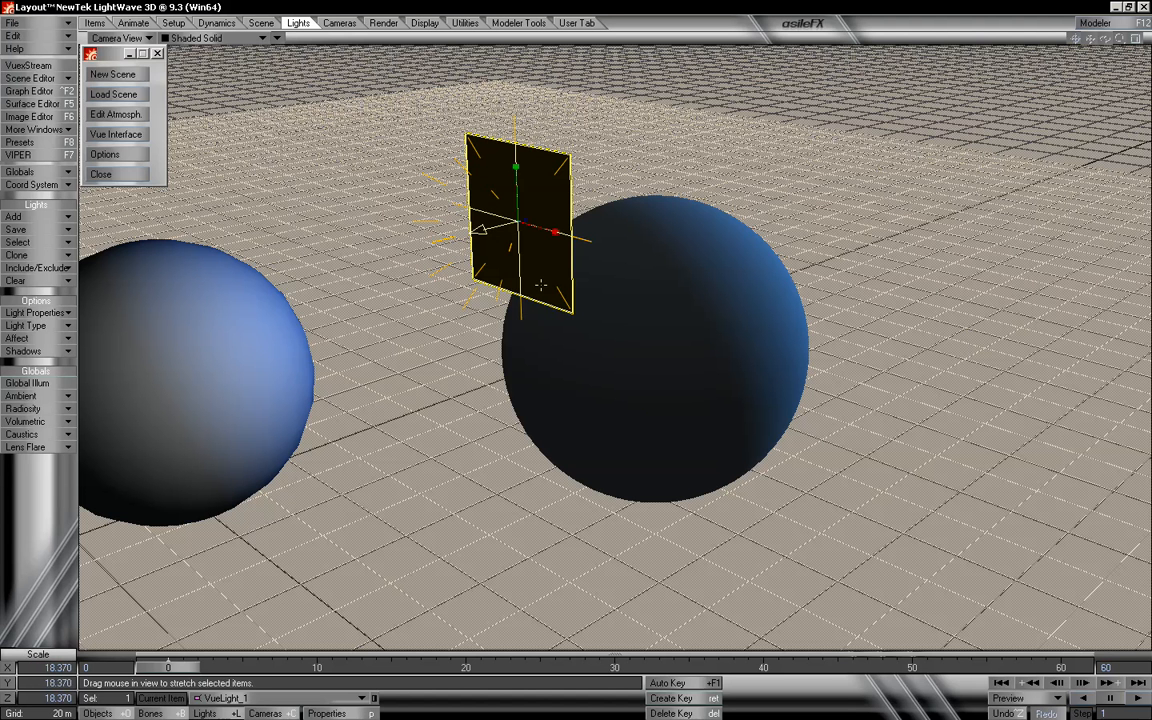
mouse_move(540, 285)
left_mouse_down()
mouse_move(530, 160)
mouse_move(528, 205)
mouse_move(495, 205)
mouse_move(606, 208)
left_mouse_up()
key("Up")
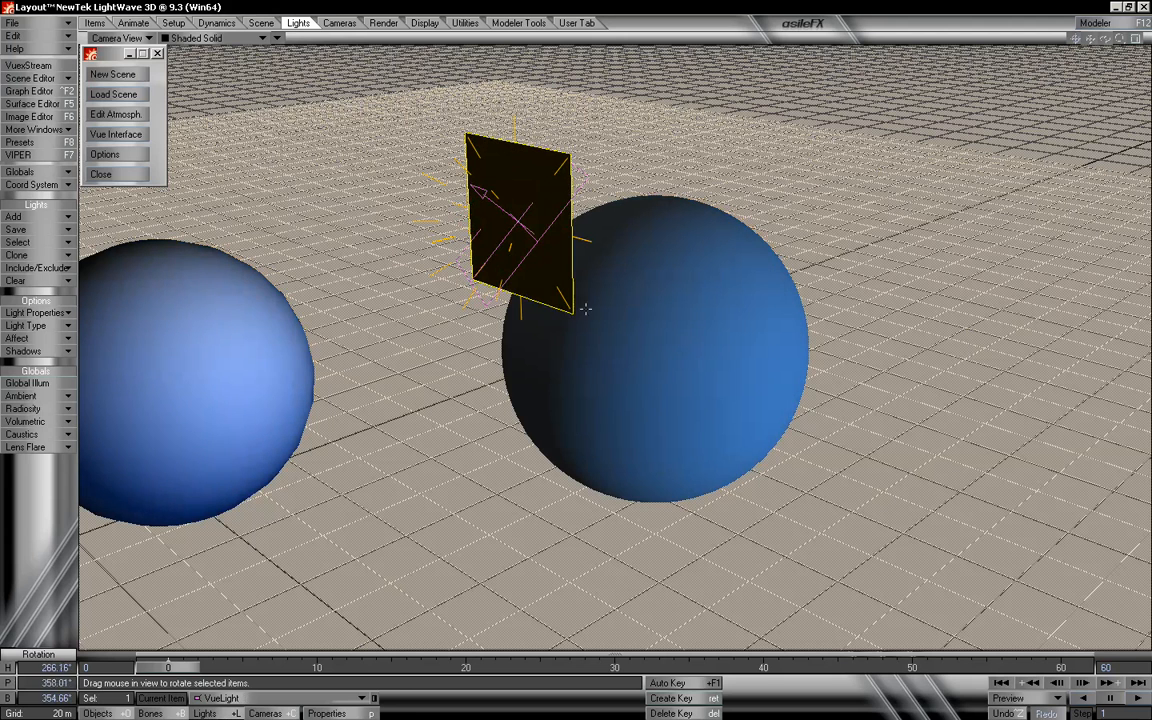
- In Vue, rotate the light panel diagonally to match VueLight_1, and check its orientation in LightWave
key("alt+Tab")
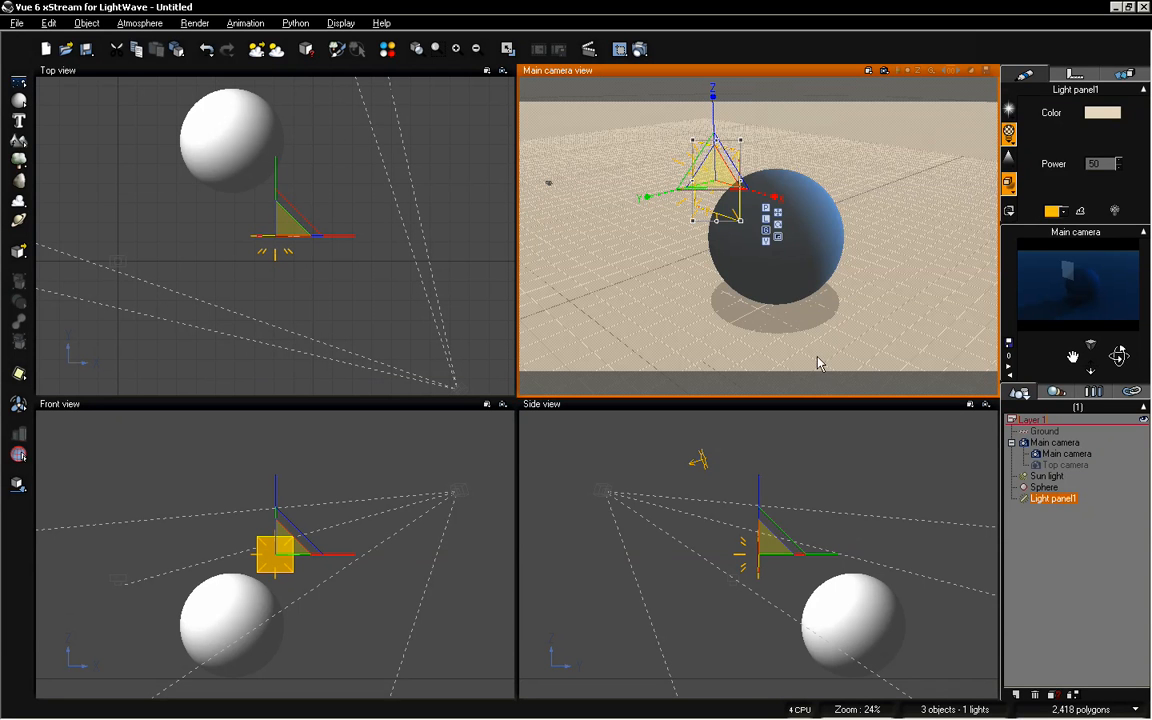
left_click(783, 251)
left_click(721, 178)
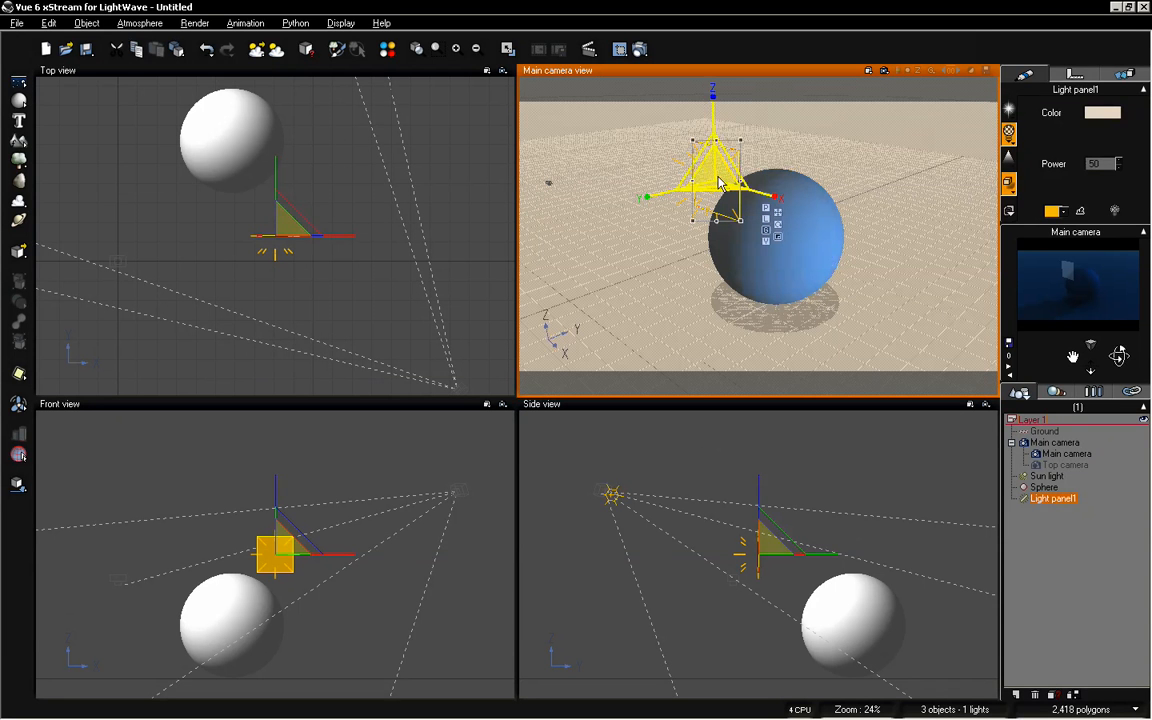
left_click(778, 225)
left_click_drag(770, 305, 597, 231)
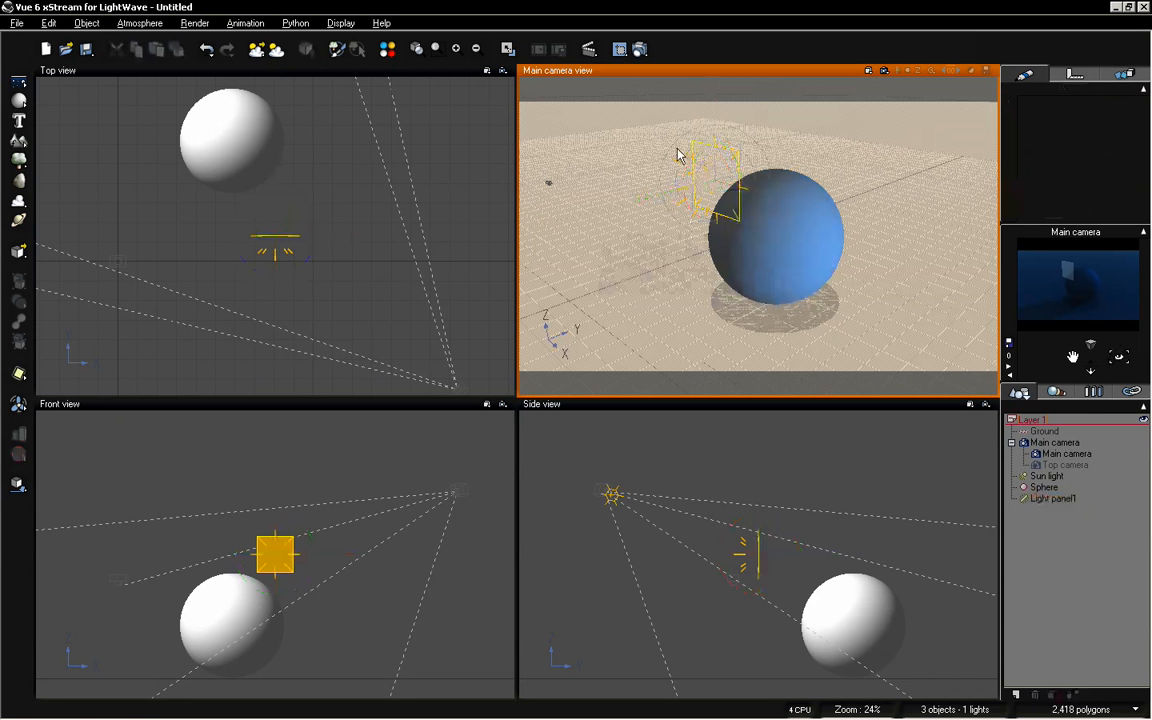
left_click(716, 176)
left_click_drag(716, 176, 604, 290)
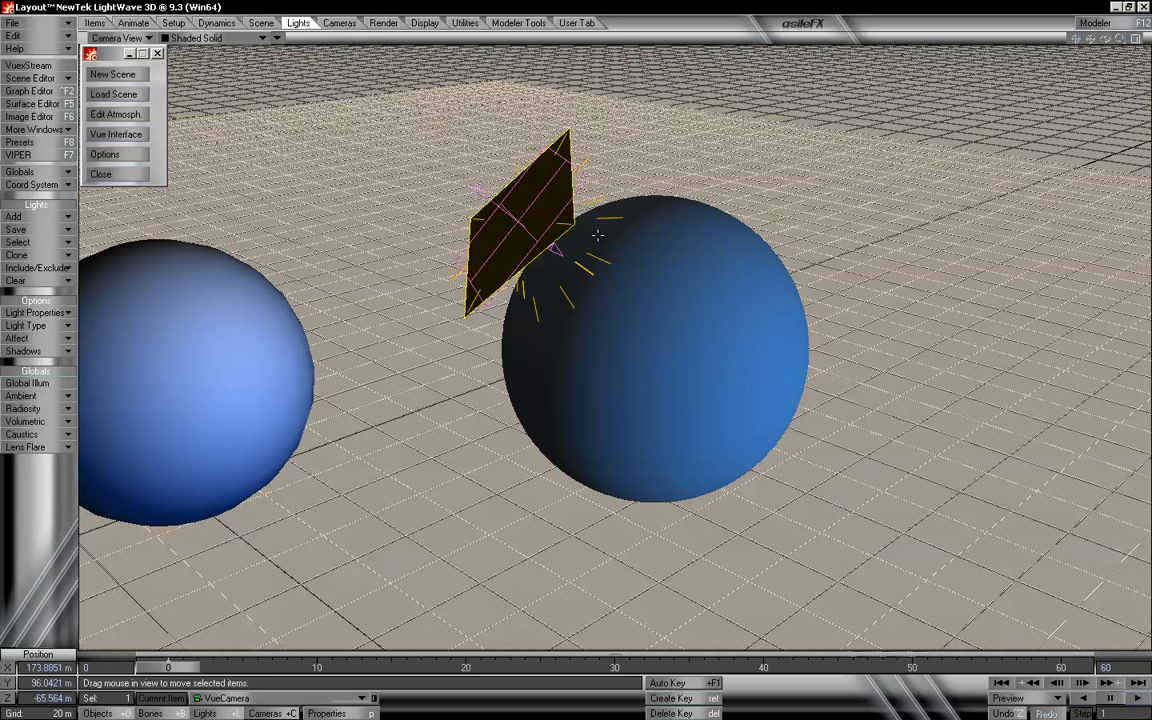
left_click(526, 209)
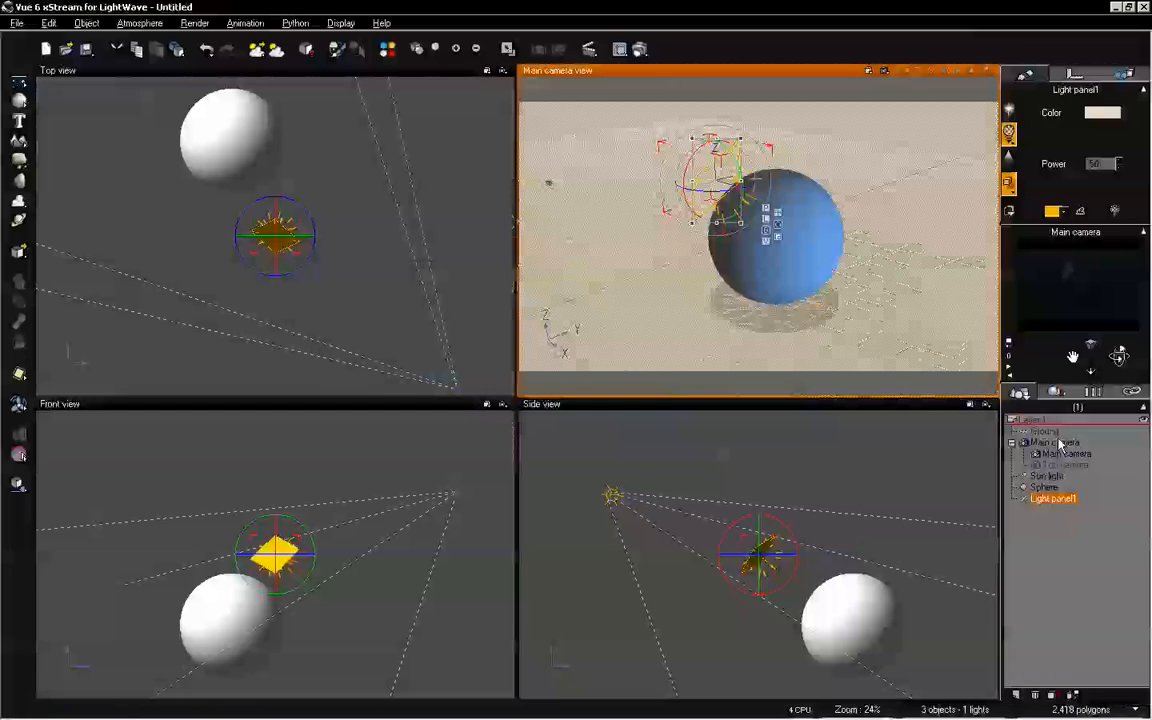
- In Vue, delete the light panel and add a spotlight in its place
left_click(1054, 520)
left_click(1054, 498)
key("Delete")
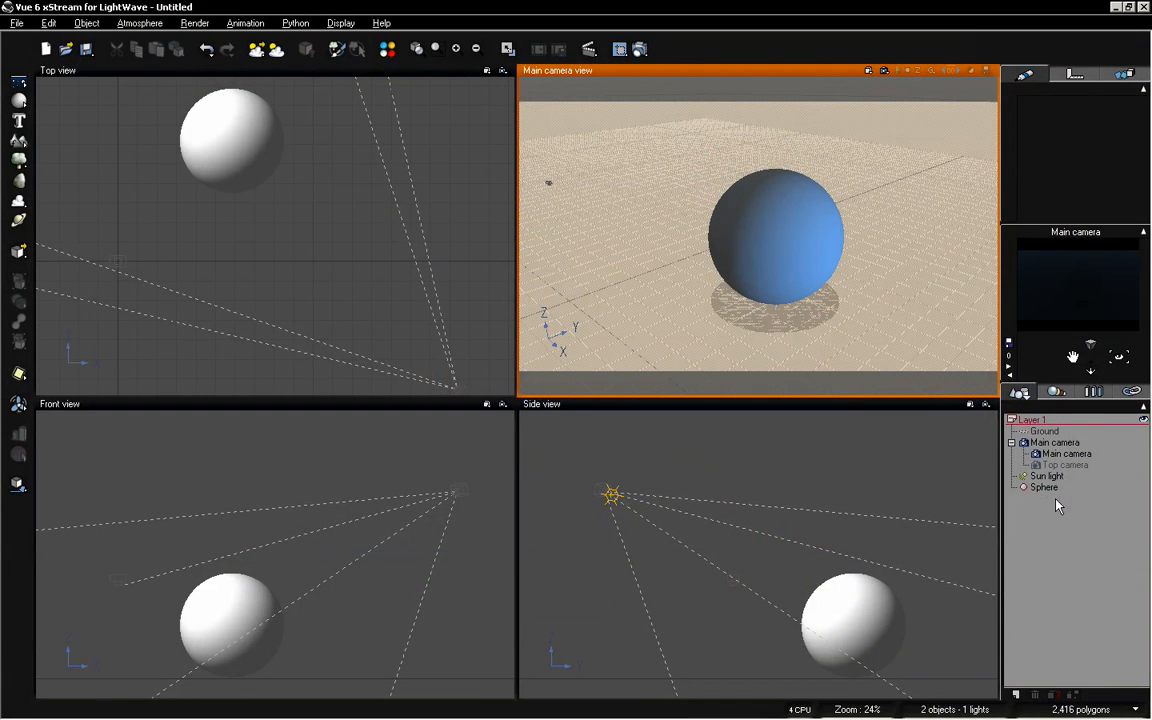
left_click(21, 375)
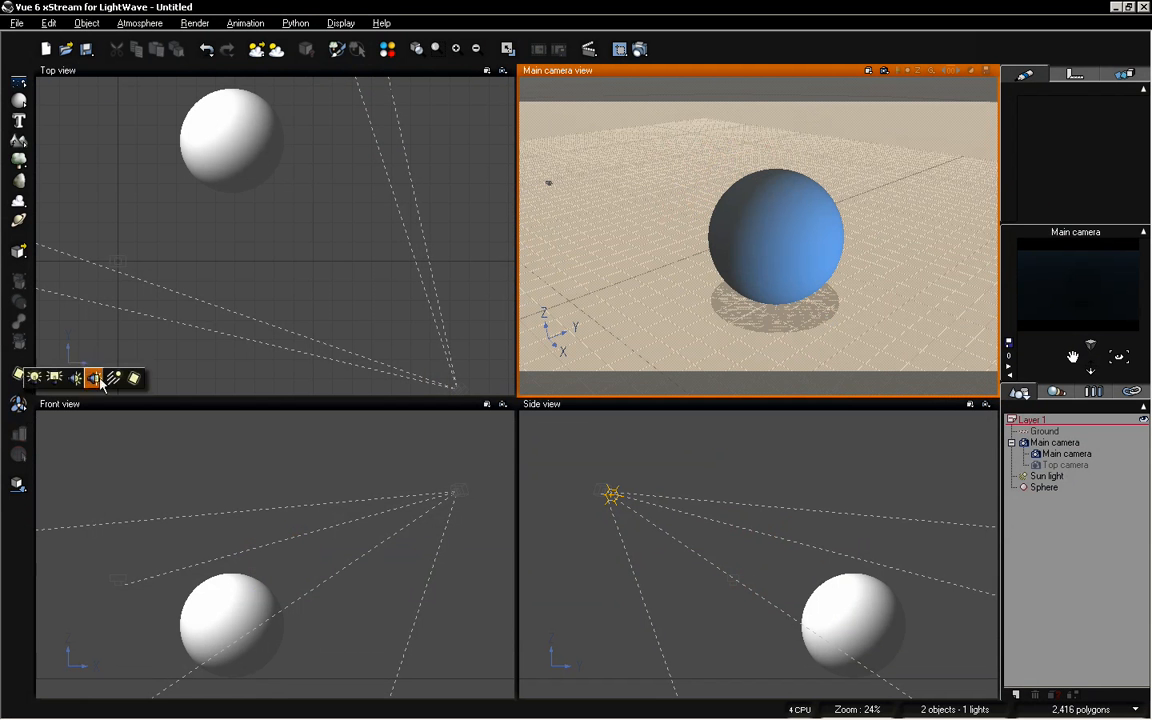
left_click(75, 378)
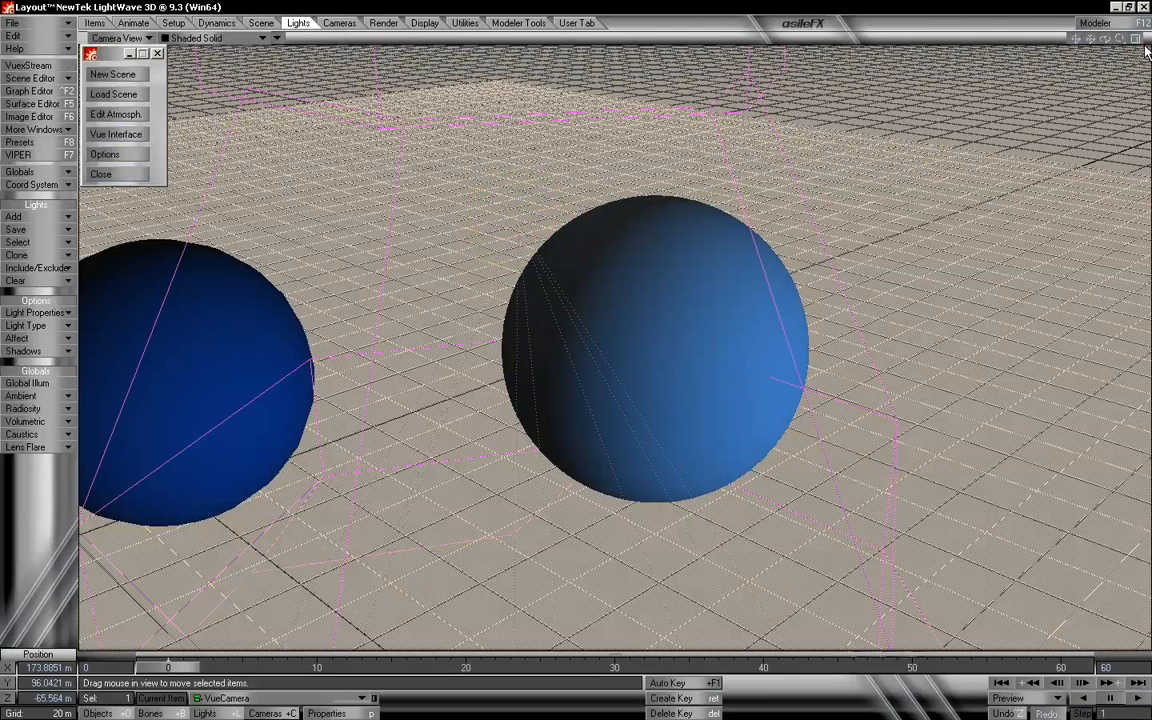
- In LightWave, select the VueLight_1 spotlight and reduce the grid size to 1 m to shrink the light's outline
key("bracketleft")
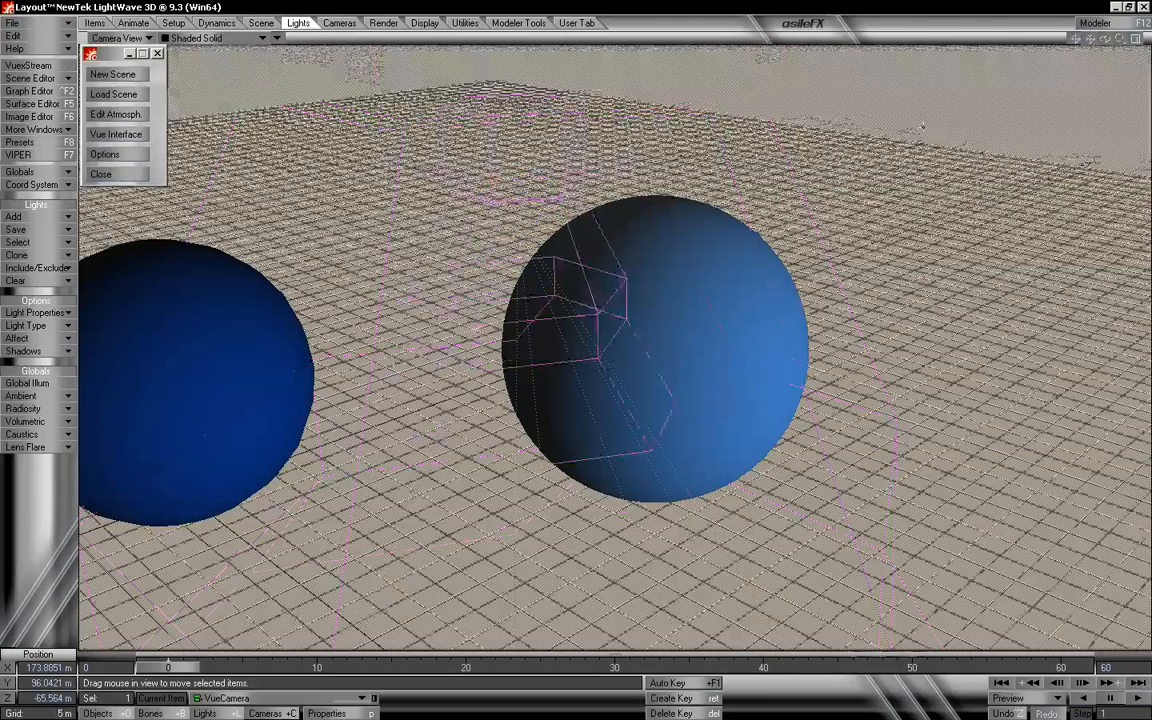
key("bracketright")
left_click(585, 200)
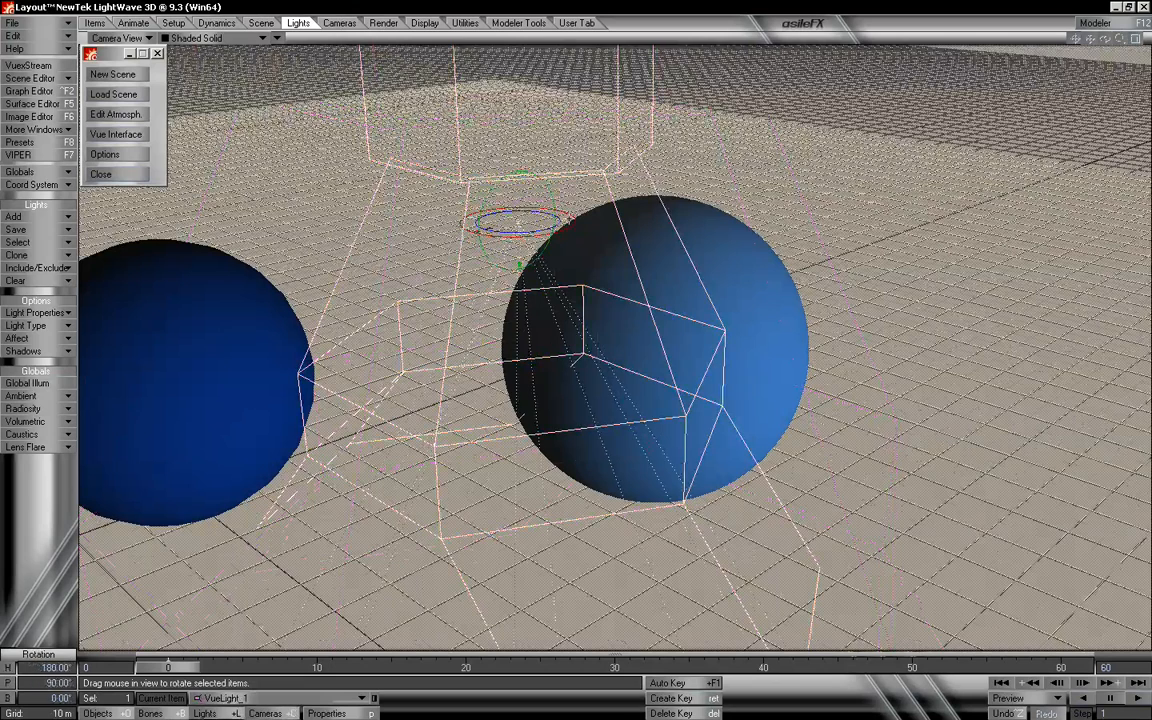
key("bracketleft")
key("bracketleft")
key("bracketleft")
key("bracketright")
key("bracketleft")
key("bracketleft")
key("bracketright")
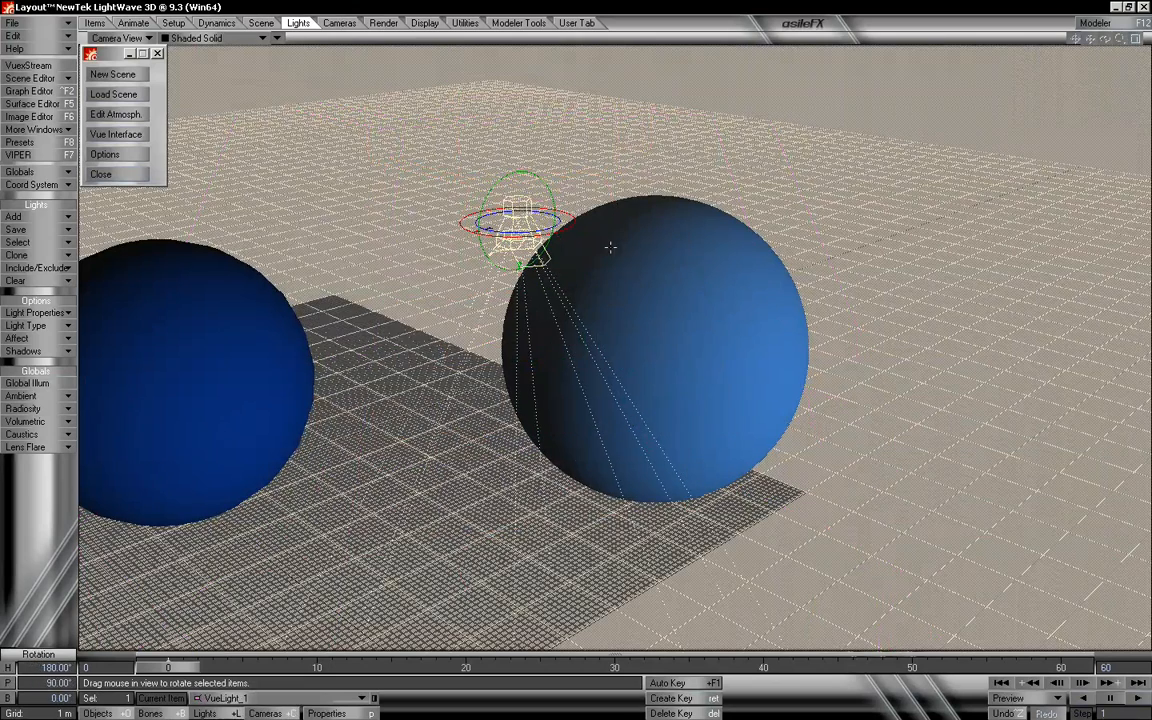
- Try moving and rotating the VueLight_1 spotlight directly in LightWave
key("t")
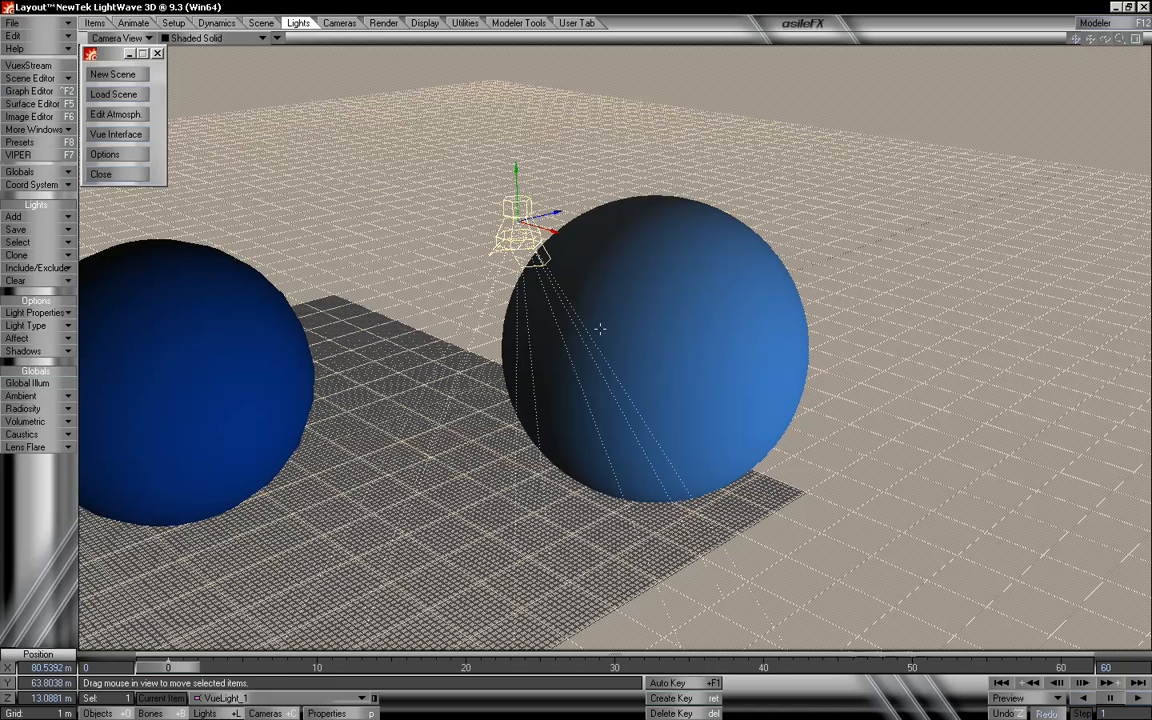
left_click(221, 698)
left_click(221, 698)
left_click_drag(516, 169, 516, 157)
key("y")
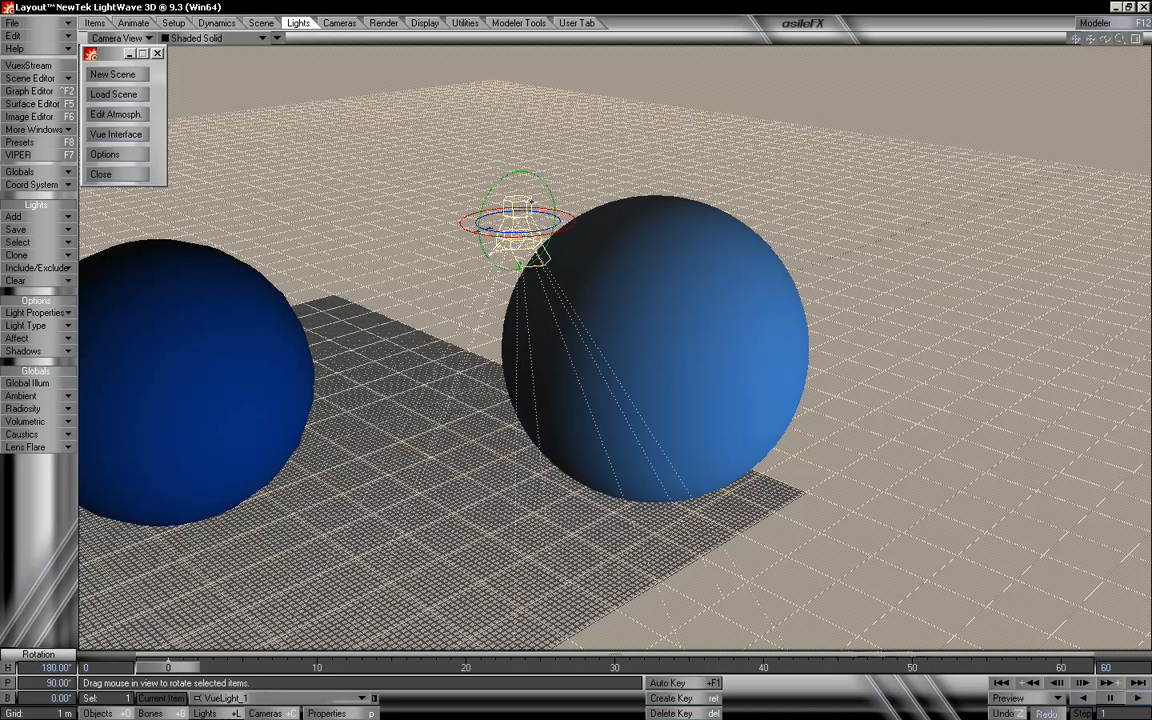
left_click_drag(518, 222, 580, 252)
key("t")
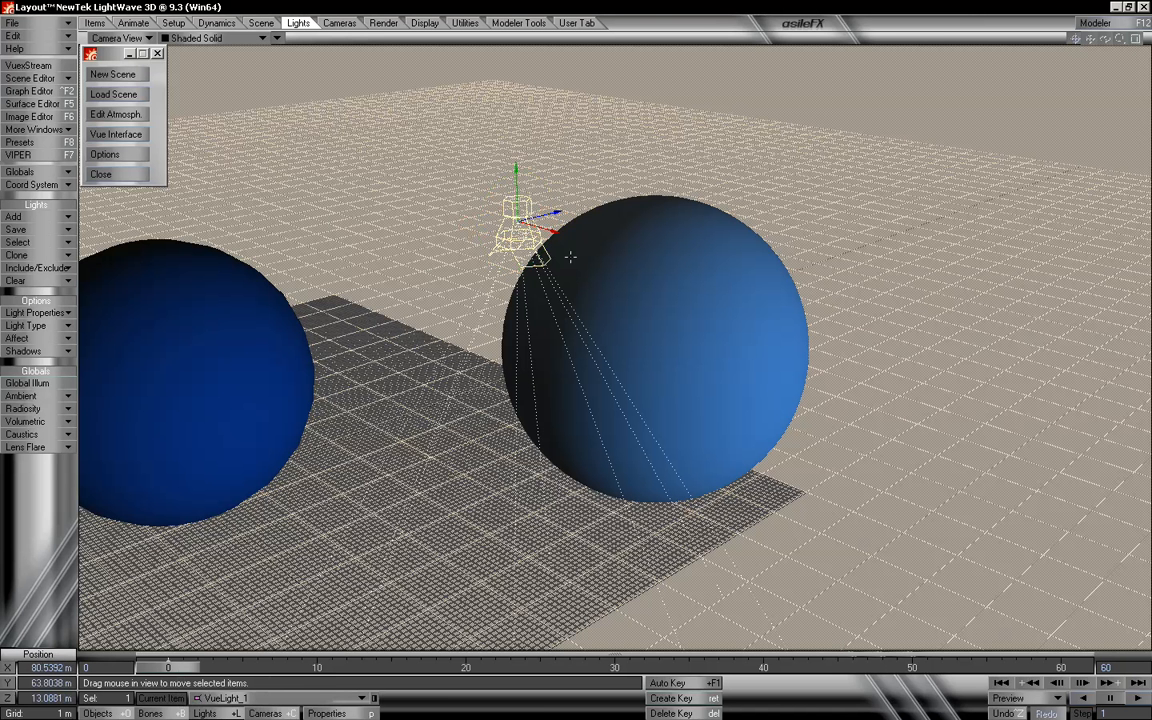
- In Vue, tilt the spotlight toward the sphere and raise it to a height of about 90.47 m
key("alt+Tab")
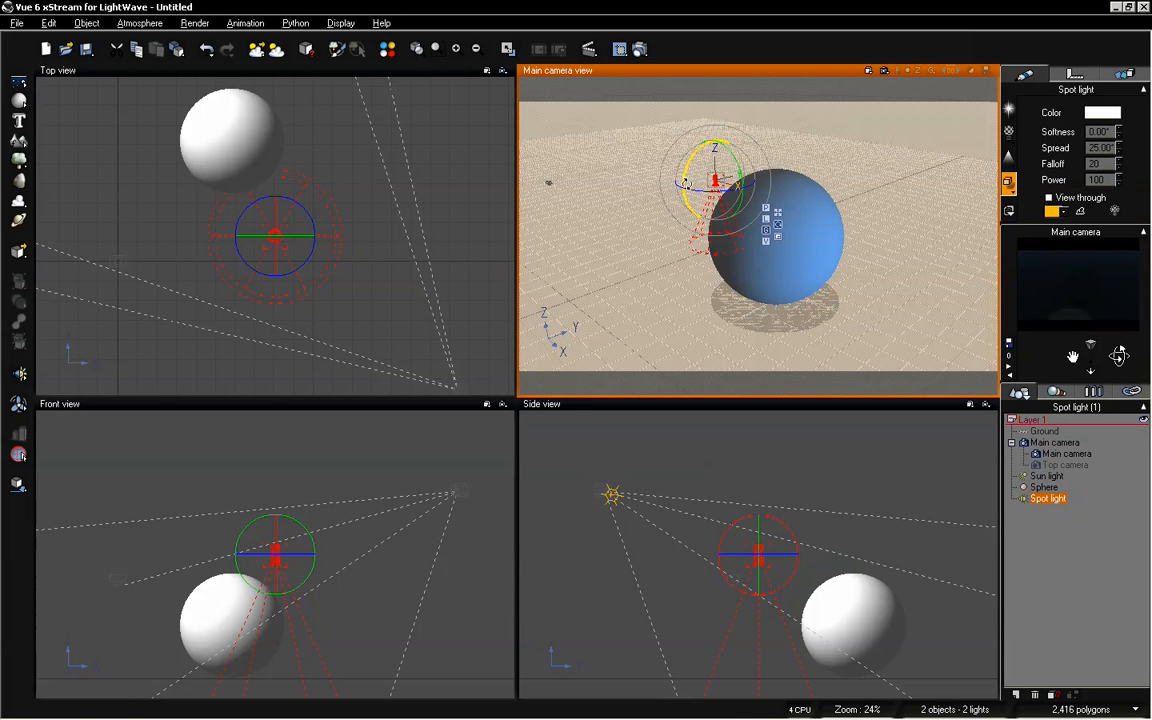
left_click_drag(708, 176, 768, 218)
left_click(776, 213)
left_click_drag(713, 129, 714, 22)
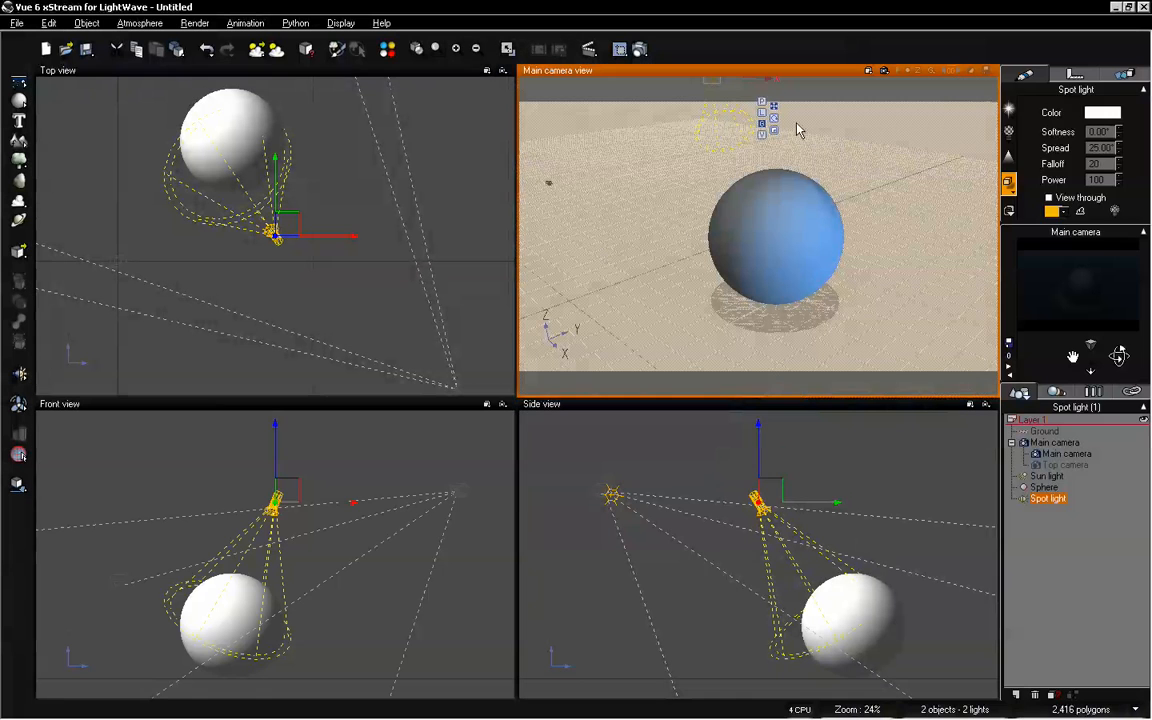
left_click(740, 126)
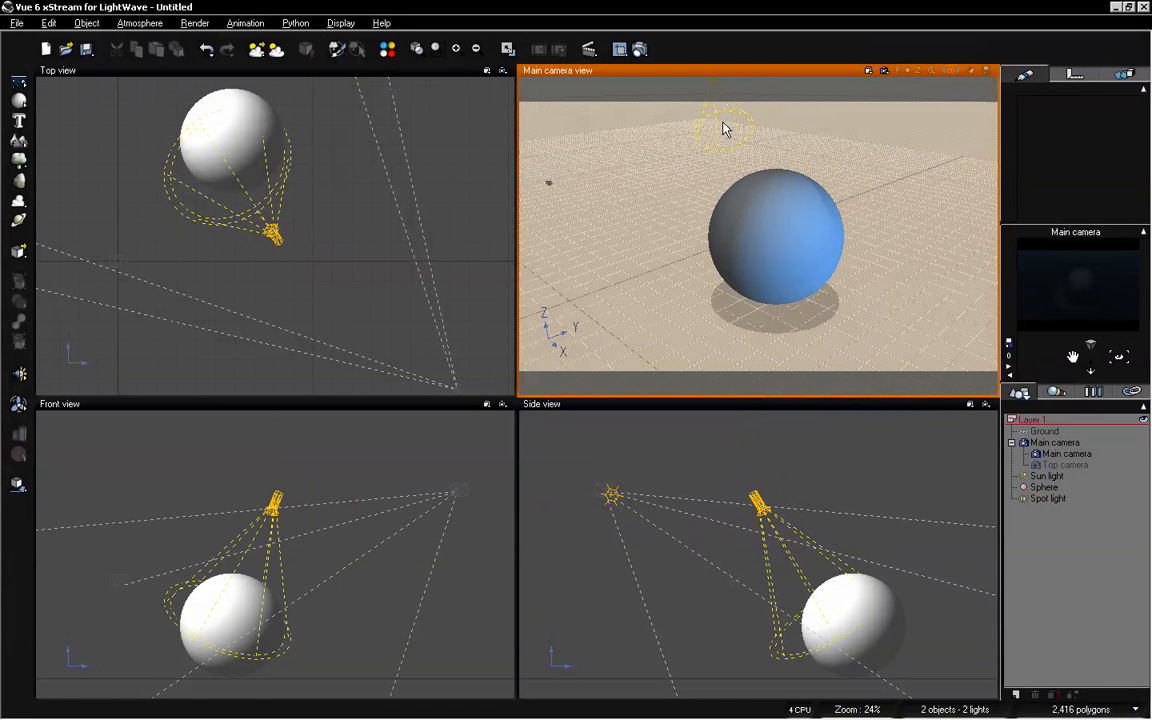
left_click(1050, 498)
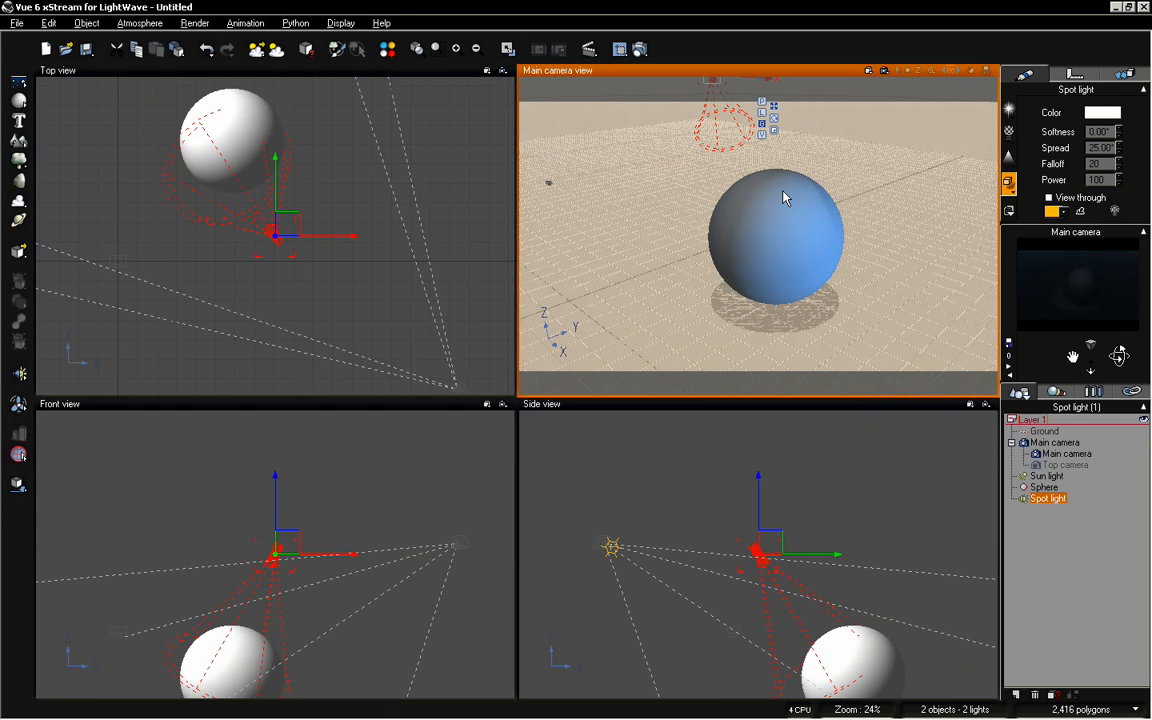
- In LightWave, select the VueLight_1 spotlight and inspect its light properties without changing them
key("alt+Tab")
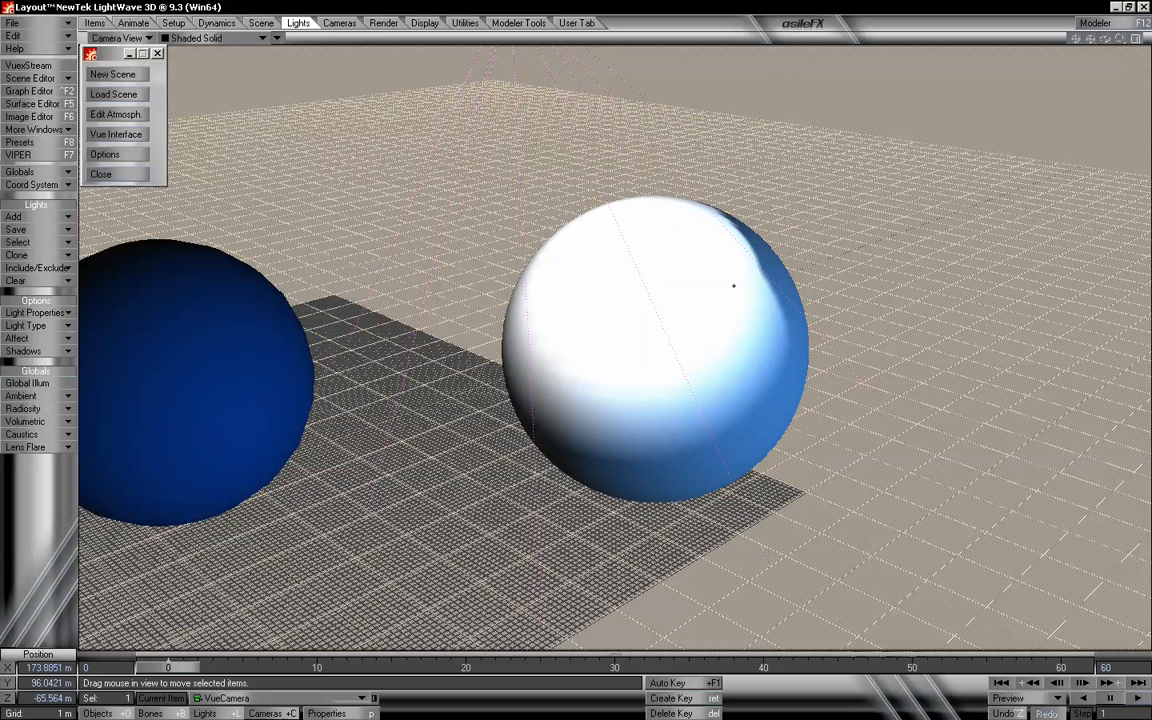
left_click(204, 713)
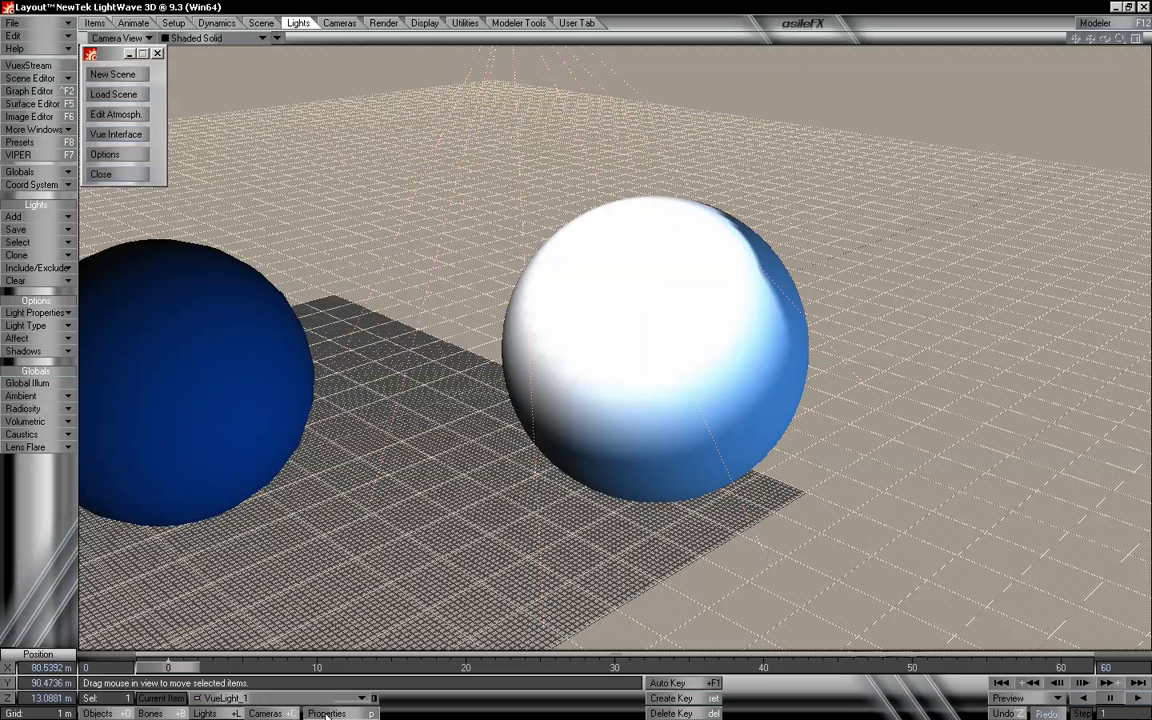
left_click(326, 713)
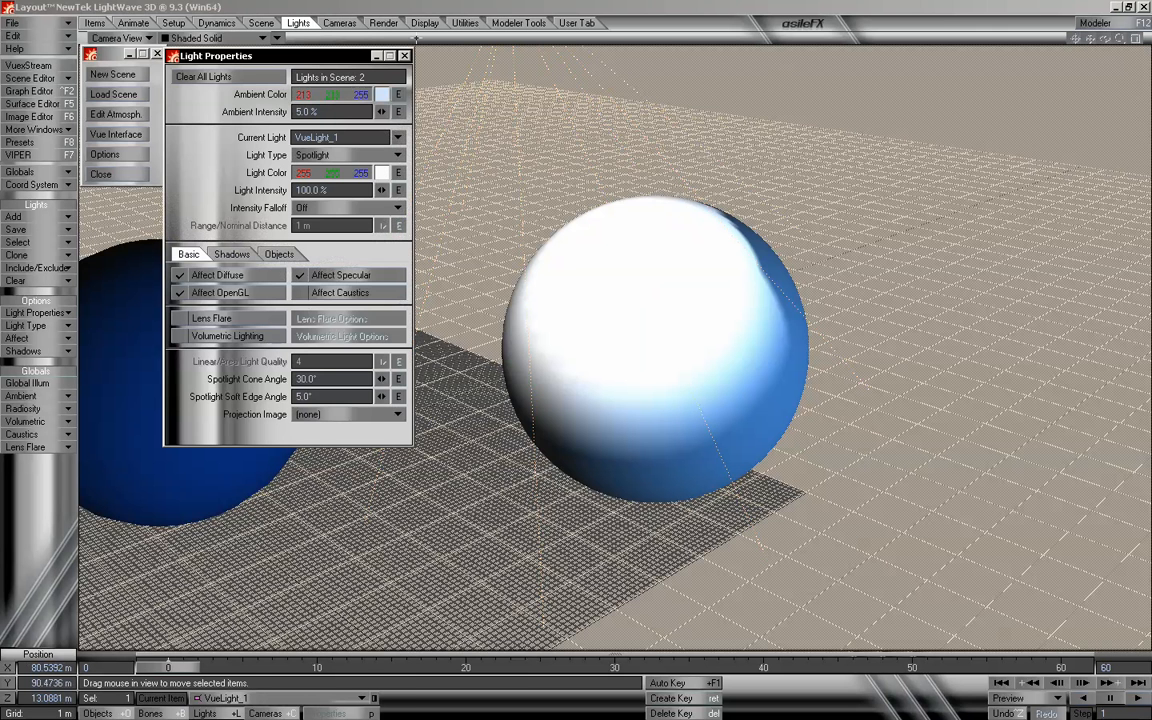
left_click(404, 55)
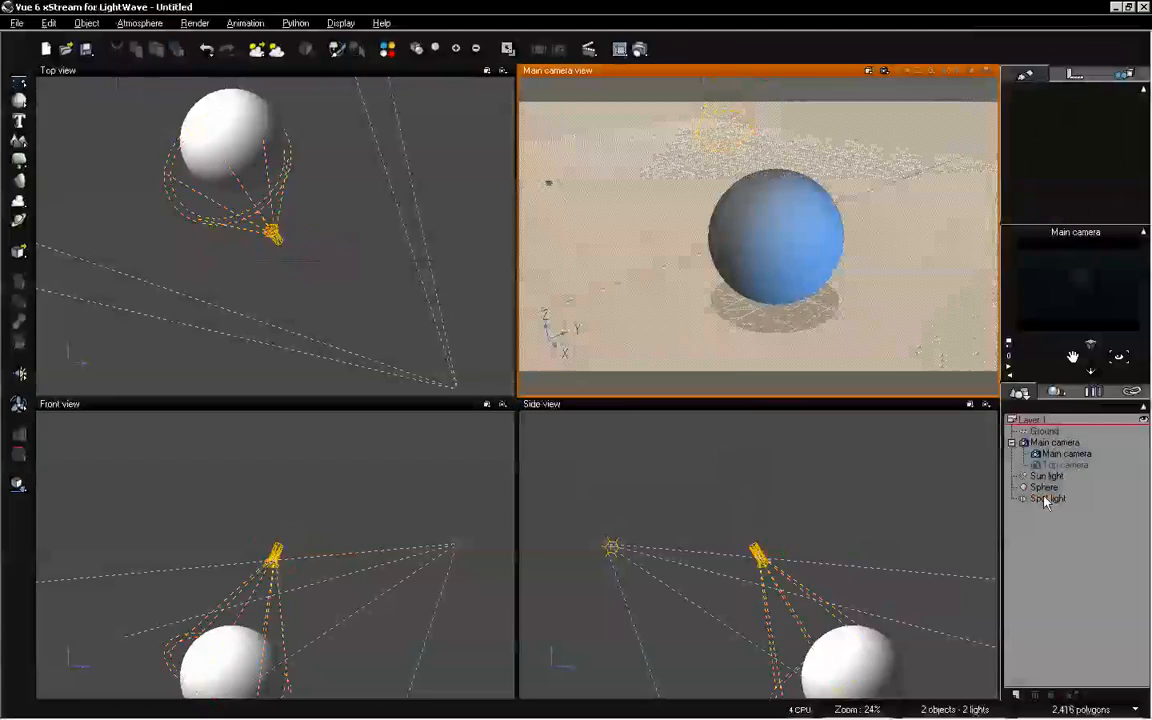
- In Vue, replace the spotlight with a point light, and select the matching VueLight_1 in LightWave
left_click(16, 375)
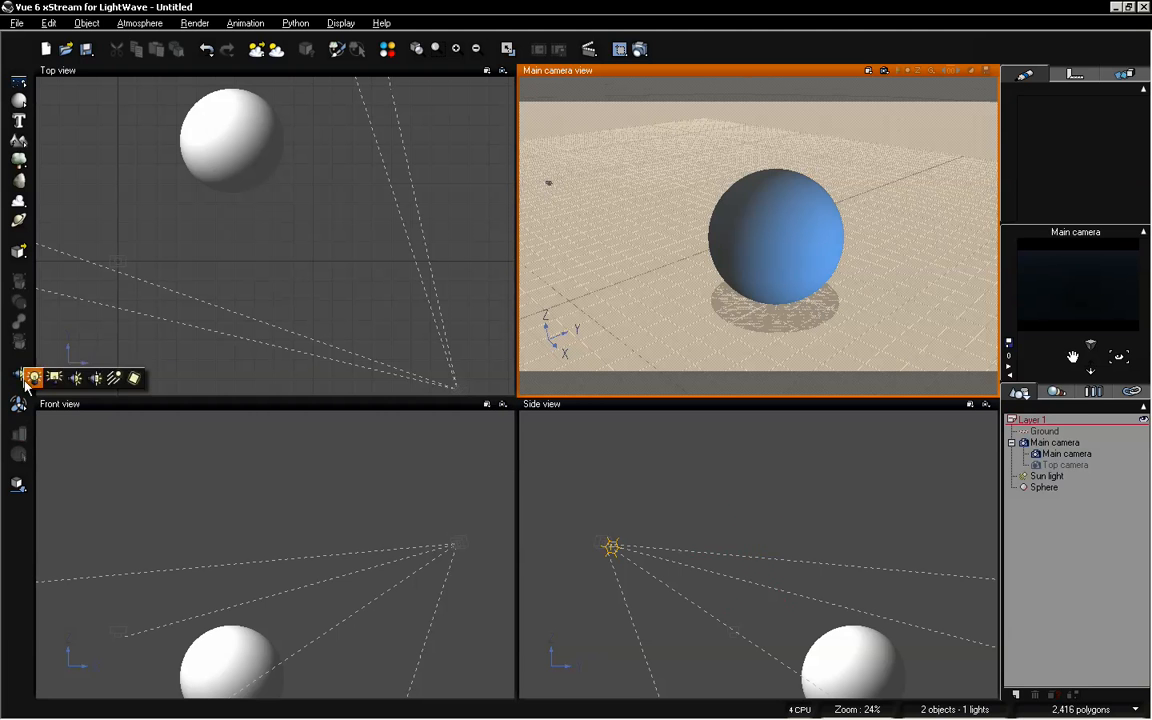
left_click(36, 377)
key("alt+Tab")
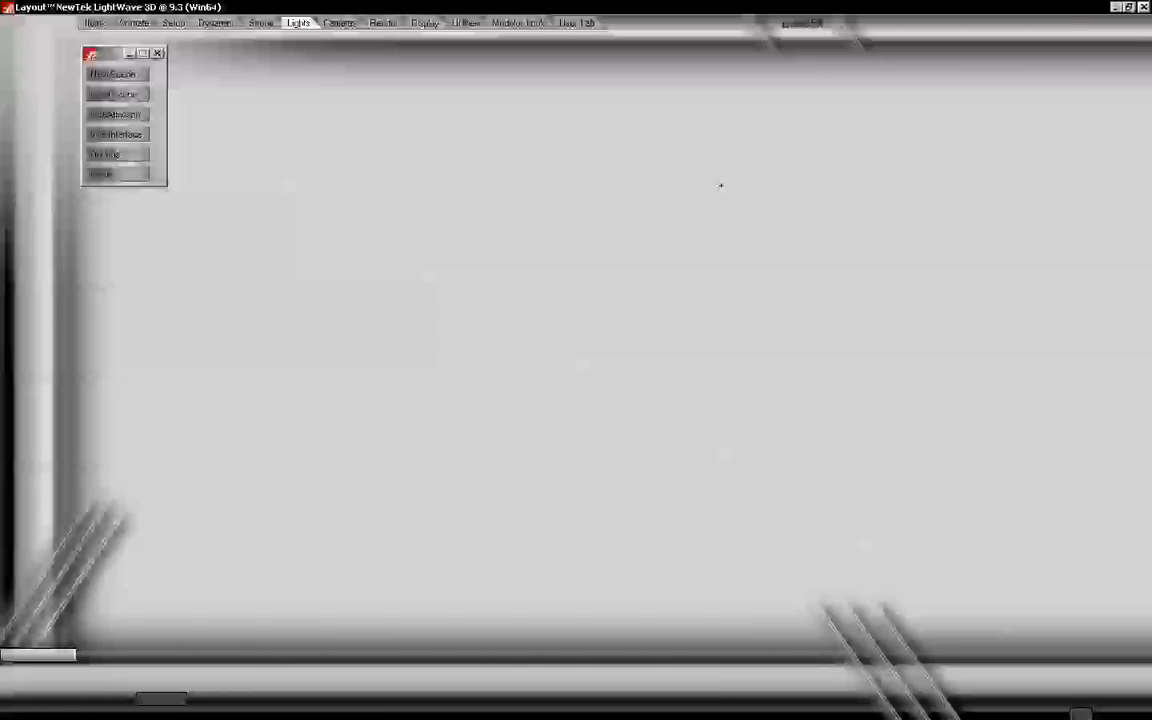
left_click(232, 711)
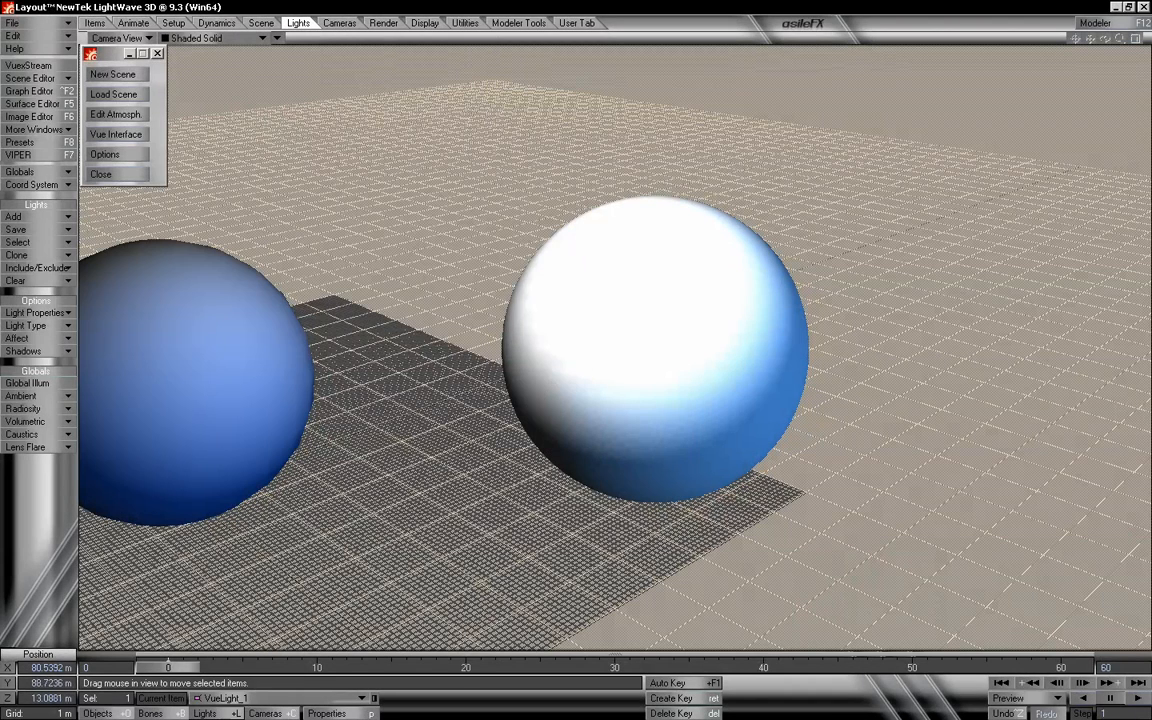
- Change the LightWave viewport to Perspective and frame both spheres together with the point light
left_click(121, 37)
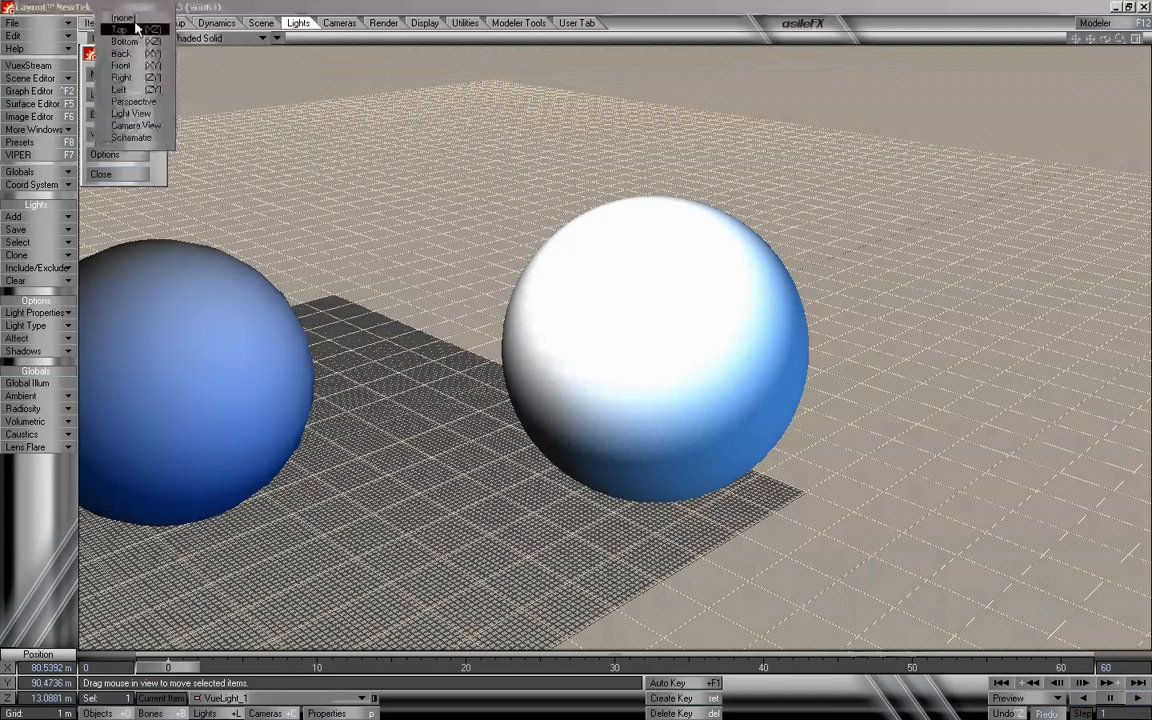
left_click(130, 90)
left_click_drag(1119, 38, 1048, 38)
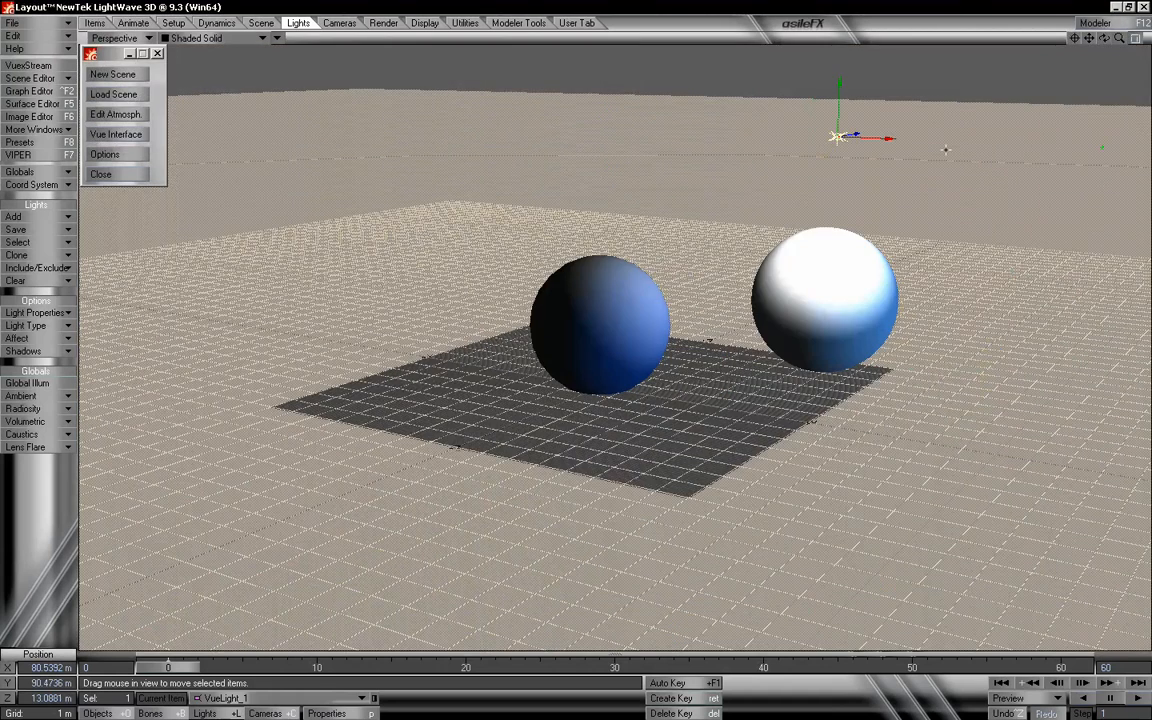
left_click_drag(889, 139, 891, 139)
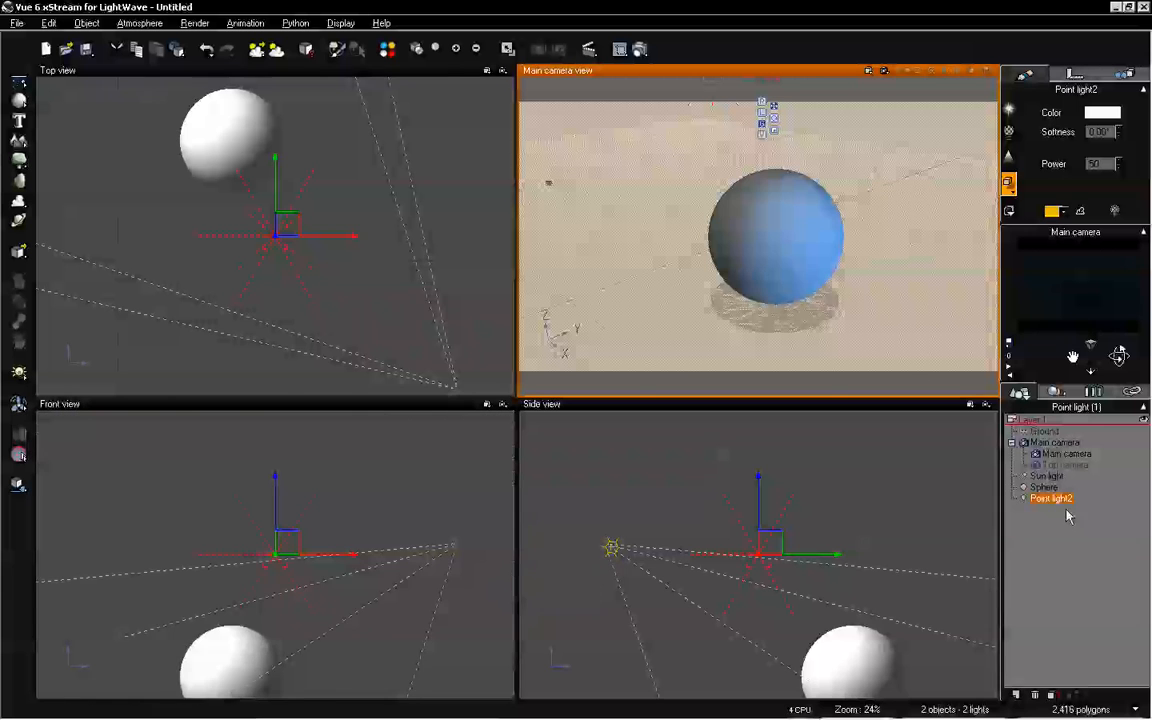
- In Vue, move the point light closer to the sphere, to about 71.71 m high and Z 3.33 m in LightWave, and check it there
left_click(830, 262)
left_click(1050, 498)
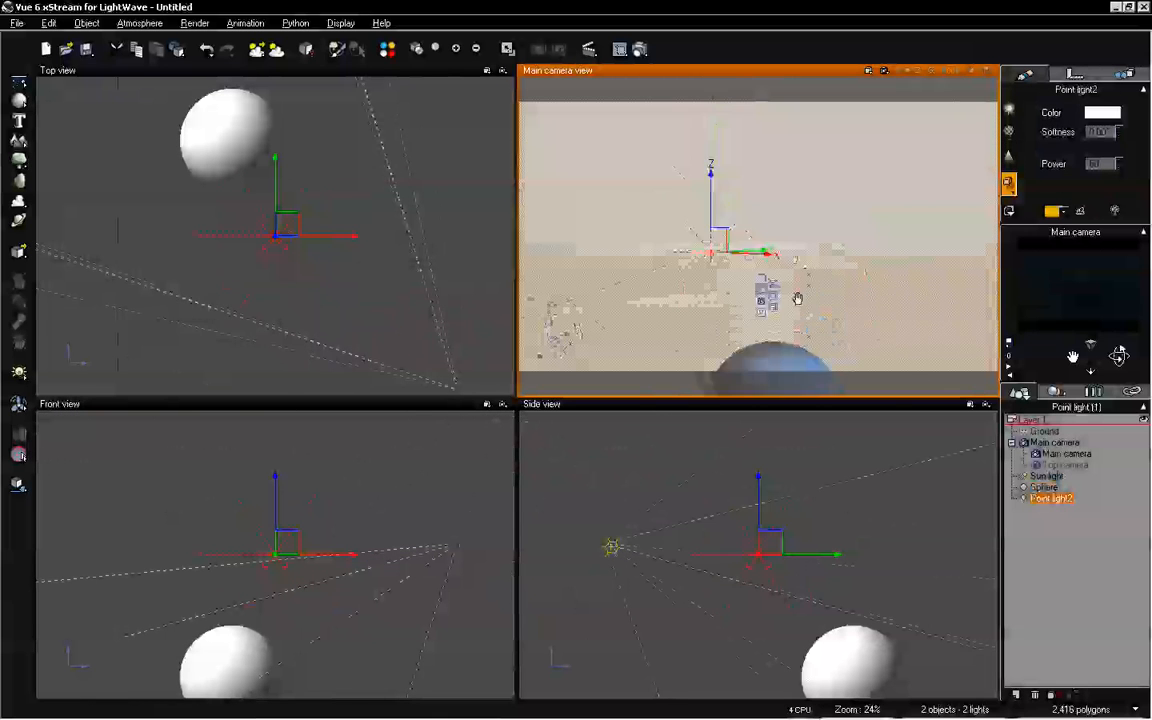
left_click_drag(769, 110, 774, 229)
left_click_drag(730, 168, 733, 152)
key("alt+Tab")
key("alt+Tab")
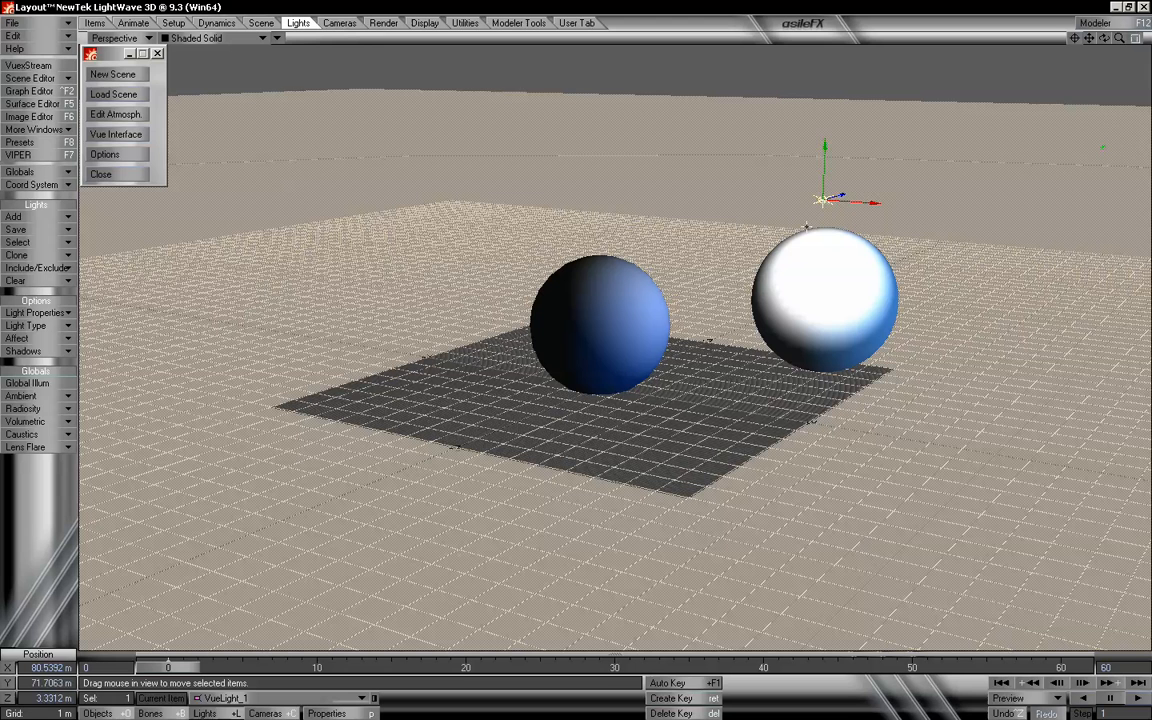
left_click(821, 200)
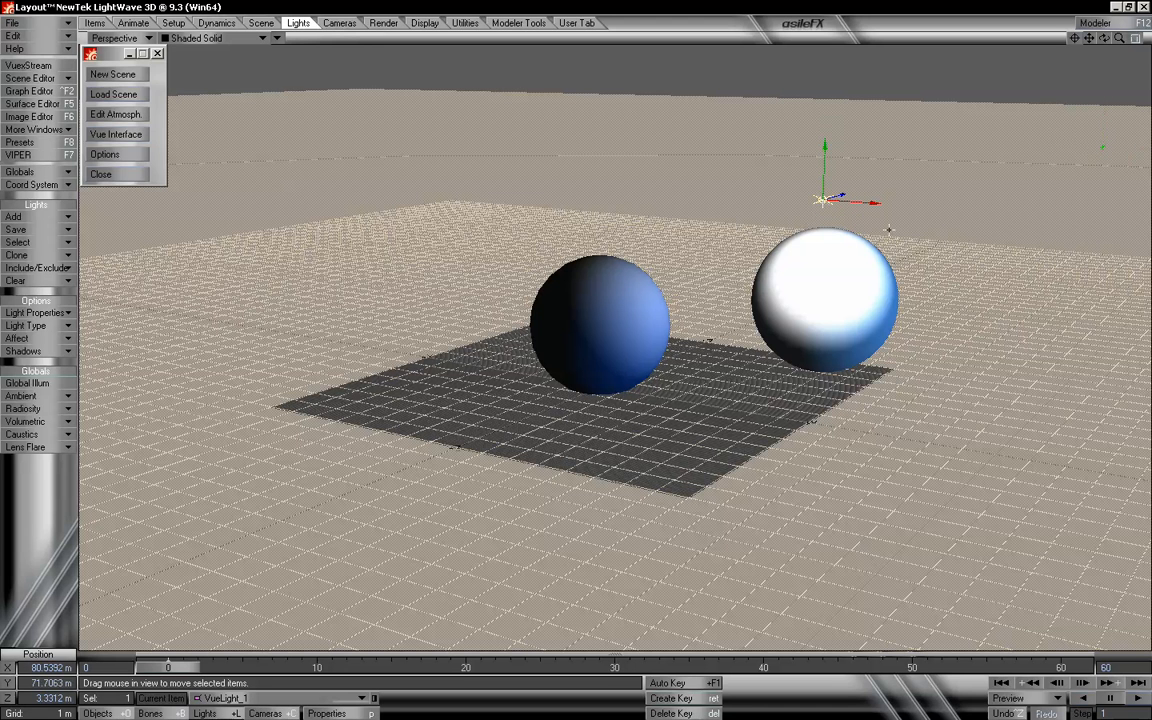